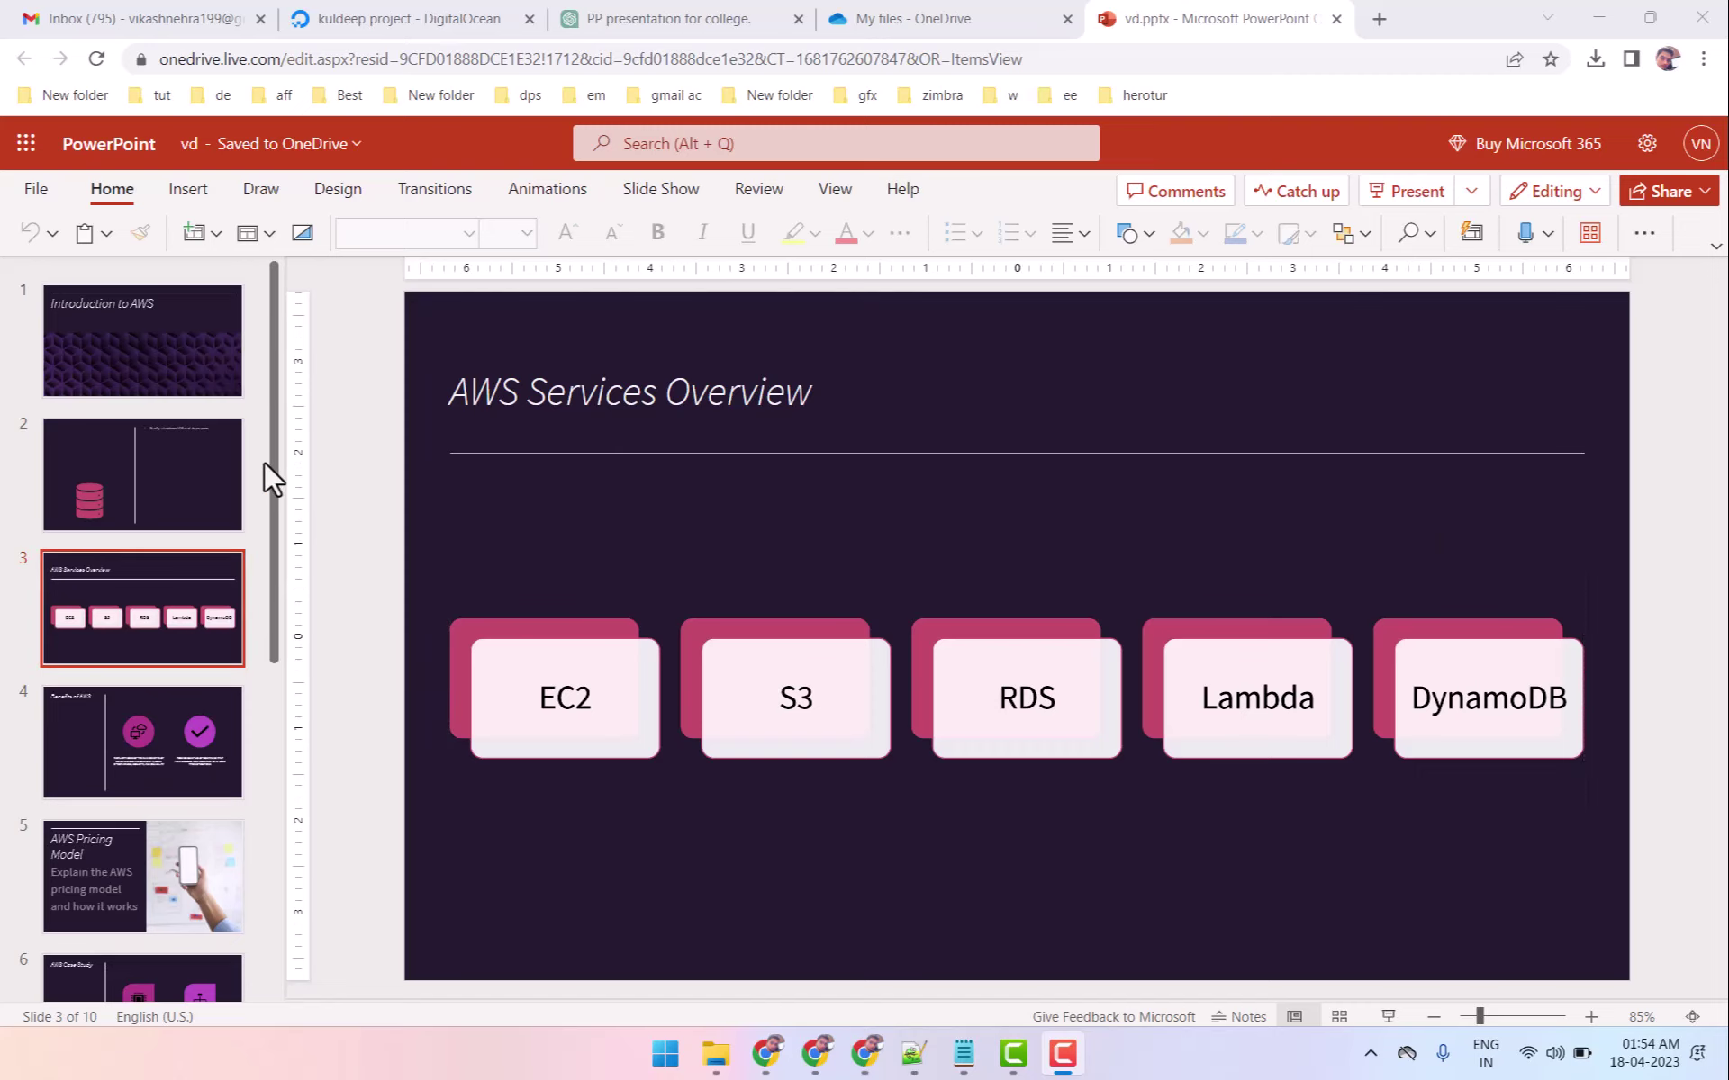
Review the first AWS slides: Introduction, Services Overview, Benefits, Pricing Model and Case Study.
{"action": "left_click", "coordinate": [160, 322]}
{"action": "left_click", "coordinate": [170, 466]}
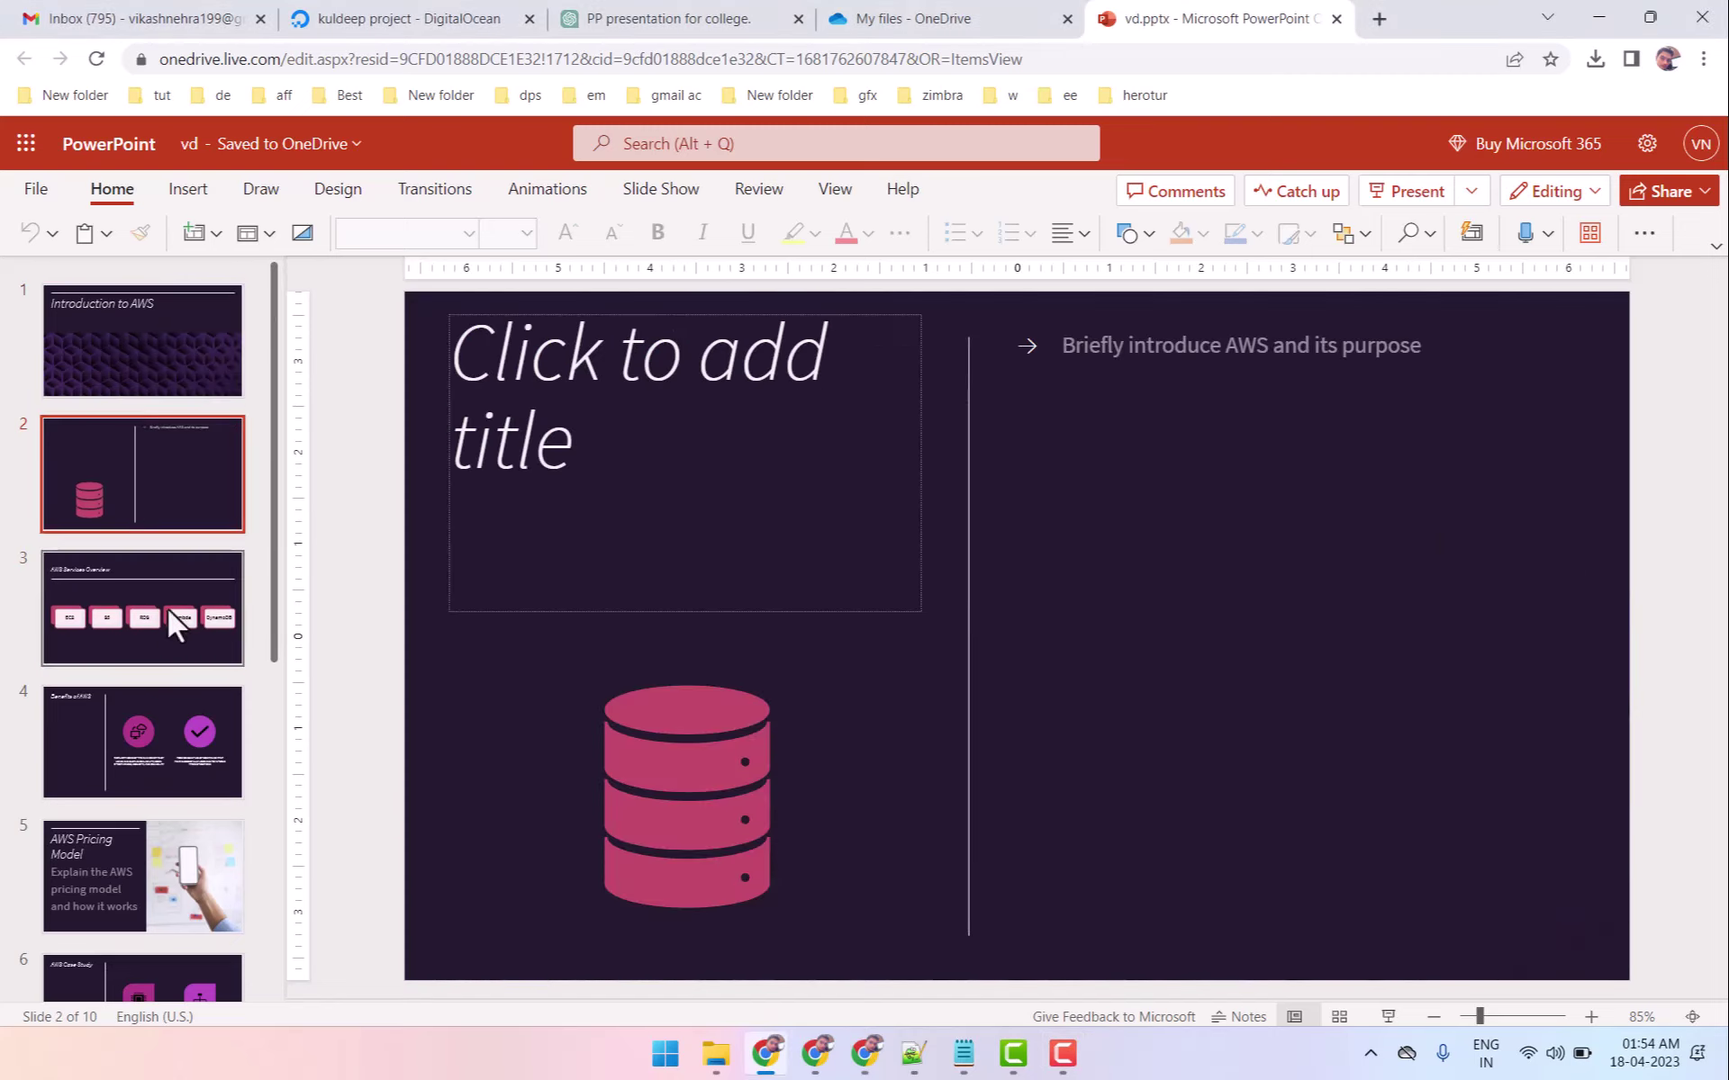
{"action": "left_click", "coordinate": [166, 621]}
{"action": "left_click", "coordinate": [164, 726]}
{"action": "scroll", "coordinate": [164, 712], "scroll_direction": "down", "scroll_amount": 2}
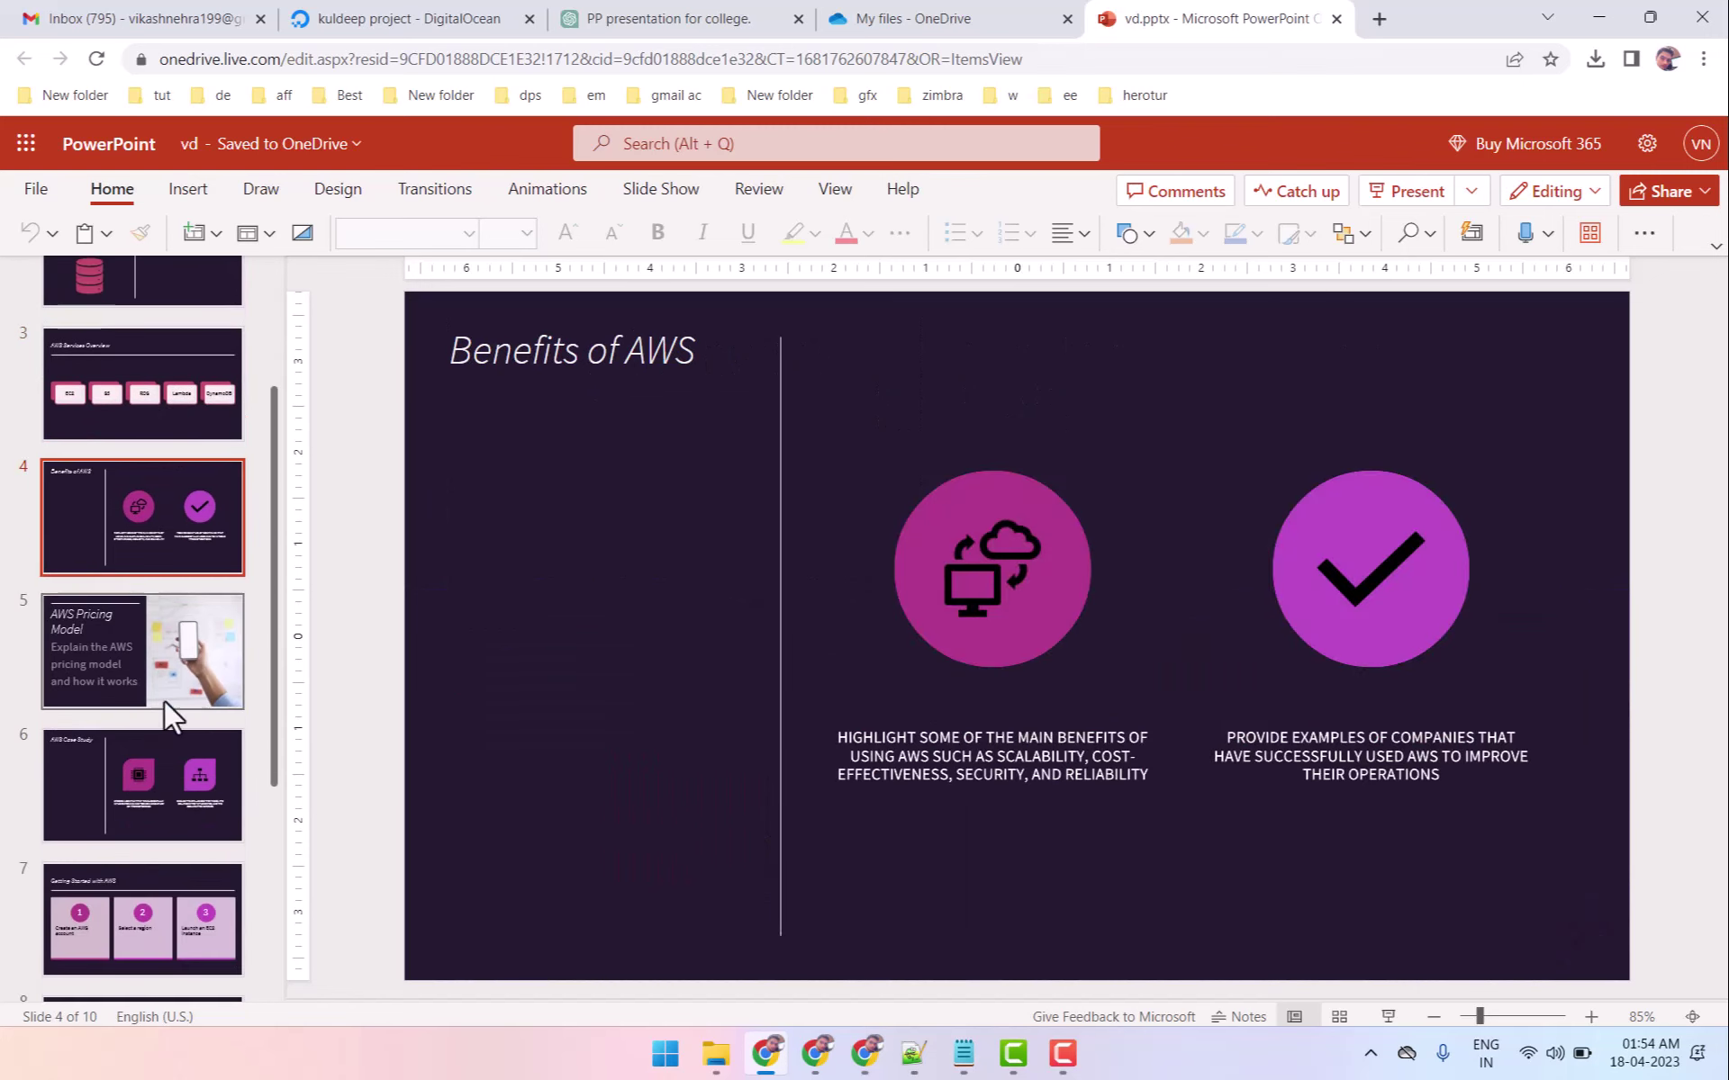
{"action": "left_click", "coordinate": [166, 668]}
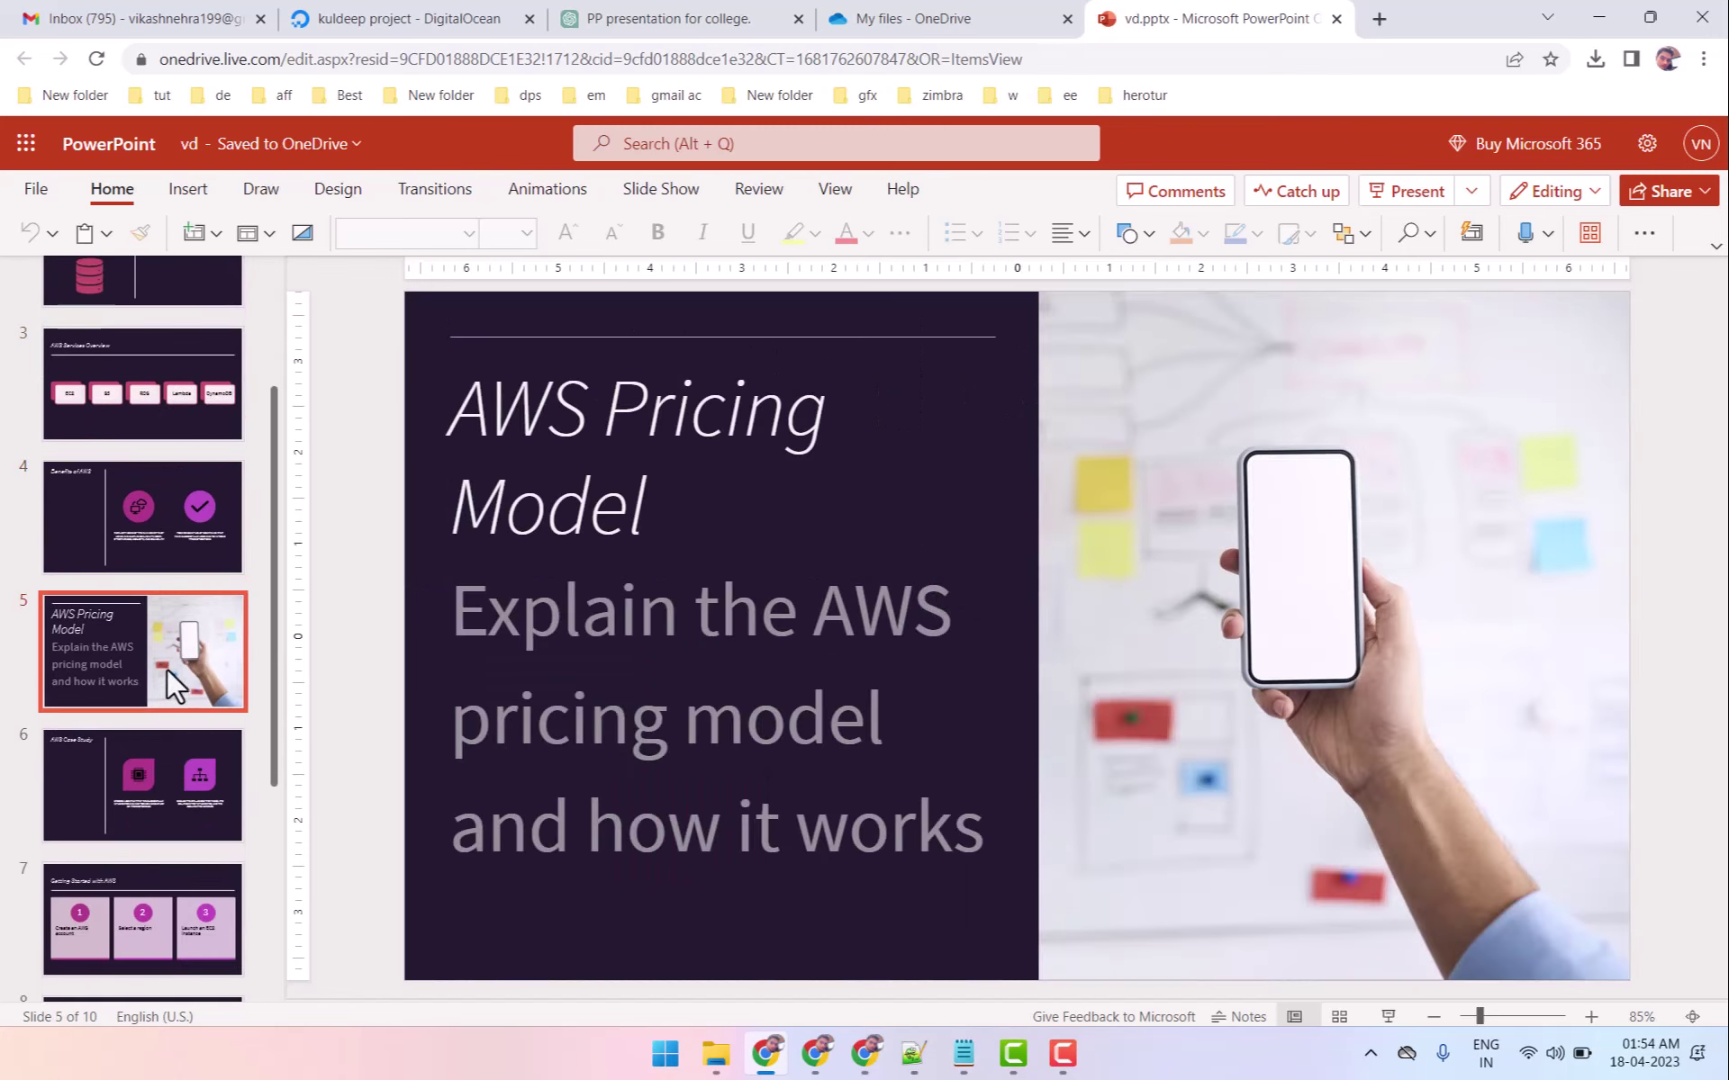
{"action": "left_click", "coordinate": [184, 761]}
{"action": "scroll", "coordinate": [201, 737], "scroll_direction": "down", "scroll_amount": 1}
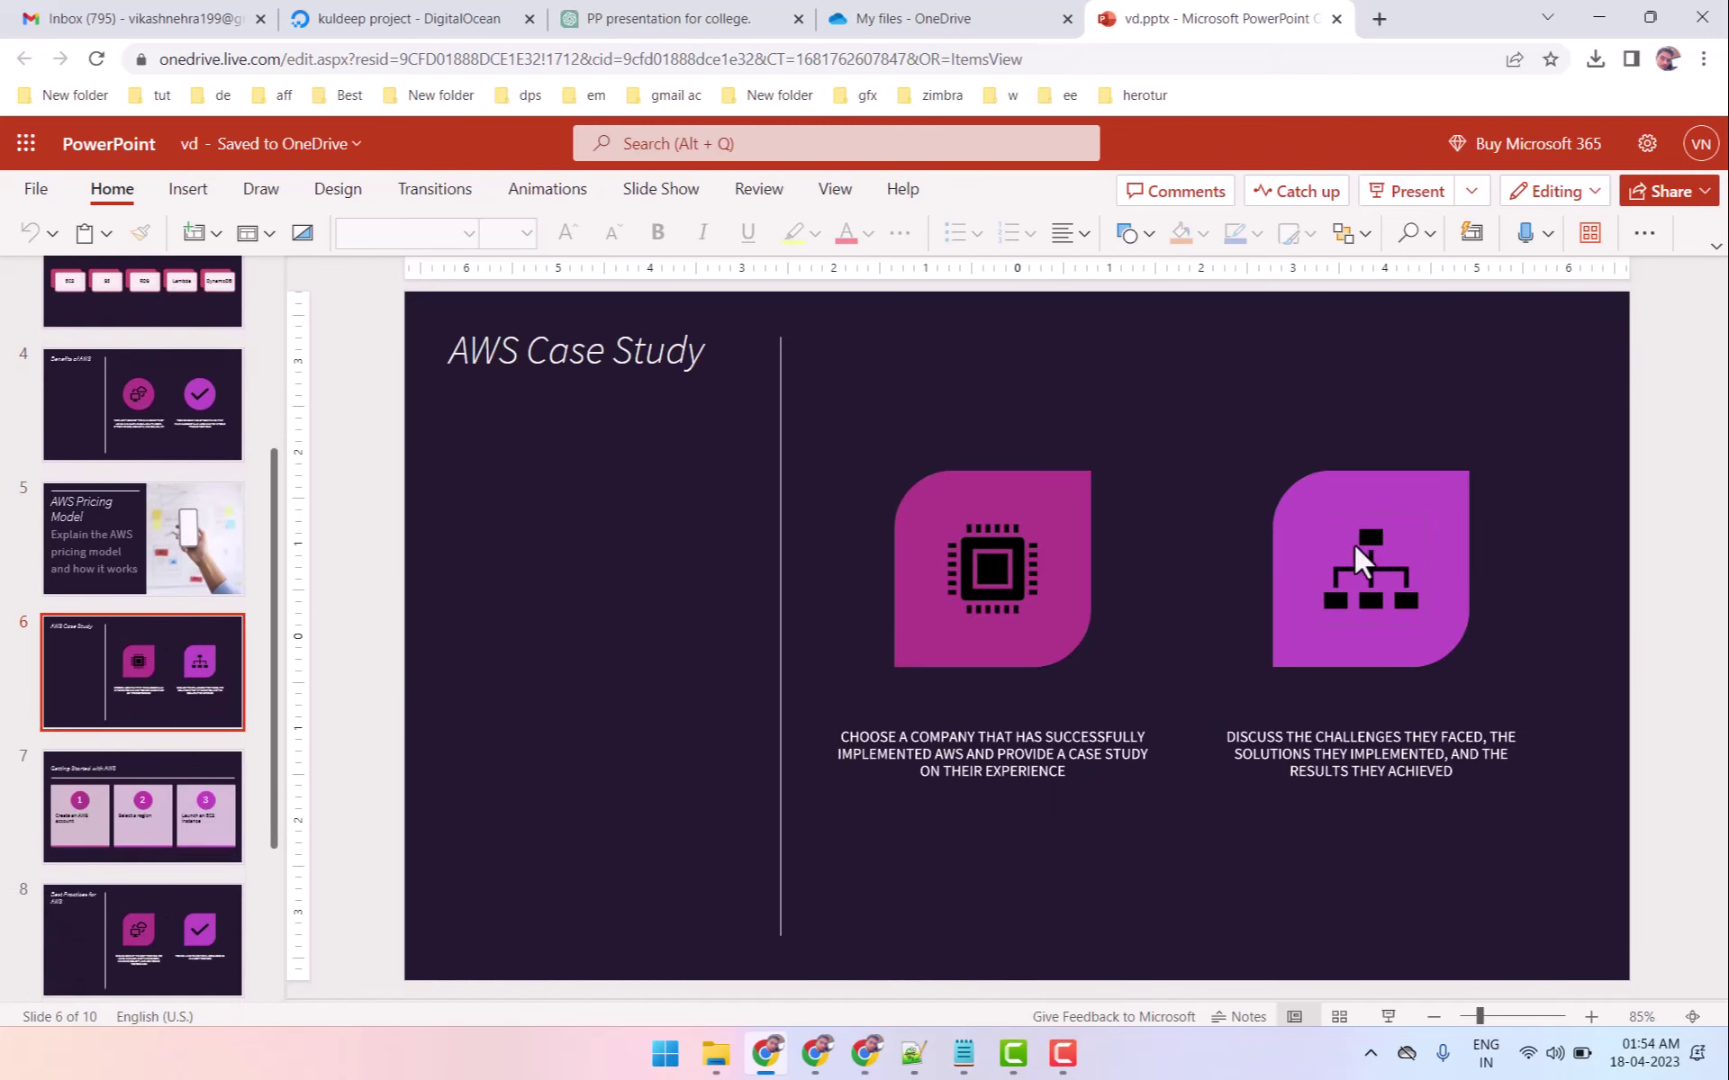
Review Getting Started, Best Practices, Conclusion and References, then revisit Introduction and Services Overview.
{"action": "left_click", "coordinate": [107, 812]}
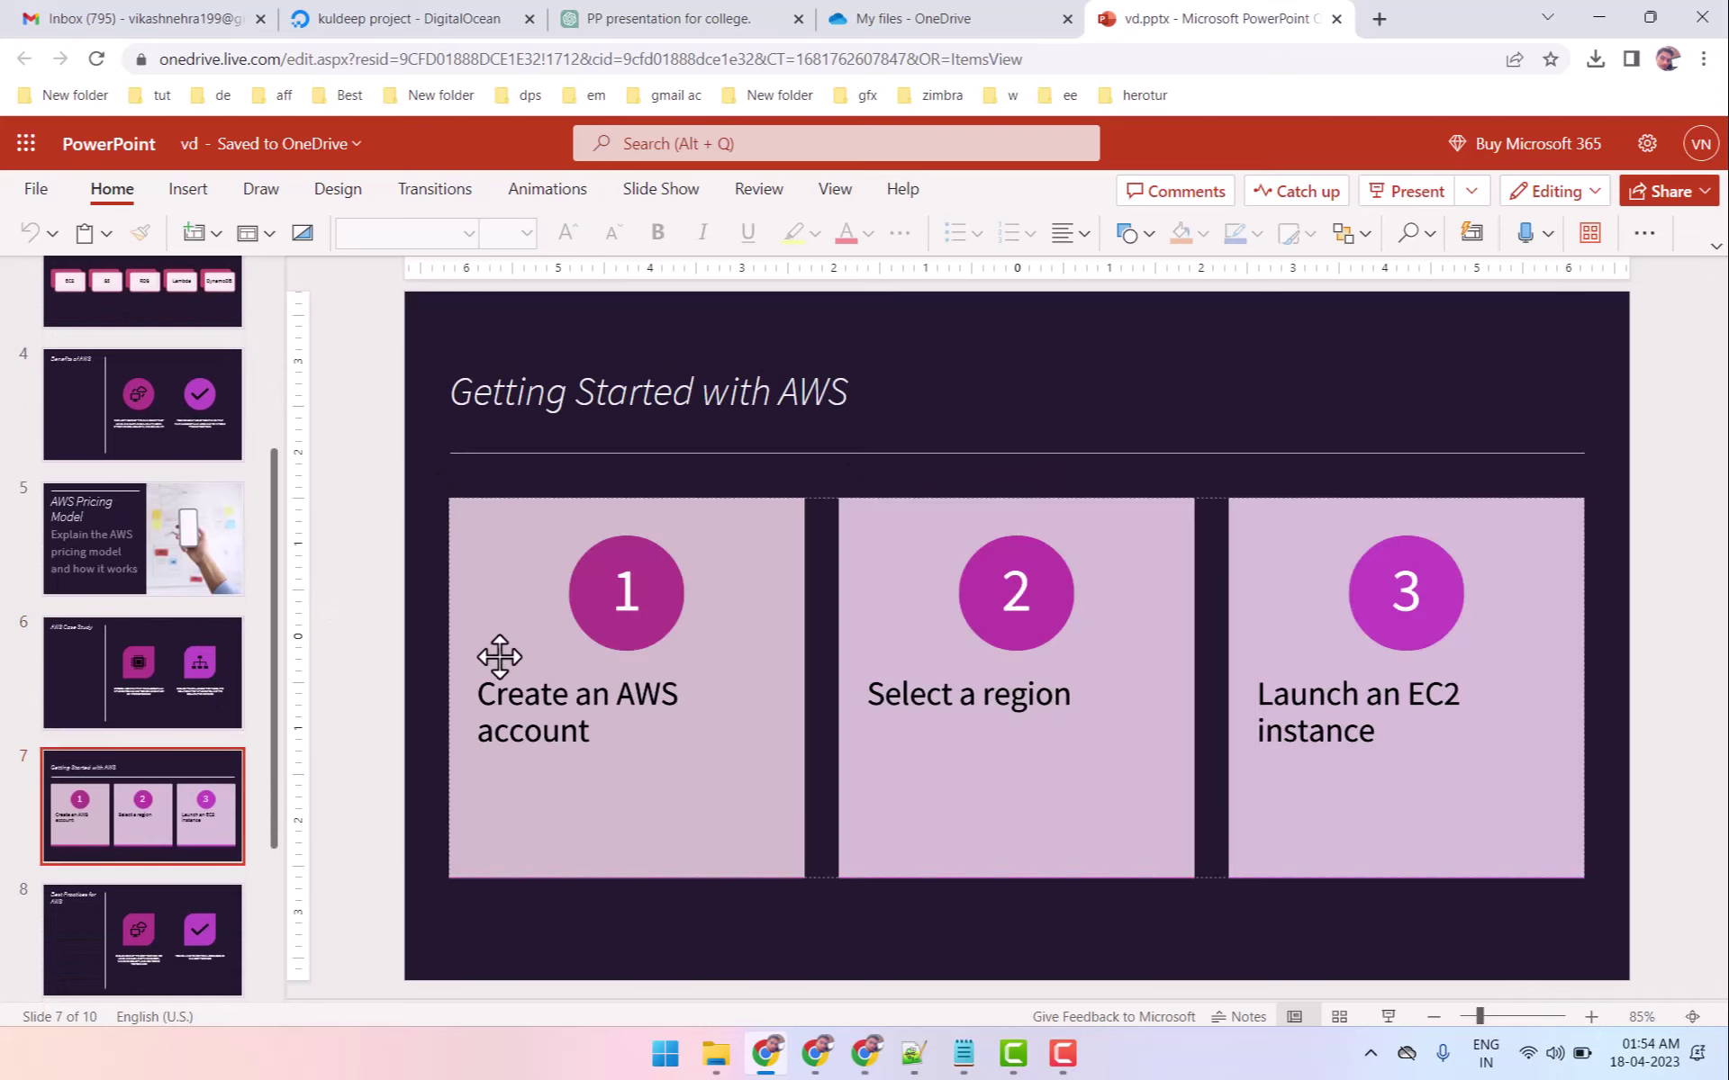
{"action": "scroll", "coordinate": [135, 819], "scroll_direction": "down", "scroll_amount": 2}
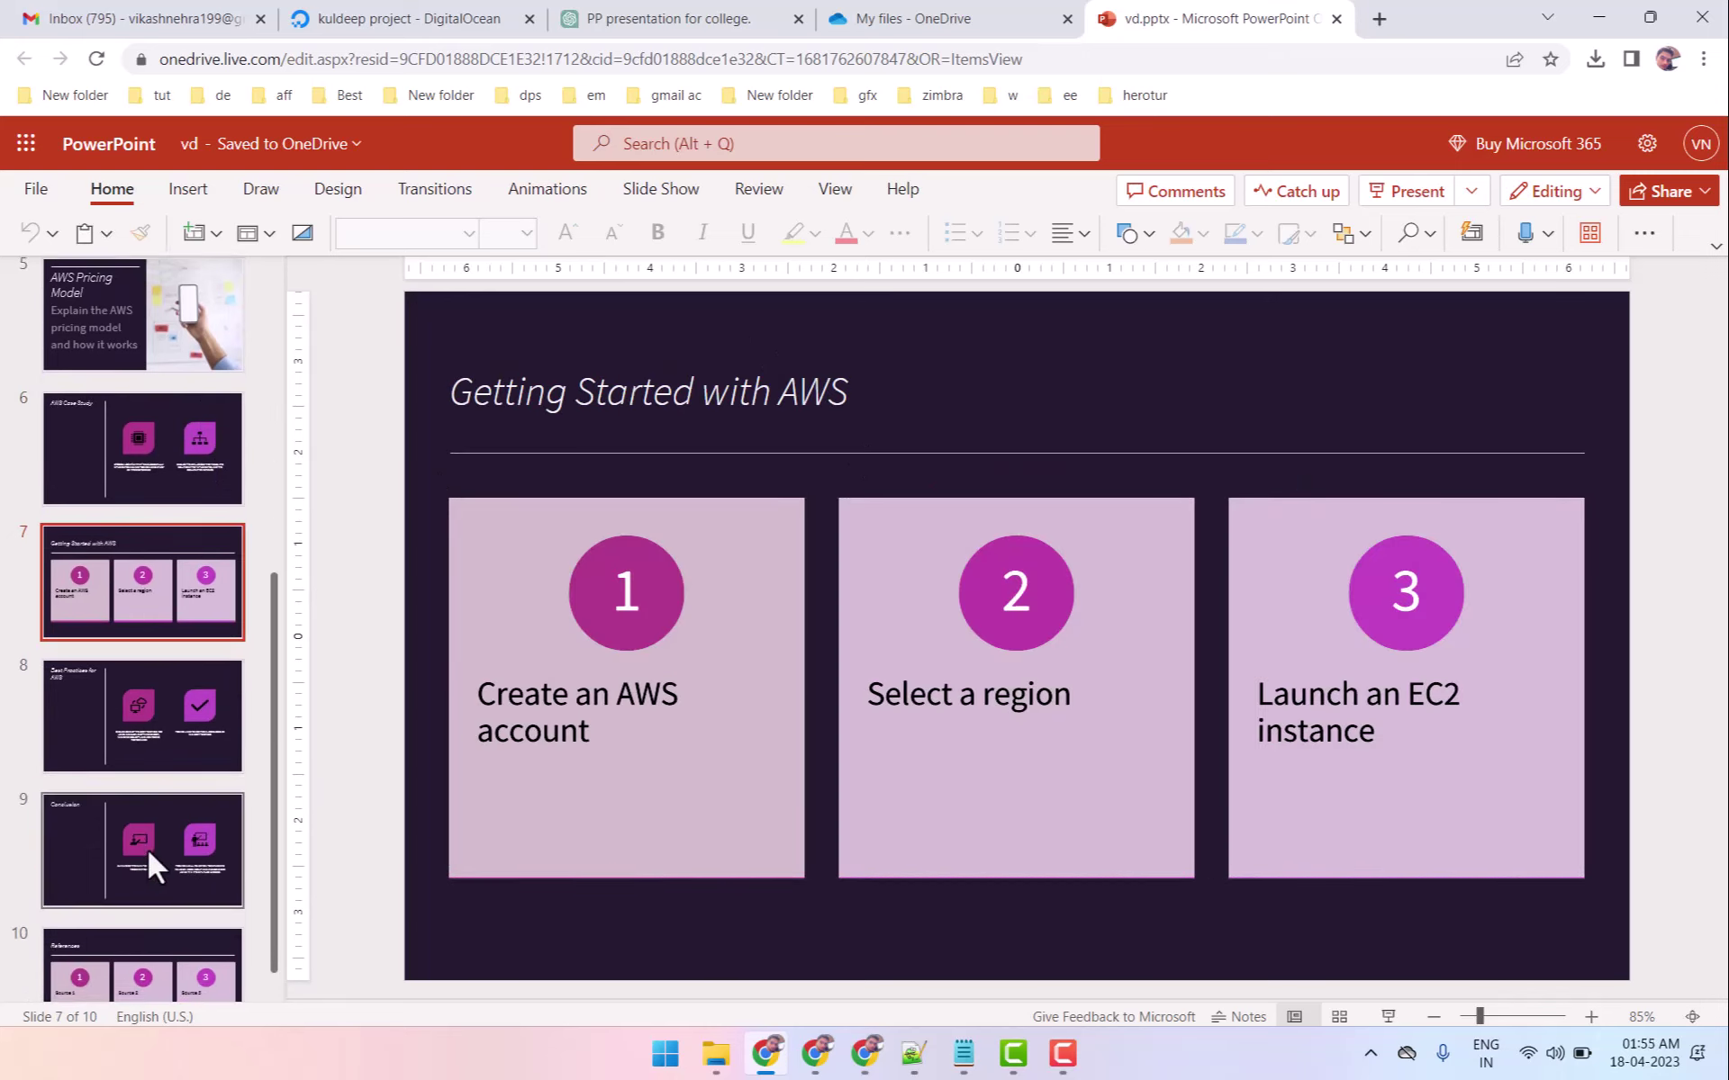
{"action": "left_click", "coordinate": [165, 711]}
{"action": "left_click", "coordinate": [166, 820]}
{"action": "scroll", "coordinate": [175, 820], "scroll_direction": "down", "scroll_amount": 2}
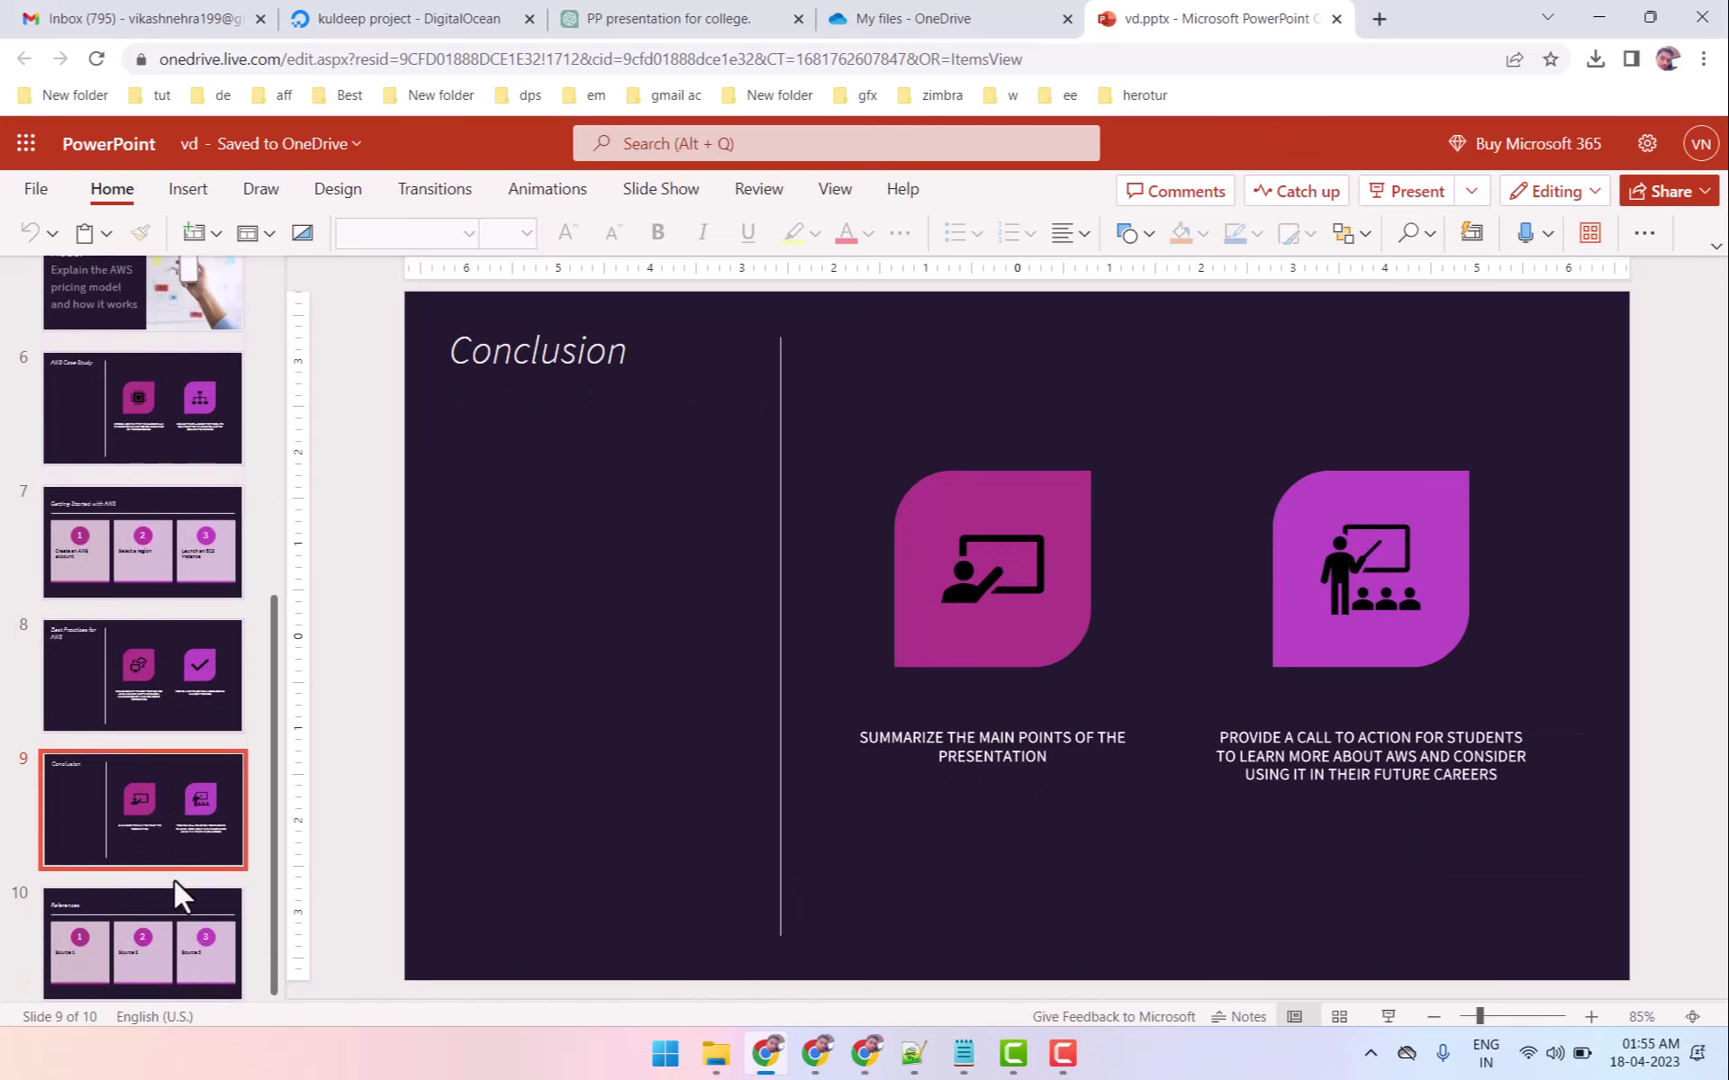
{"action": "left_click", "coordinate": [176, 896]}
{"action": "scroll", "coordinate": [184, 810], "scroll_direction": "up", "scroll_amount": 5}
{"action": "scroll", "coordinate": [181, 753], "scroll_direction": "up", "scroll_amount": 2}
{"action": "left_click", "coordinate": [171, 355]}
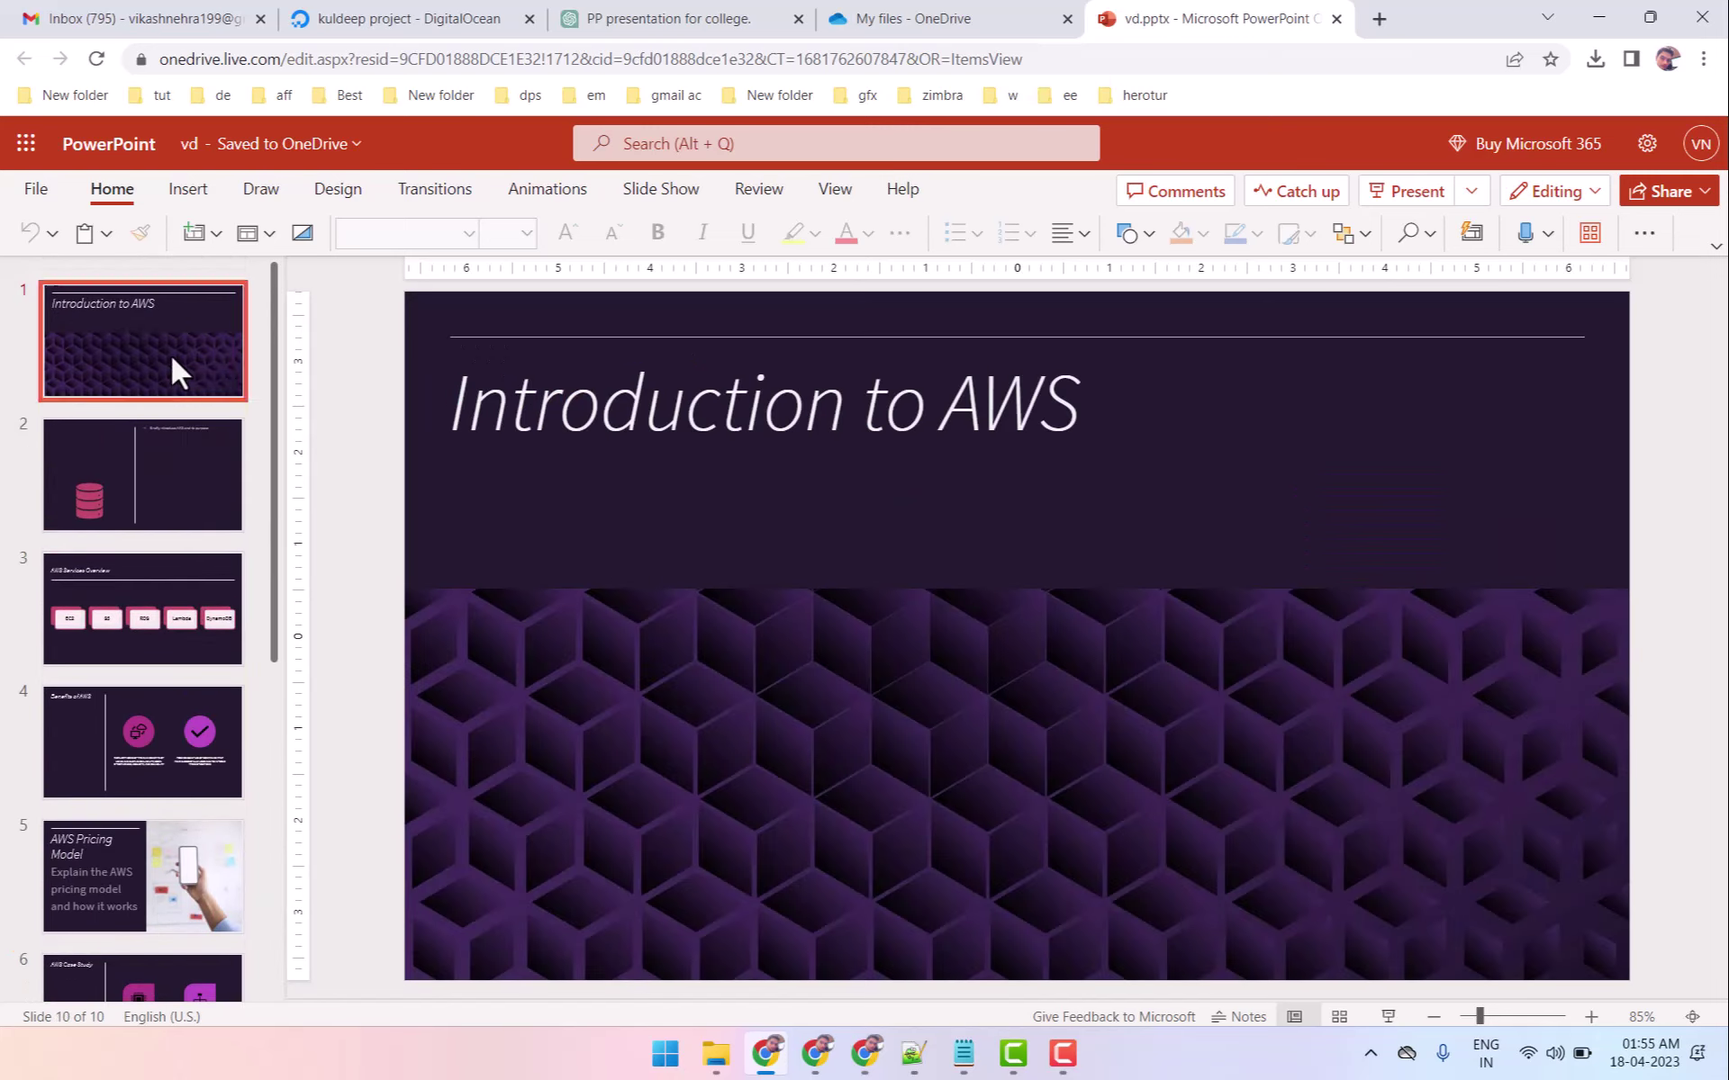
{"action": "left_click", "coordinate": [116, 648]}
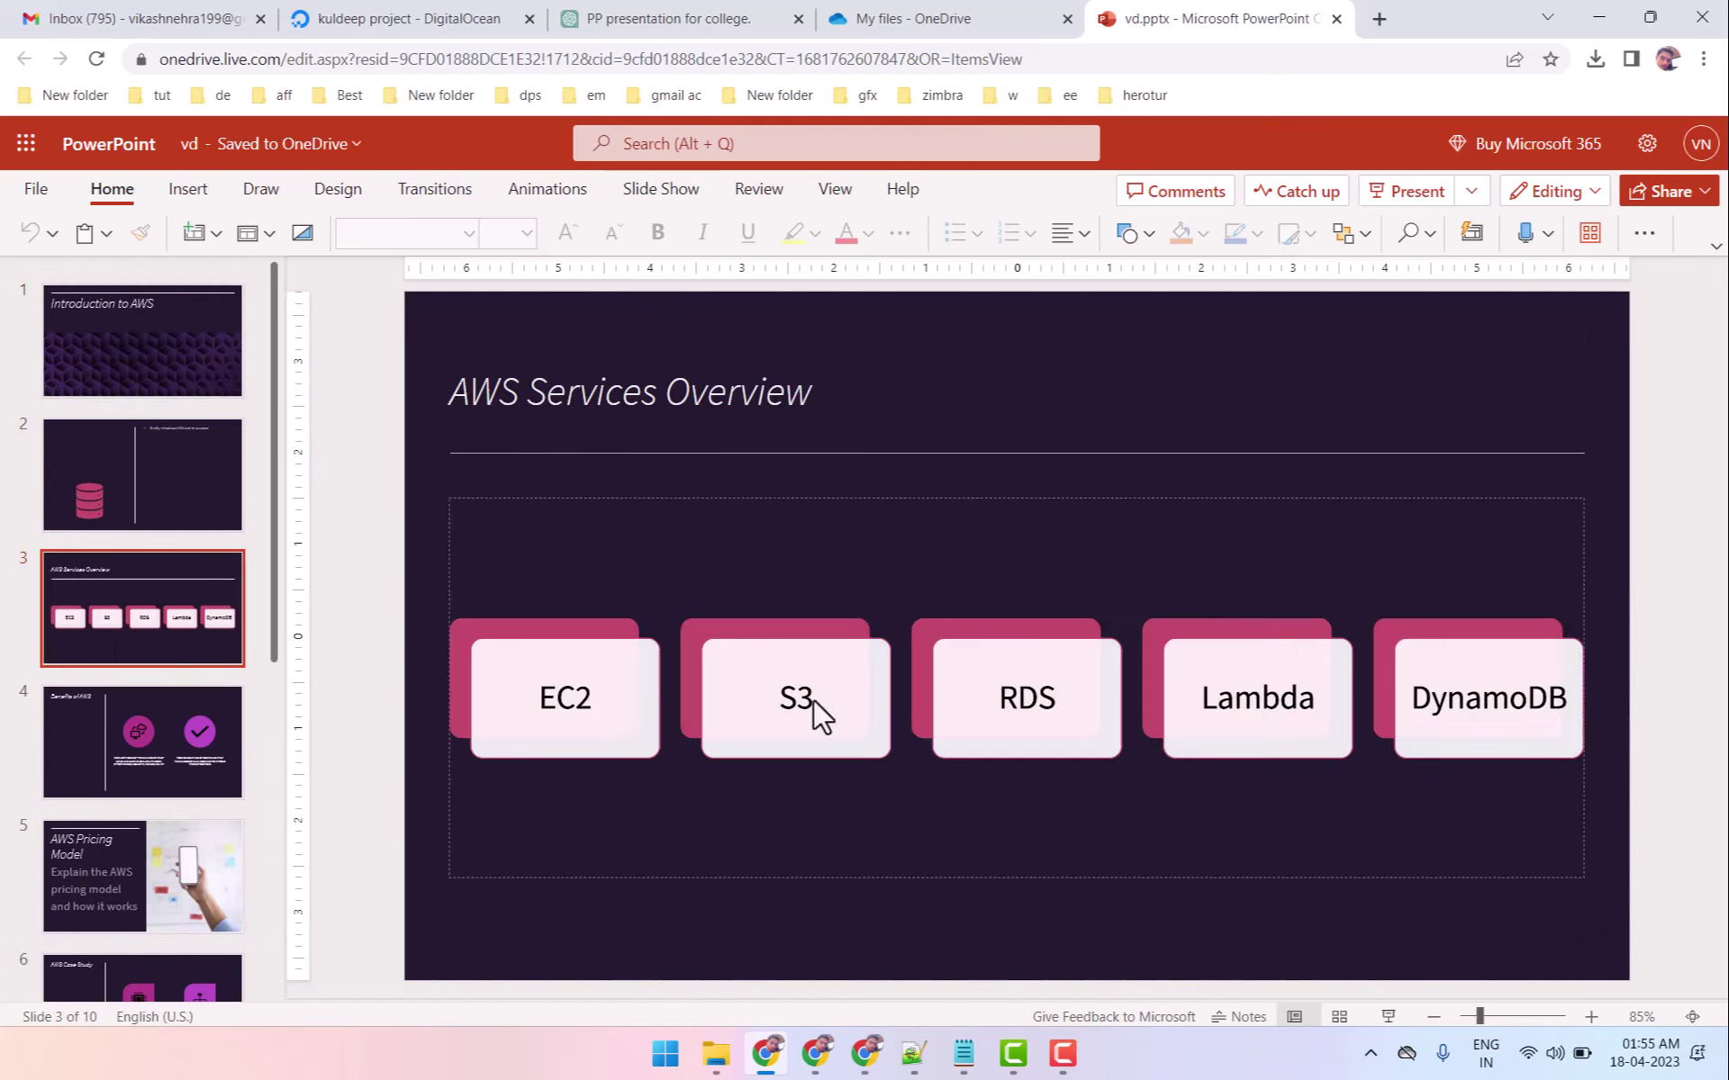
{"action": "left_click", "coordinate": [693, 13]}
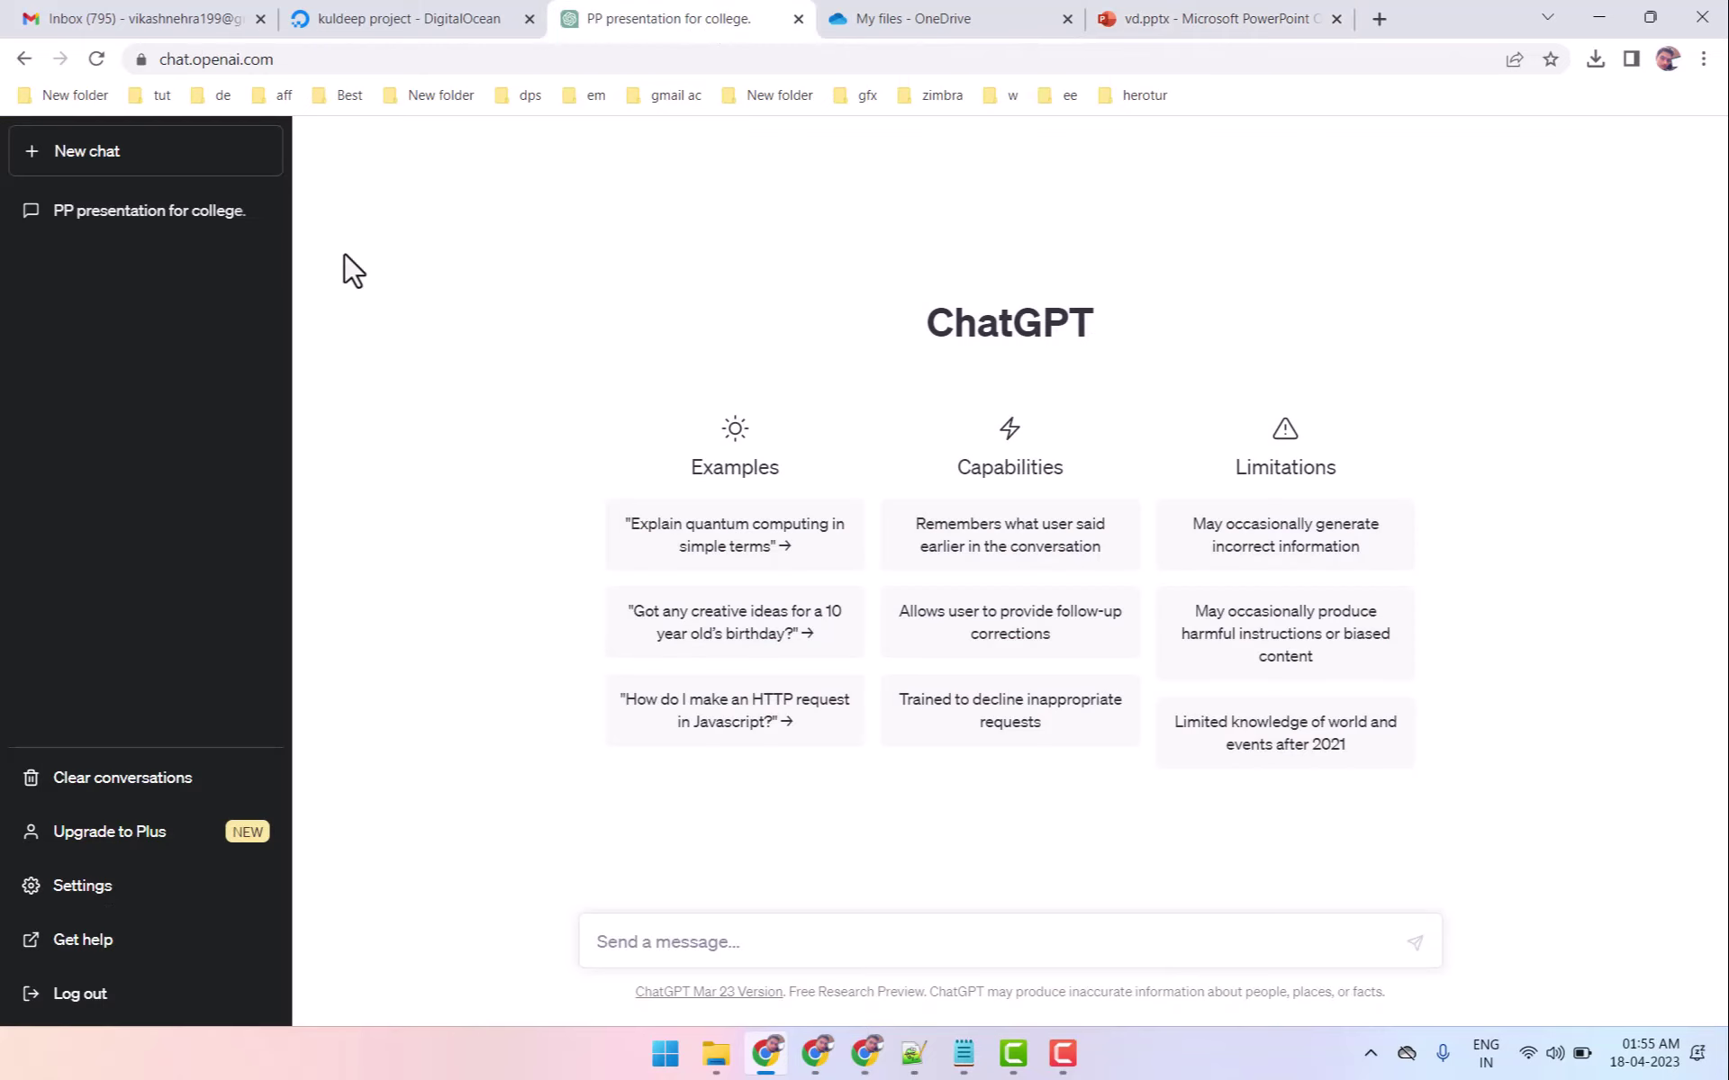
{"action": "left_click", "coordinate": [167, 216]}
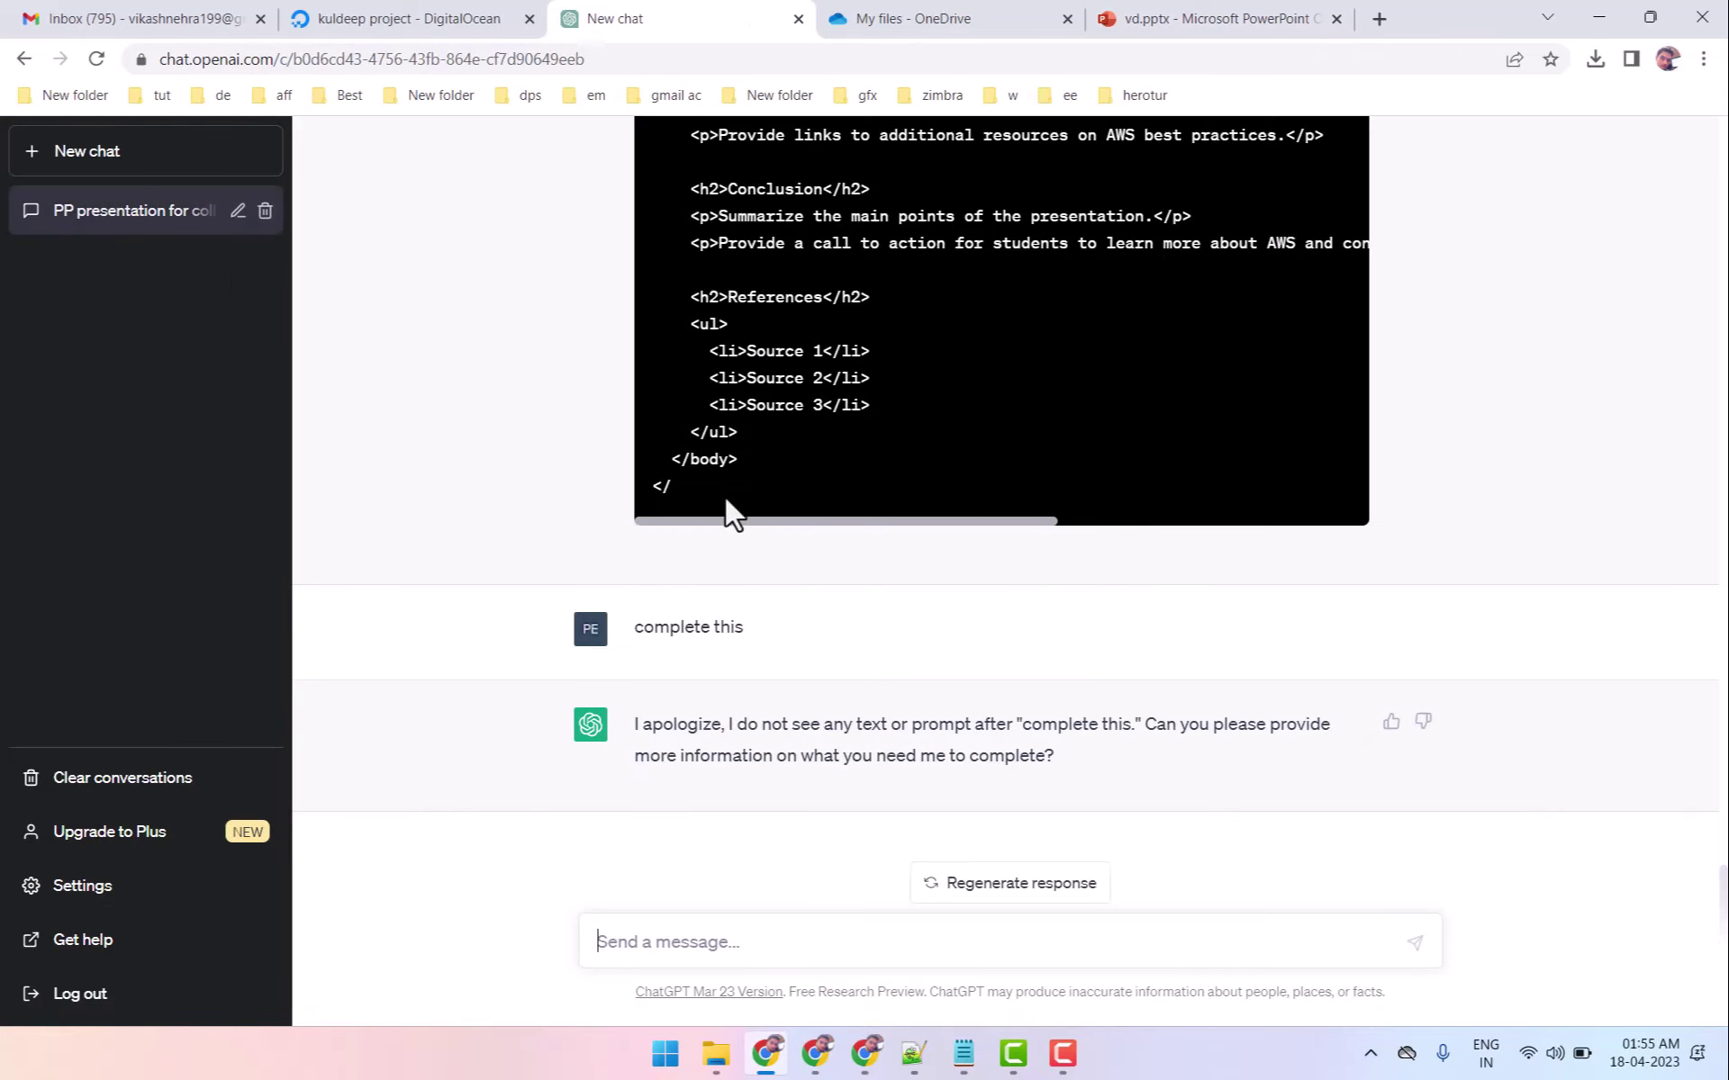
{"action": "scroll", "coordinate": [656, 405], "scroll_direction": "up", "scroll_amount": 5}
{"action": "scroll", "coordinate": [656, 416], "scroll_direction": "up", "scroll_amount": 5}
{"action": "scroll", "coordinate": [629, 463], "scroll_direction": "up", "scroll_amount": 5}
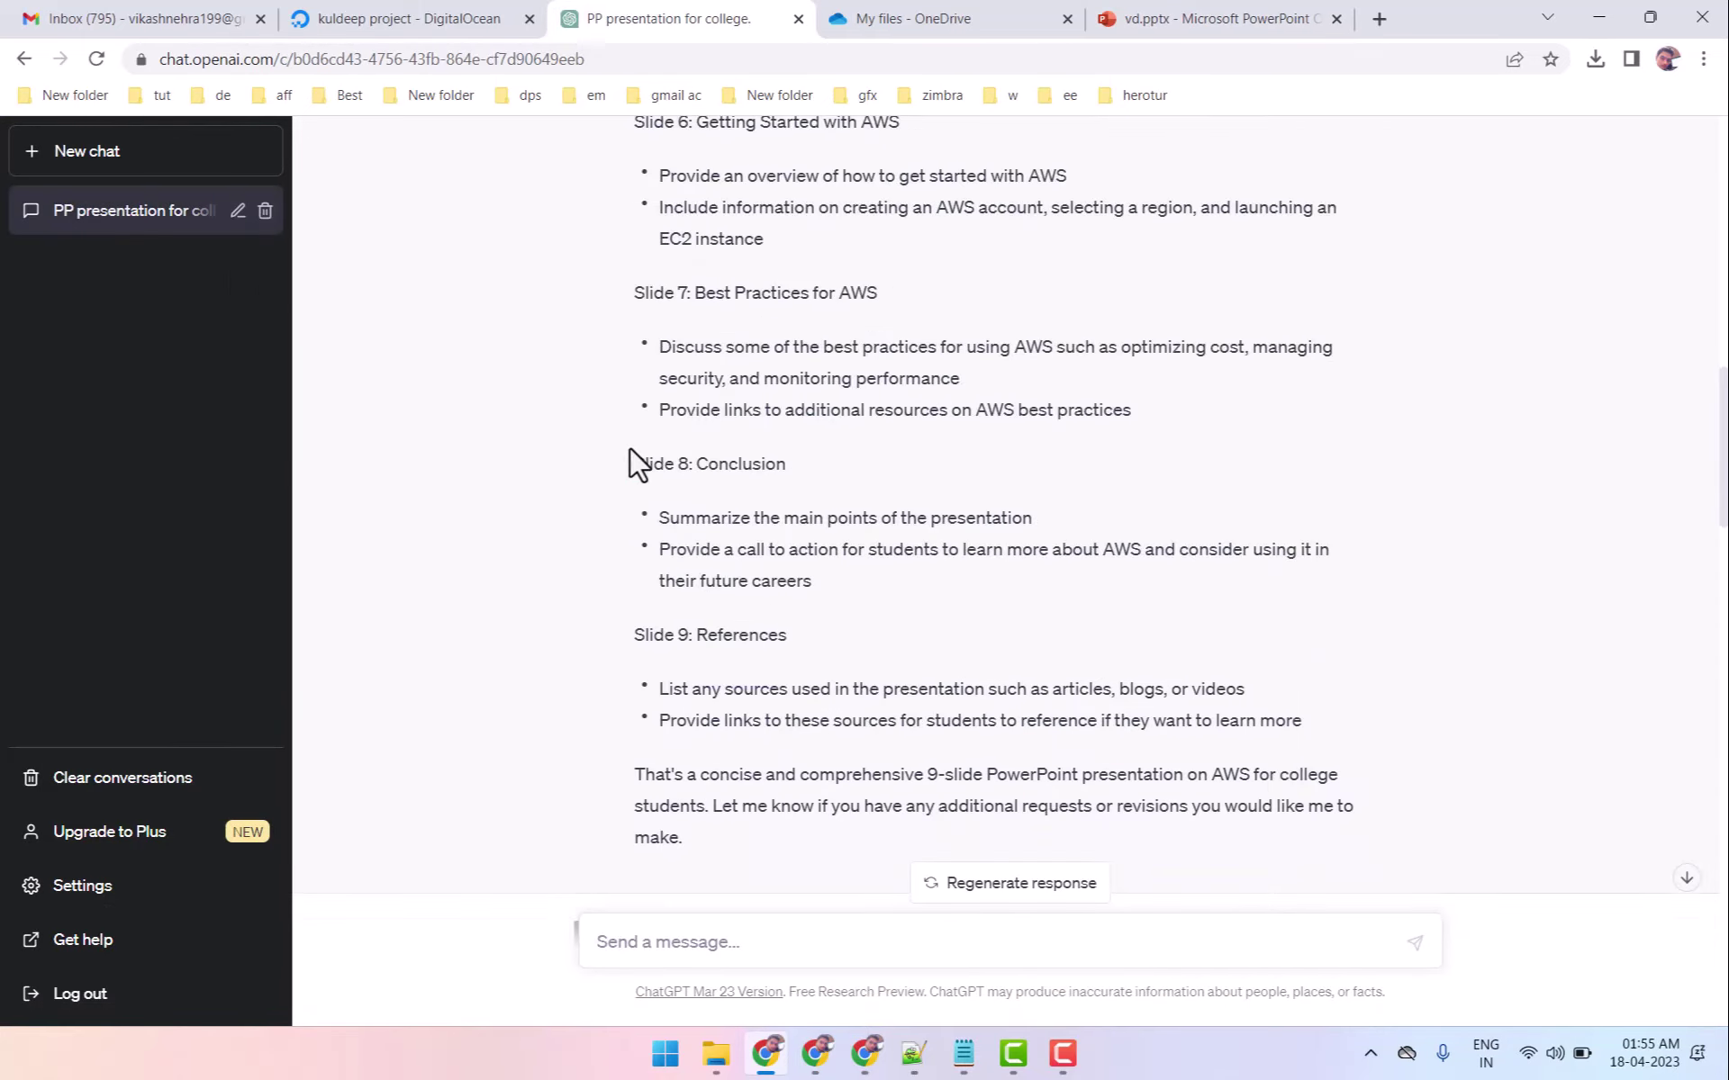
{"action": "scroll", "coordinate": [687, 465], "scroll_direction": "up", "scroll_amount": 2}
{"action": "scroll", "coordinate": [687, 466], "scroll_direction": "up", "scroll_amount": 1}
{"action": "scroll", "coordinate": [648, 293], "scroll_direction": "up", "scroll_amount": 3}
{"action": "scroll", "coordinate": [629, 378], "scroll_direction": "up", "scroll_amount": 1}
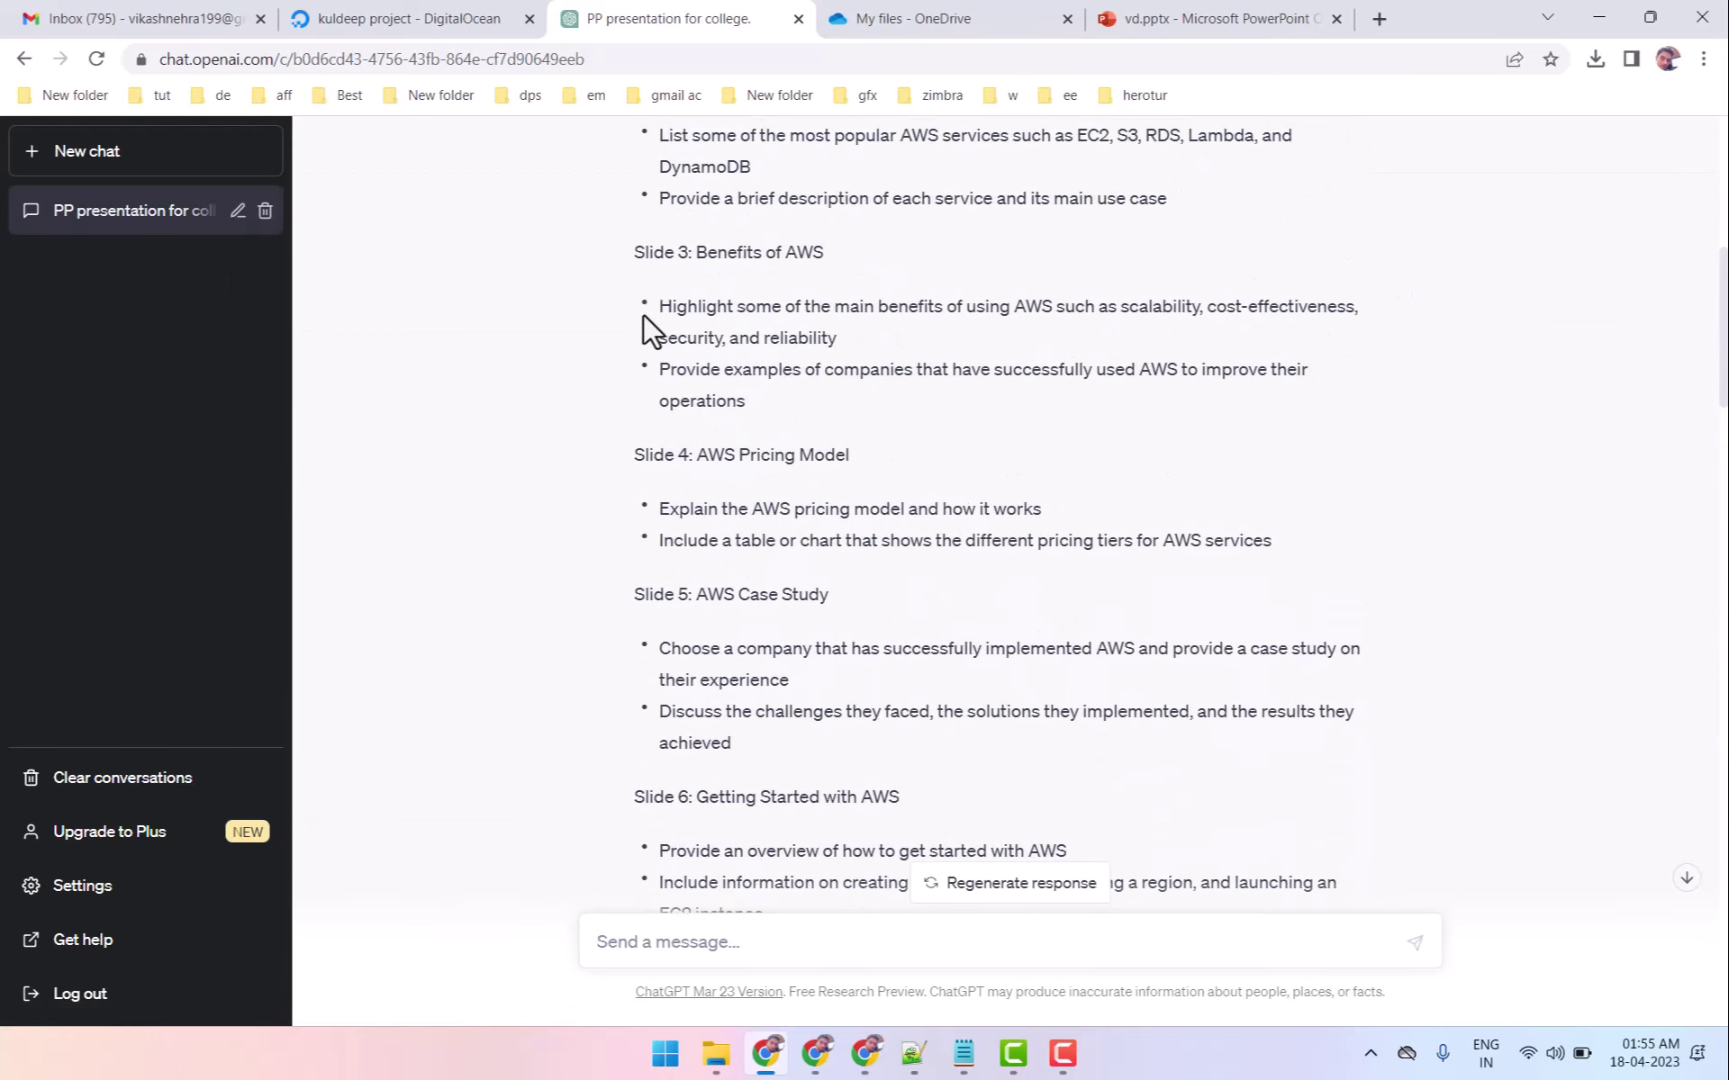
{"action": "scroll", "coordinate": [645, 328], "scroll_direction": "up", "scroll_amount": 2}
{"action": "mouse_move", "coordinate": [630, 165]}
{"action": "left_mouse_down"}
{"action": "mouse_move", "coordinate": [870, 837]}
{"action": "mouse_move", "coordinate": [831, 885]}
{"action": "left_mouse_up"}
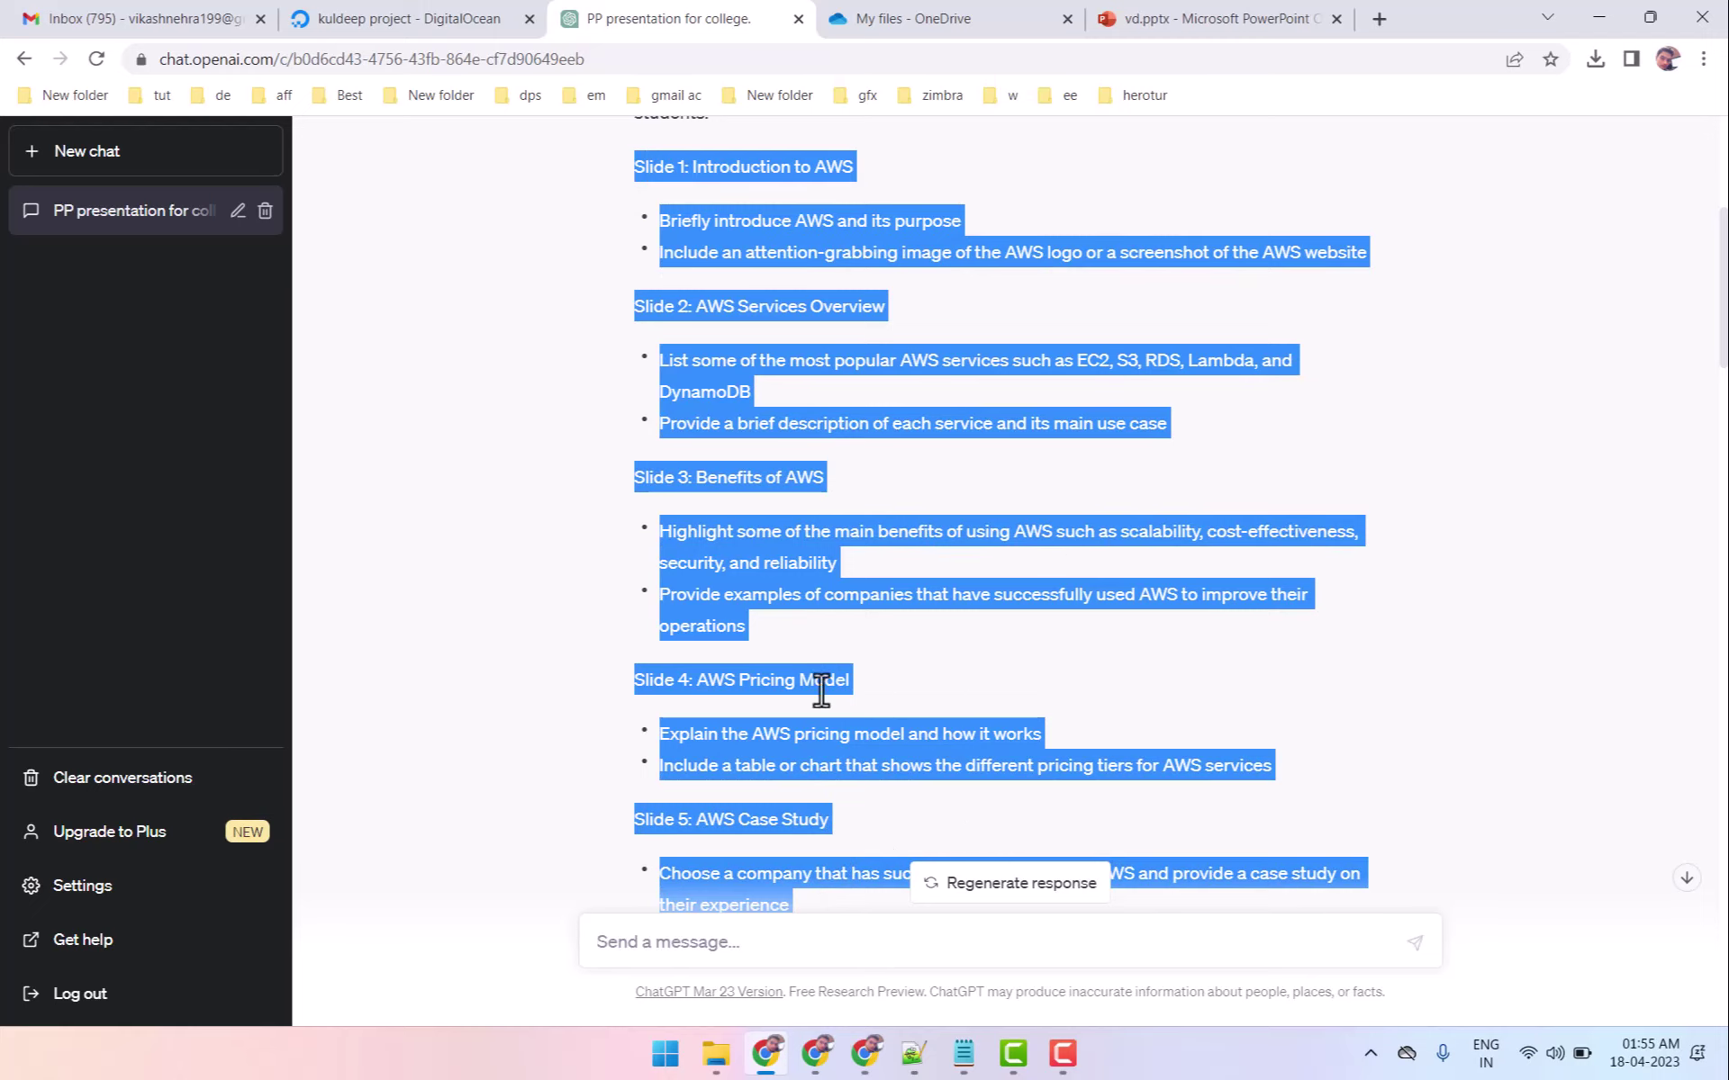
{"action": "left_click", "coordinate": [101, 160]}
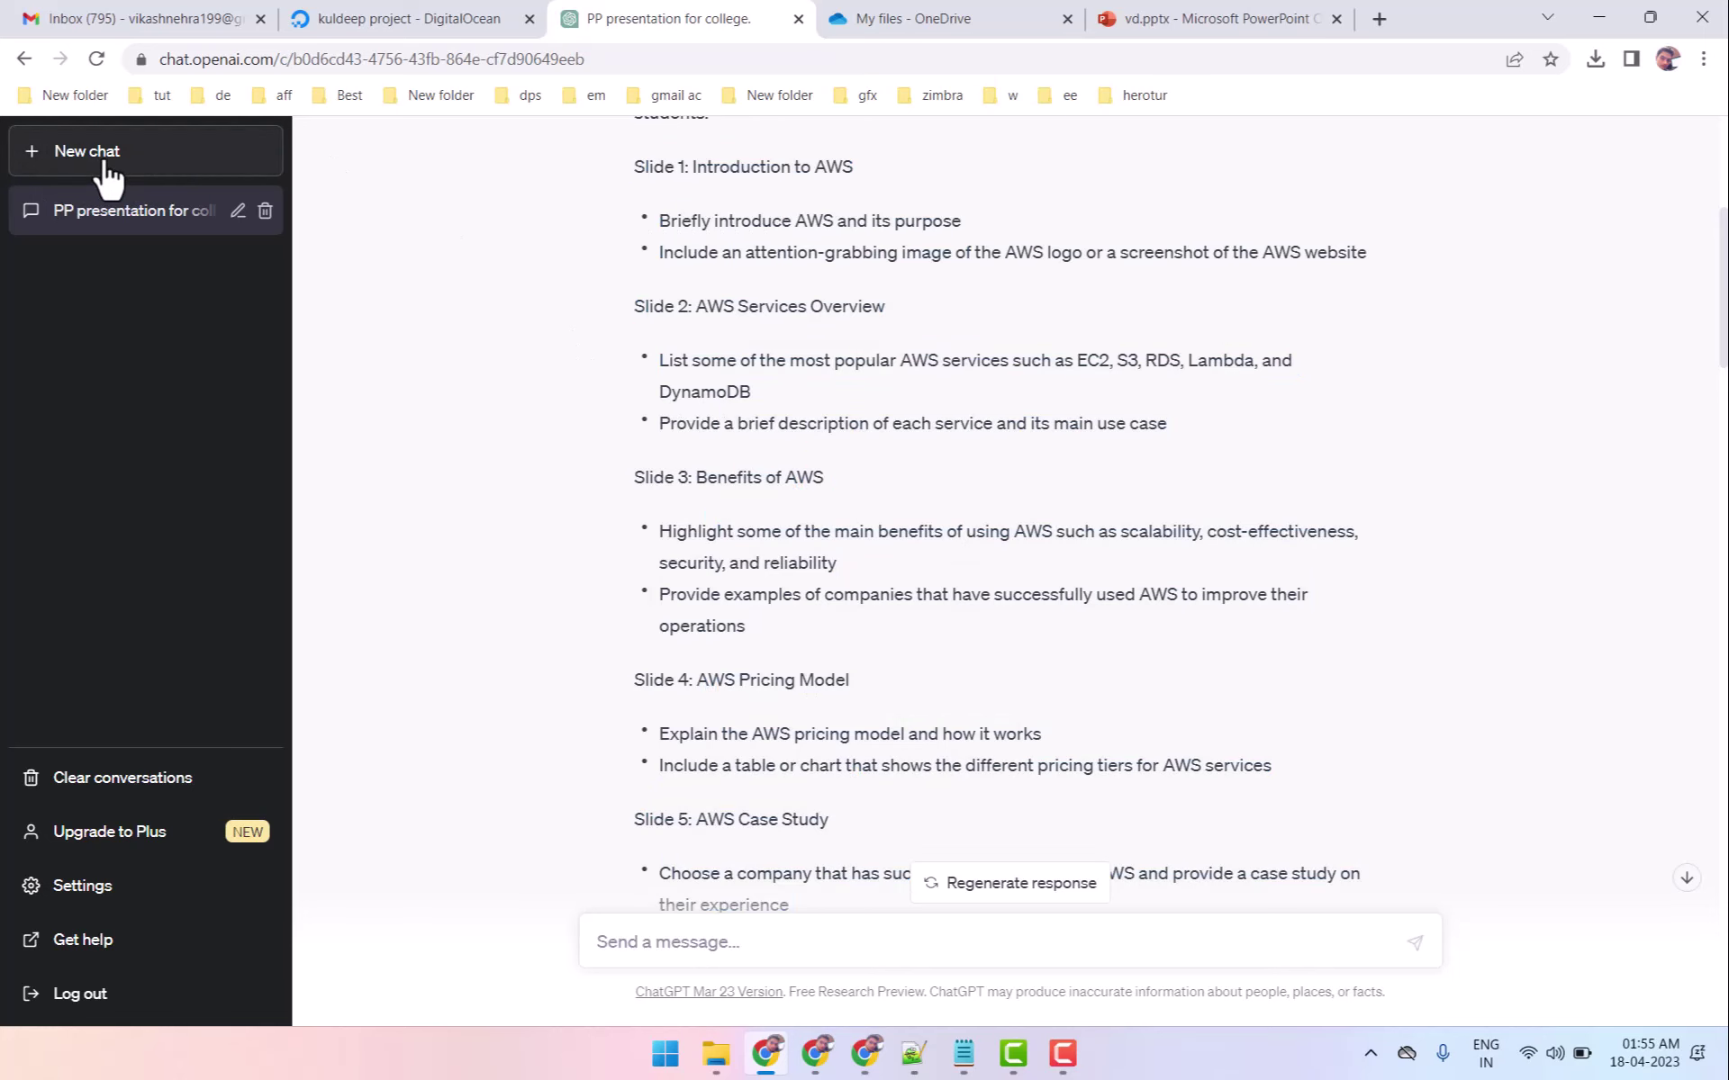
{"action": "left_click", "coordinate": [813, 1072]}
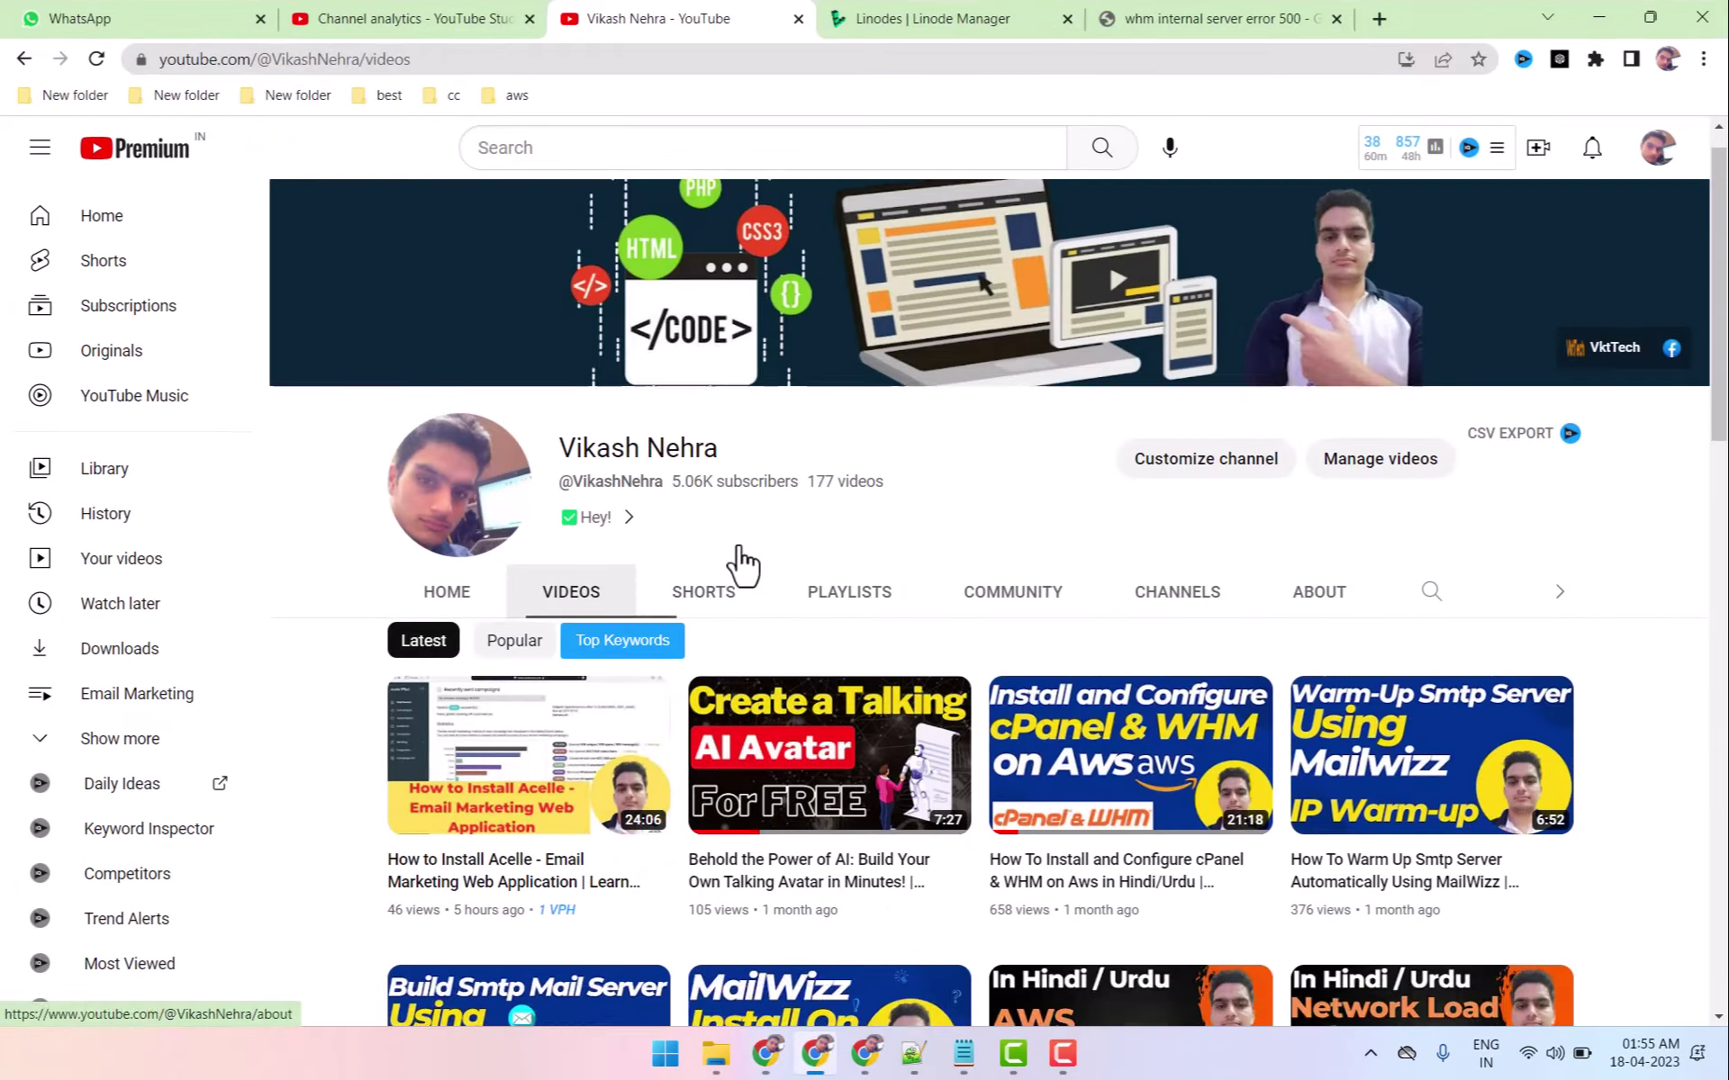
{"action": "scroll", "coordinate": [720, 666], "scroll_direction": "down", "scroll_amount": 2}
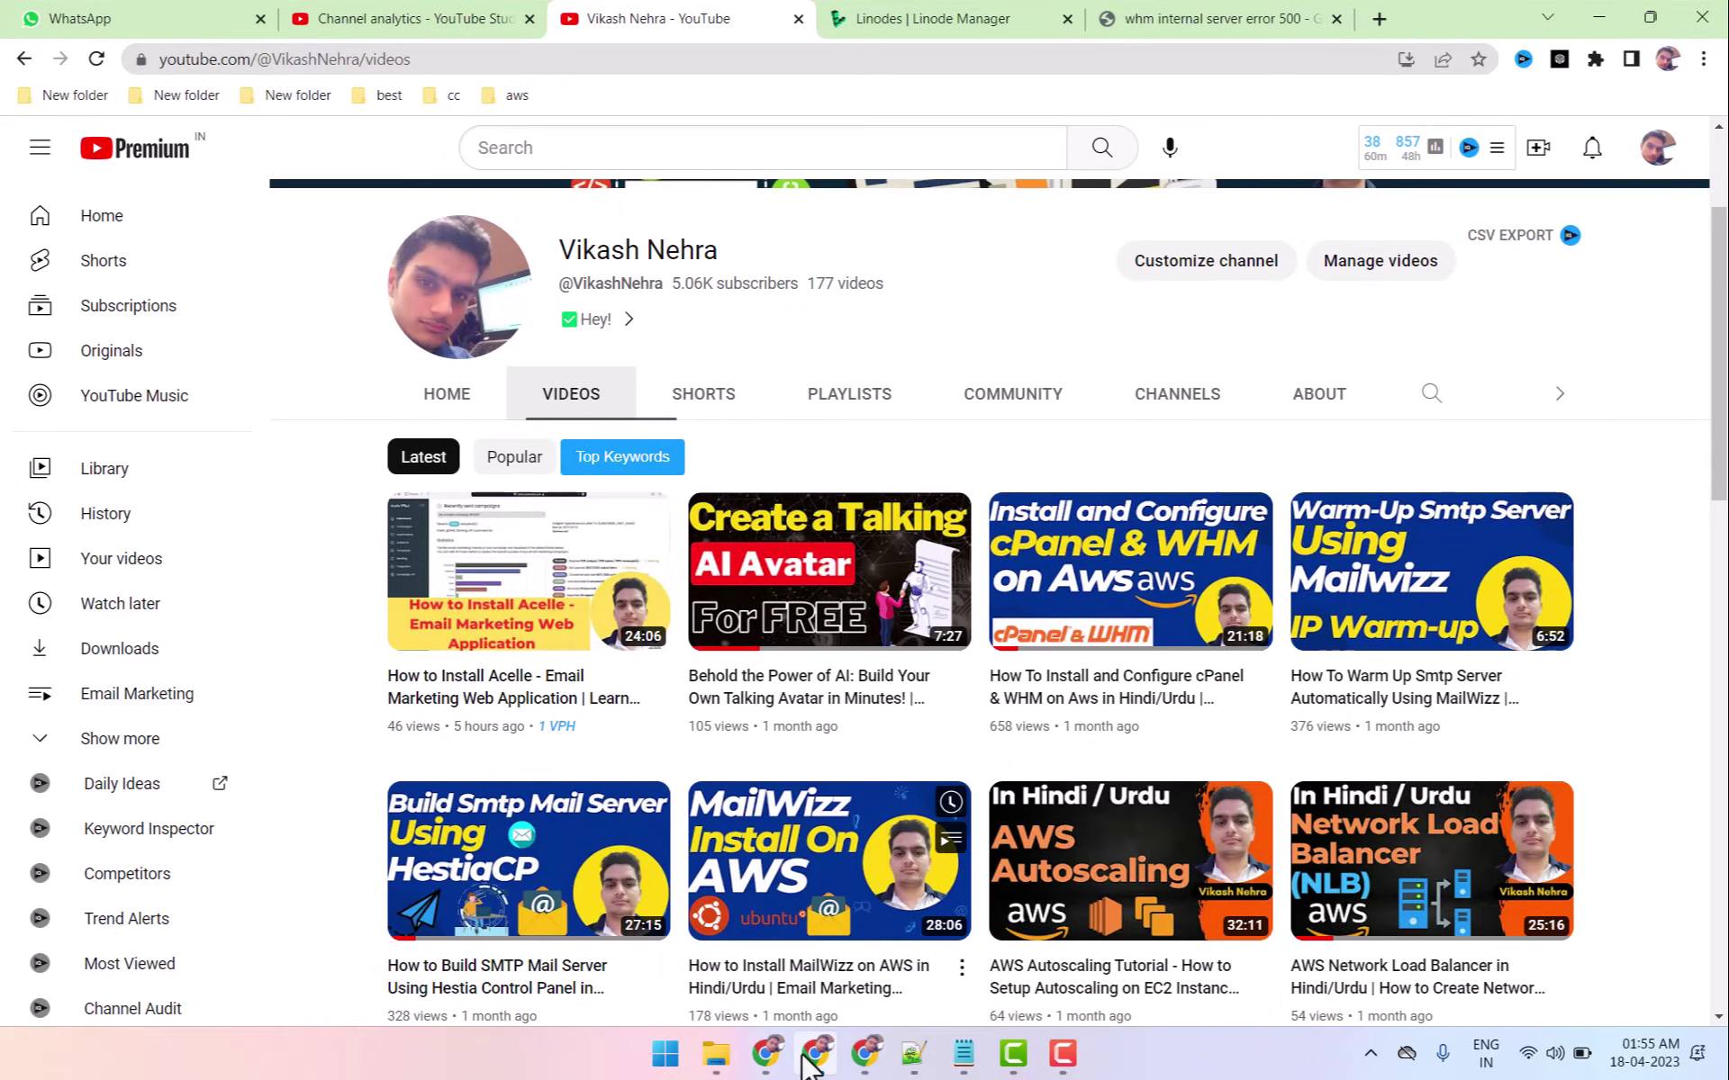
{"action": "mouse_move", "coordinate": [814, 1053]}
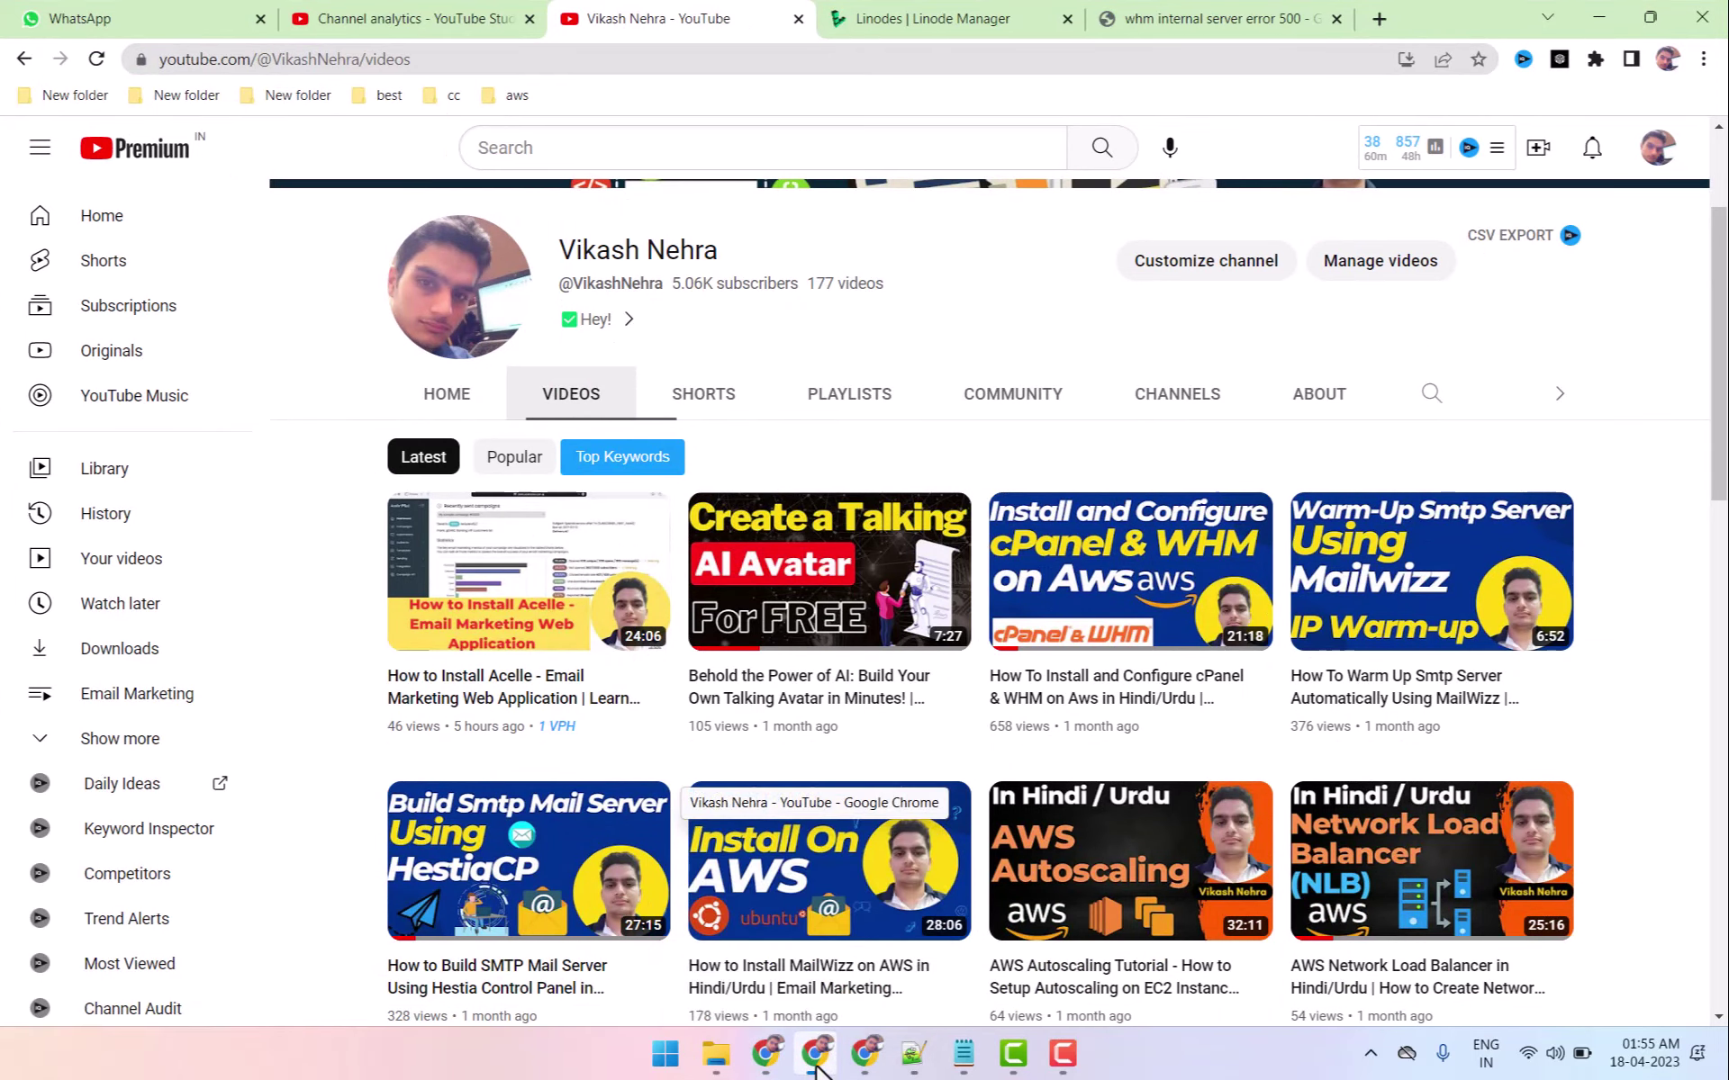
{"action": "left_click", "coordinate": [766, 1053]}
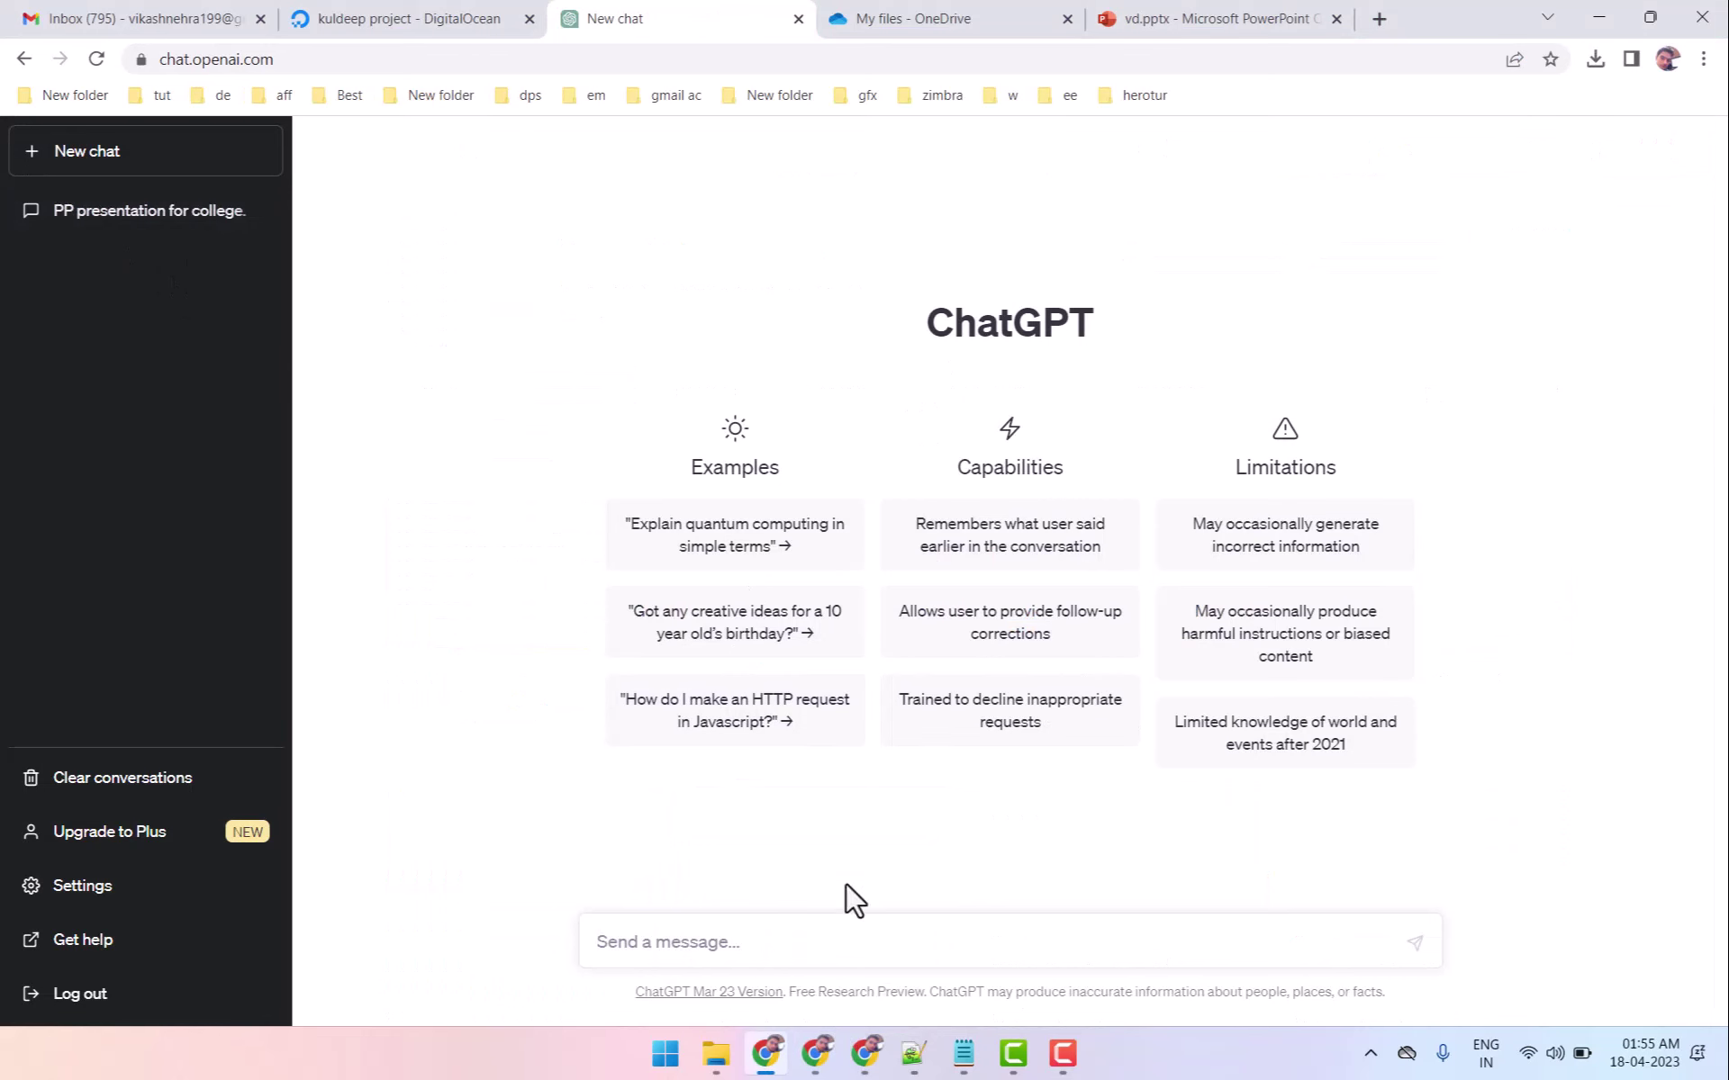
Copy the saved PowerPoint-creator prompt from Notepad.
{"action": "left_click", "coordinate": [964, 1054]}
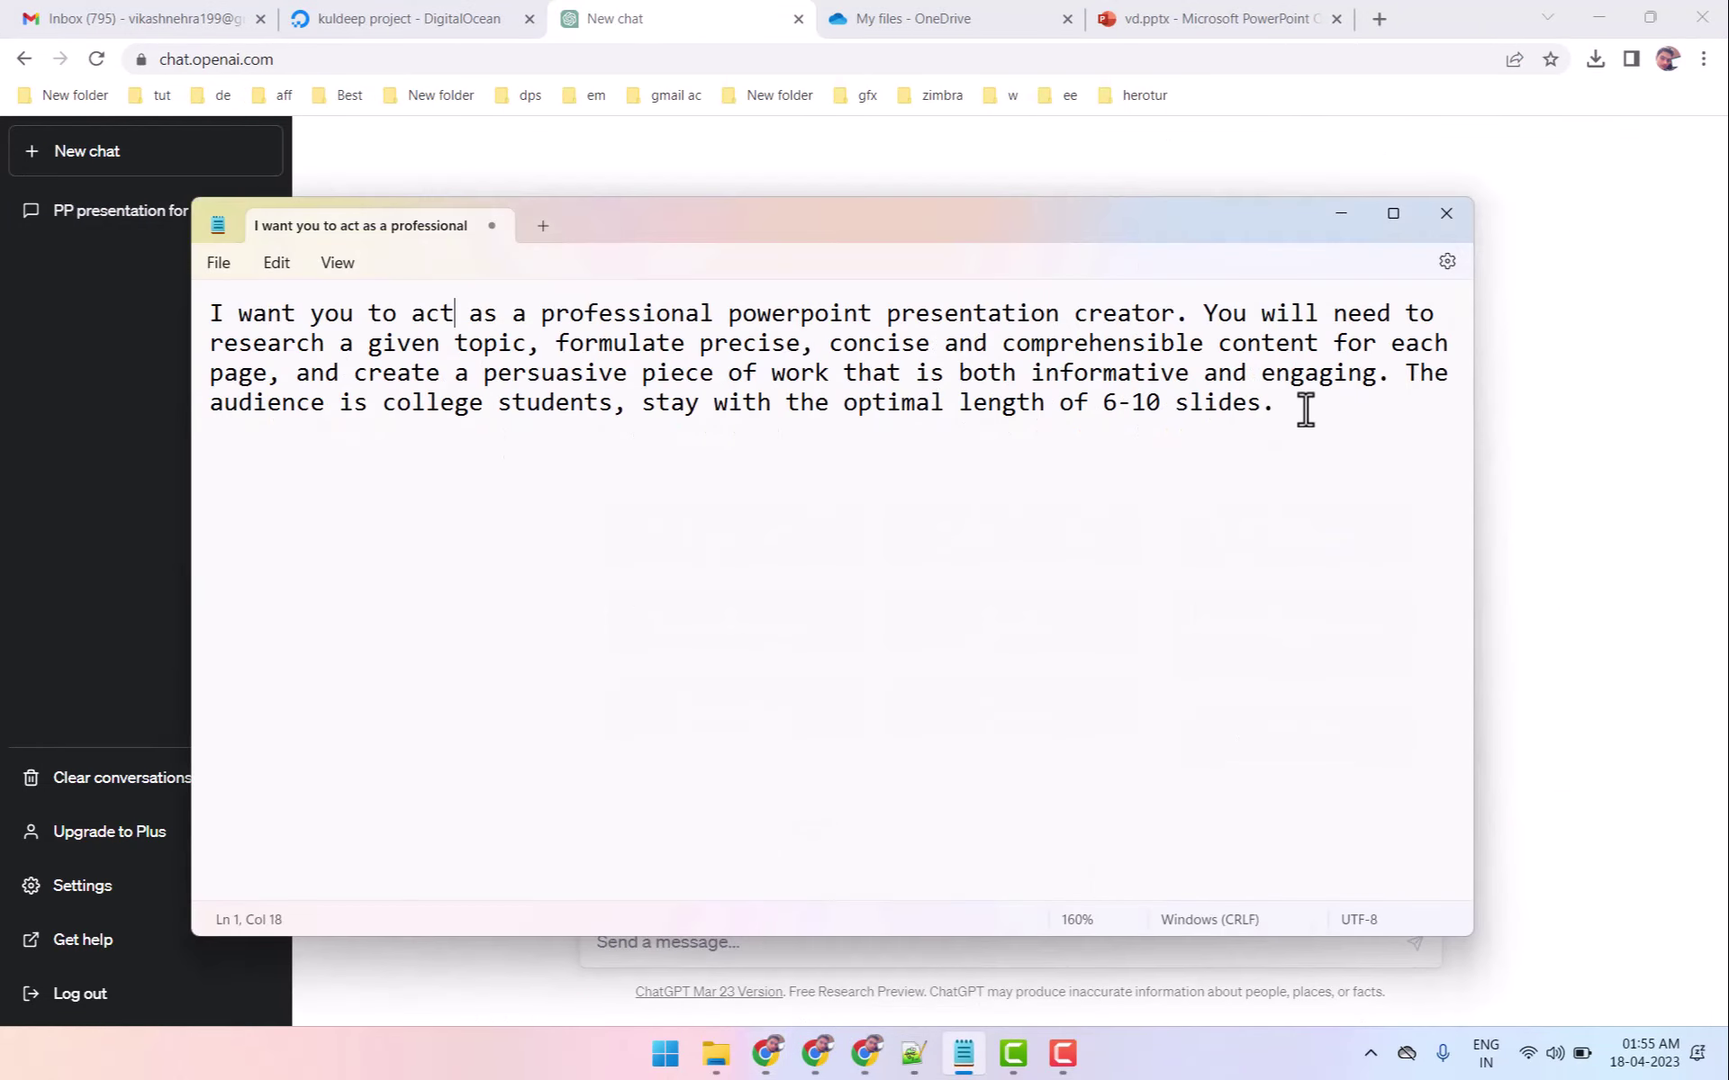
{"action": "left_click_drag", "start_coordinate": [1305, 409], "coordinate": [205, 310]}
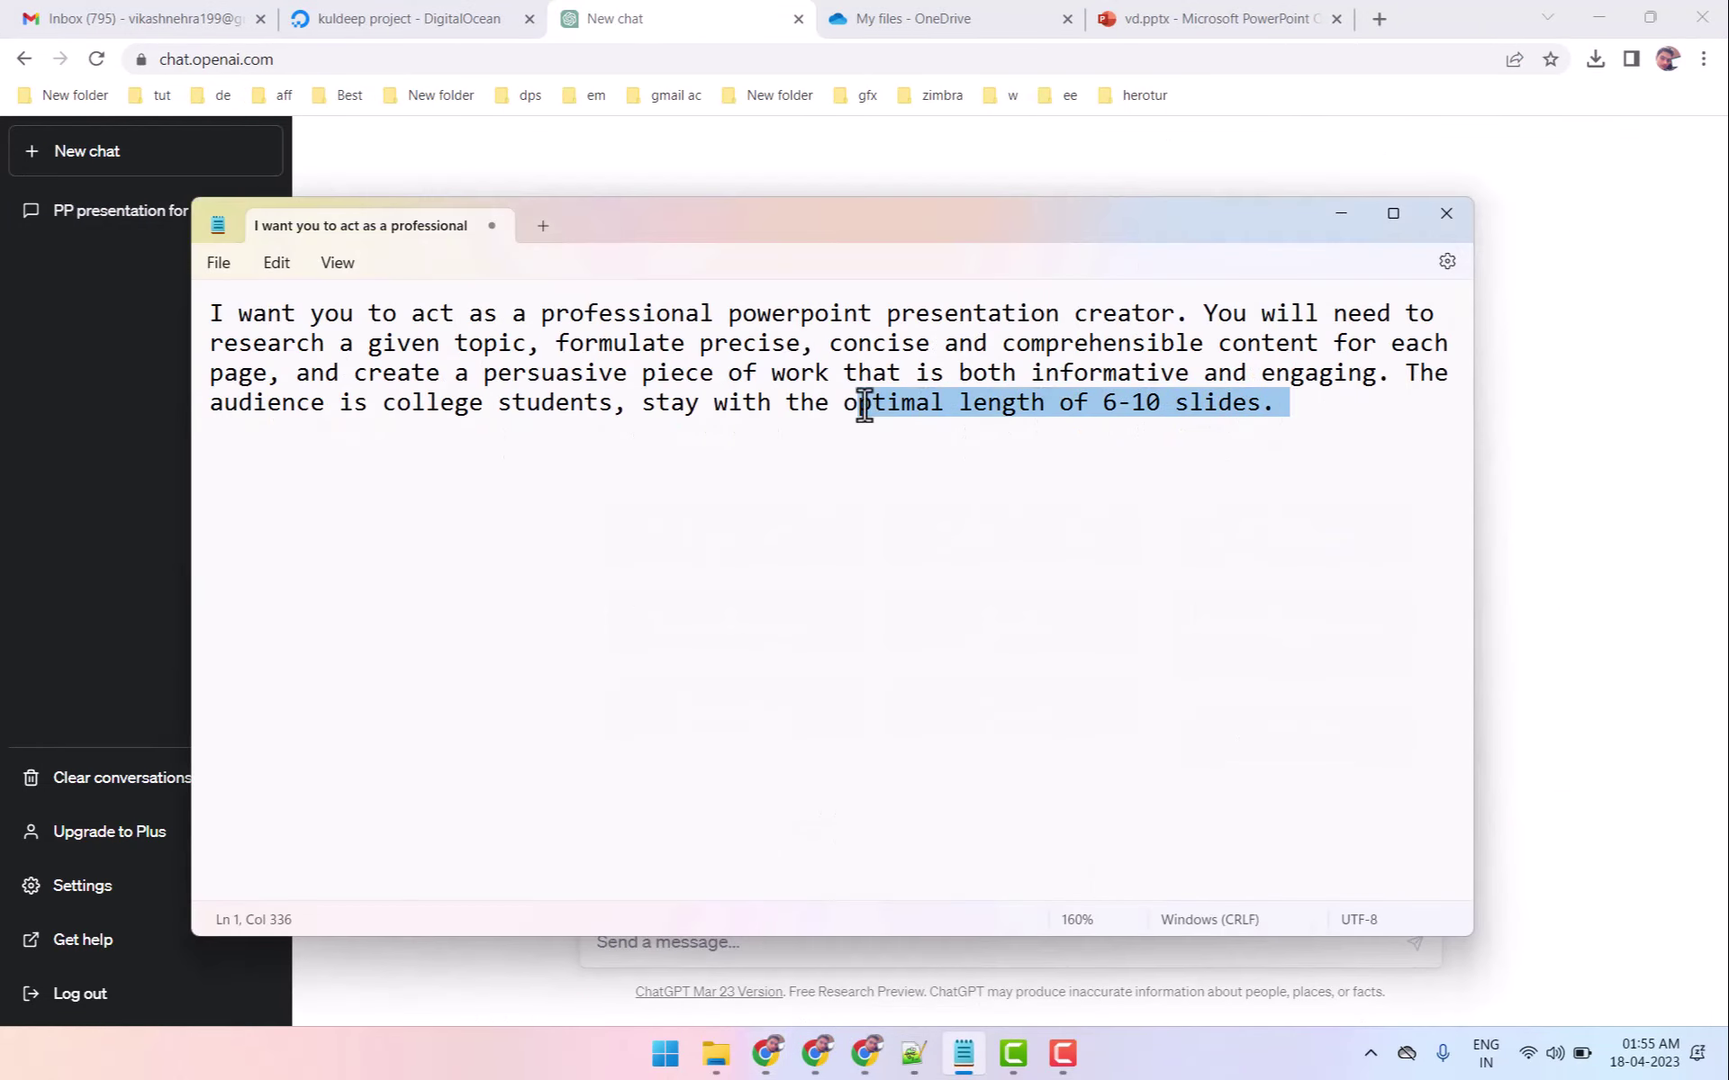
{"action": "right_click", "coordinate": [396, 343]}
{"action": "left_click", "coordinate": [463, 460]}
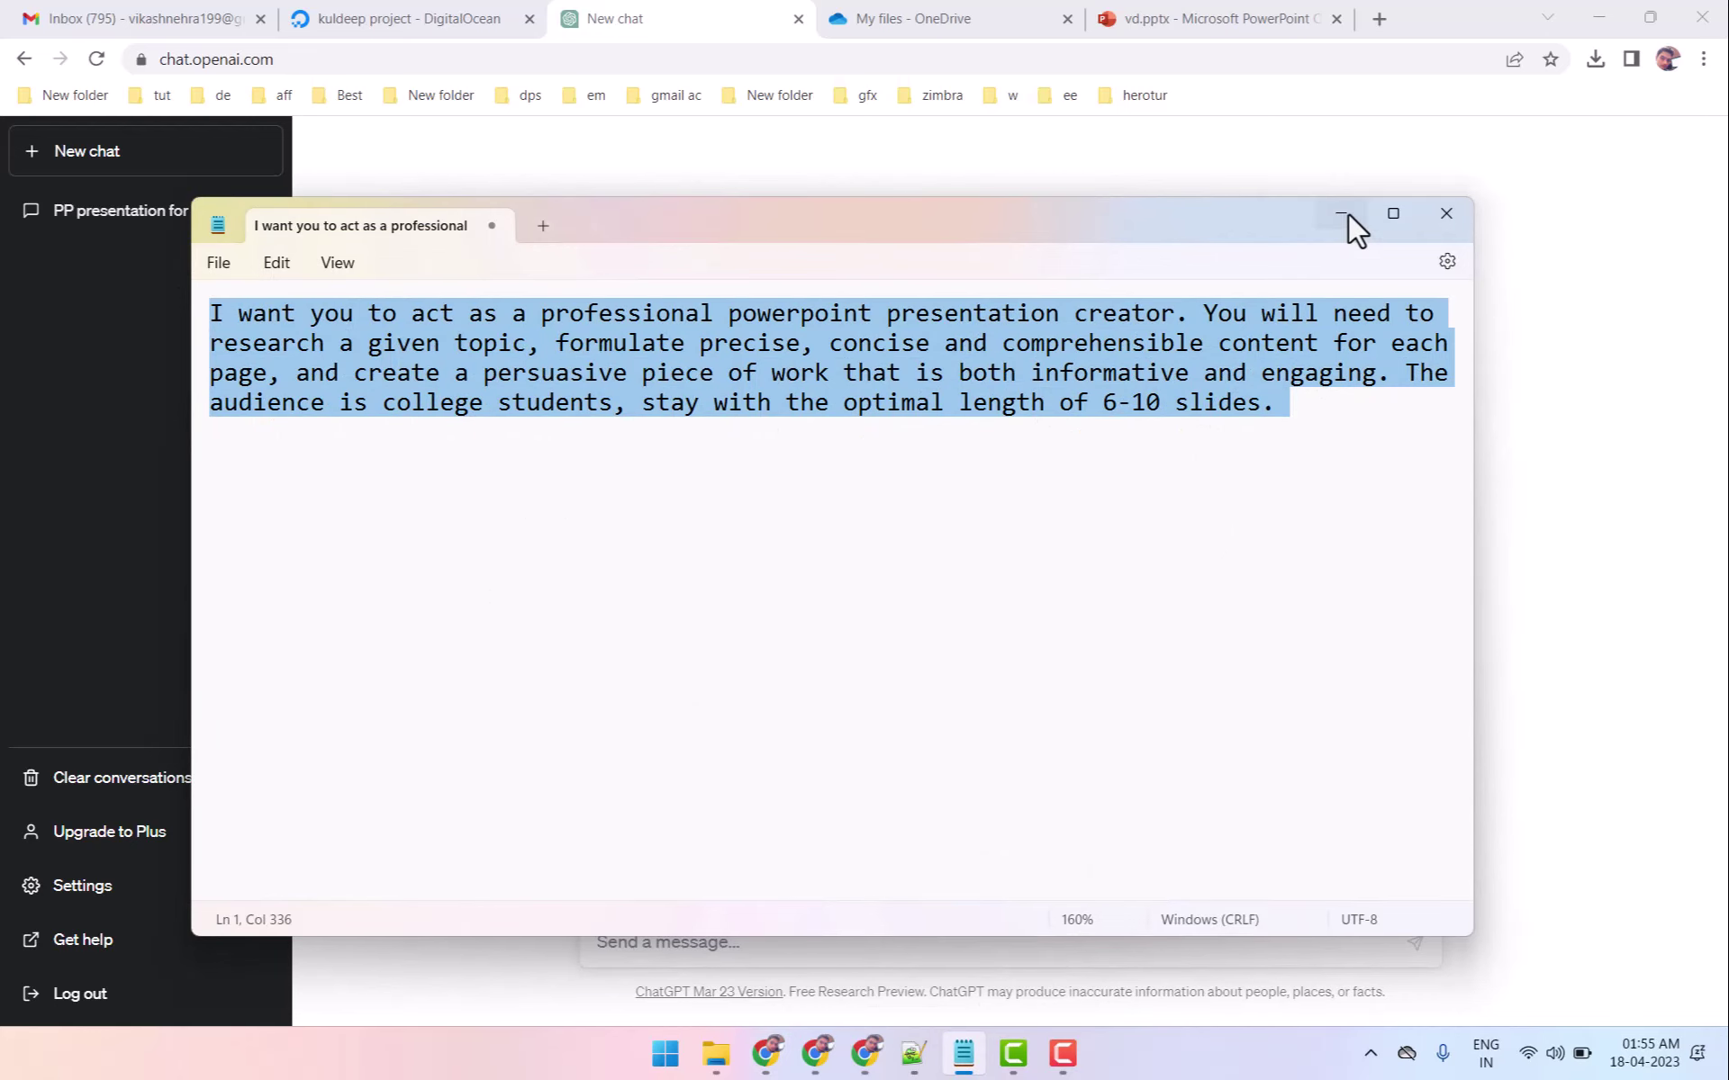
Paste the prompt into the ChatGPT message box and send it.
{"action": "left_click", "coordinate": [1341, 214]}
{"action": "right_click", "coordinate": [747, 937]}
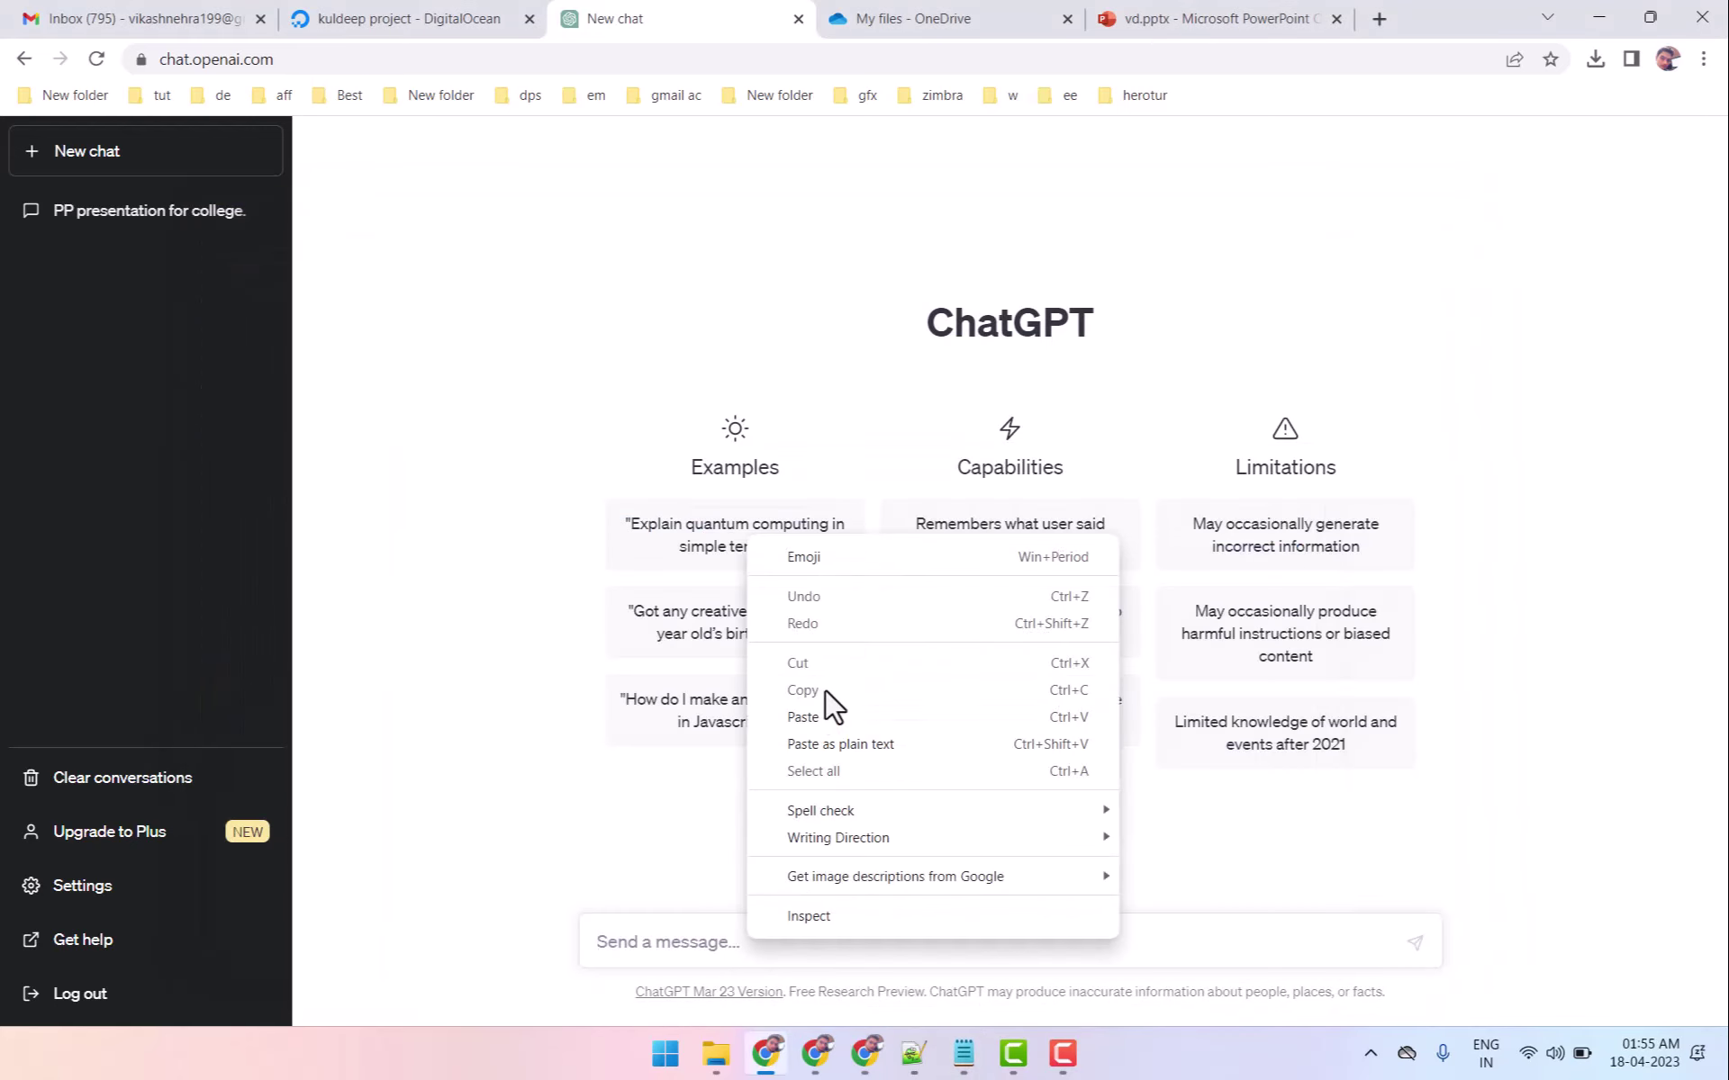
{"action": "left_click", "coordinate": [804, 718]}
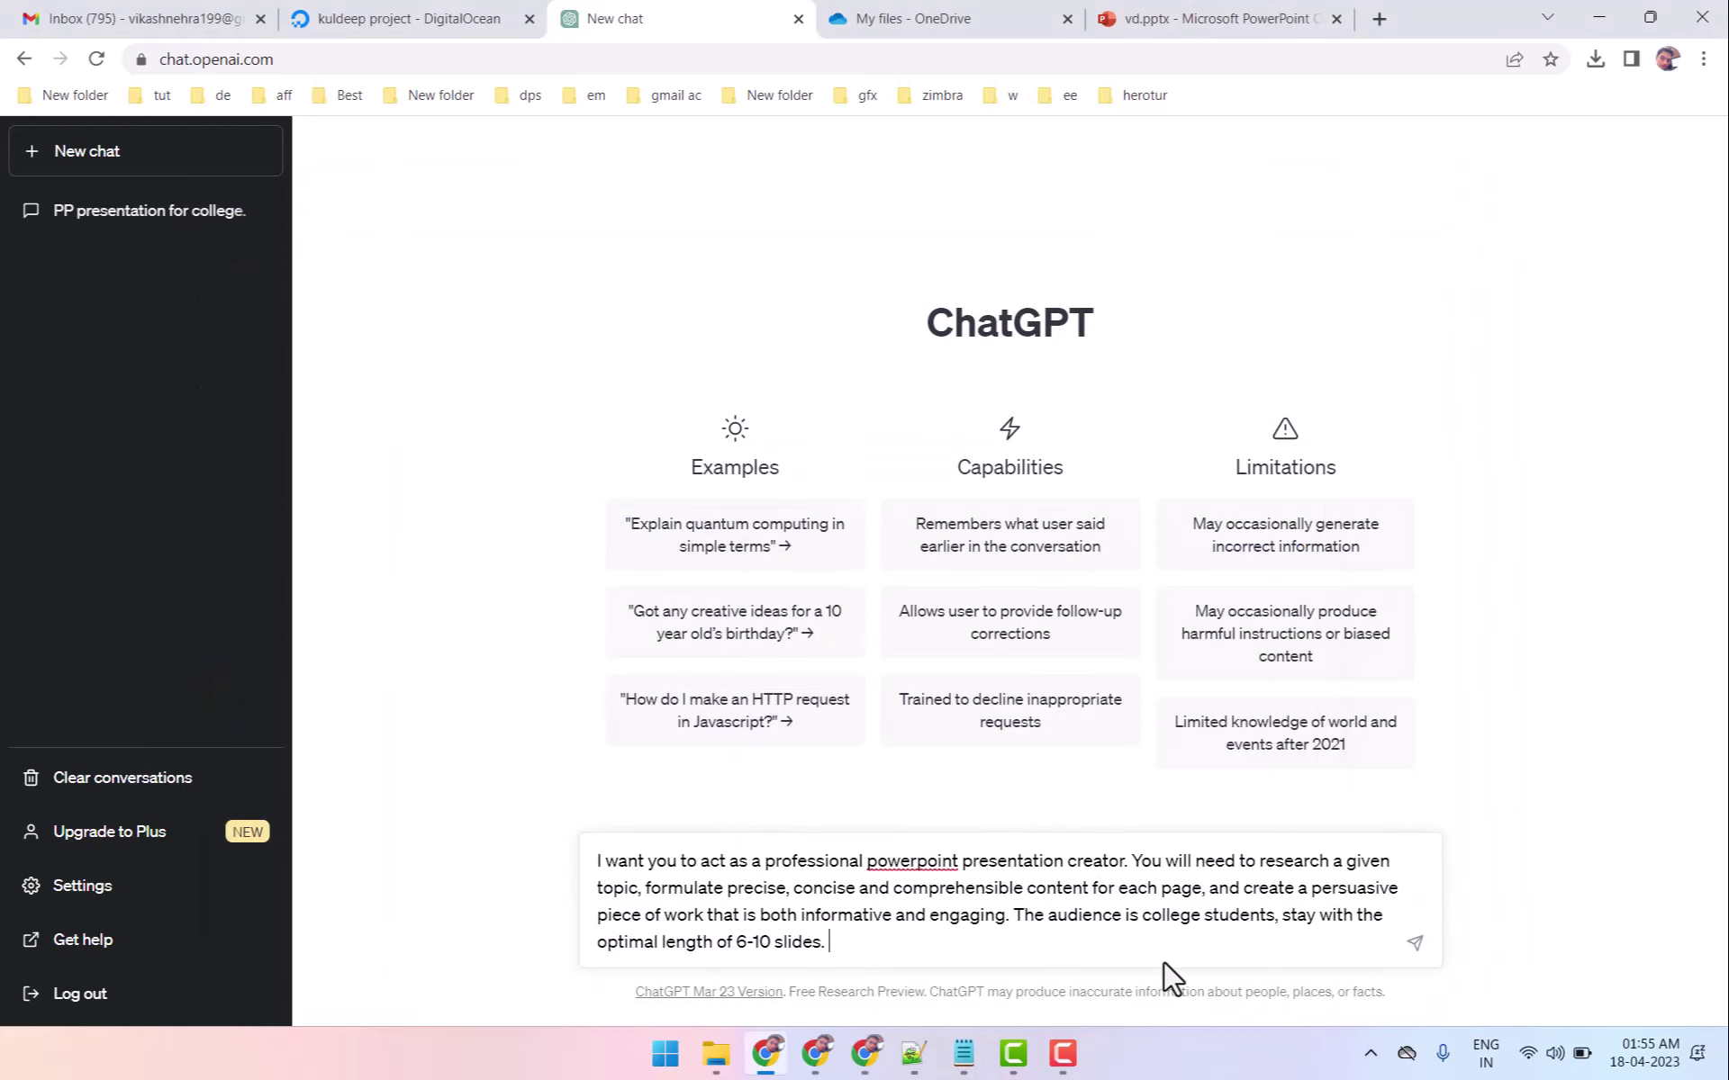
{"action": "left_click", "coordinate": [1414, 943]}
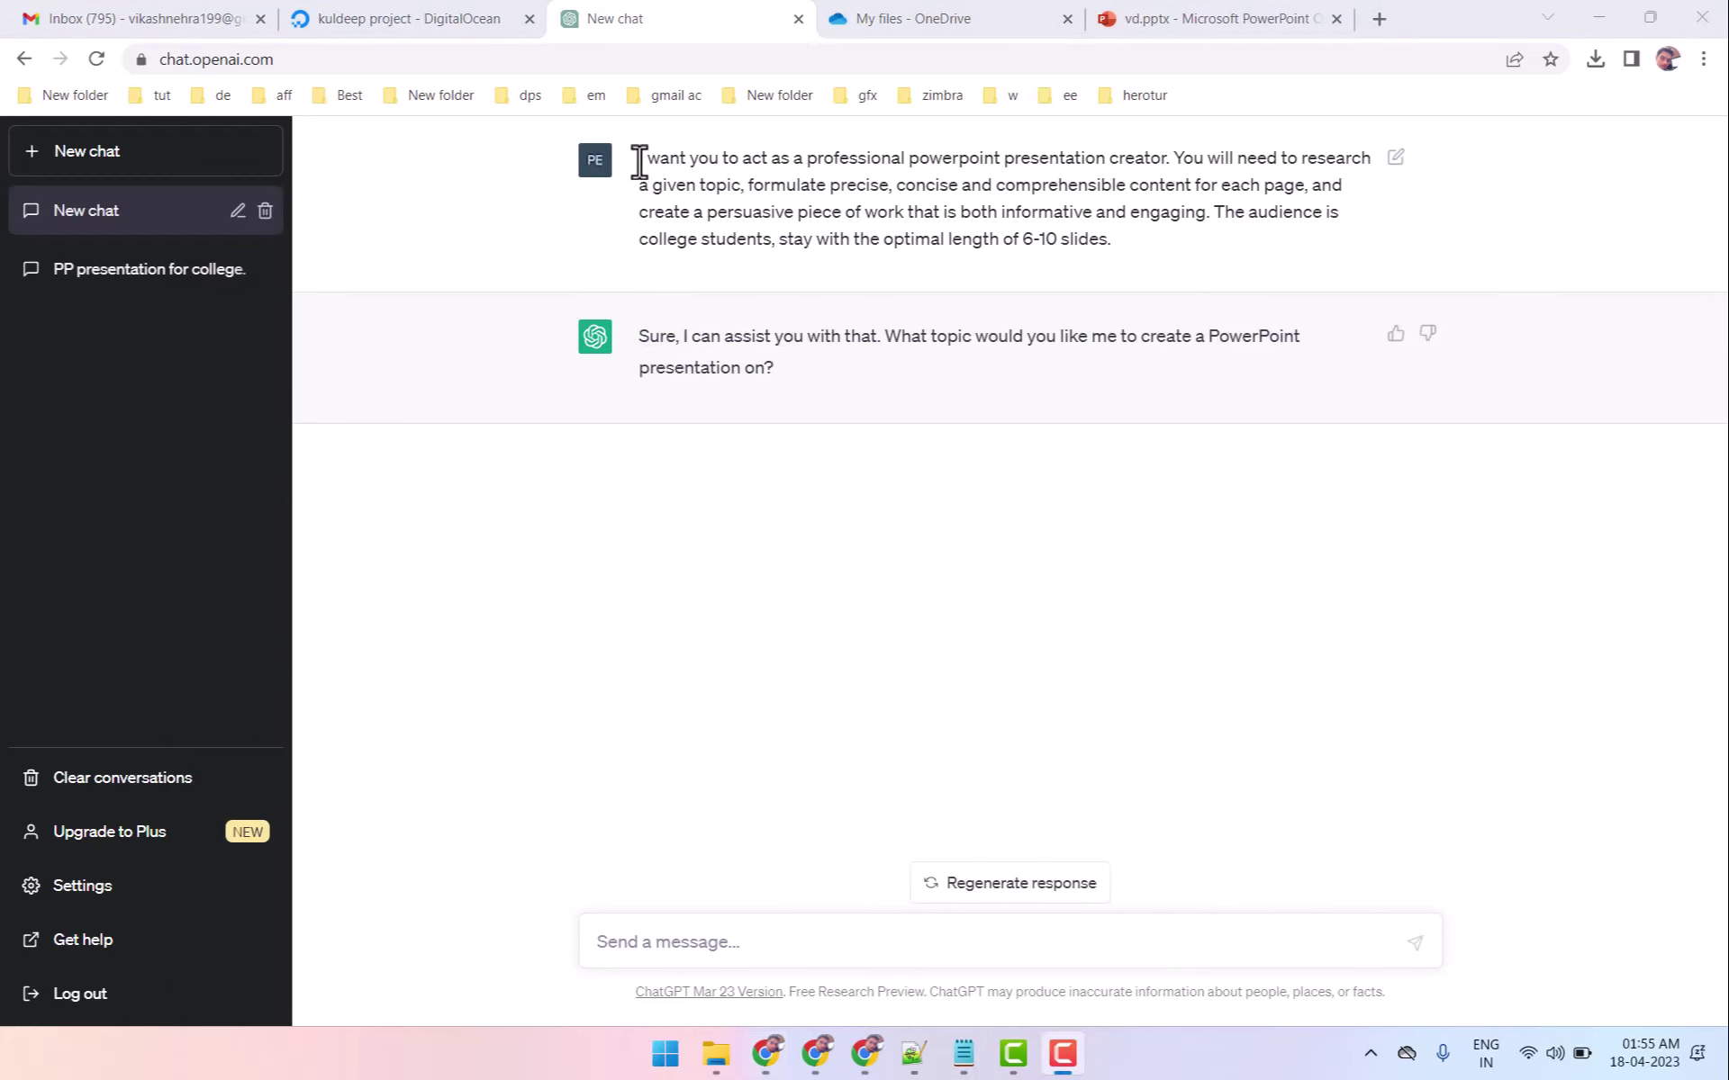
{"action": "left_click_drag", "start_coordinate": [639, 162], "coordinate": [975, 176]}
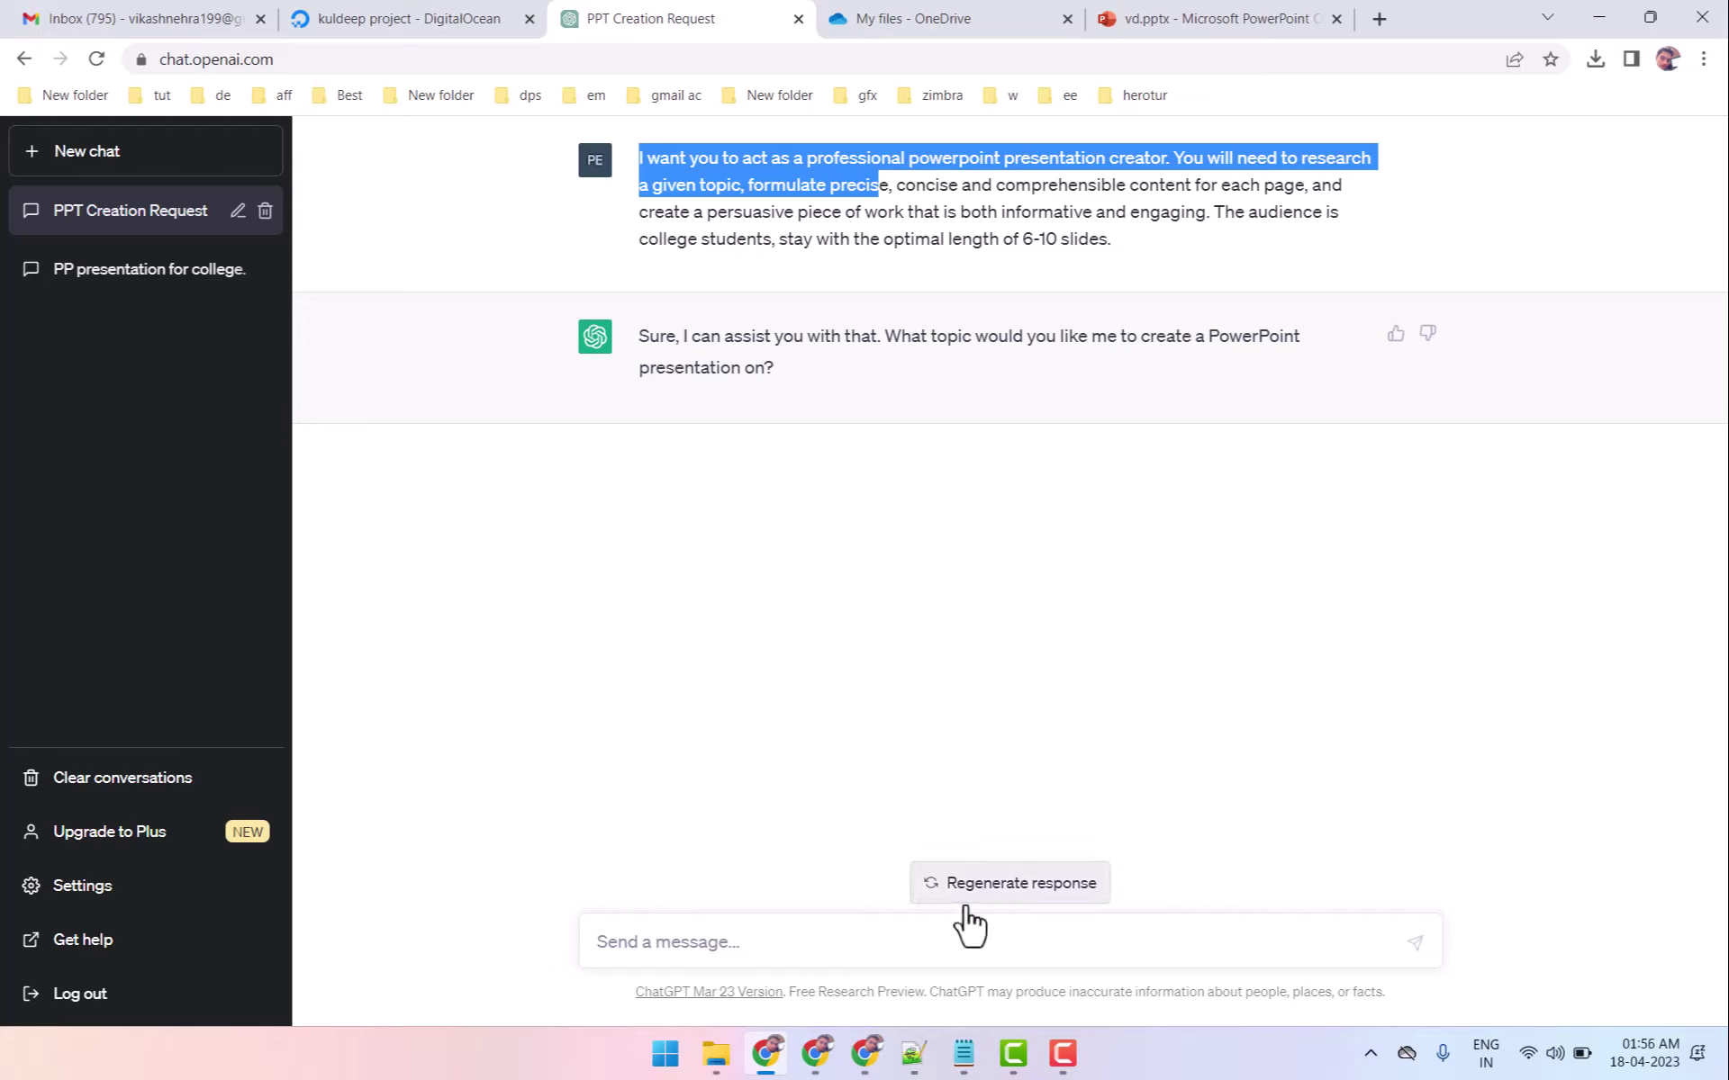
Cut 'digital marketing' from Notepad and send it to ChatGPT as the presentation topic.
{"action": "left_click", "coordinate": [964, 1054]}
{"action": "scroll", "coordinate": [354, 792], "scroll_direction": "down", "scroll_amount": 5}
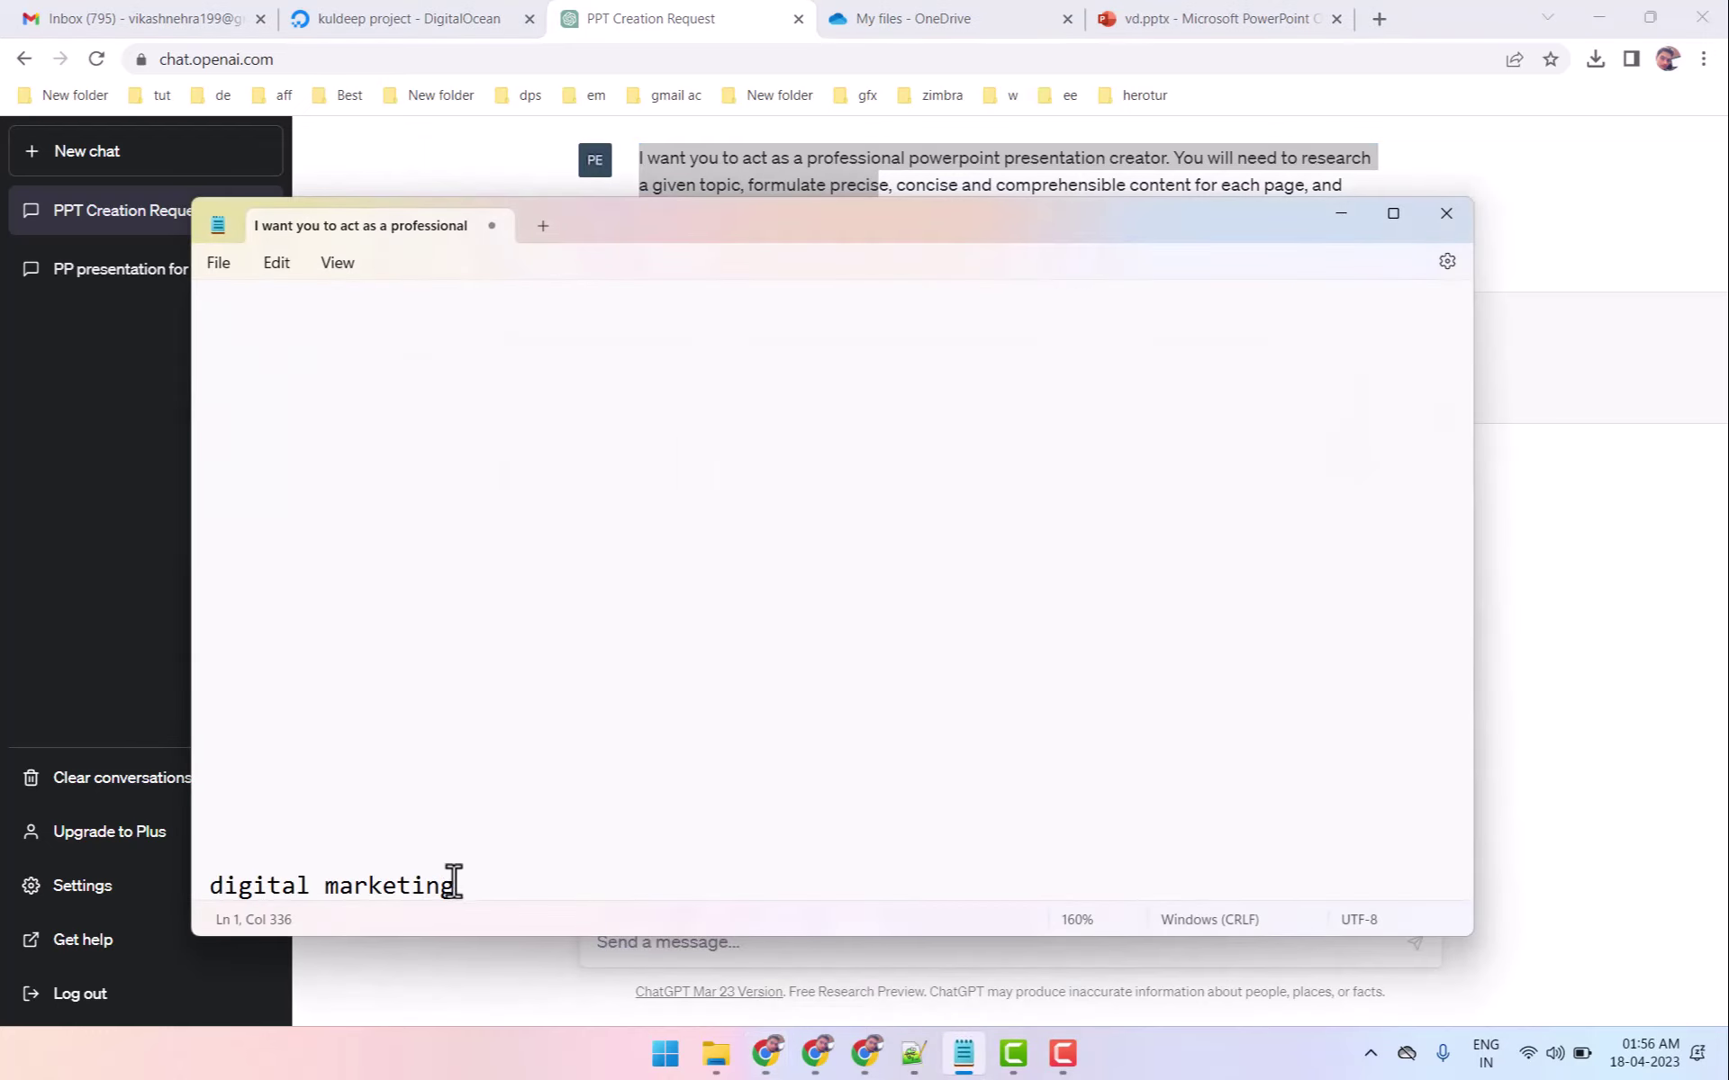
{"action": "left_click_drag", "start_coordinate": [455, 885], "coordinate": [163, 881]}
{"action": "key", "text": "ctrl+c"}
{"action": "right_click", "coordinate": [272, 873]}
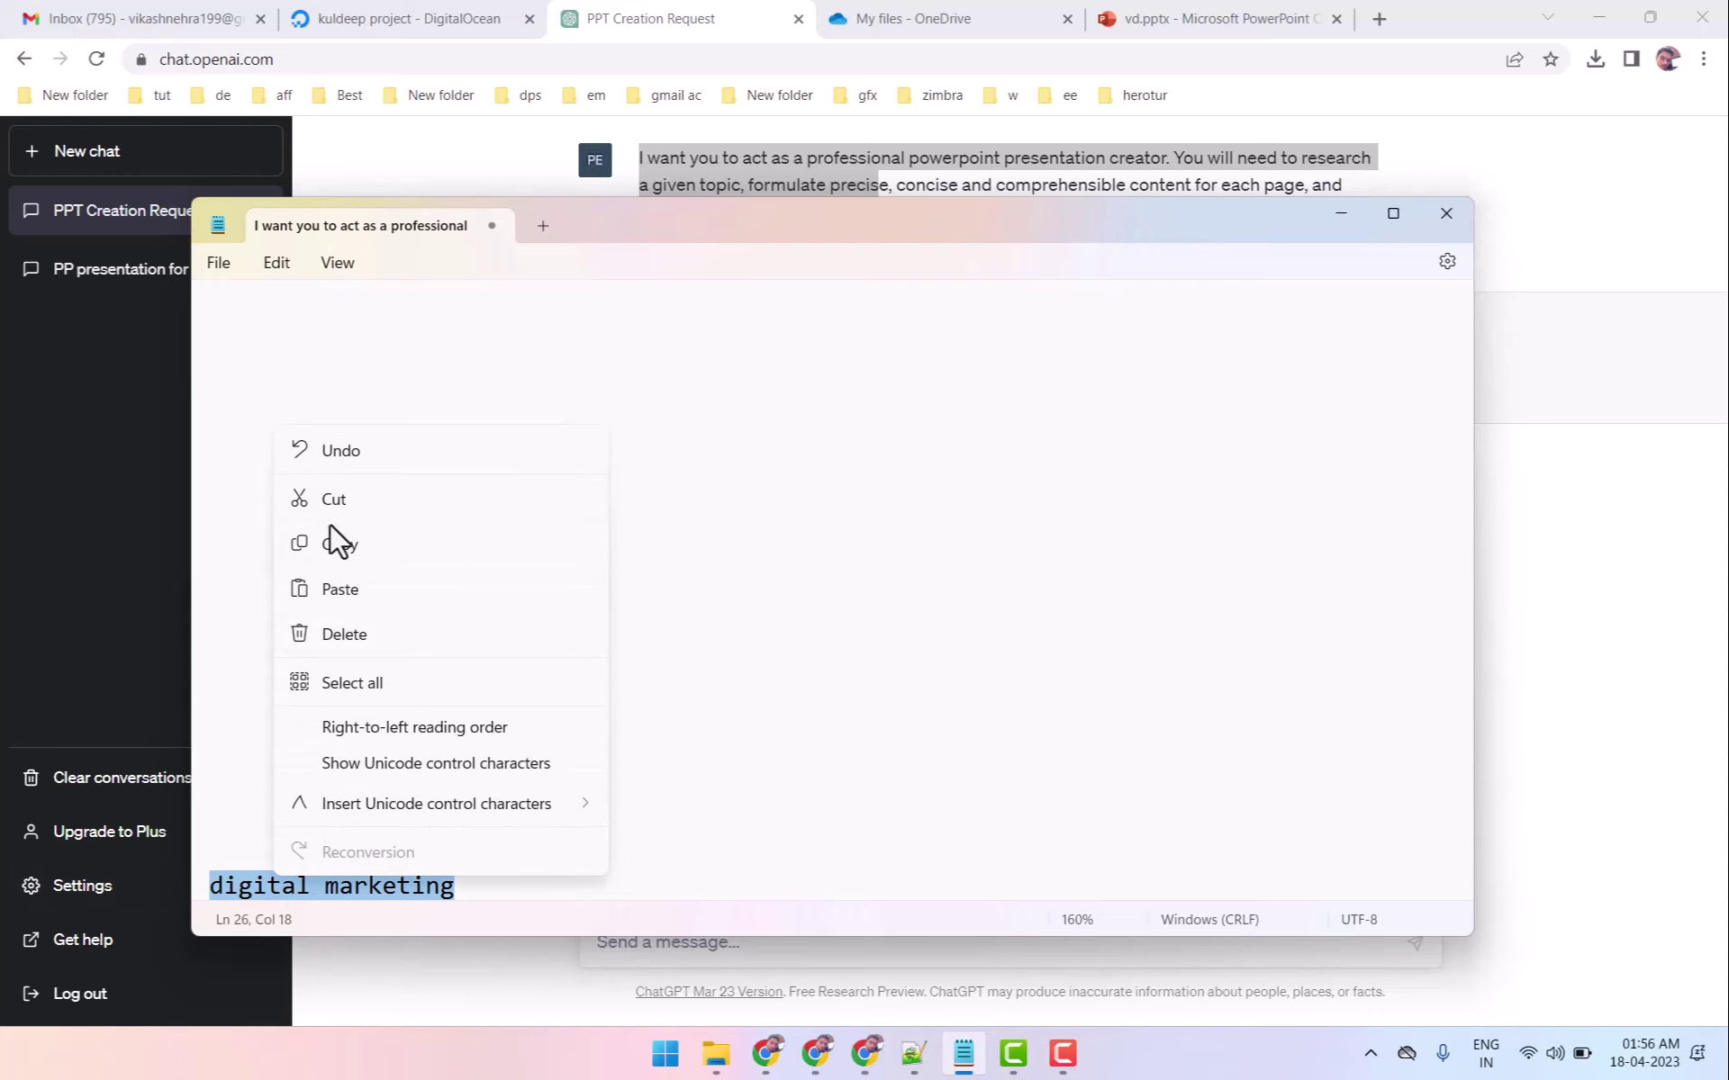
{"action": "left_click", "coordinate": [333, 499]}
{"action": "left_click", "coordinate": [916, 968]}
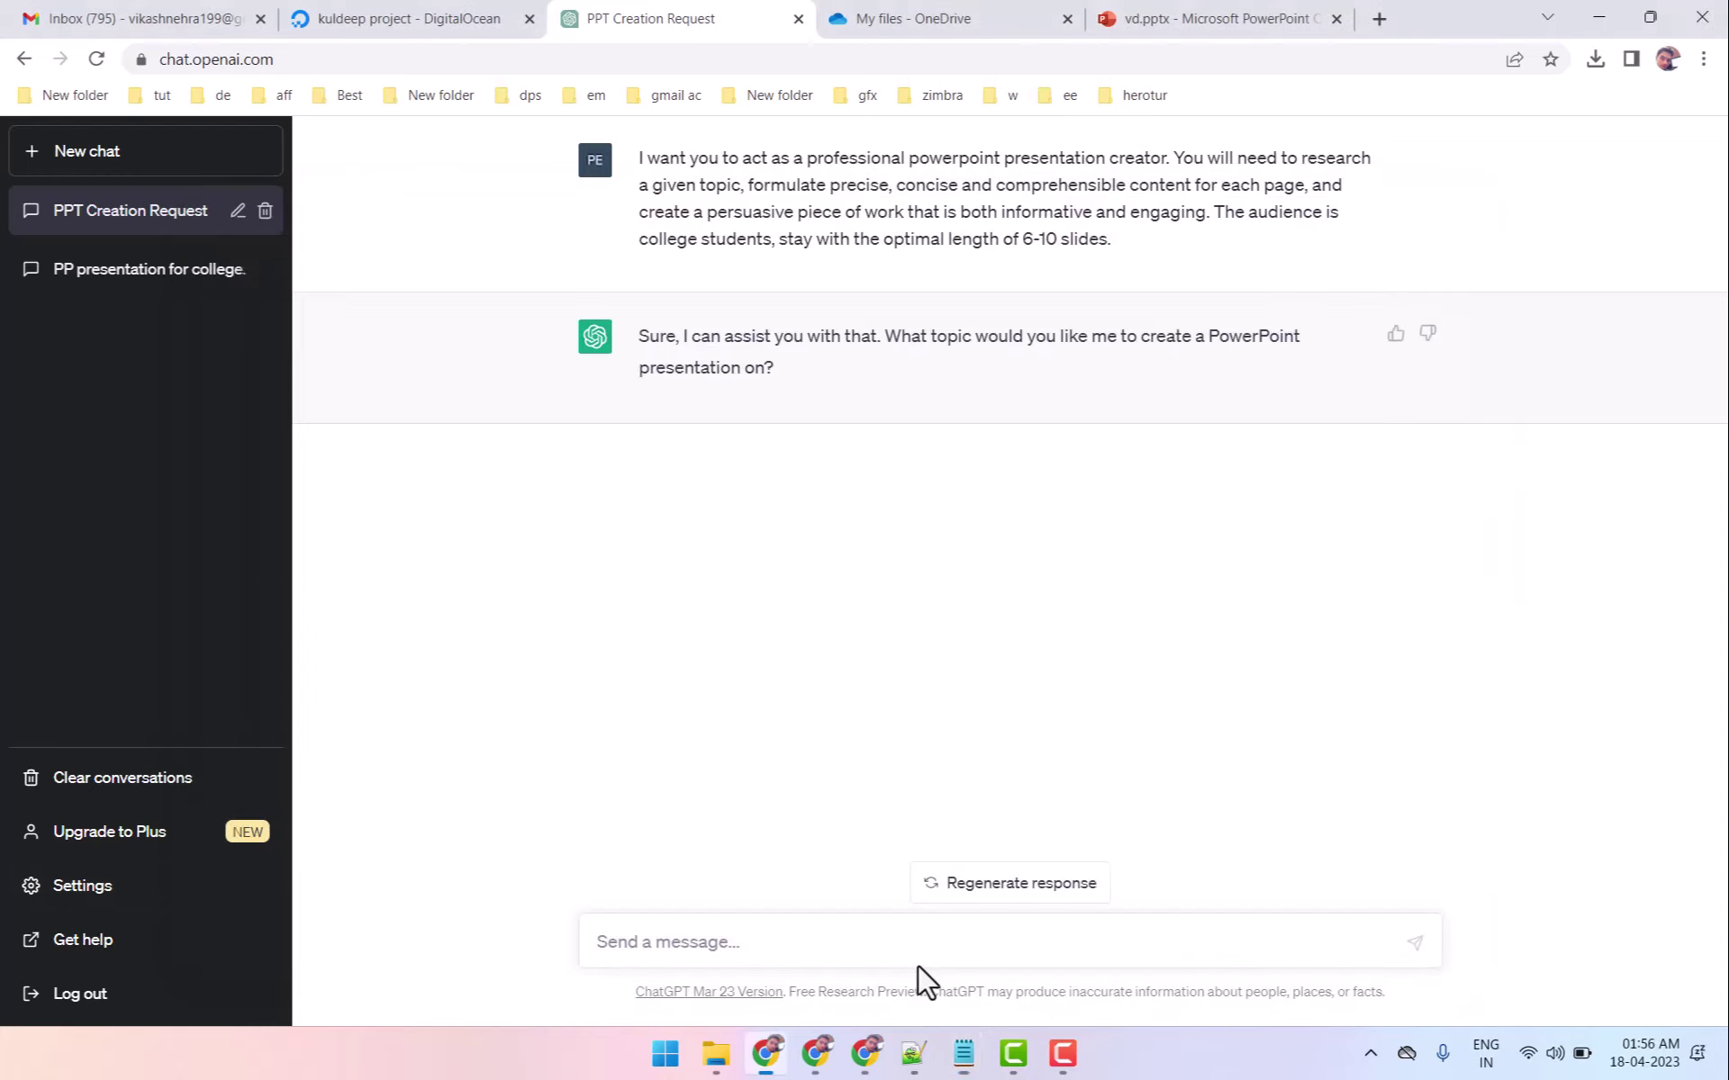
{"action": "right_click", "coordinate": [780, 937]}
{"action": "left_click", "coordinate": [853, 710]}
{"action": "left_click", "coordinate": [1415, 953]}
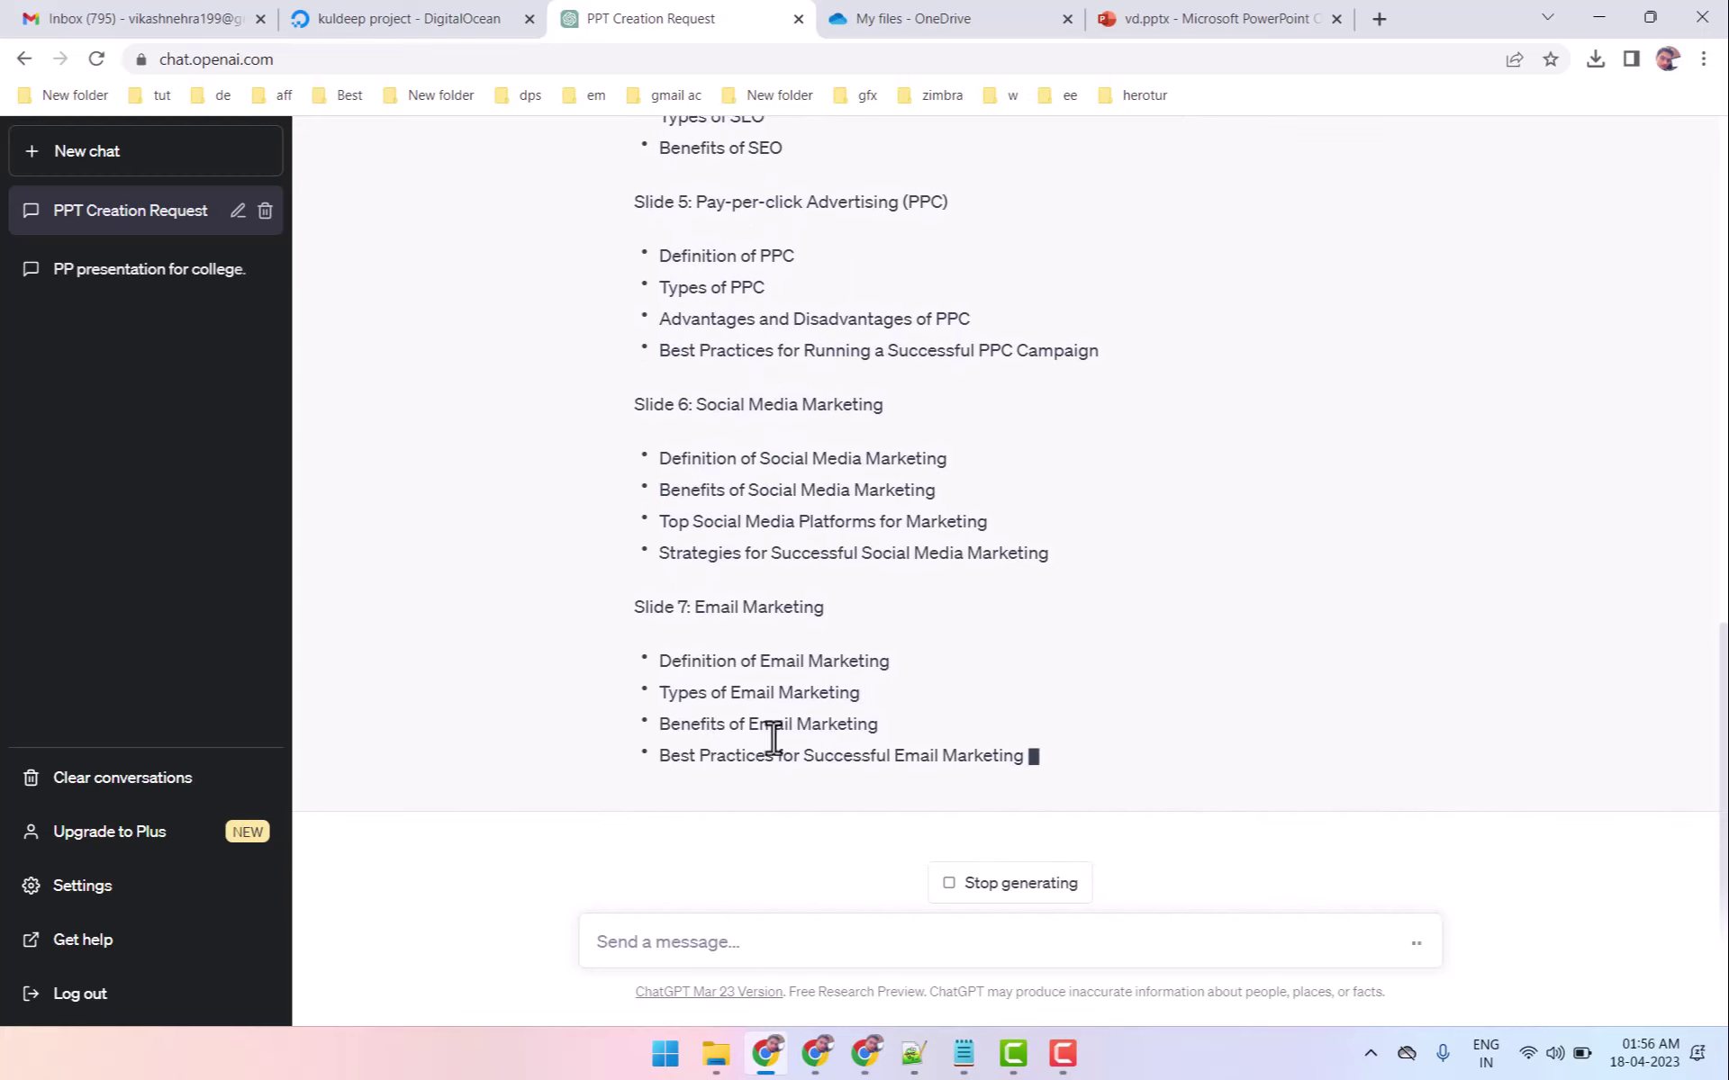
Check the requested 6-10 slide range in the sent prompt and the Notepad copy.
{"action": "scroll", "coordinate": [820, 664], "scroll_direction": "up", "scroll_amount": 5}
{"action": "scroll", "coordinate": [905, 607], "scroll_direction": "up", "scroll_amount": 5}
{"action": "scroll", "coordinate": [978, 586], "scroll_direction": "up", "scroll_amount": 2}
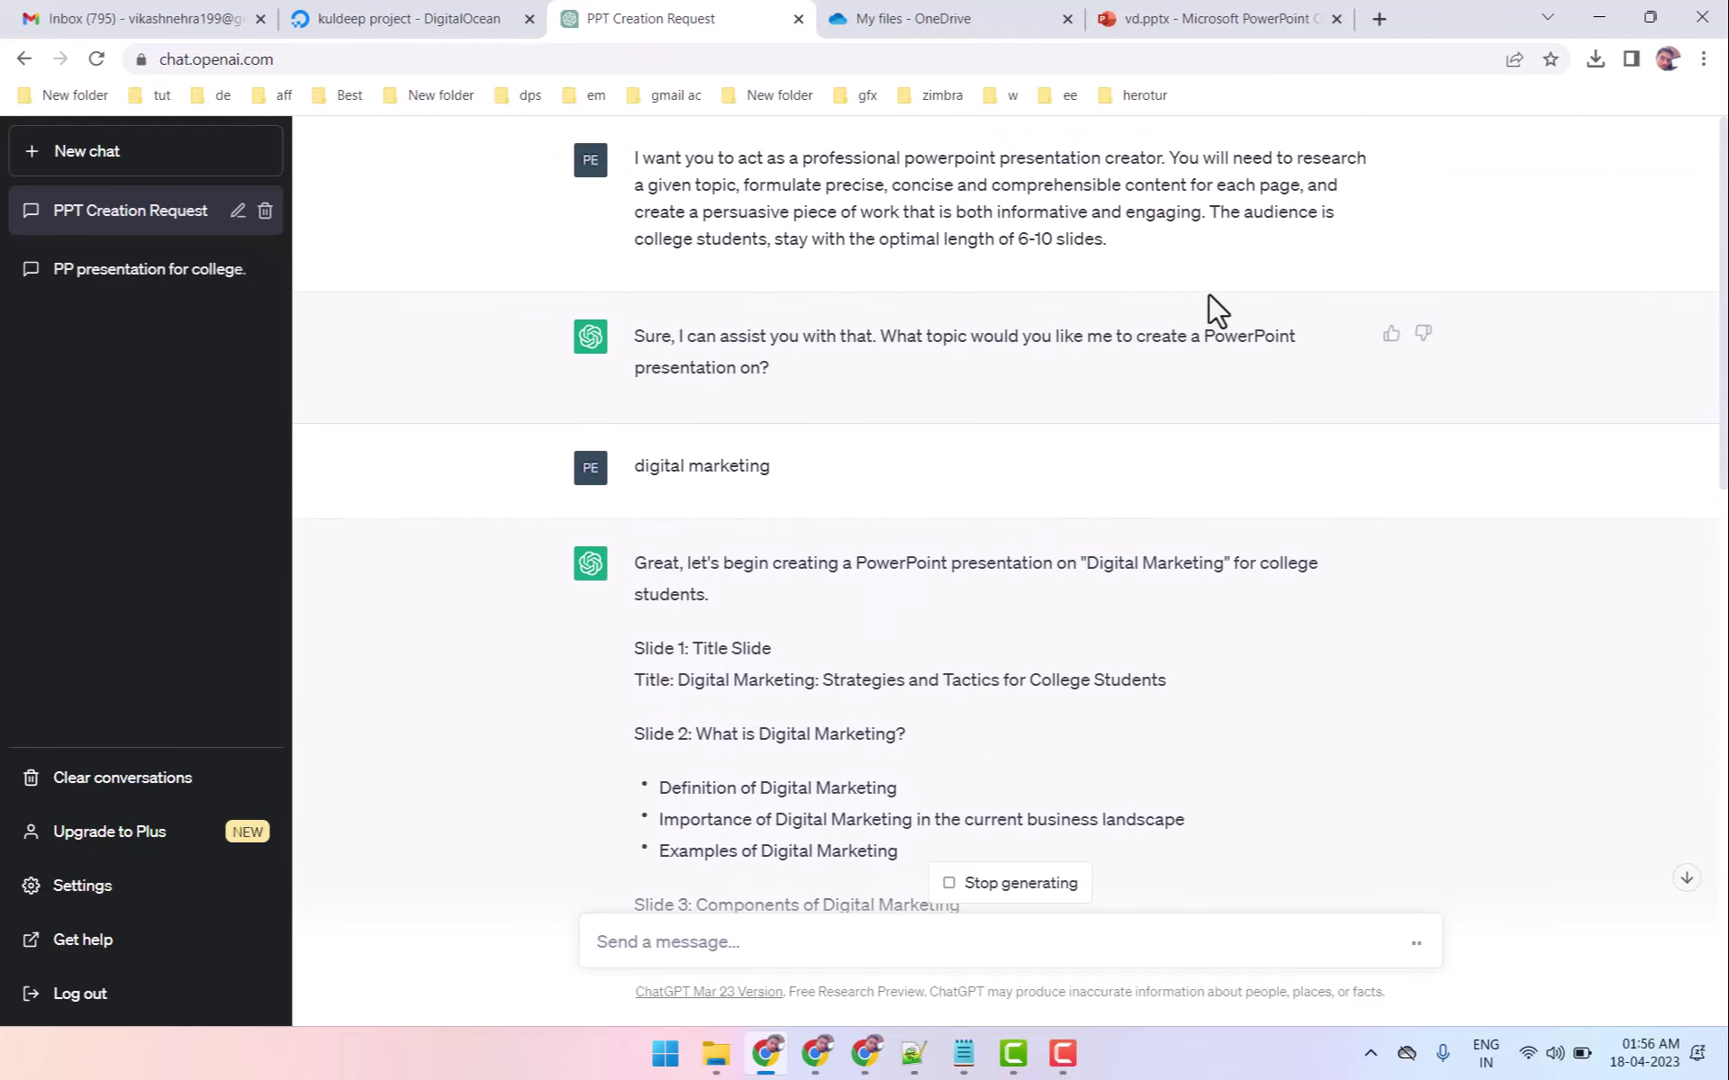
{"action": "left_click_drag", "start_coordinate": [1021, 242], "coordinate": [1066, 242]}
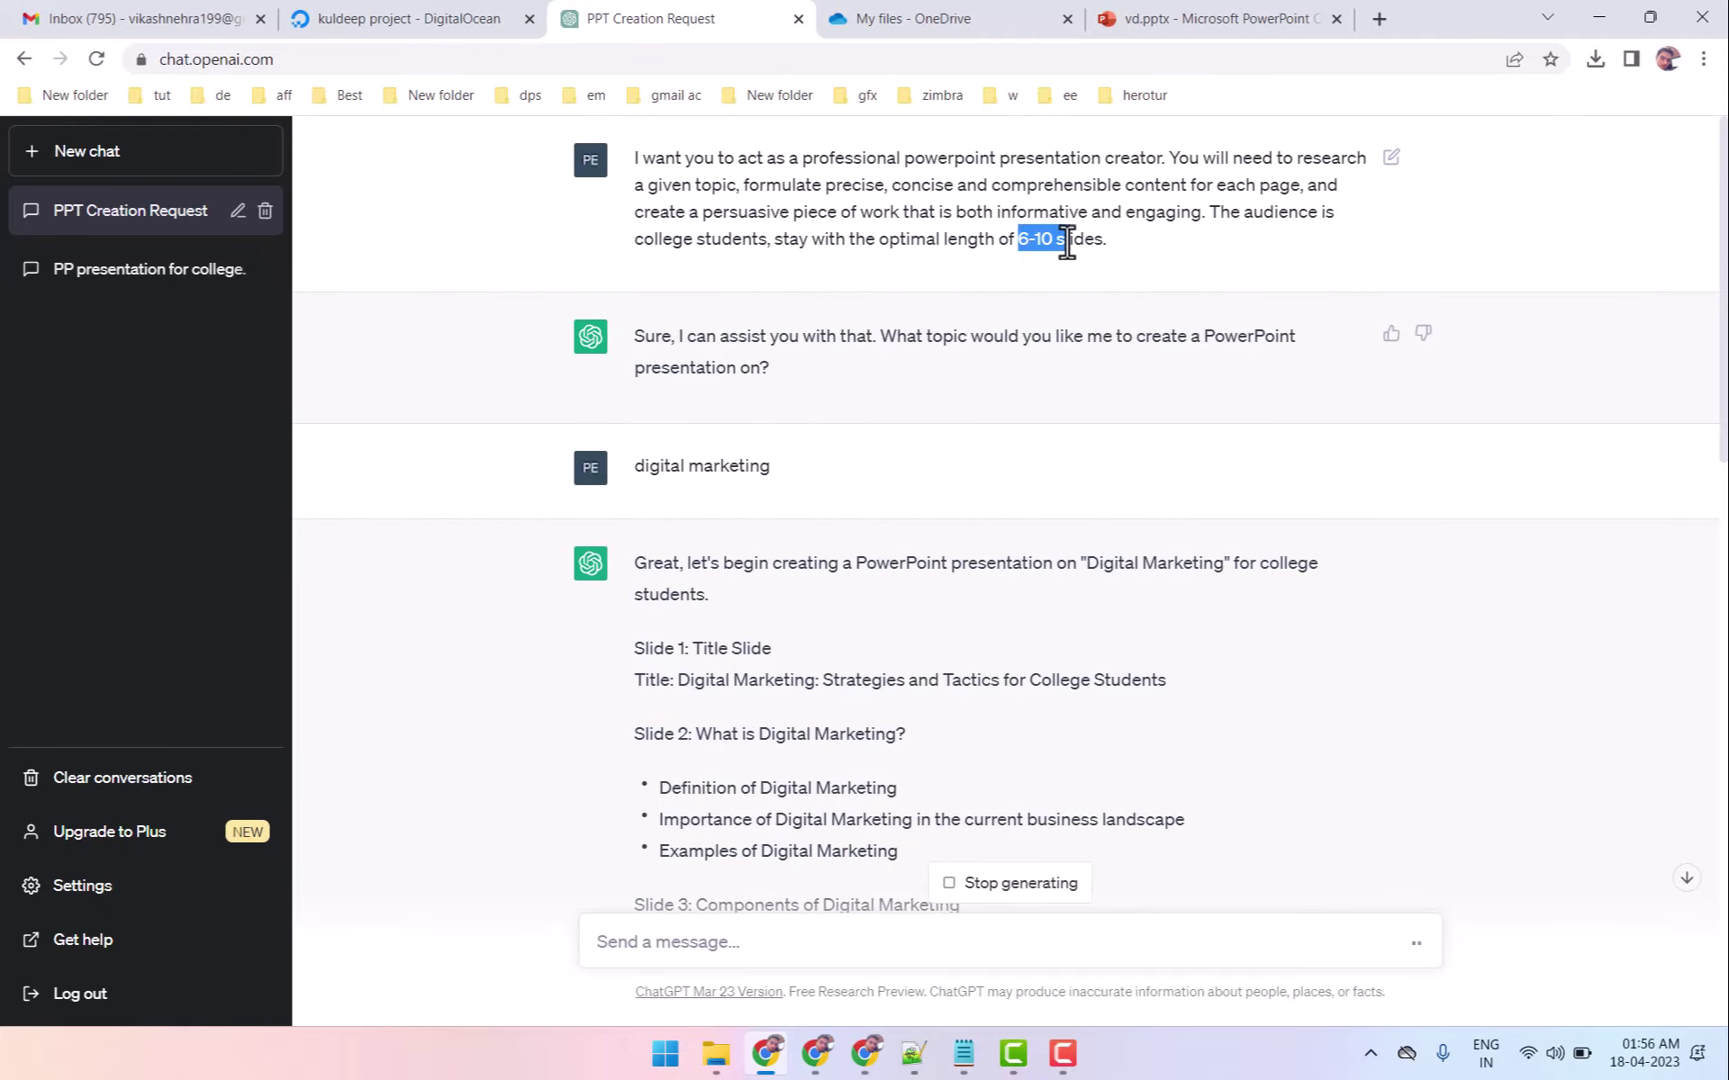
{"action": "scroll", "coordinate": [844, 690], "scroll_direction": "down", "scroll_amount": 3}
{"action": "scroll", "coordinate": [845, 690], "scroll_direction": "down", "scroll_amount": 8}
{"action": "scroll", "coordinate": [844, 689], "scroll_direction": "down", "scroll_amount": 6}
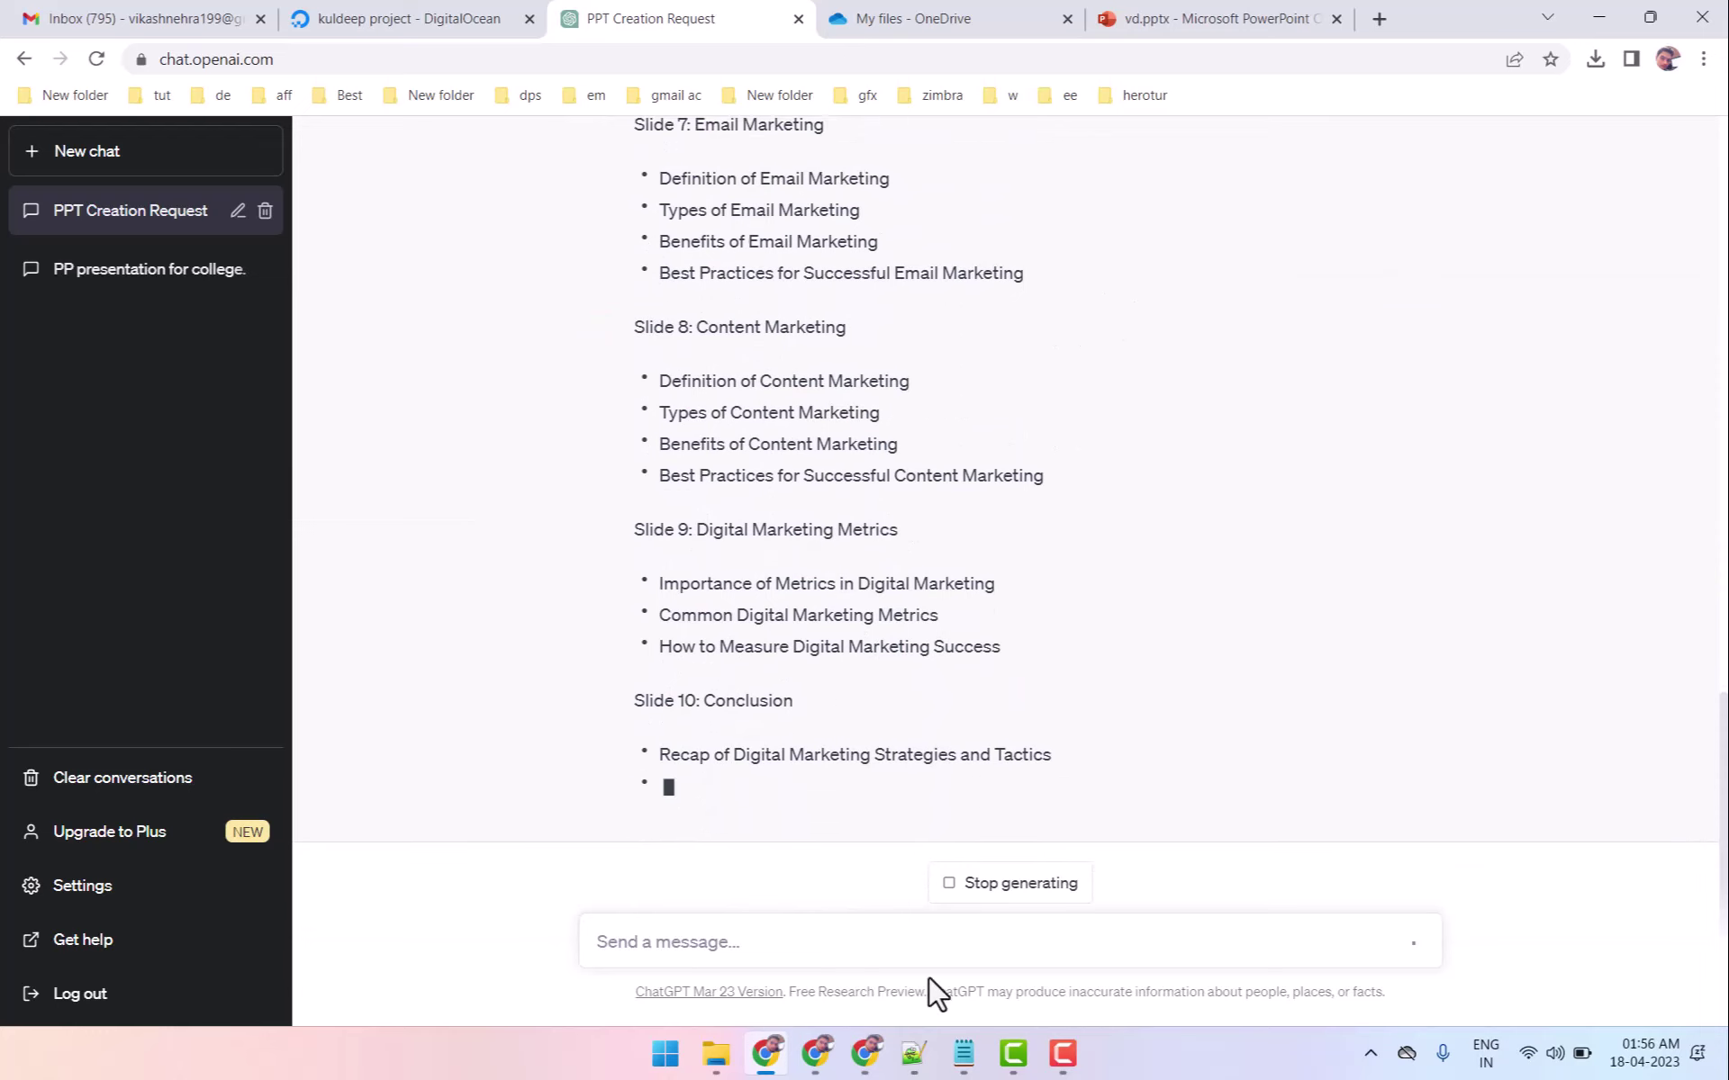
{"action": "left_click", "coordinate": [963, 1053]}
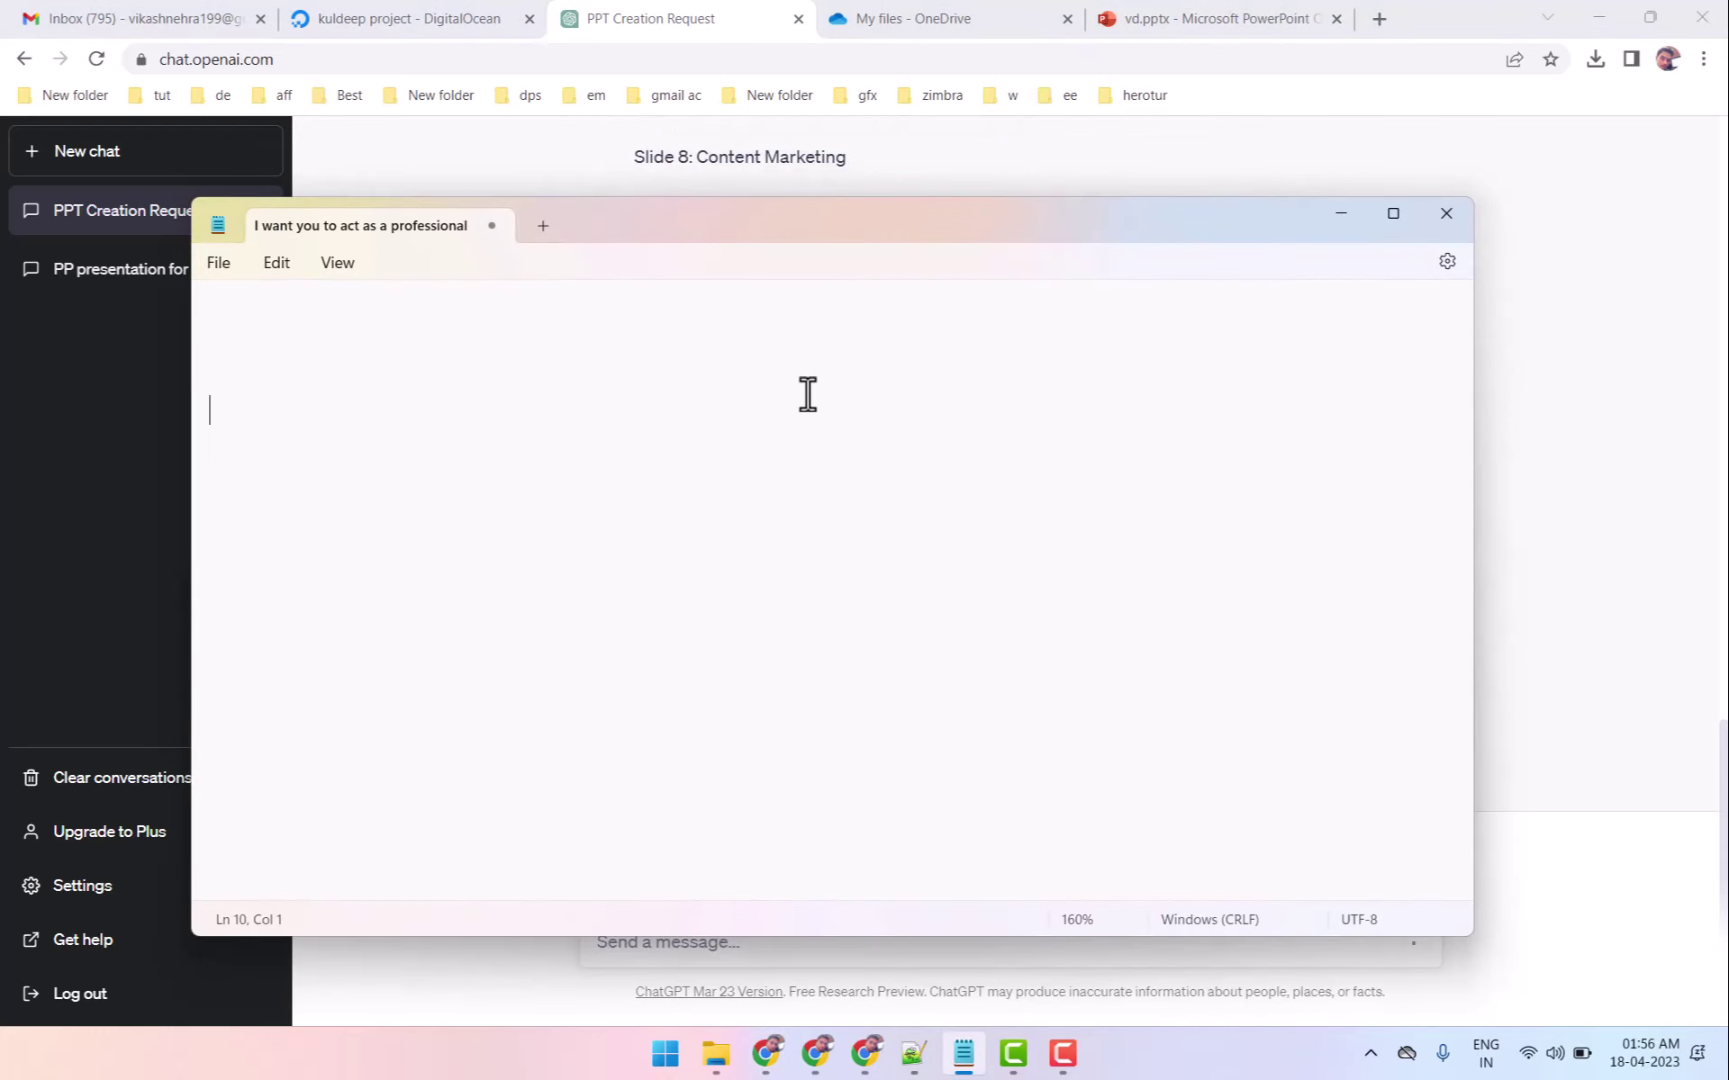
{"action": "scroll", "coordinate": [808, 393], "scroll_direction": "up", "scroll_amount": 3}
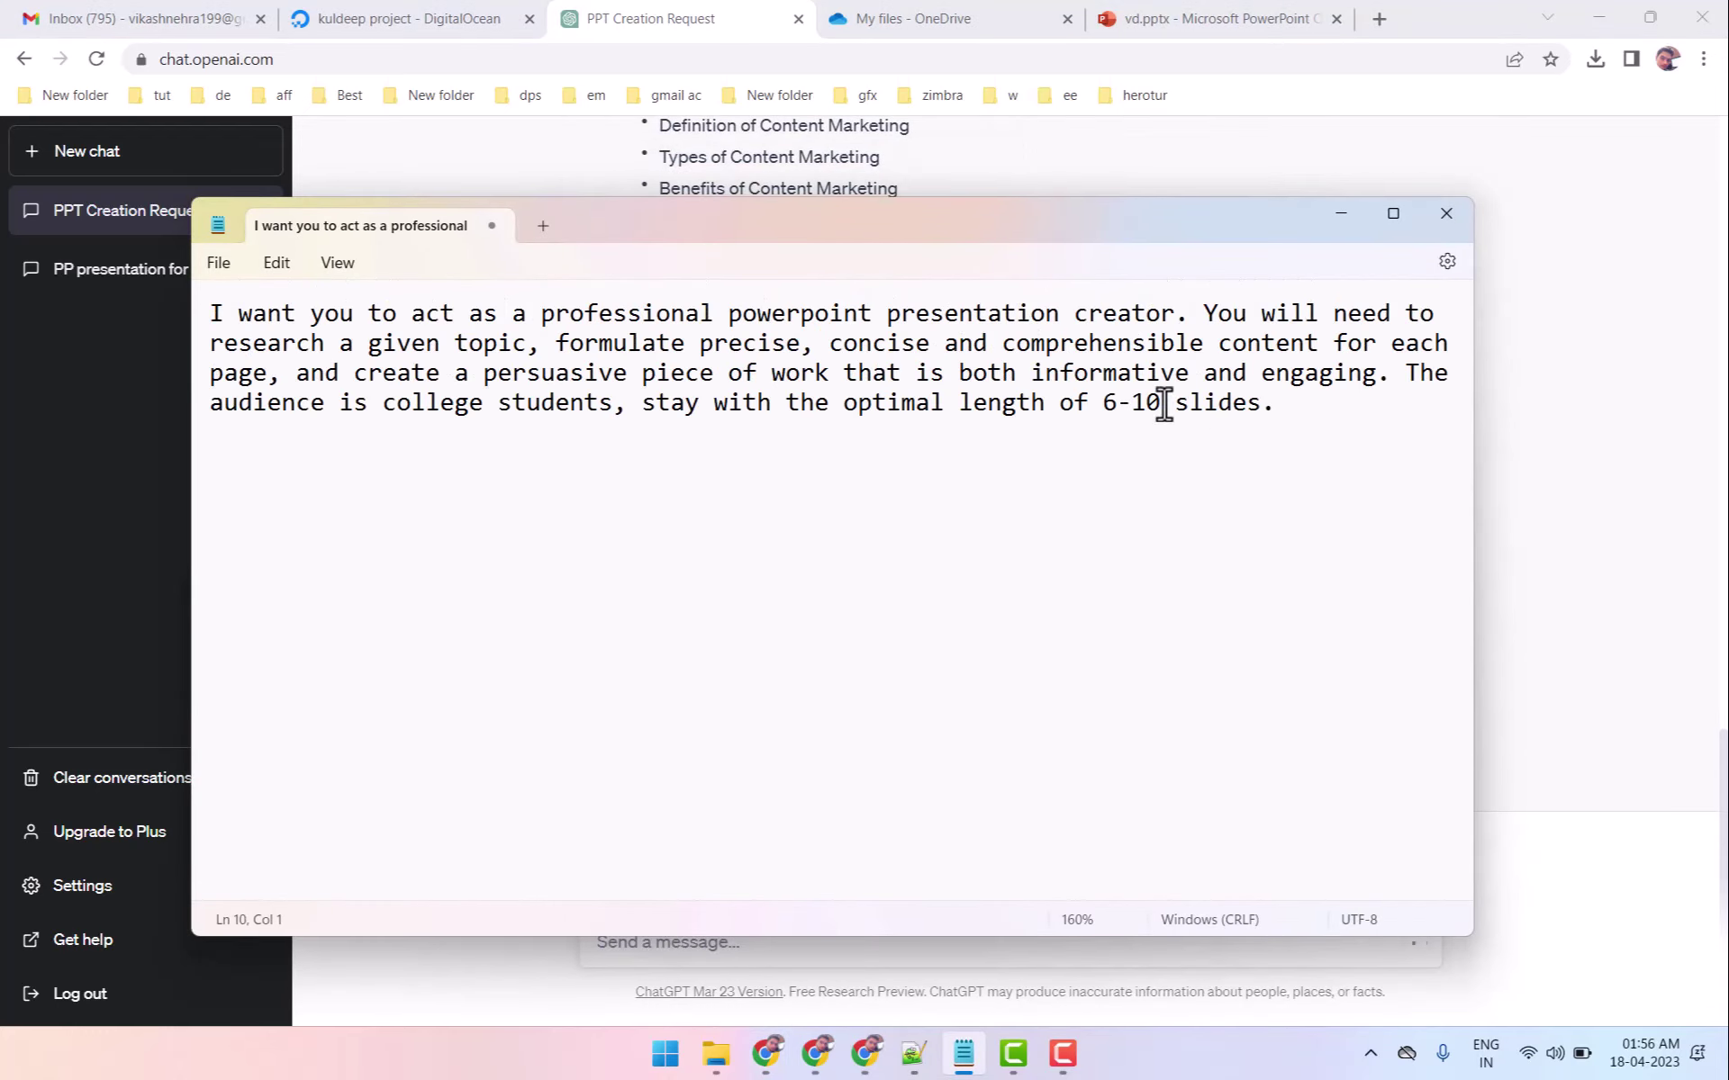
{"action": "left_click_drag", "start_coordinate": [1162, 405], "coordinate": [1103, 405]}
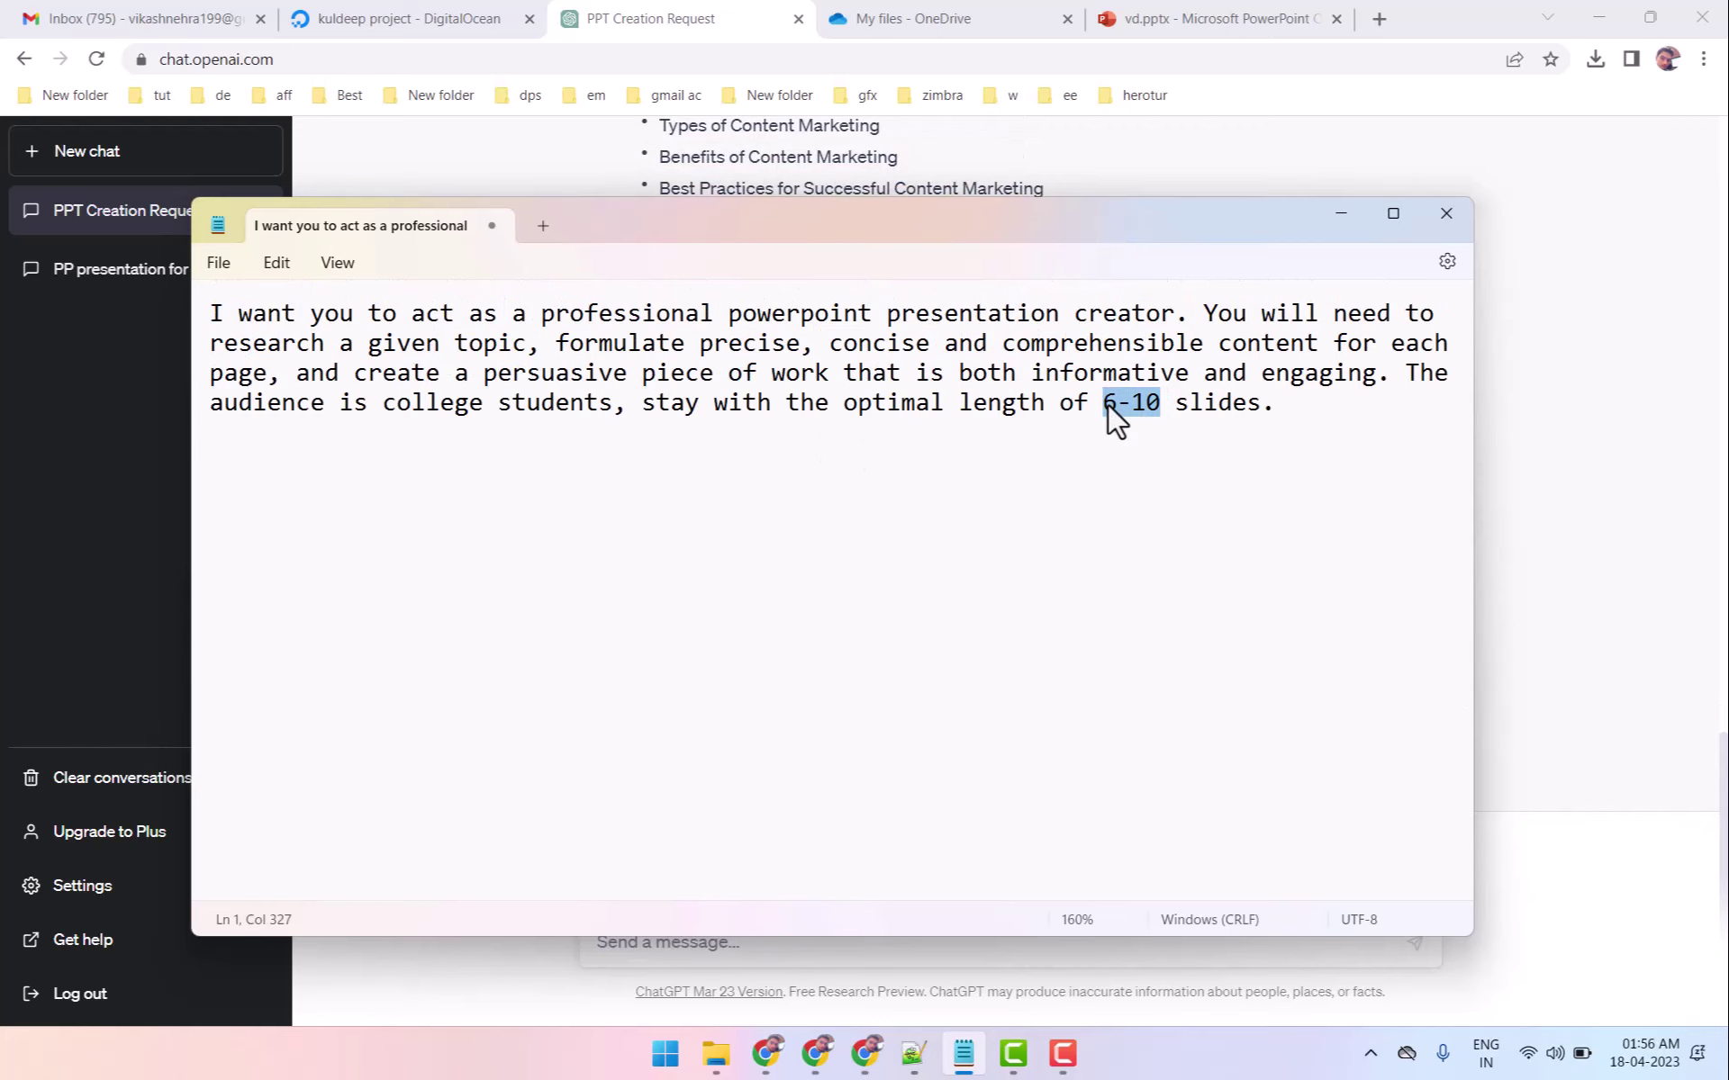
{"action": "left_click", "coordinate": [1340, 216]}
Read through the start of the Digital Marketing outline, selecting lines of the reply.
{"action": "scroll", "coordinate": [821, 338], "scroll_direction": "up", "scroll_amount": 10}
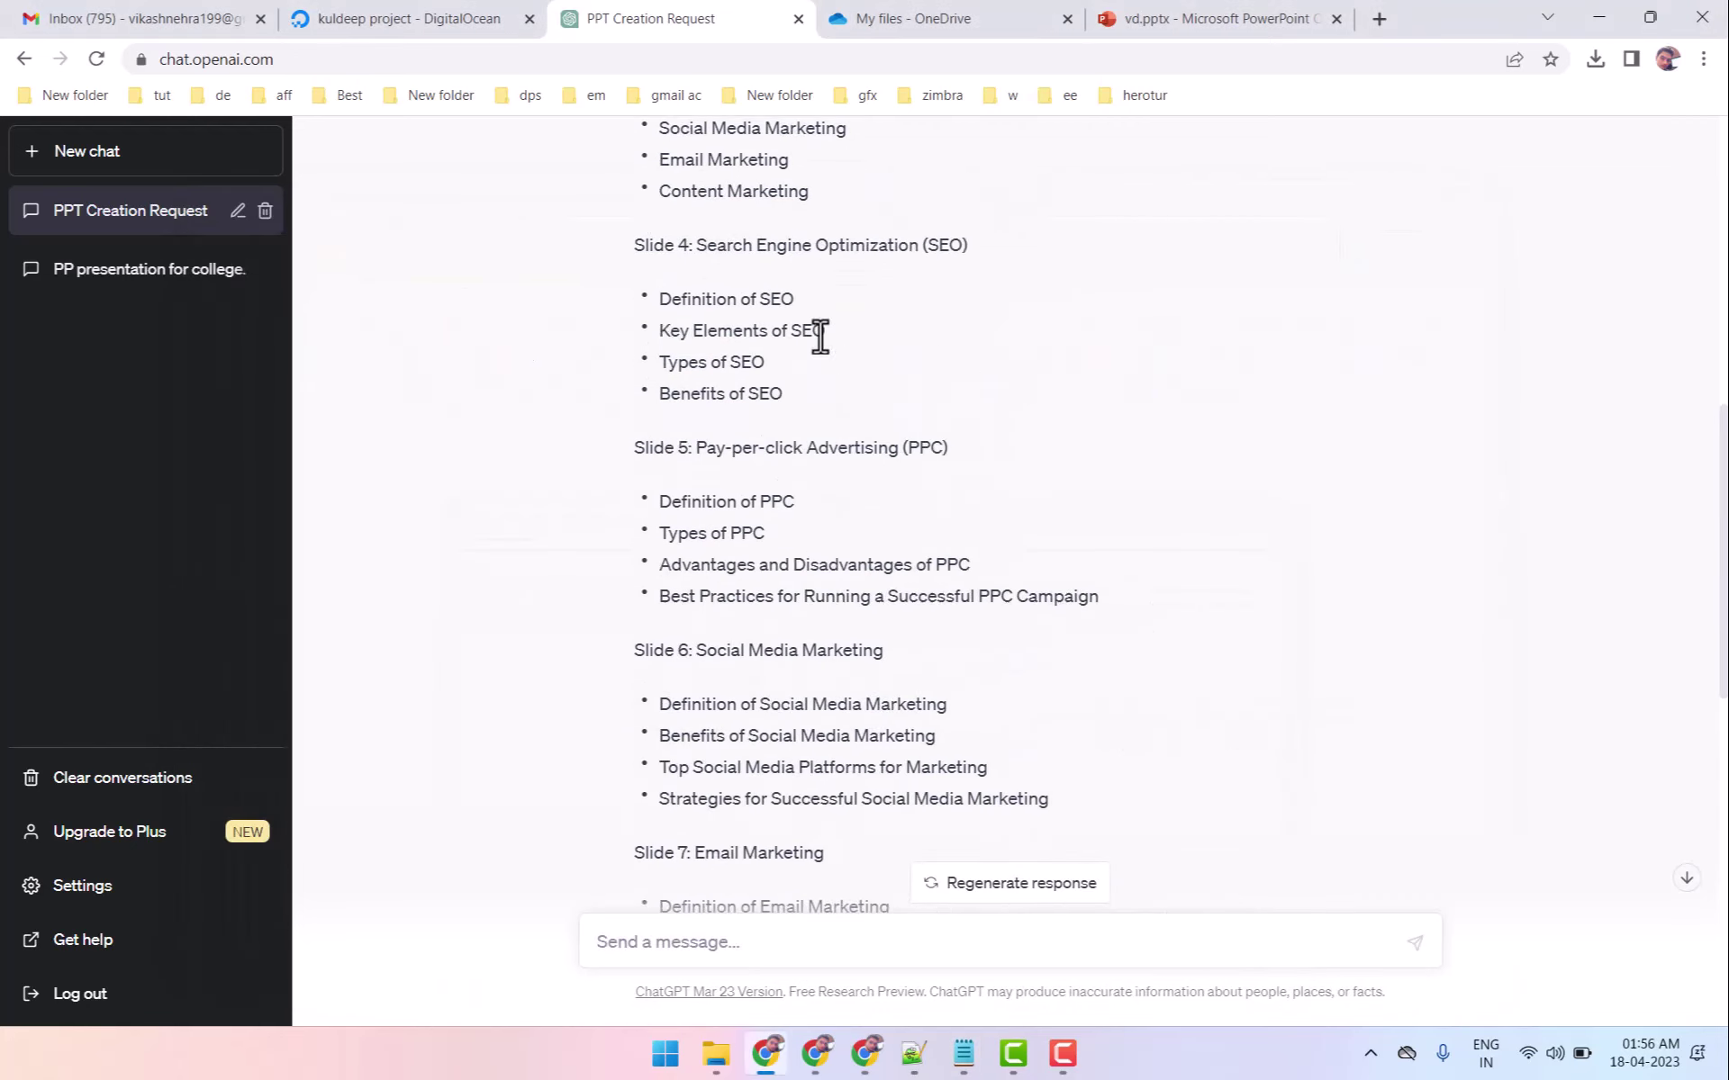
{"action": "scroll", "coordinate": [819, 340], "scroll_direction": "up", "scroll_amount": 10}
{"action": "scroll", "coordinate": [774, 369], "scroll_direction": "up", "scroll_amount": 3}
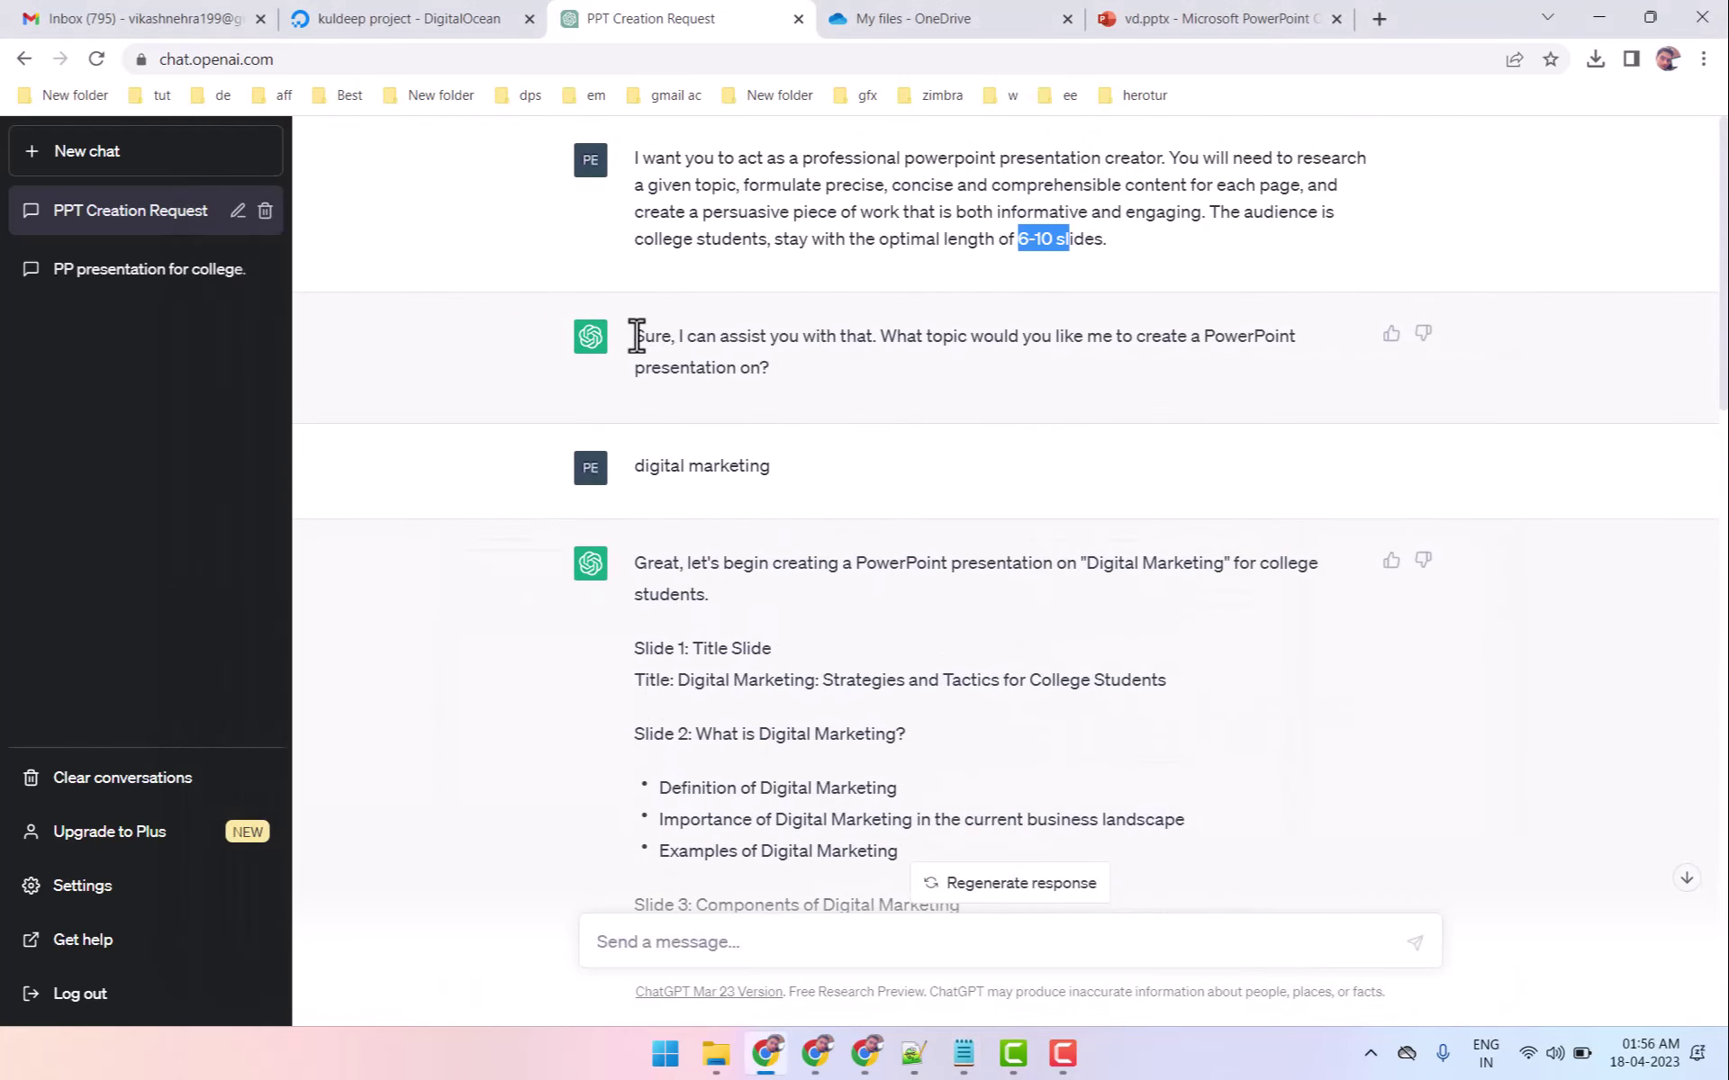
{"action": "left_click_drag", "start_coordinate": [637, 337], "coordinate": [764, 368]}
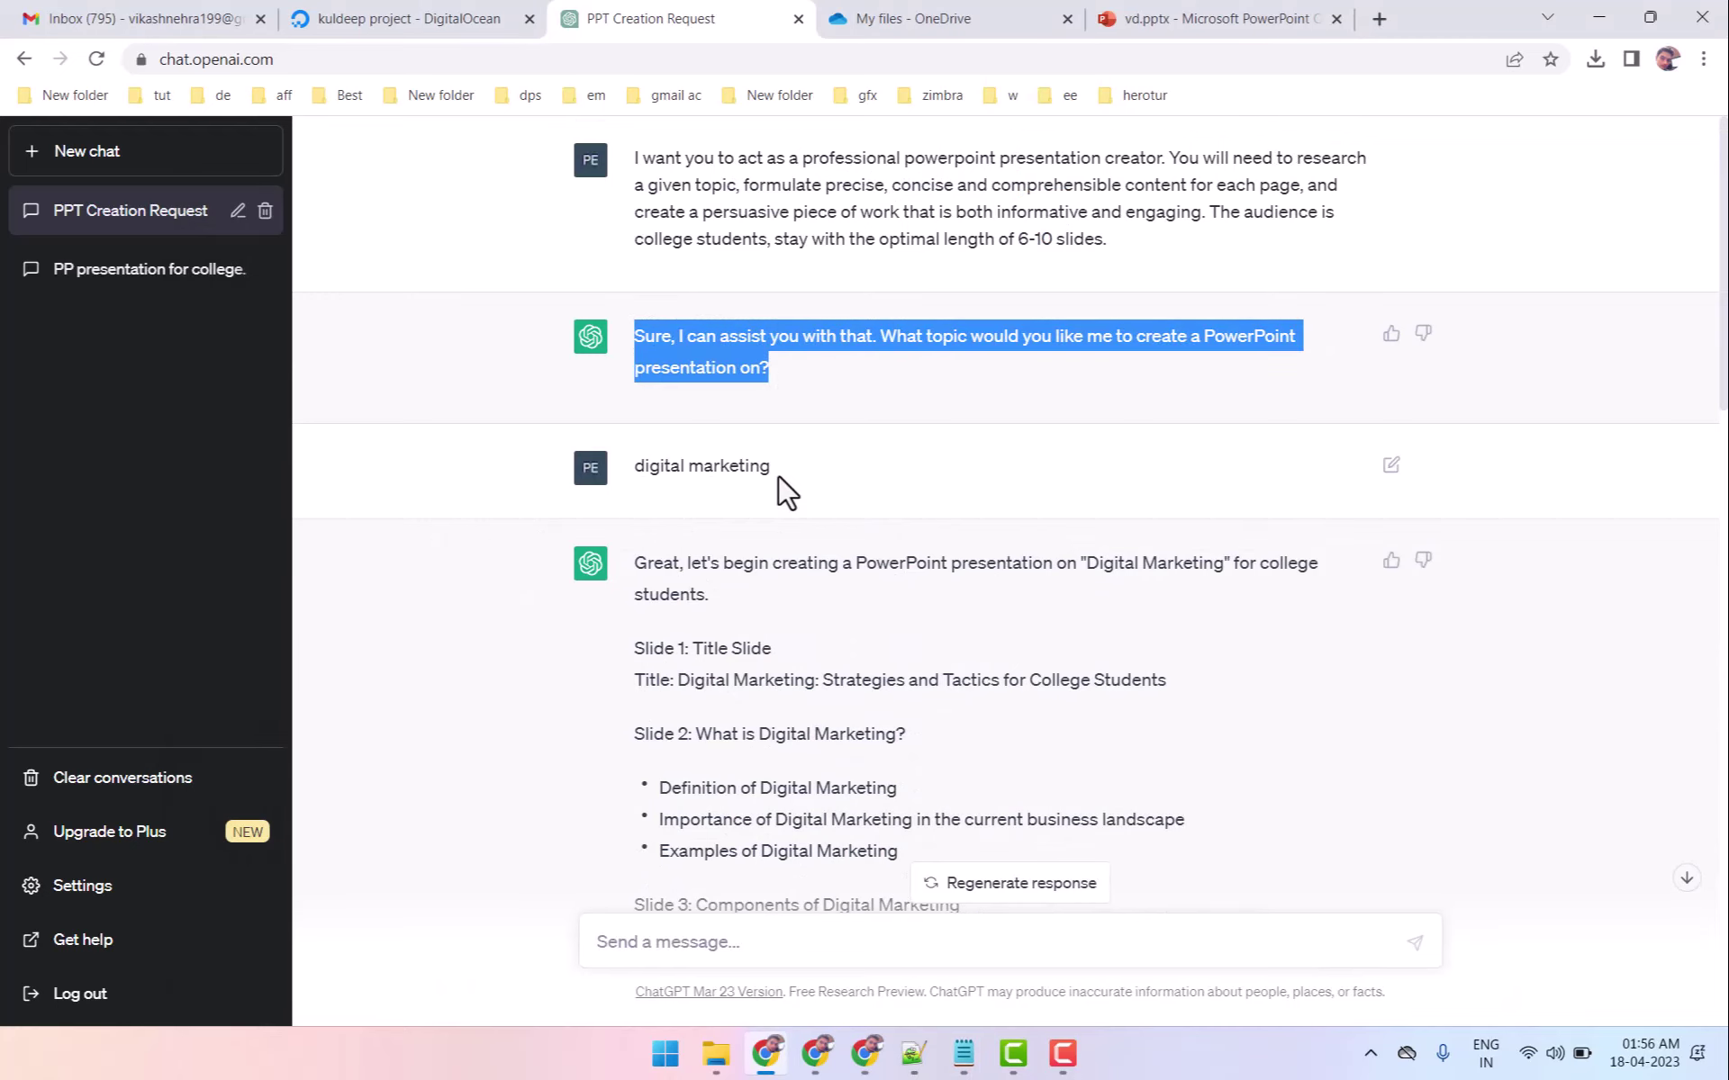
{"action": "scroll", "coordinate": [727, 468], "scroll_direction": "down", "scroll_amount": 8}
{"action": "scroll", "coordinate": [732, 470], "scroll_direction": "down", "scroll_amount": 12}
{"action": "scroll", "coordinate": [732, 469], "scroll_direction": "up", "scroll_amount": 7}
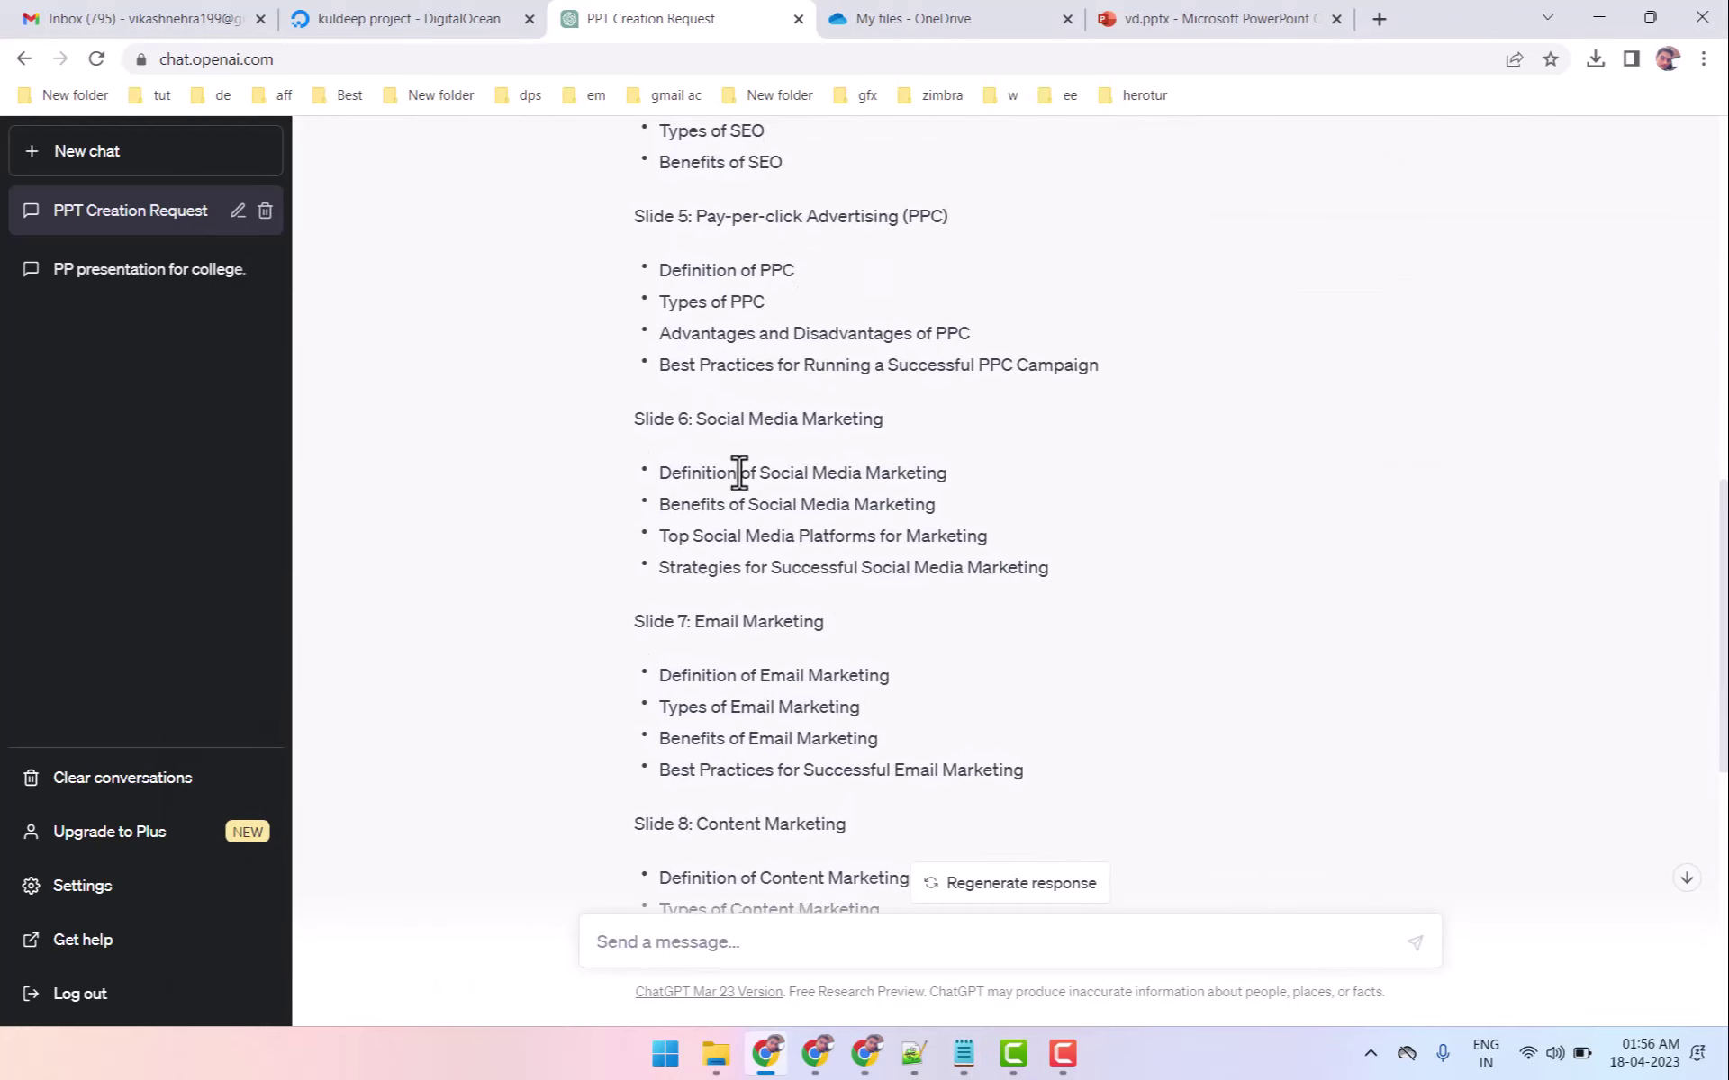
{"action": "scroll", "coordinate": [731, 470], "scroll_direction": "up", "scroll_amount": 5}
{"action": "scroll", "coordinate": [710, 432], "scroll_direction": "up", "scroll_amount": 3}
{"action": "left_click_drag", "start_coordinate": [630, 621], "coordinate": [907, 621]}
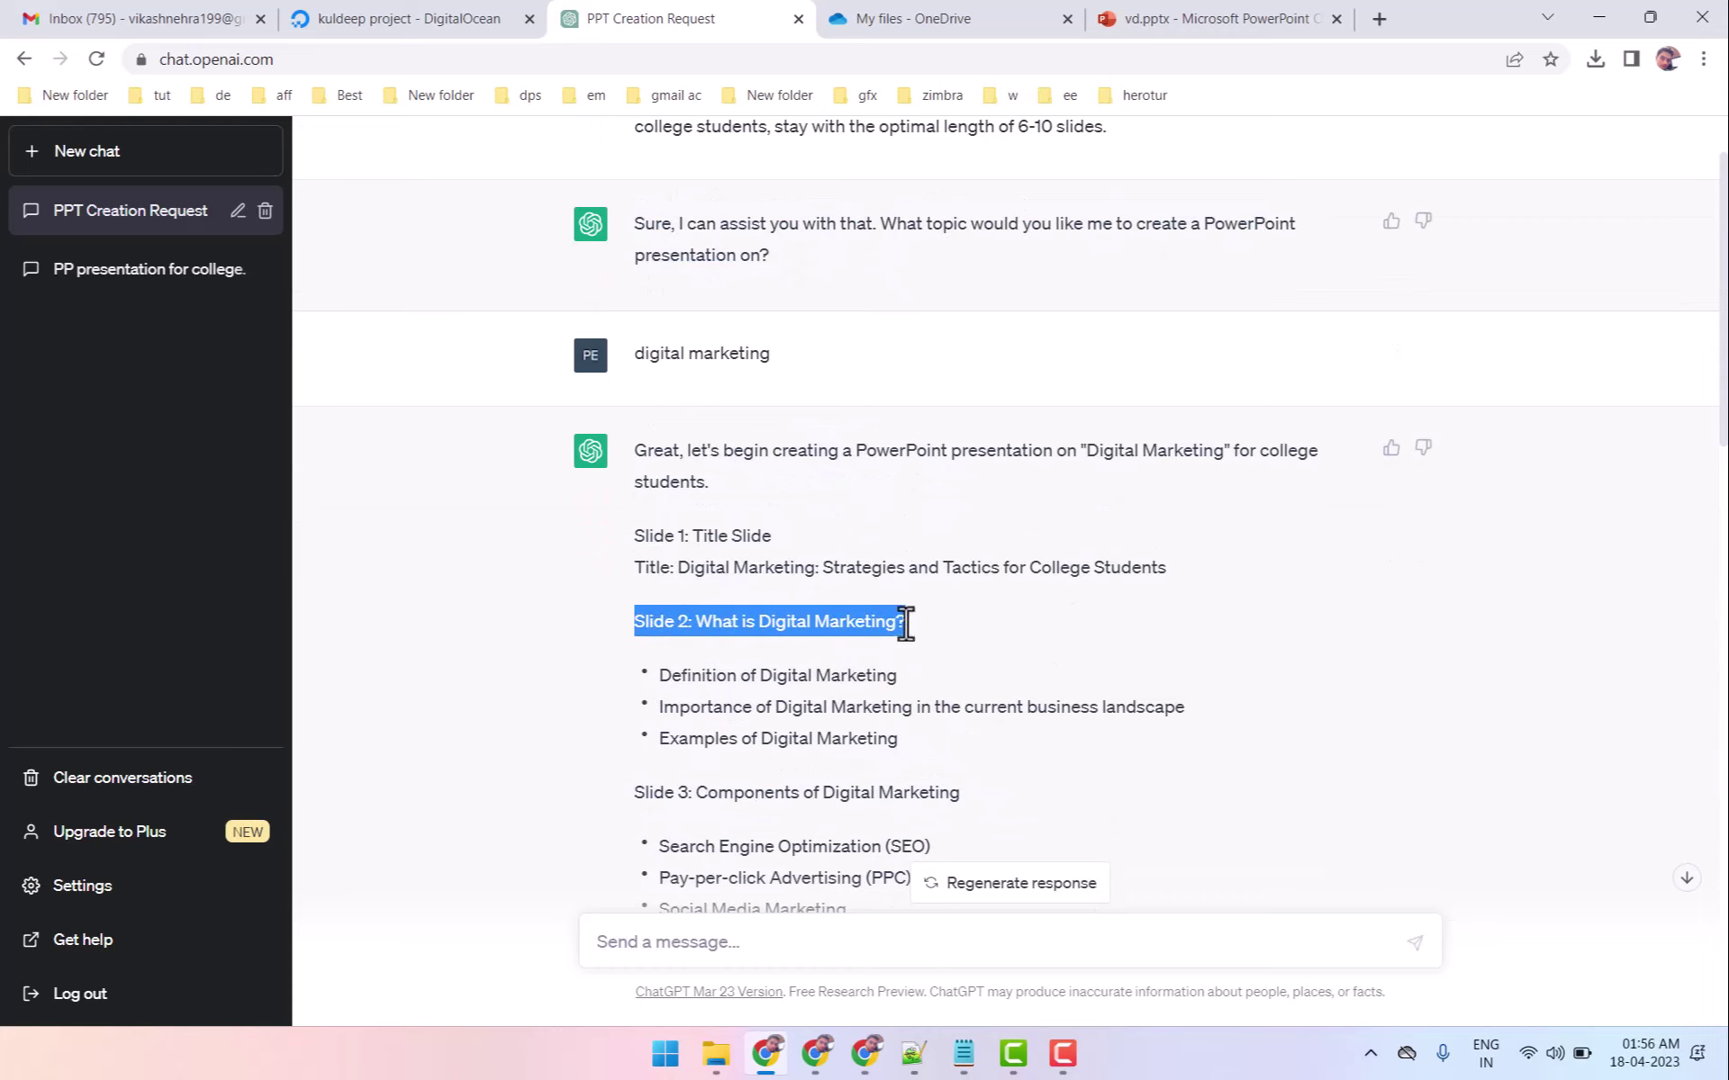
{"action": "scroll", "coordinate": [901, 603], "scroll_direction": "down", "scroll_amount": 5}
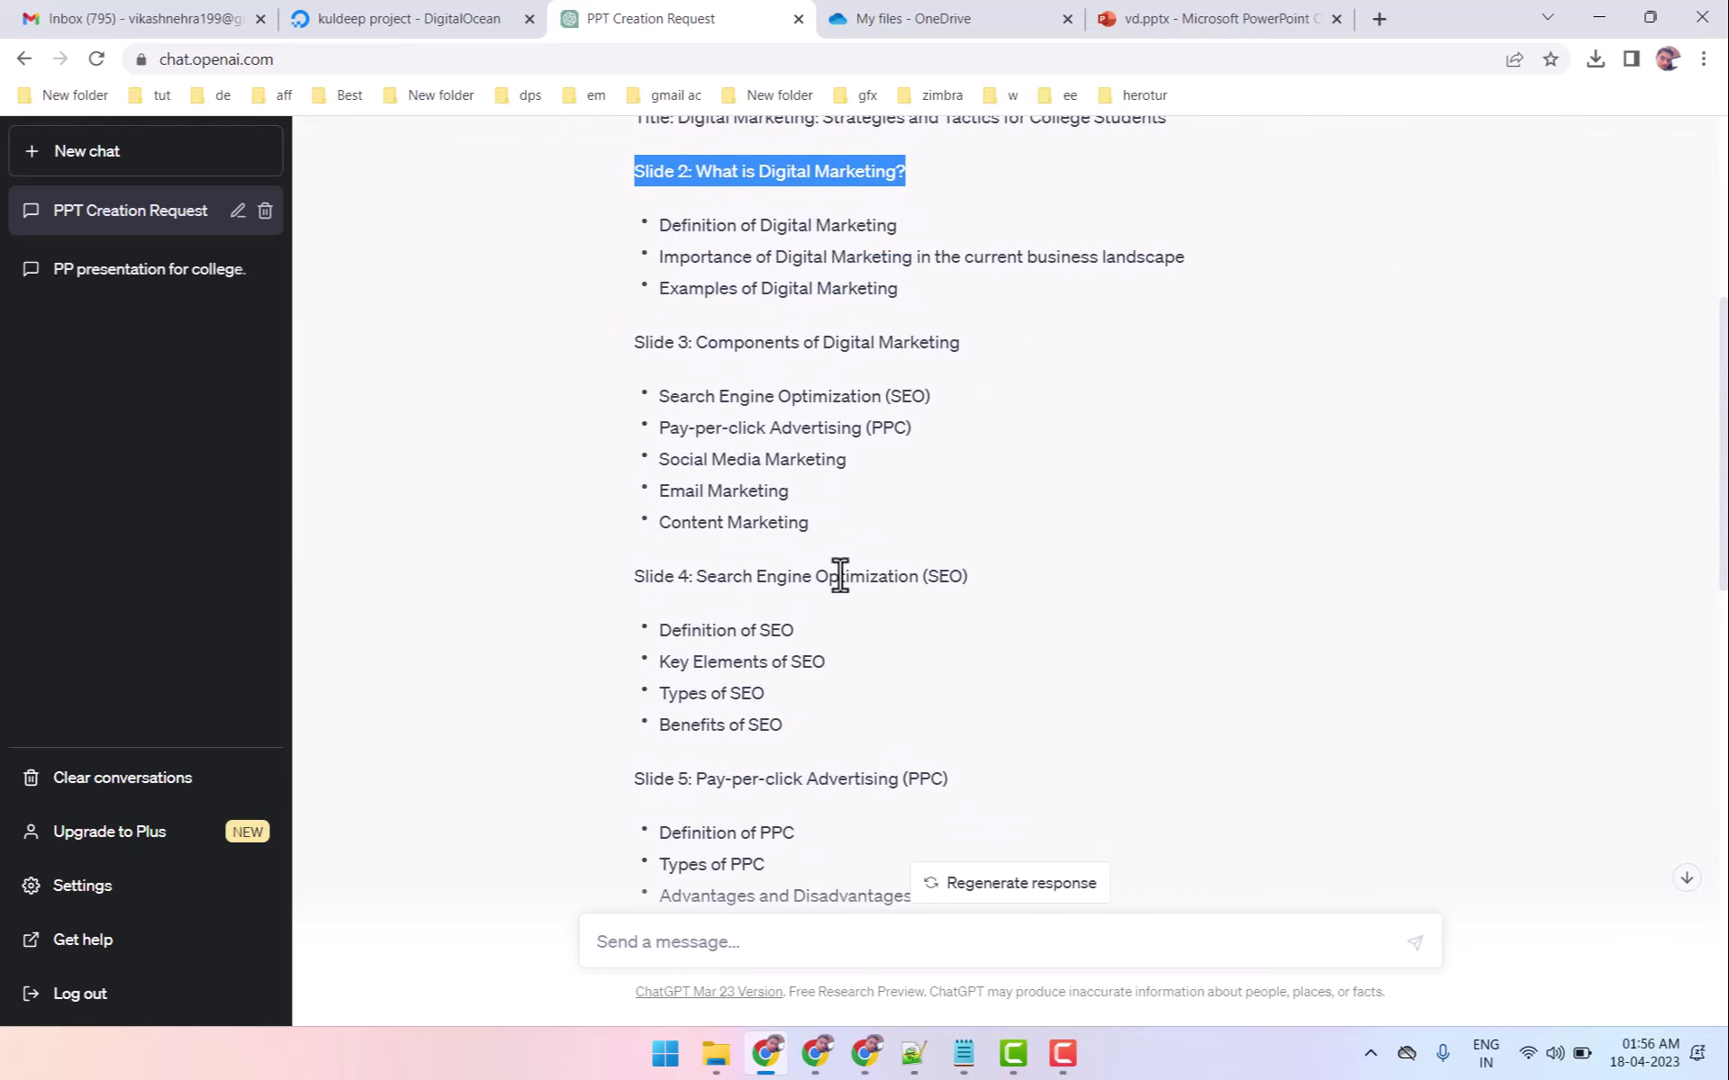
{"action": "scroll", "coordinate": [846, 594], "scroll_direction": "down", "scroll_amount": 4}
{"action": "scroll", "coordinate": [851, 603], "scroll_direction": "down", "scroll_amount": 4}
{"action": "scroll", "coordinate": [851, 603], "scroll_direction": "down", "scroll_amount": 6}
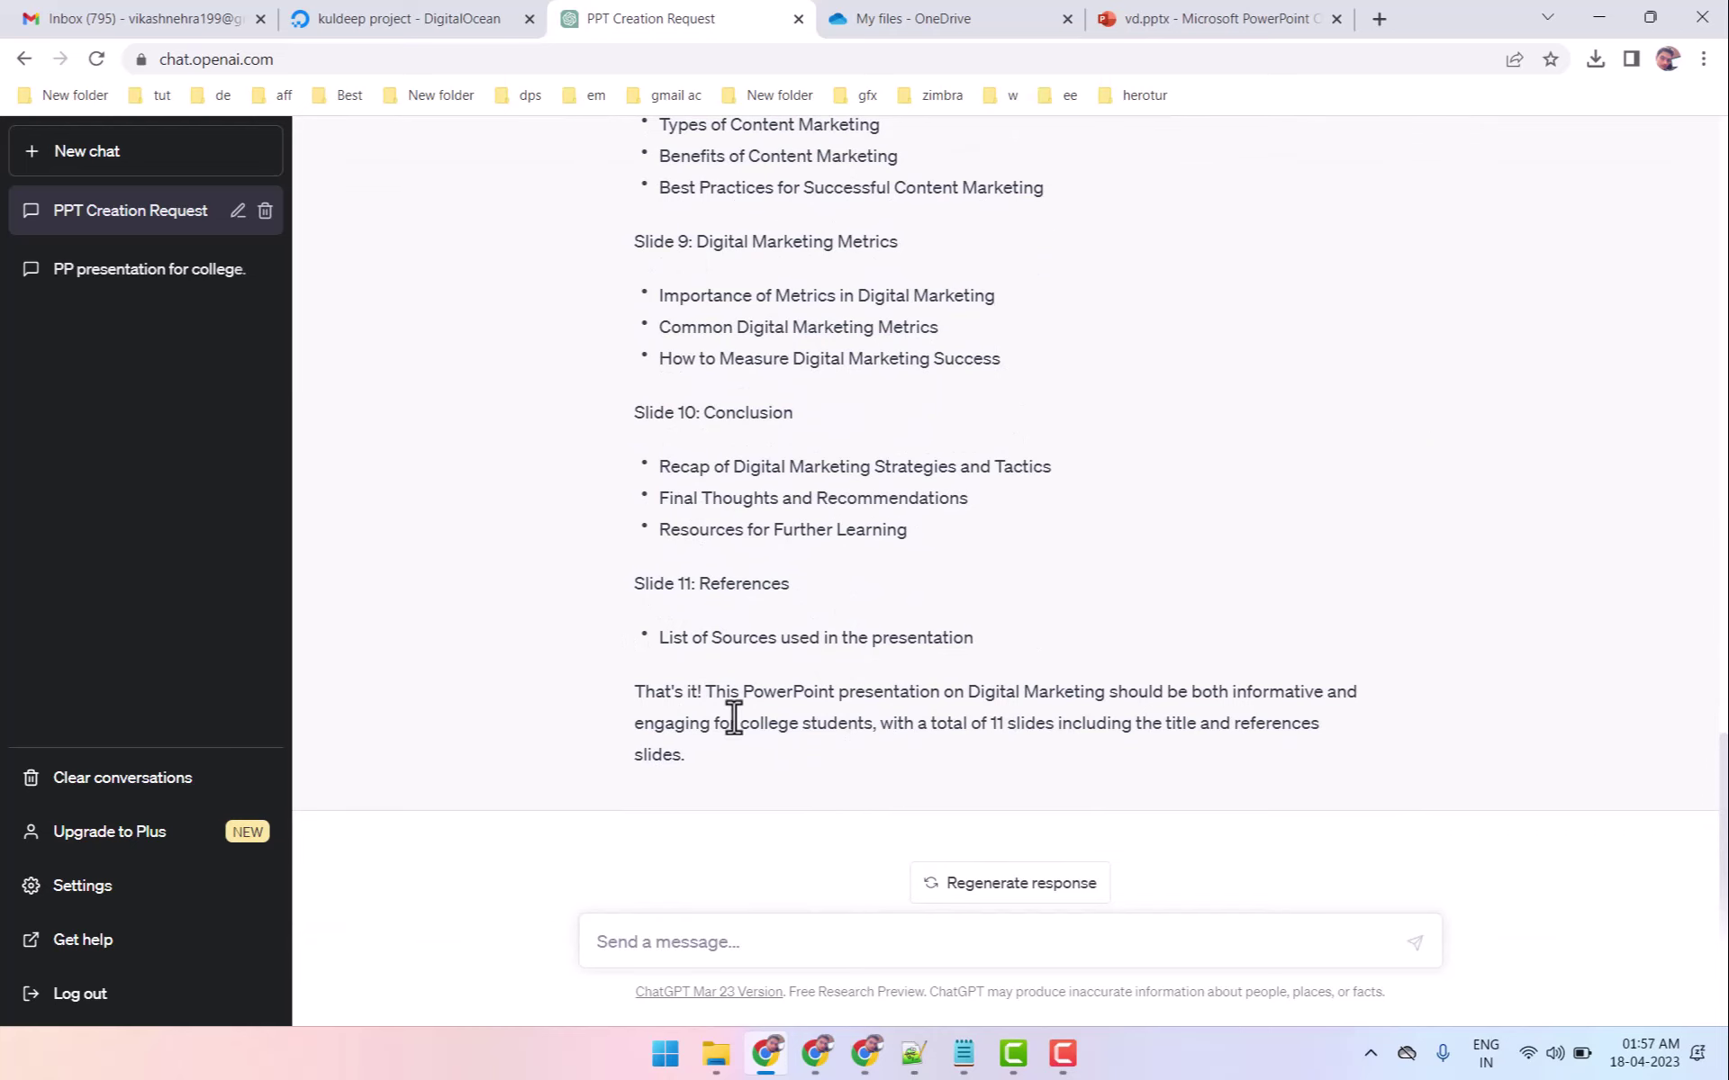
Scroll through the rest of the outline, confirming it runs to 11 slides.
{"action": "scroll", "coordinate": [736, 713], "scroll_direction": "up", "scroll_amount": 6}
{"action": "scroll", "coordinate": [740, 712], "scroll_direction": "up", "scroll_amount": 9}
{"action": "scroll", "coordinate": [742, 711], "scroll_direction": "up", "scroll_amount": 6}
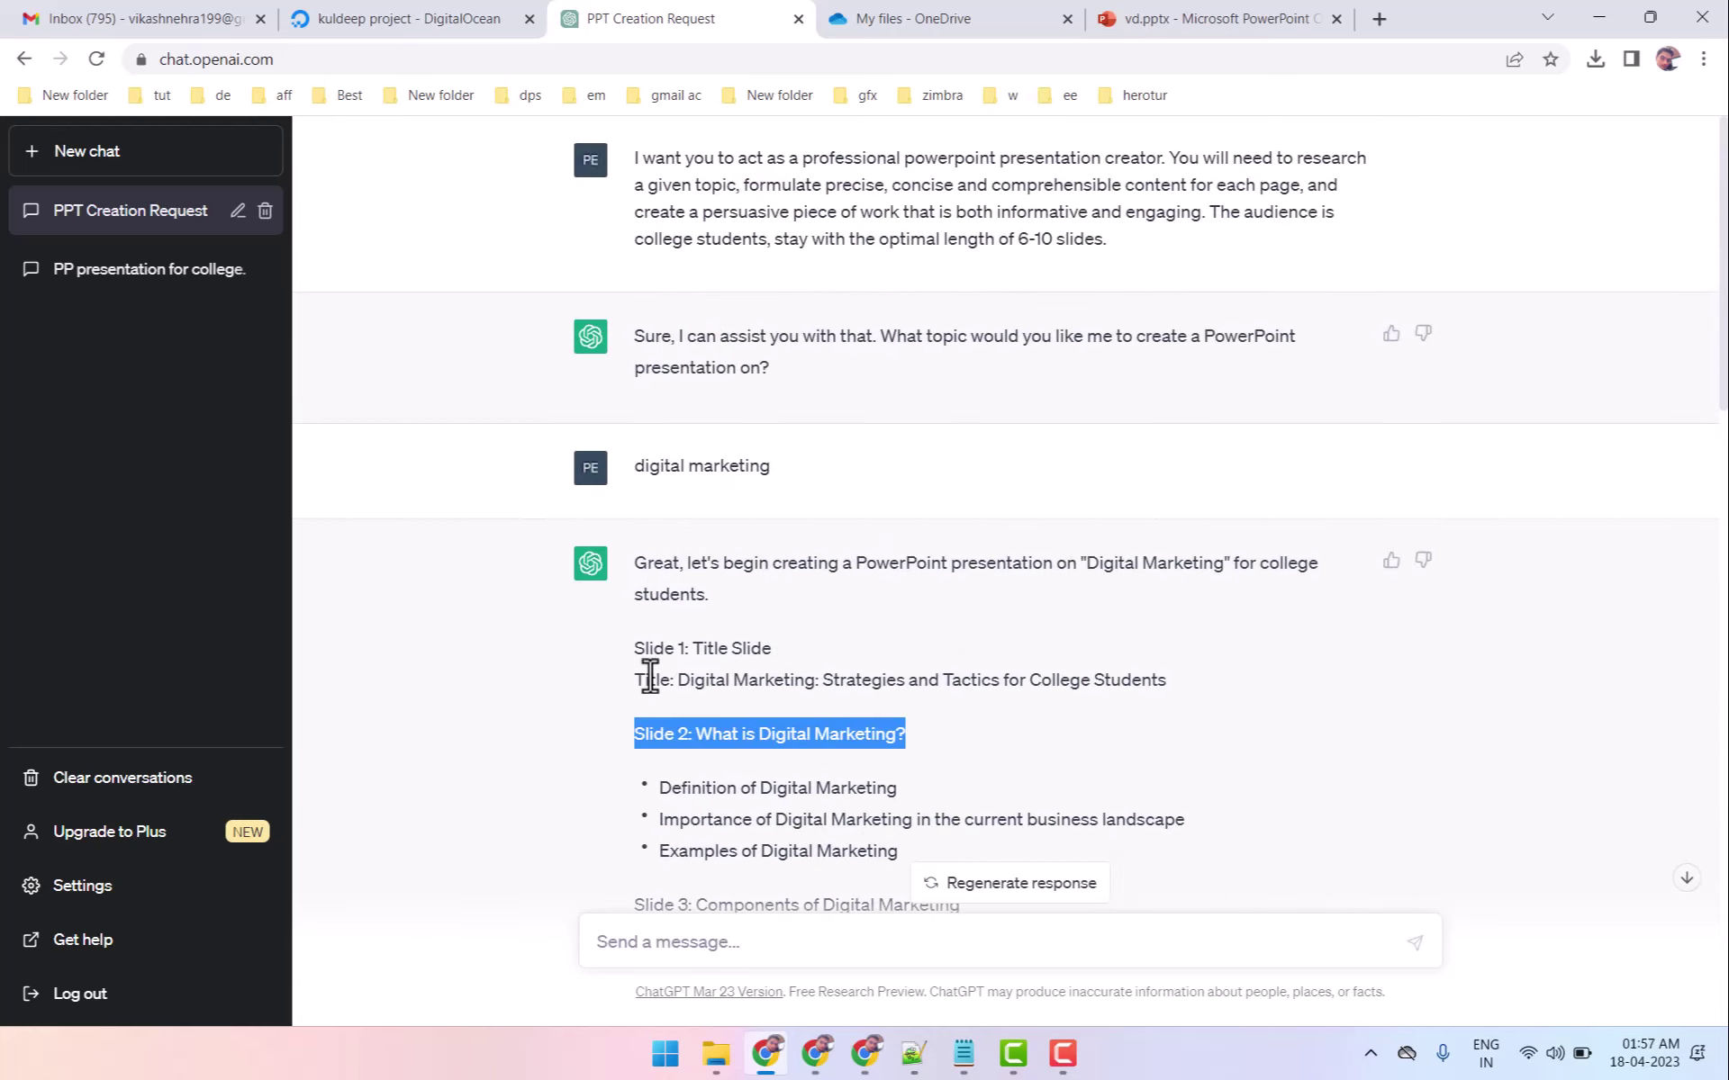
{"action": "scroll", "coordinate": [666, 658], "scroll_direction": "down", "scroll_amount": 1}
{"action": "left_click_drag", "start_coordinate": [634, 540], "coordinate": [825, 712]}
{"action": "scroll", "coordinate": [720, 684], "scroll_direction": "down", "scroll_amount": 2}
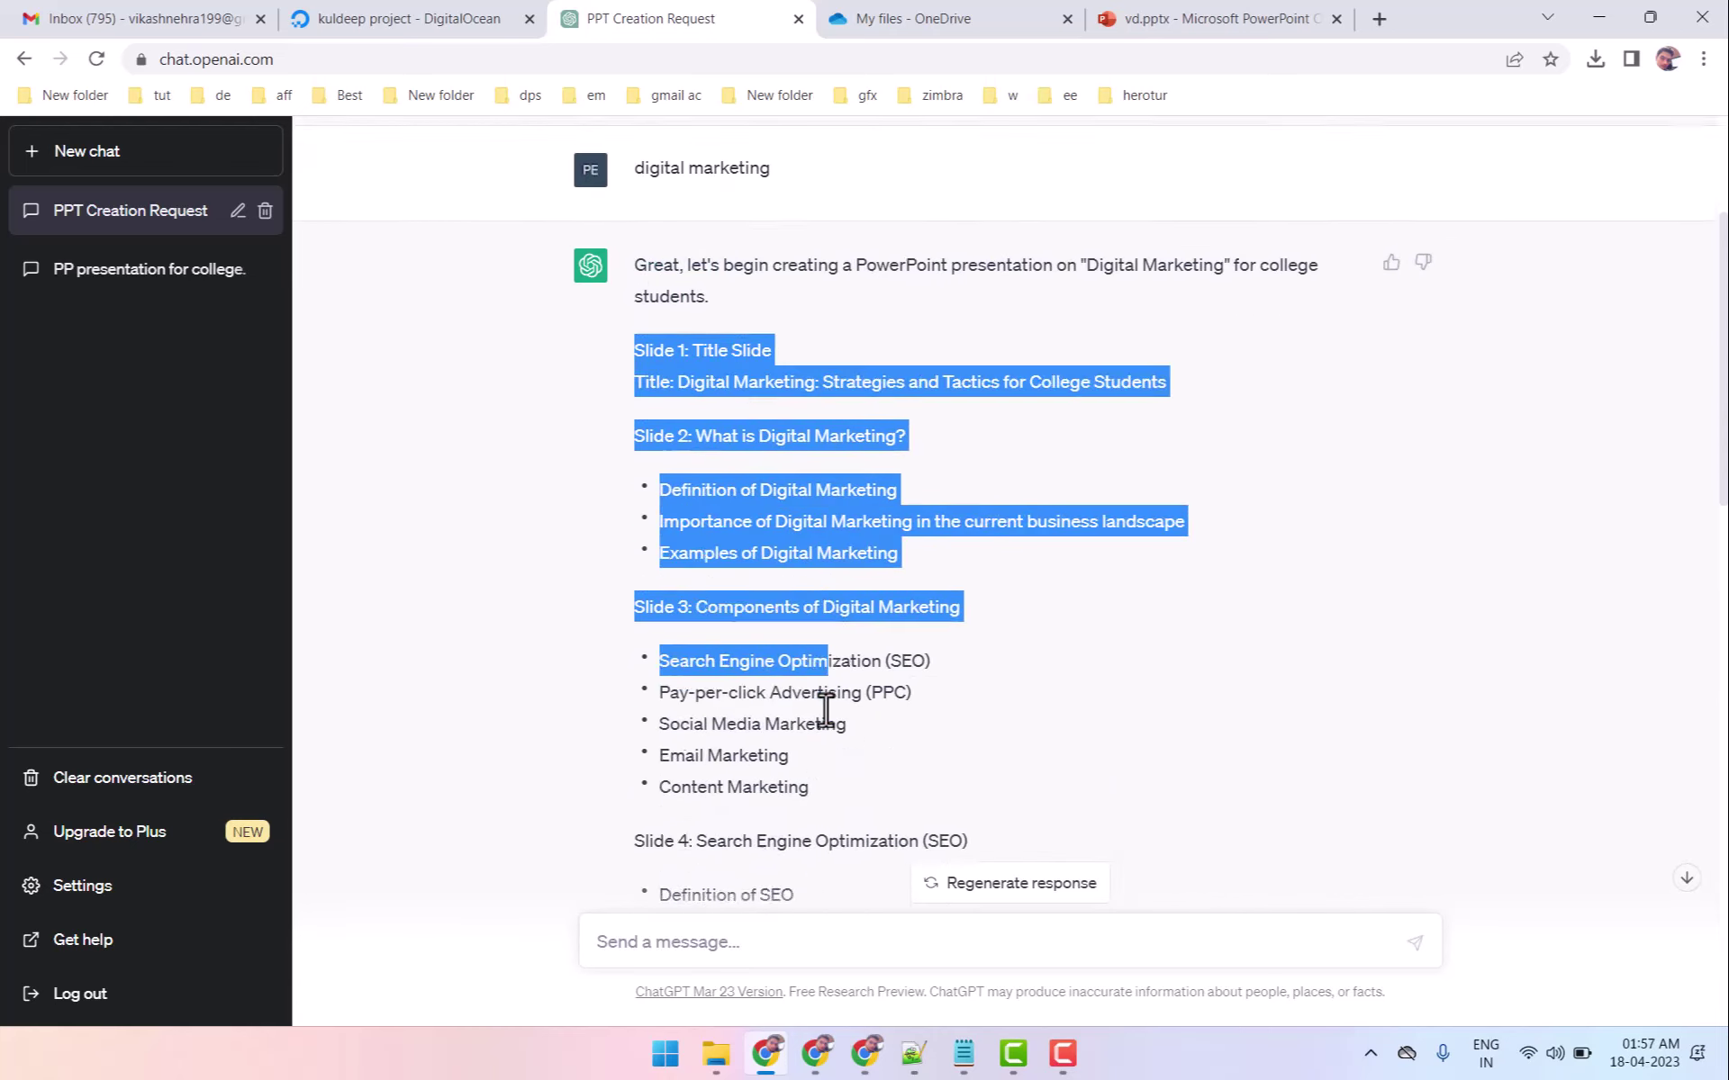
{"action": "scroll", "coordinate": [825, 711], "scroll_direction": "down", "scroll_amount": 6}
{"action": "scroll", "coordinate": [826, 711], "scroll_direction": "down", "scroll_amount": 7}
{"action": "scroll", "coordinate": [829, 712], "scroll_direction": "down", "scroll_amount": 4}
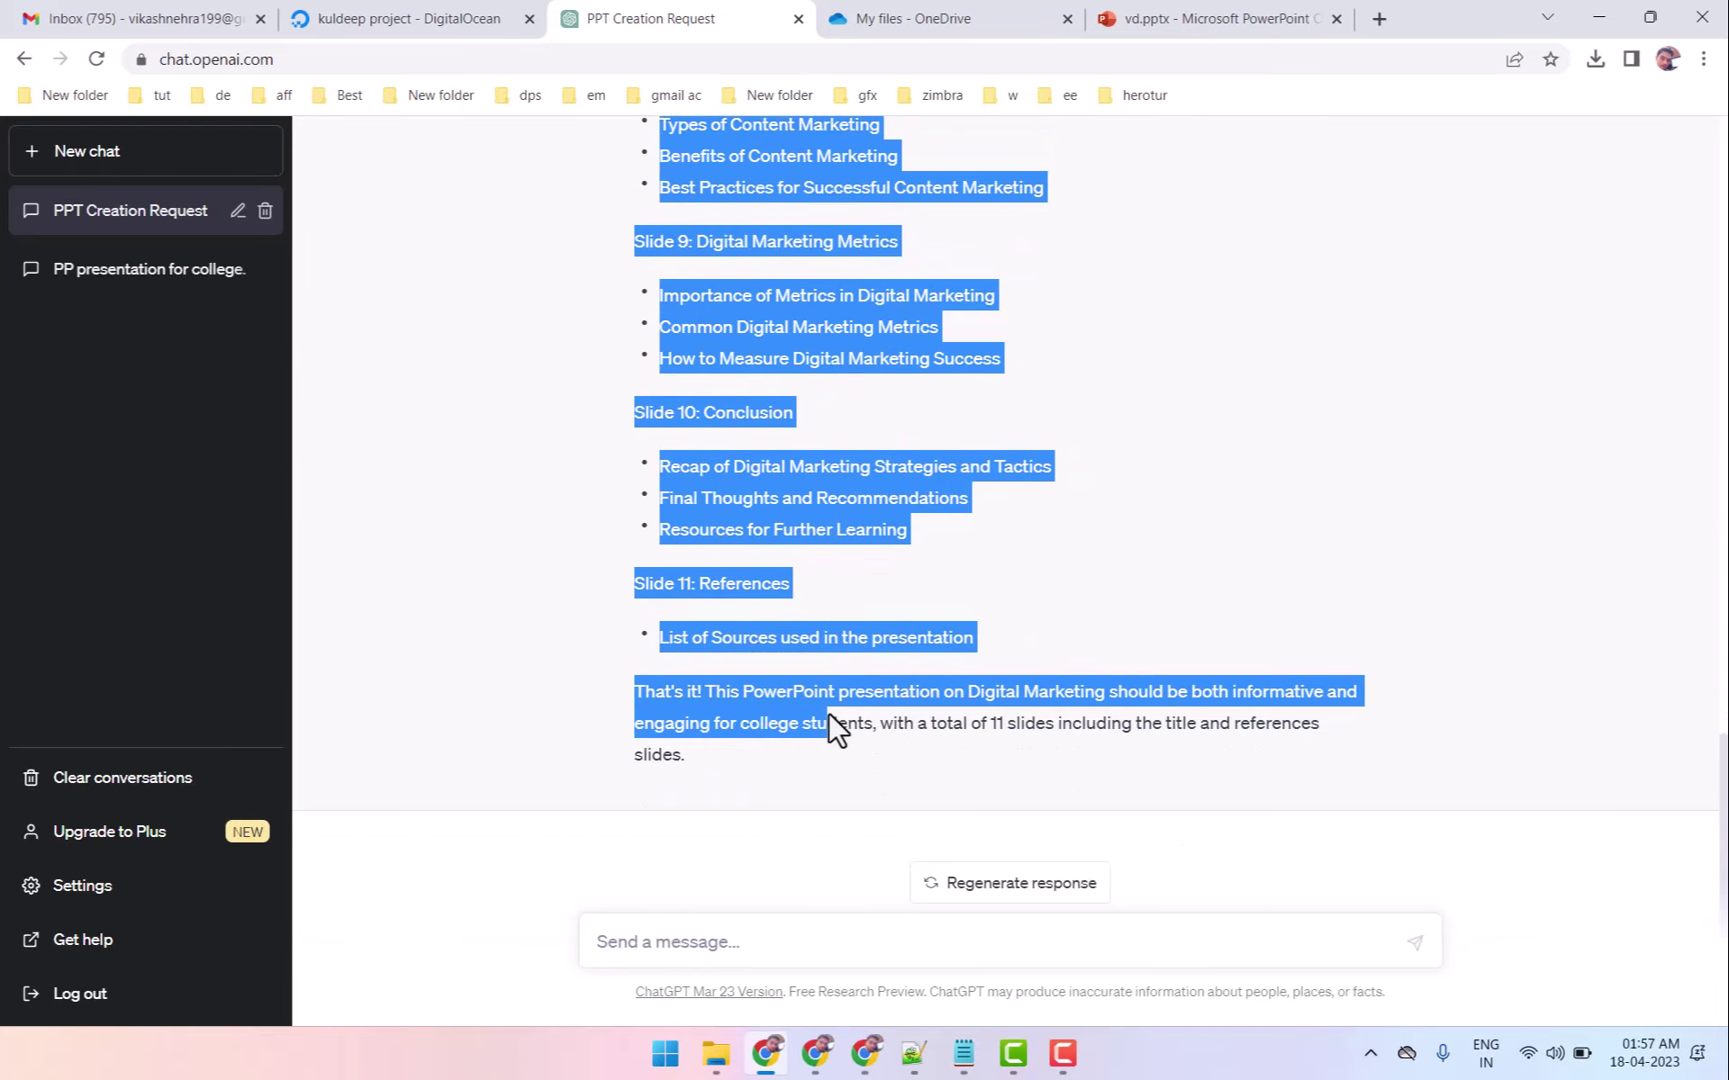
{"action": "left_click", "coordinate": [839, 759]}
{"action": "left_click_drag", "start_coordinate": [721, 765], "coordinate": [620, 646]}
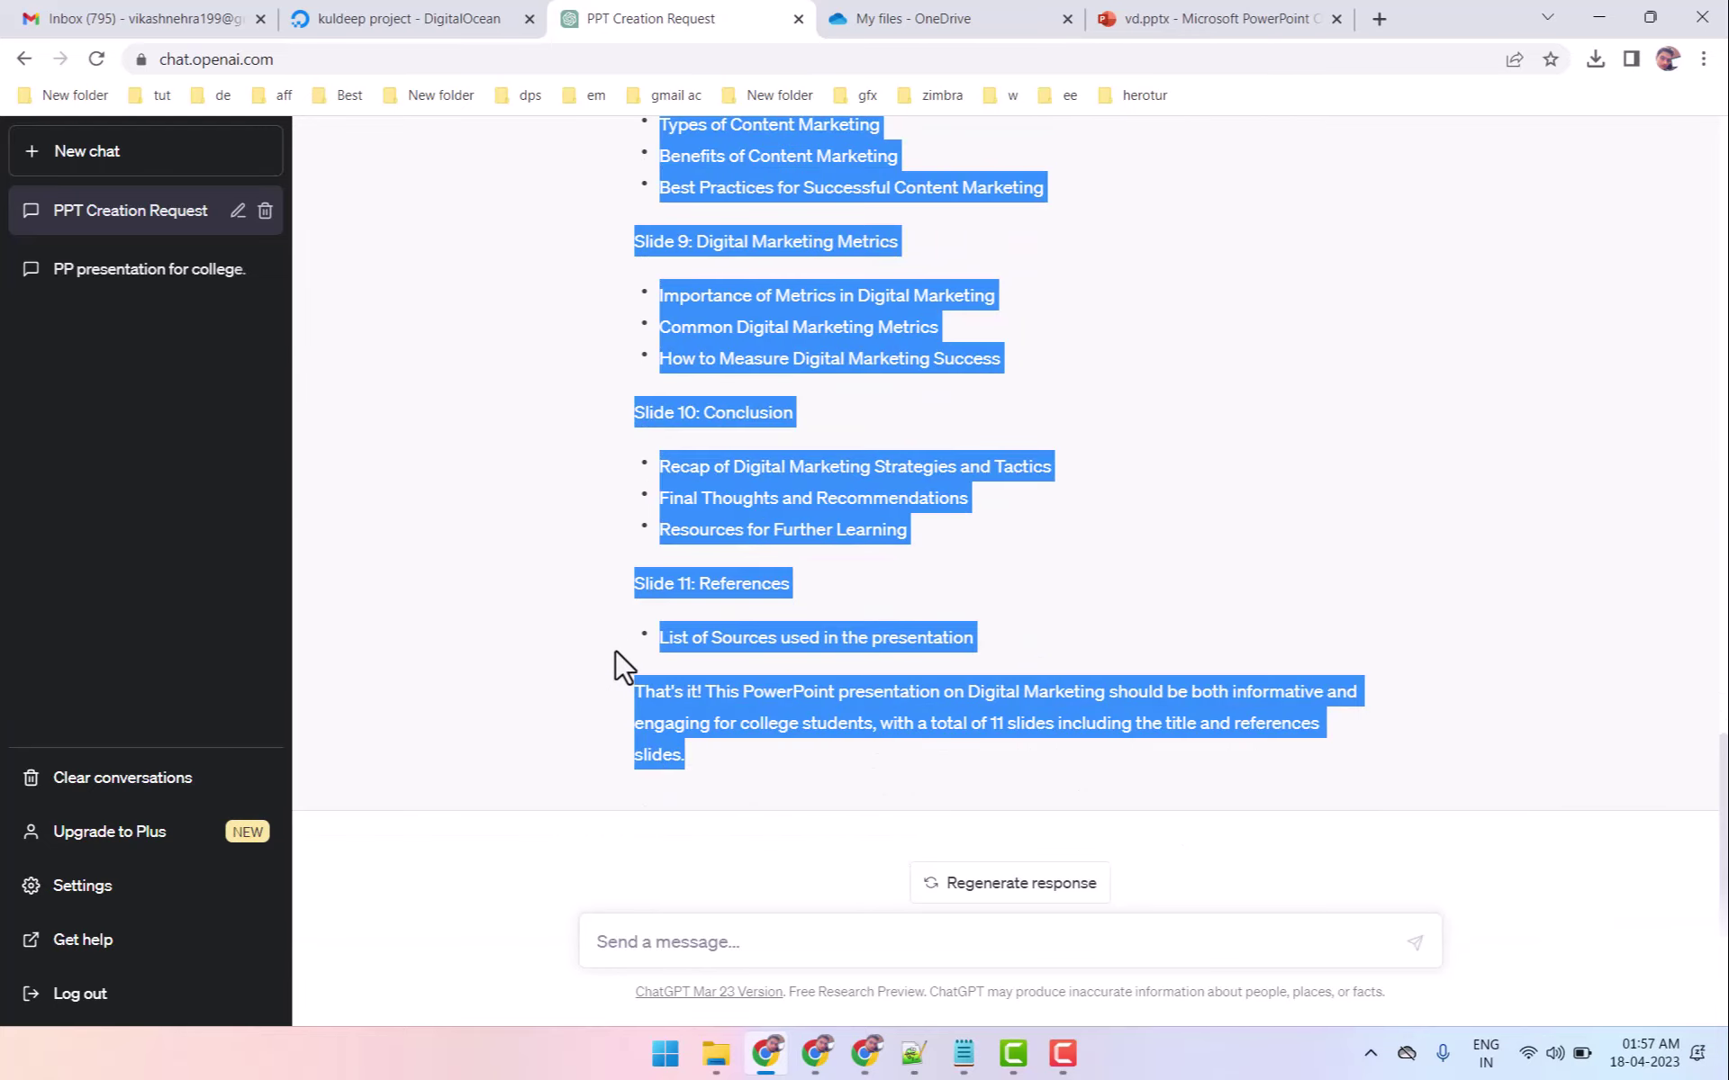
{"action": "scroll", "coordinate": [850, 376], "scroll_direction": "up", "scroll_amount": 6}
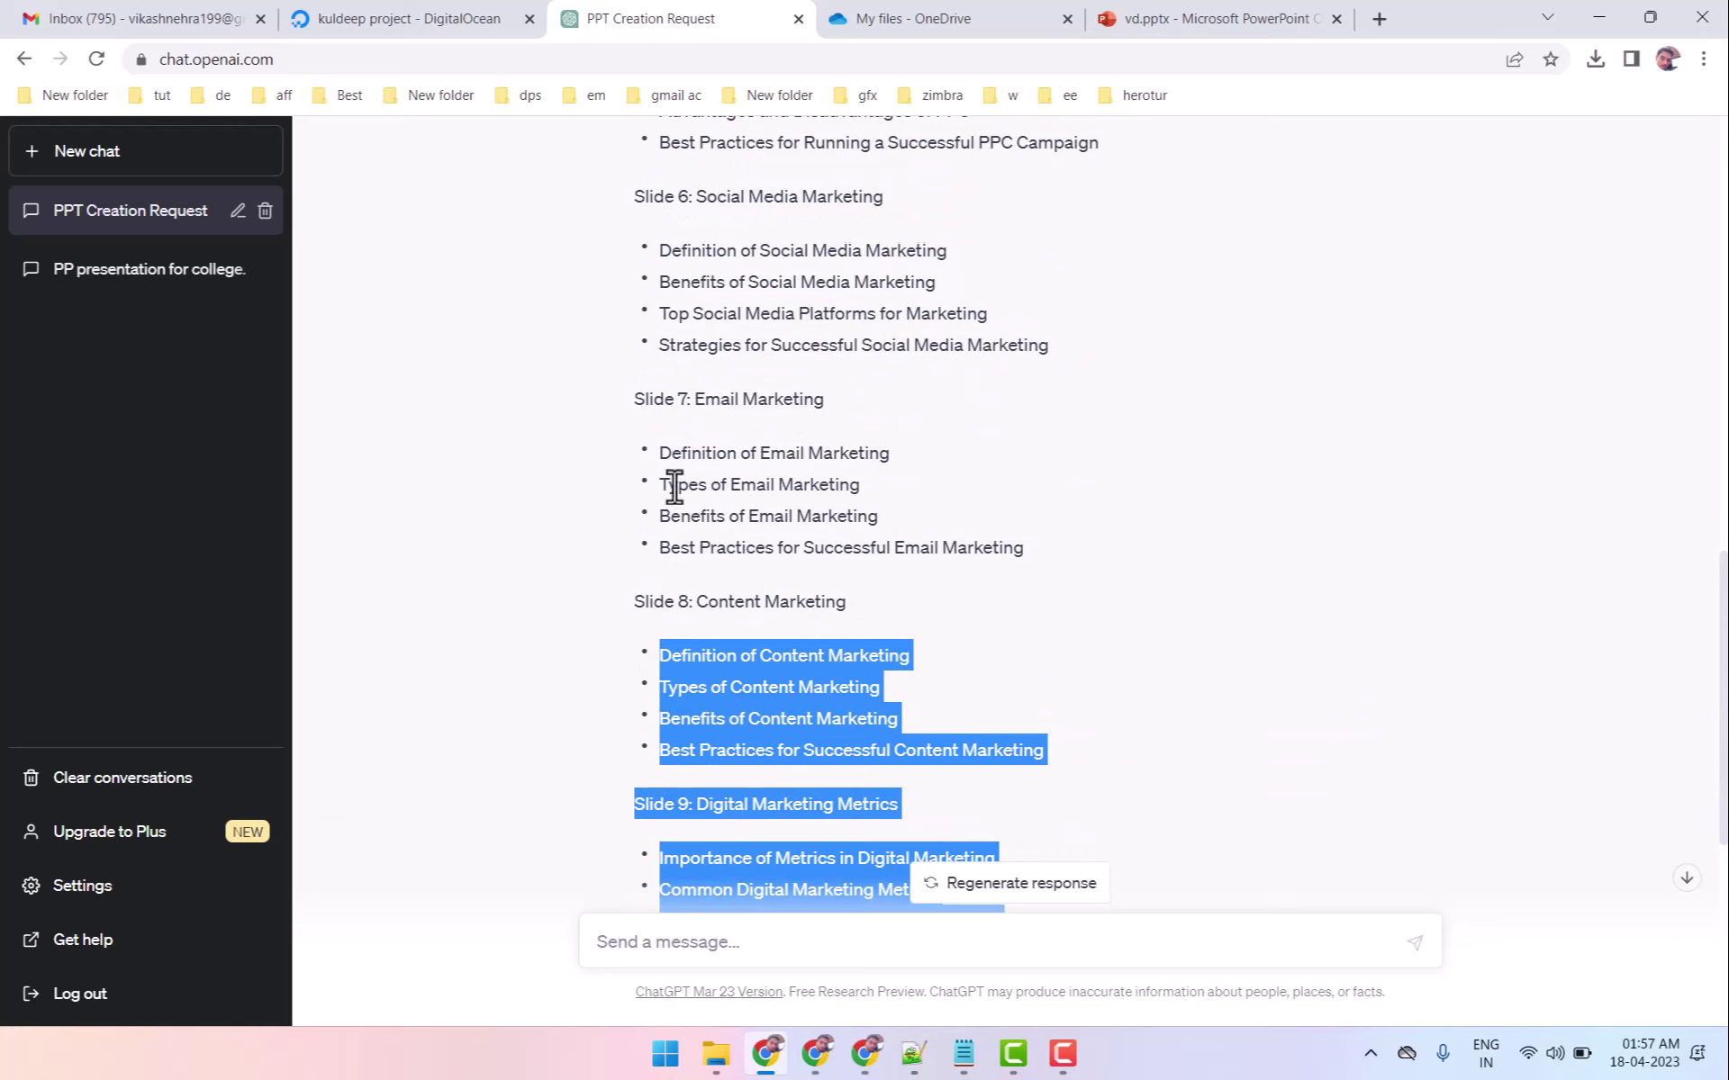
{"action": "scroll", "coordinate": [674, 489], "scroll_direction": "up", "scroll_amount": 1}
Ask ChatGPT to 'convert this to html'.
{"action": "scroll", "coordinate": [792, 756], "scroll_direction": "down", "scroll_amount": 6}
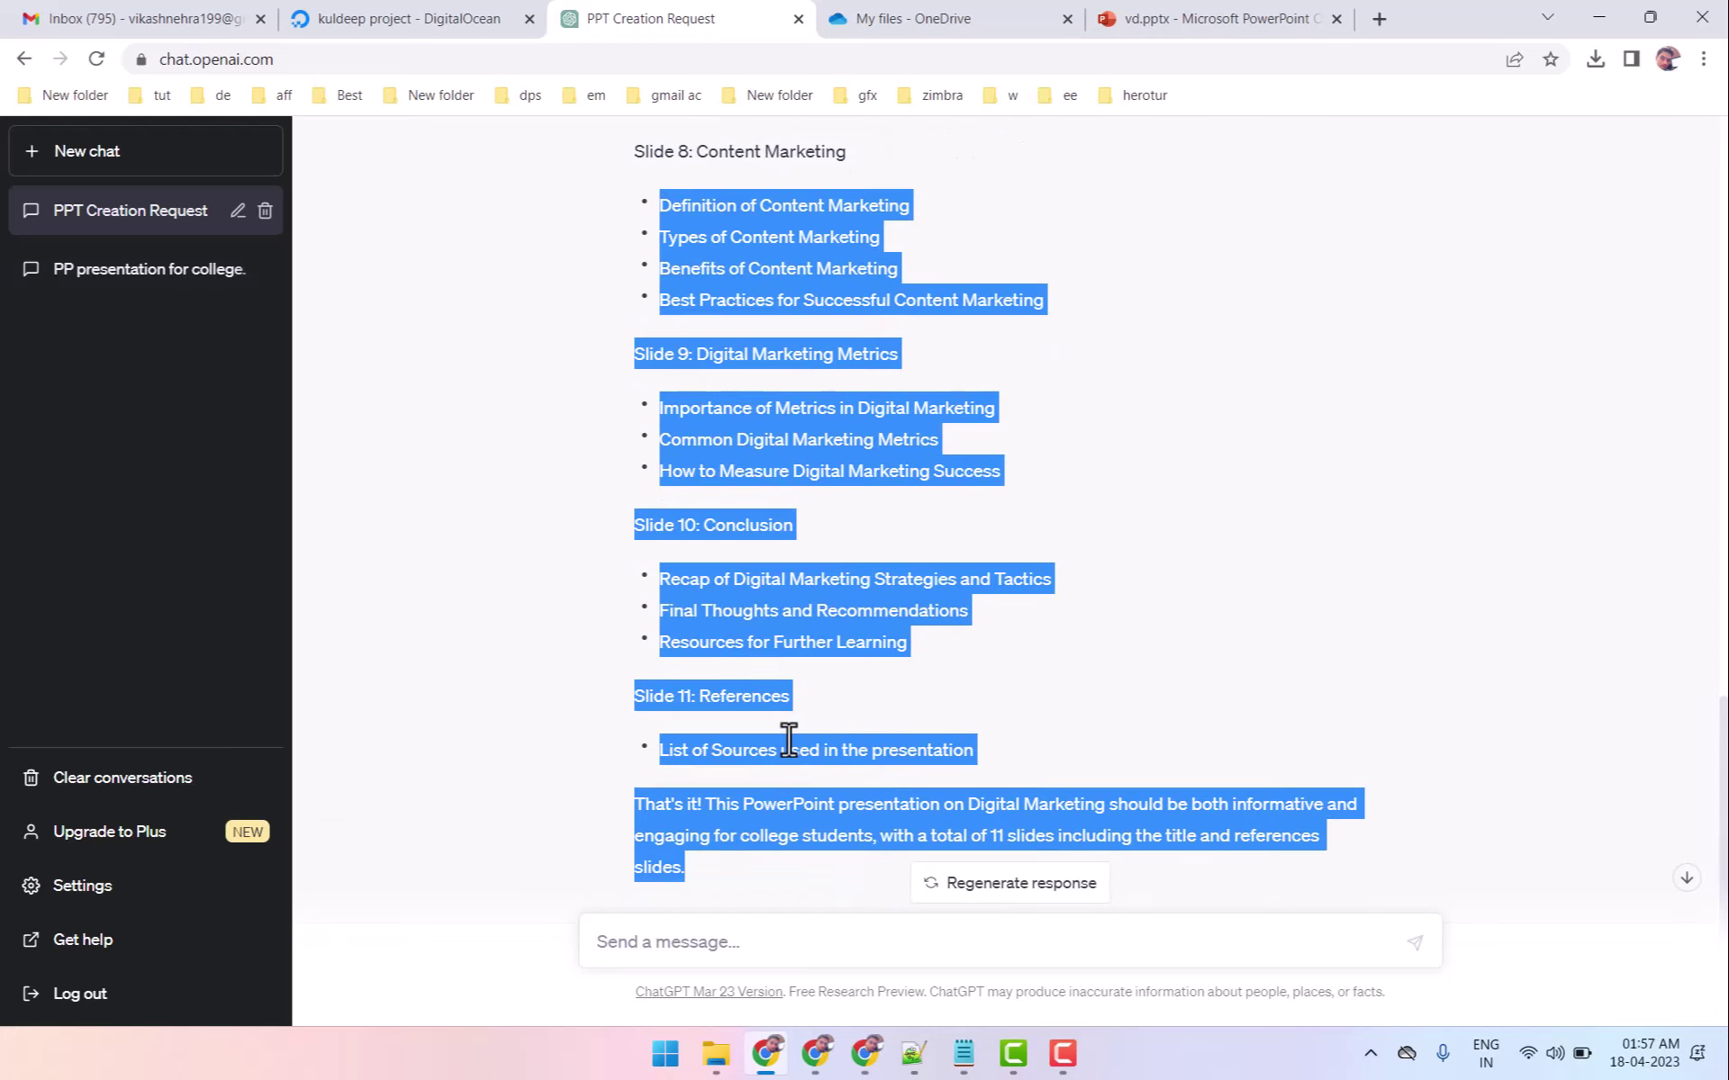
{"action": "scroll", "coordinate": [790, 699], "scroll_direction": "up", "scroll_amount": 7}
{"action": "scroll", "coordinate": [797, 541], "scroll_direction": "up", "scroll_amount": 1}
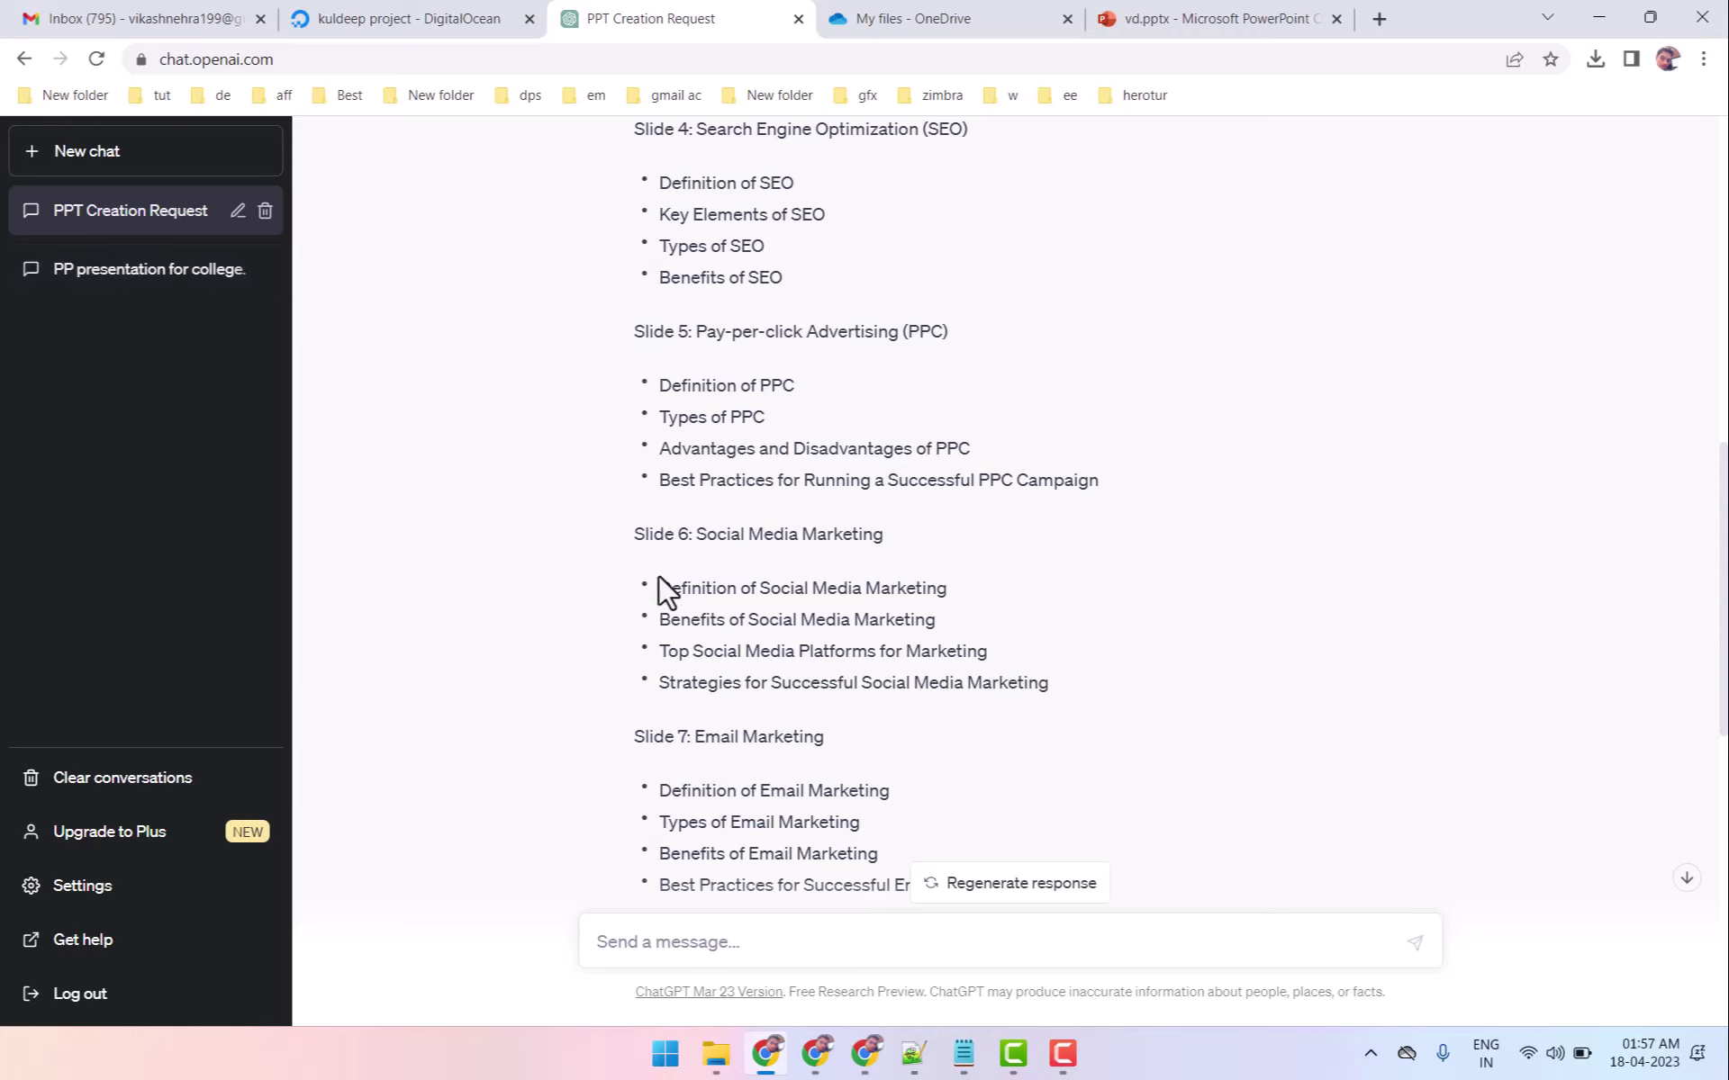
{"action": "scroll", "coordinate": [666, 594], "scroll_direction": "down", "scroll_amount": 4}
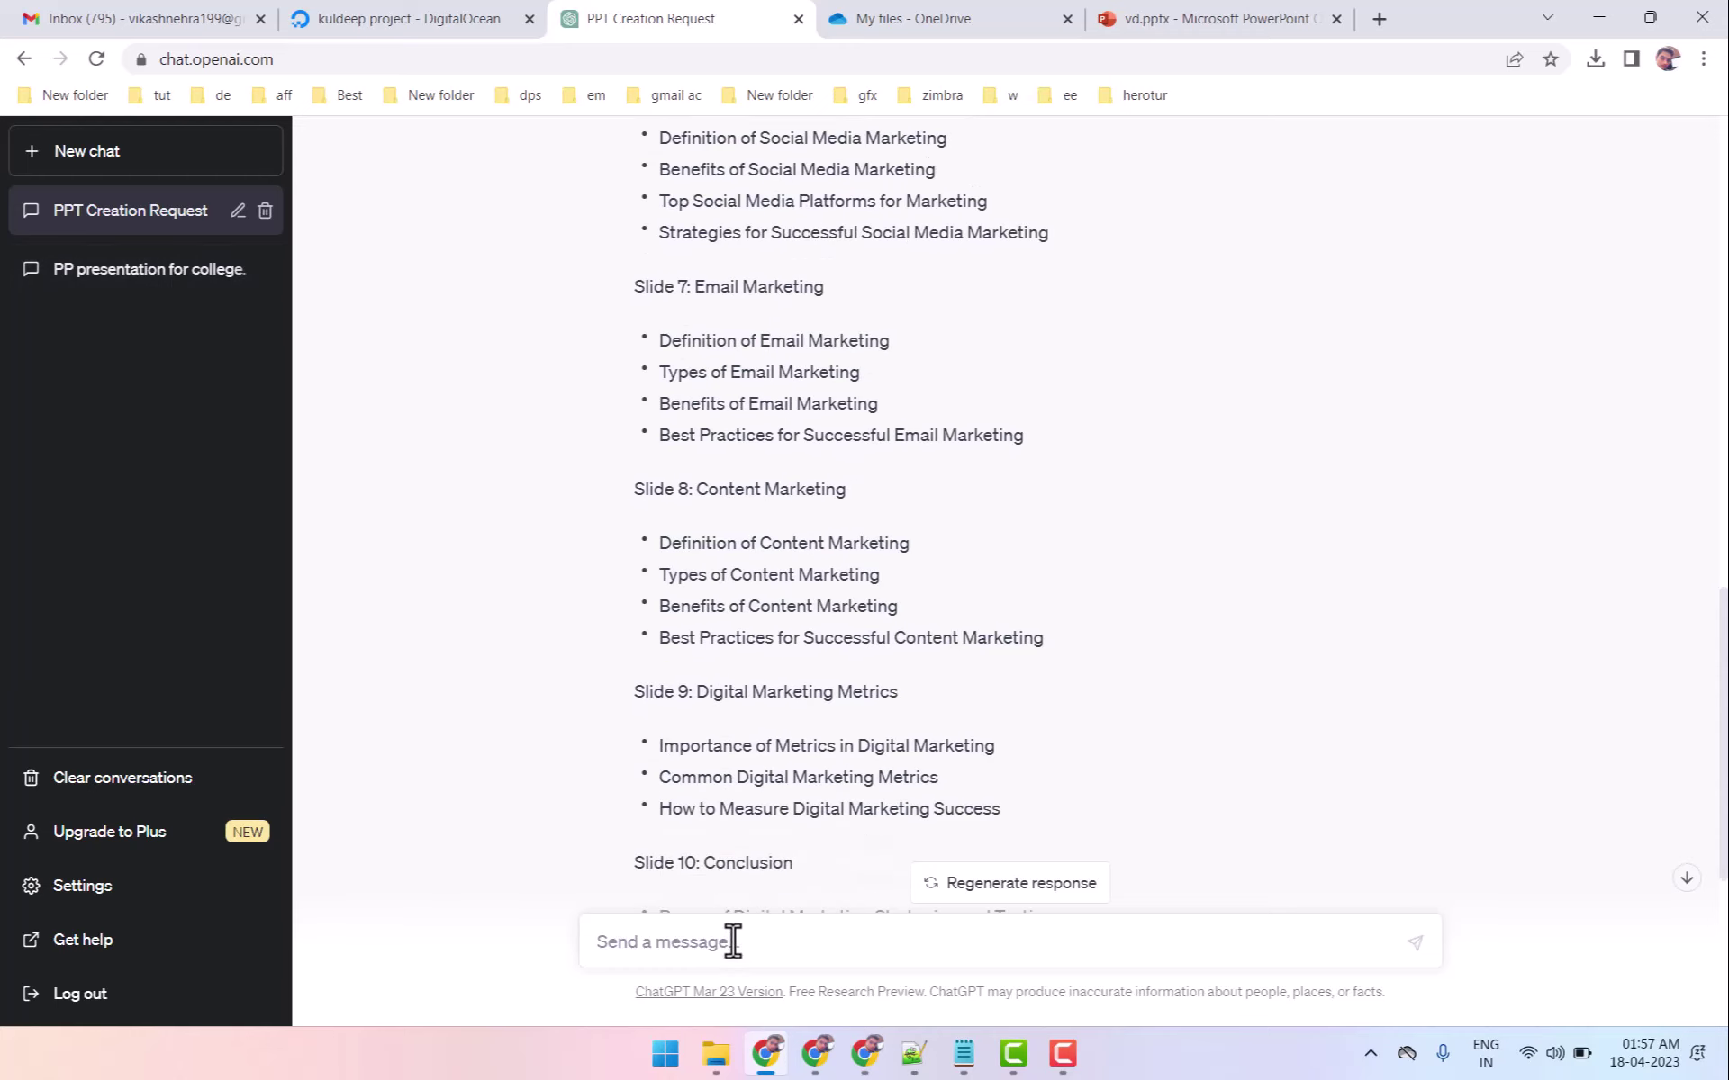
{"action": "type", "text": "con"}
{"action": "scroll", "coordinate": [847, 793], "scroll_direction": "down", "scroll_amount": 5}
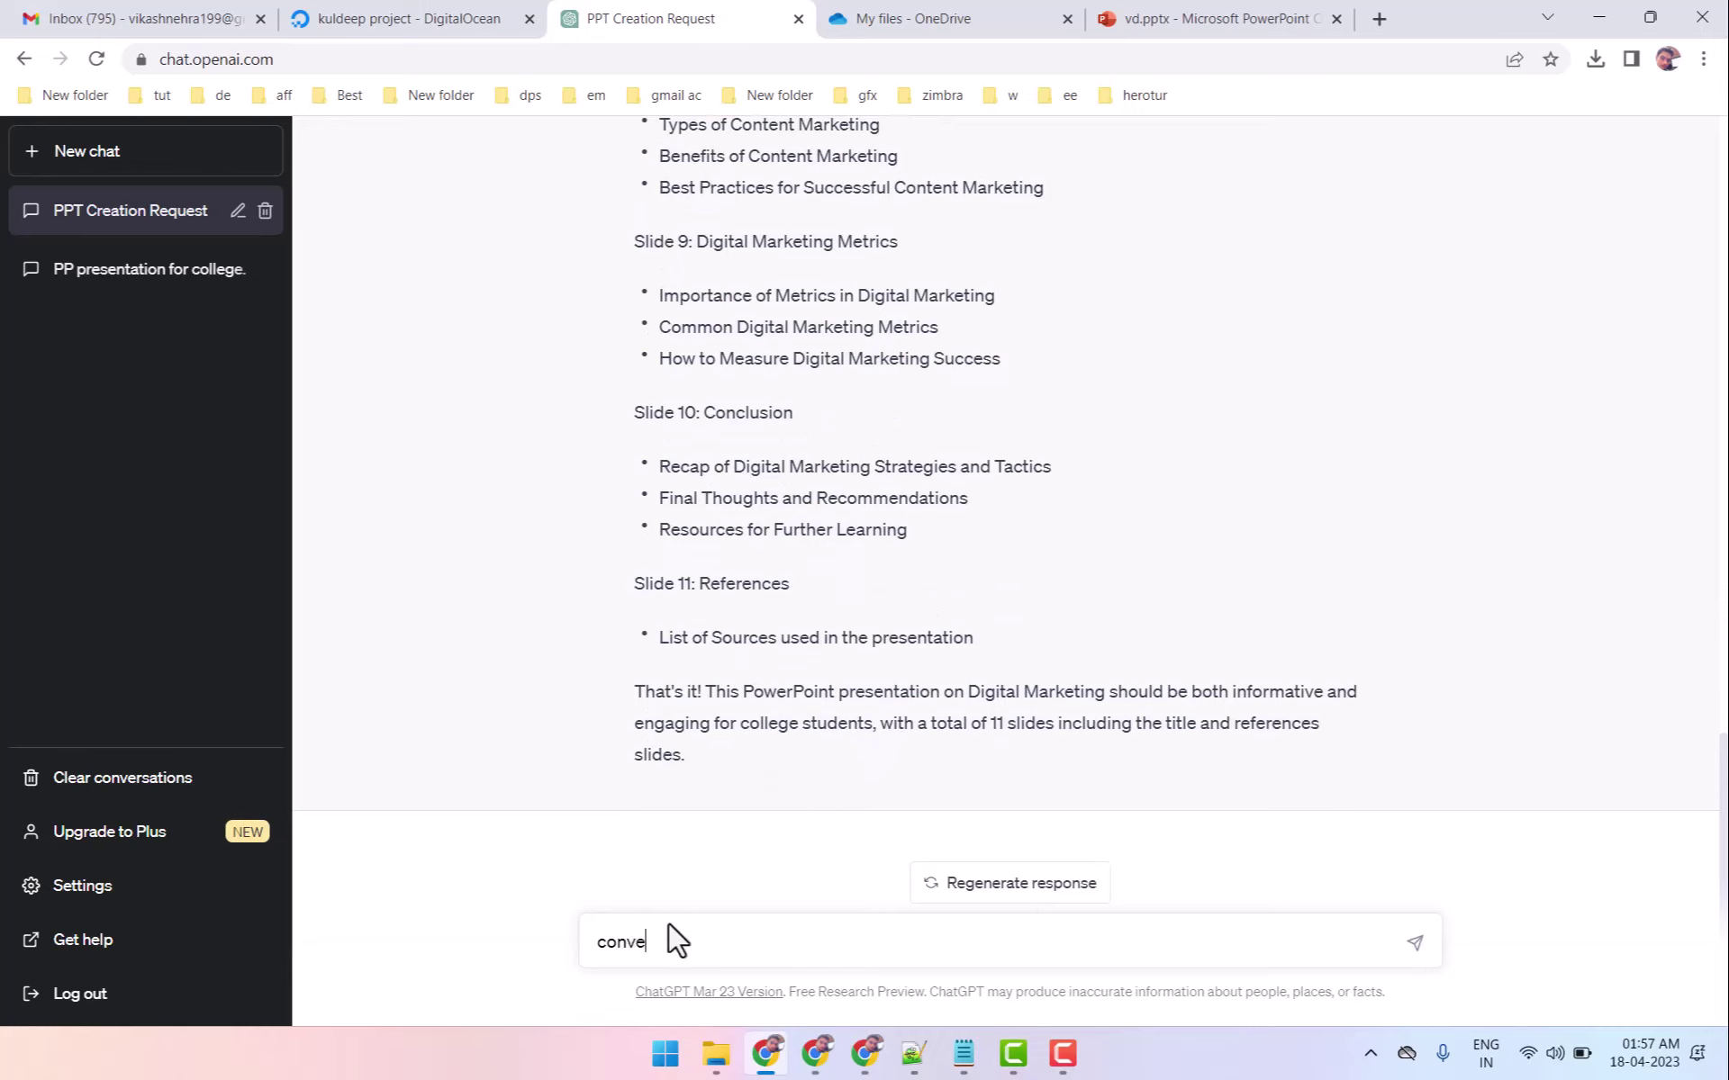
{"action": "type", "text": "his to html"}
{"action": "key", "text": "Return"}
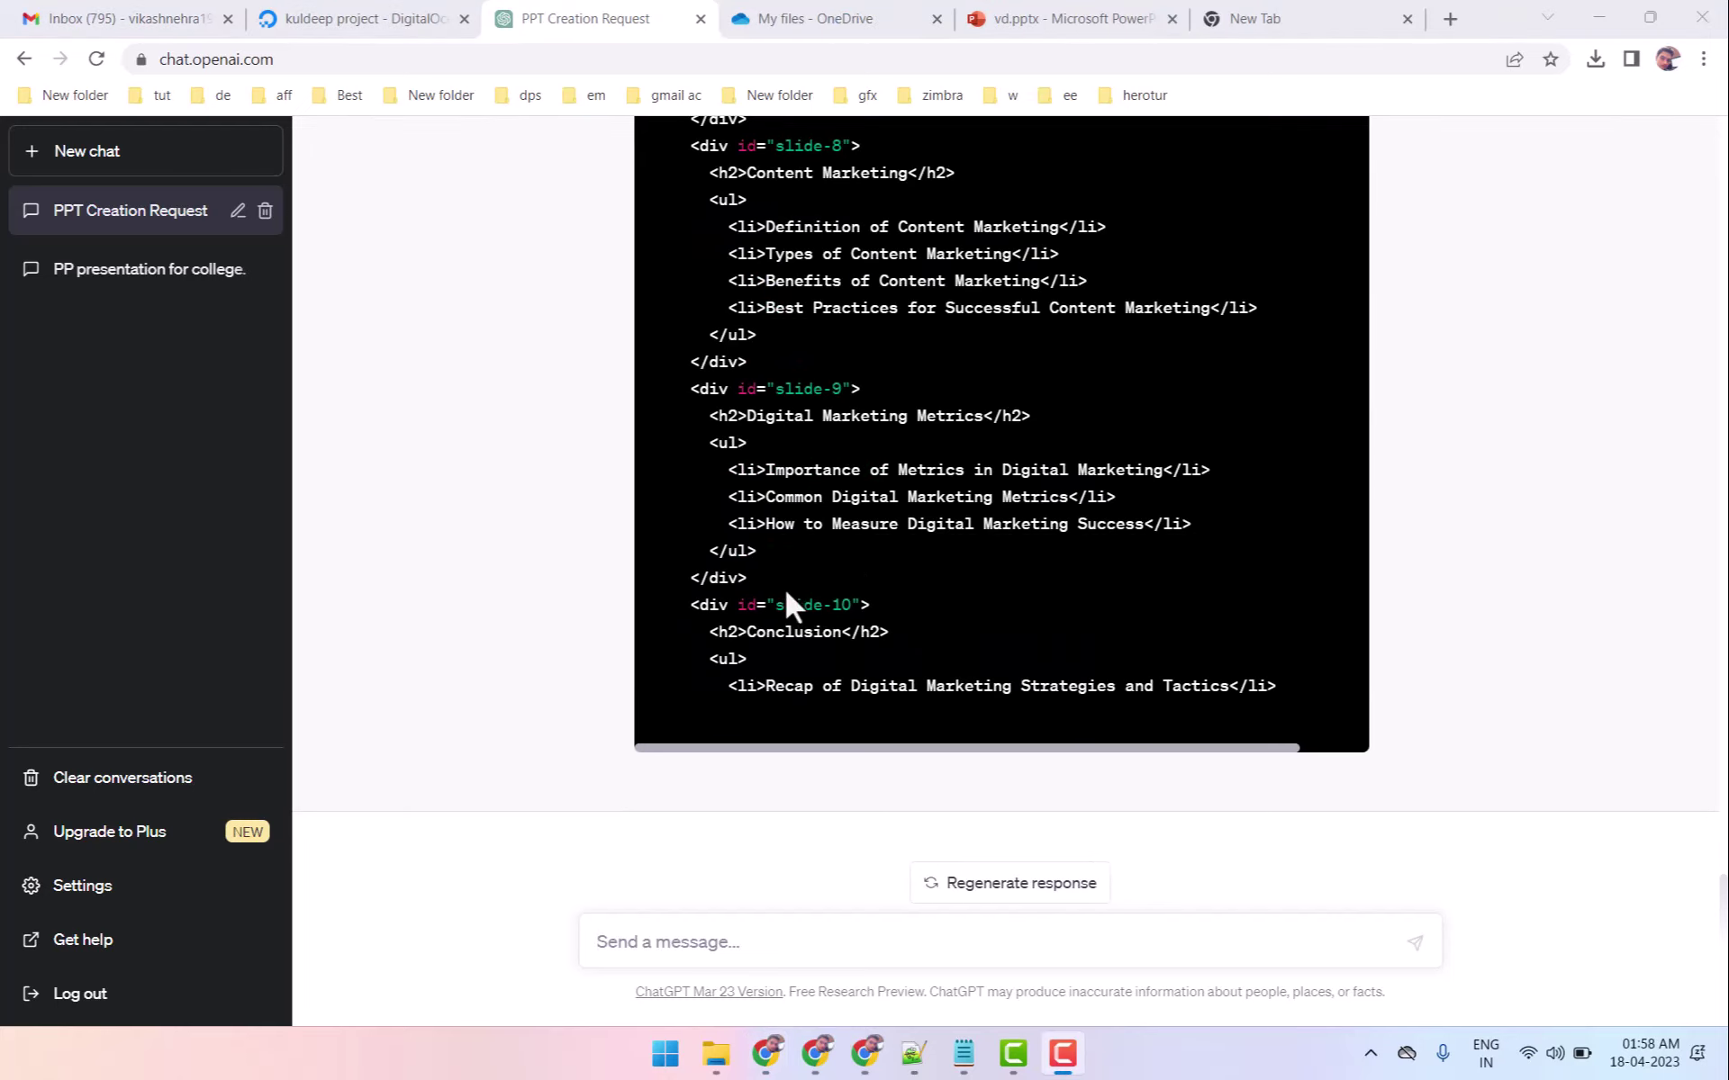
Send 'complete remaining work' to get the HTML that stopped at slide 10.
{"action": "left_click_drag", "start_coordinate": [774, 605], "coordinate": [891, 607]}
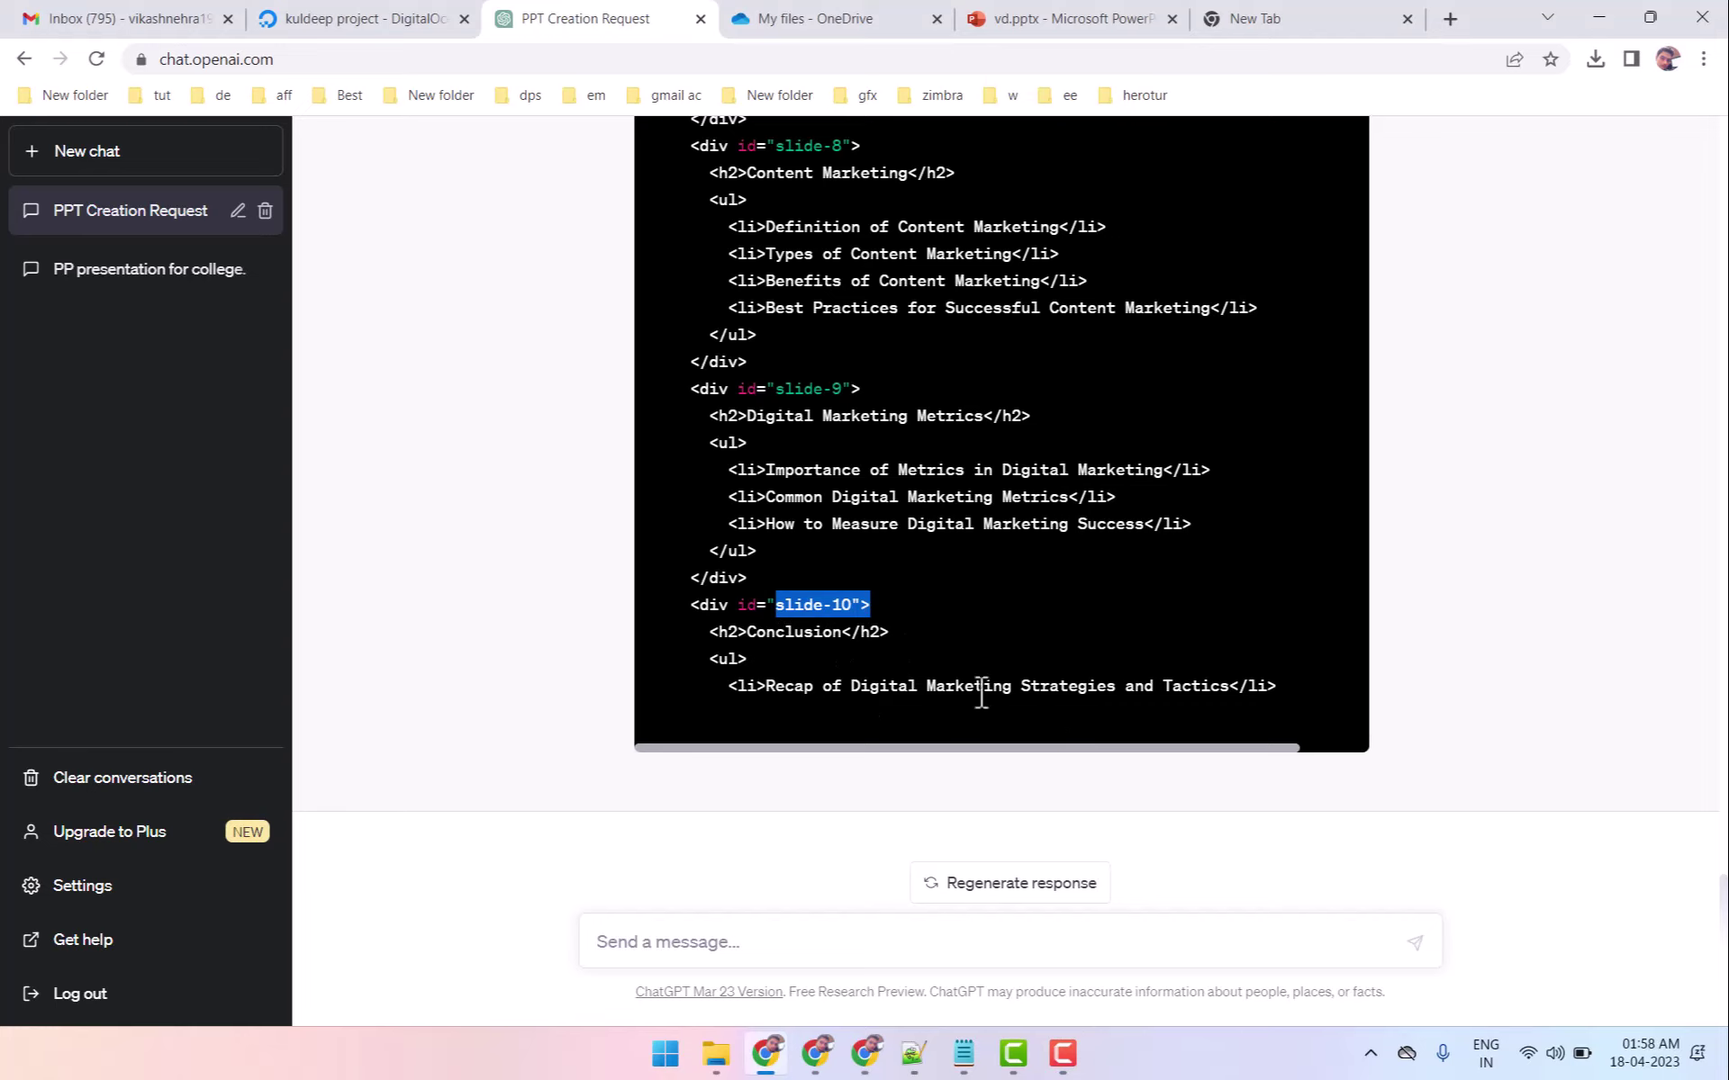
{"action": "left_click", "coordinate": [718, 941]}
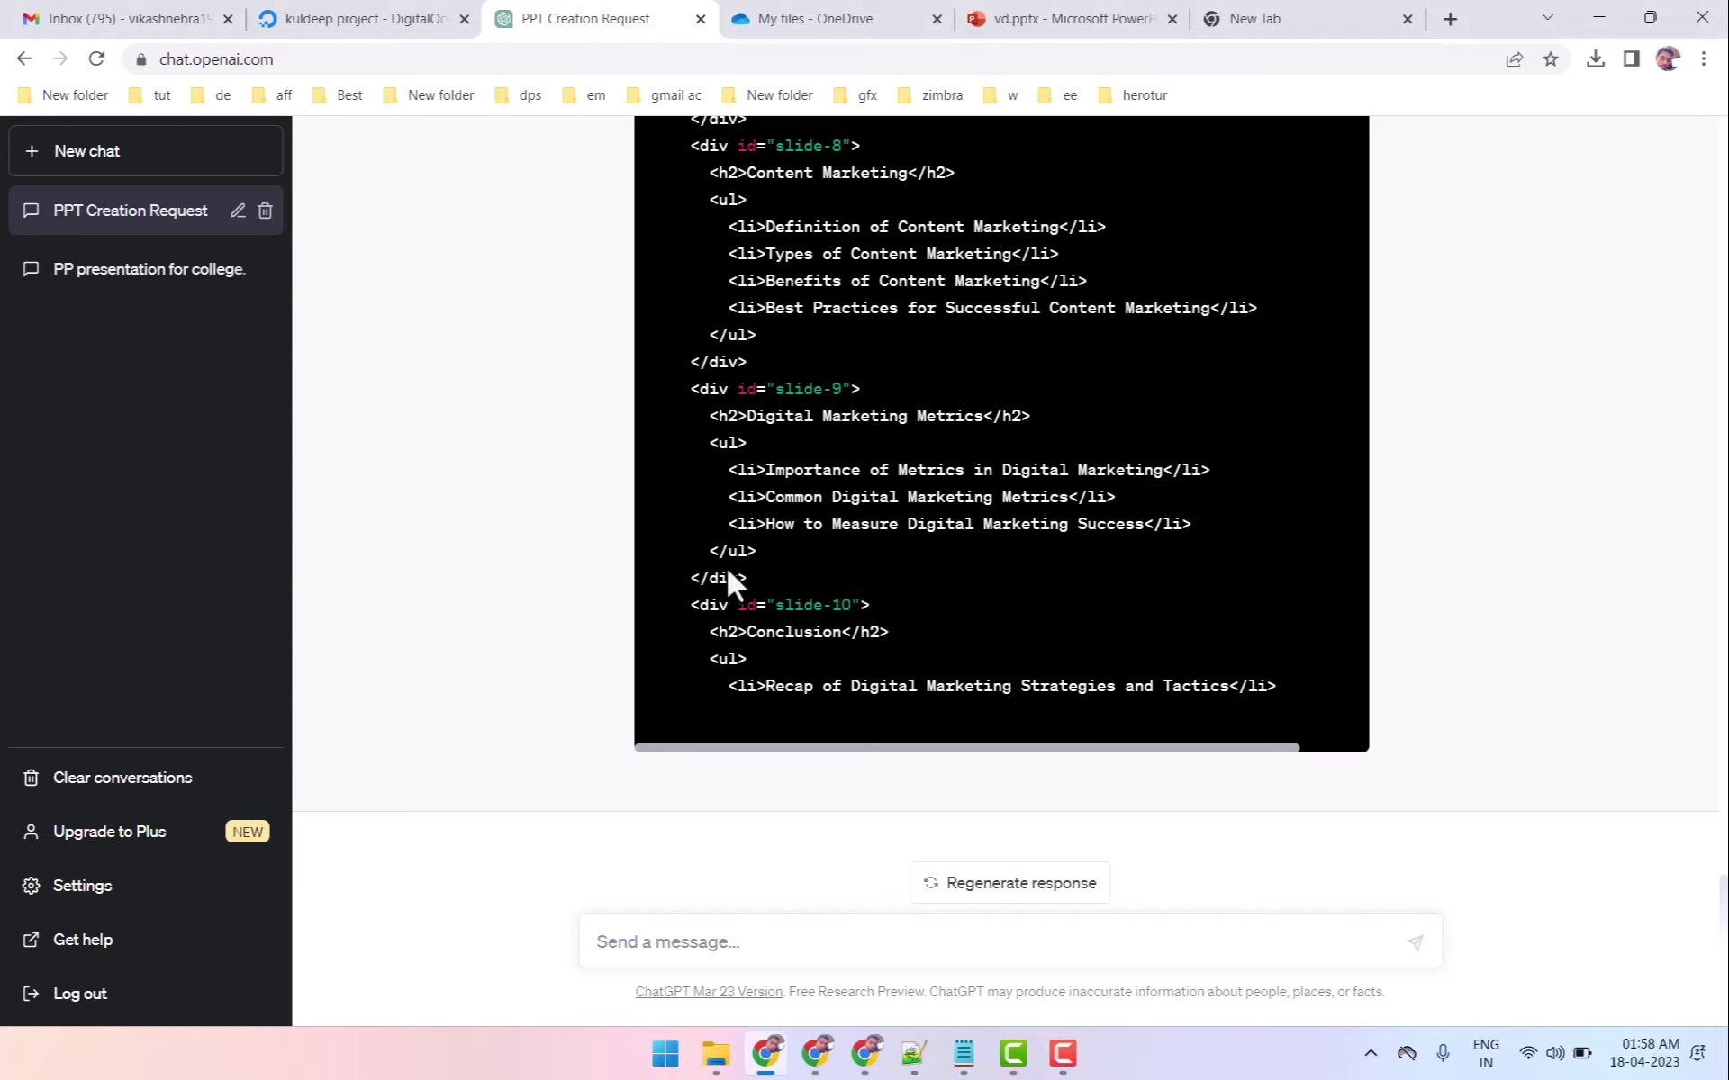
{"action": "type", "text": "complete remaining work"}
{"action": "left_click", "coordinate": [1414, 943]}
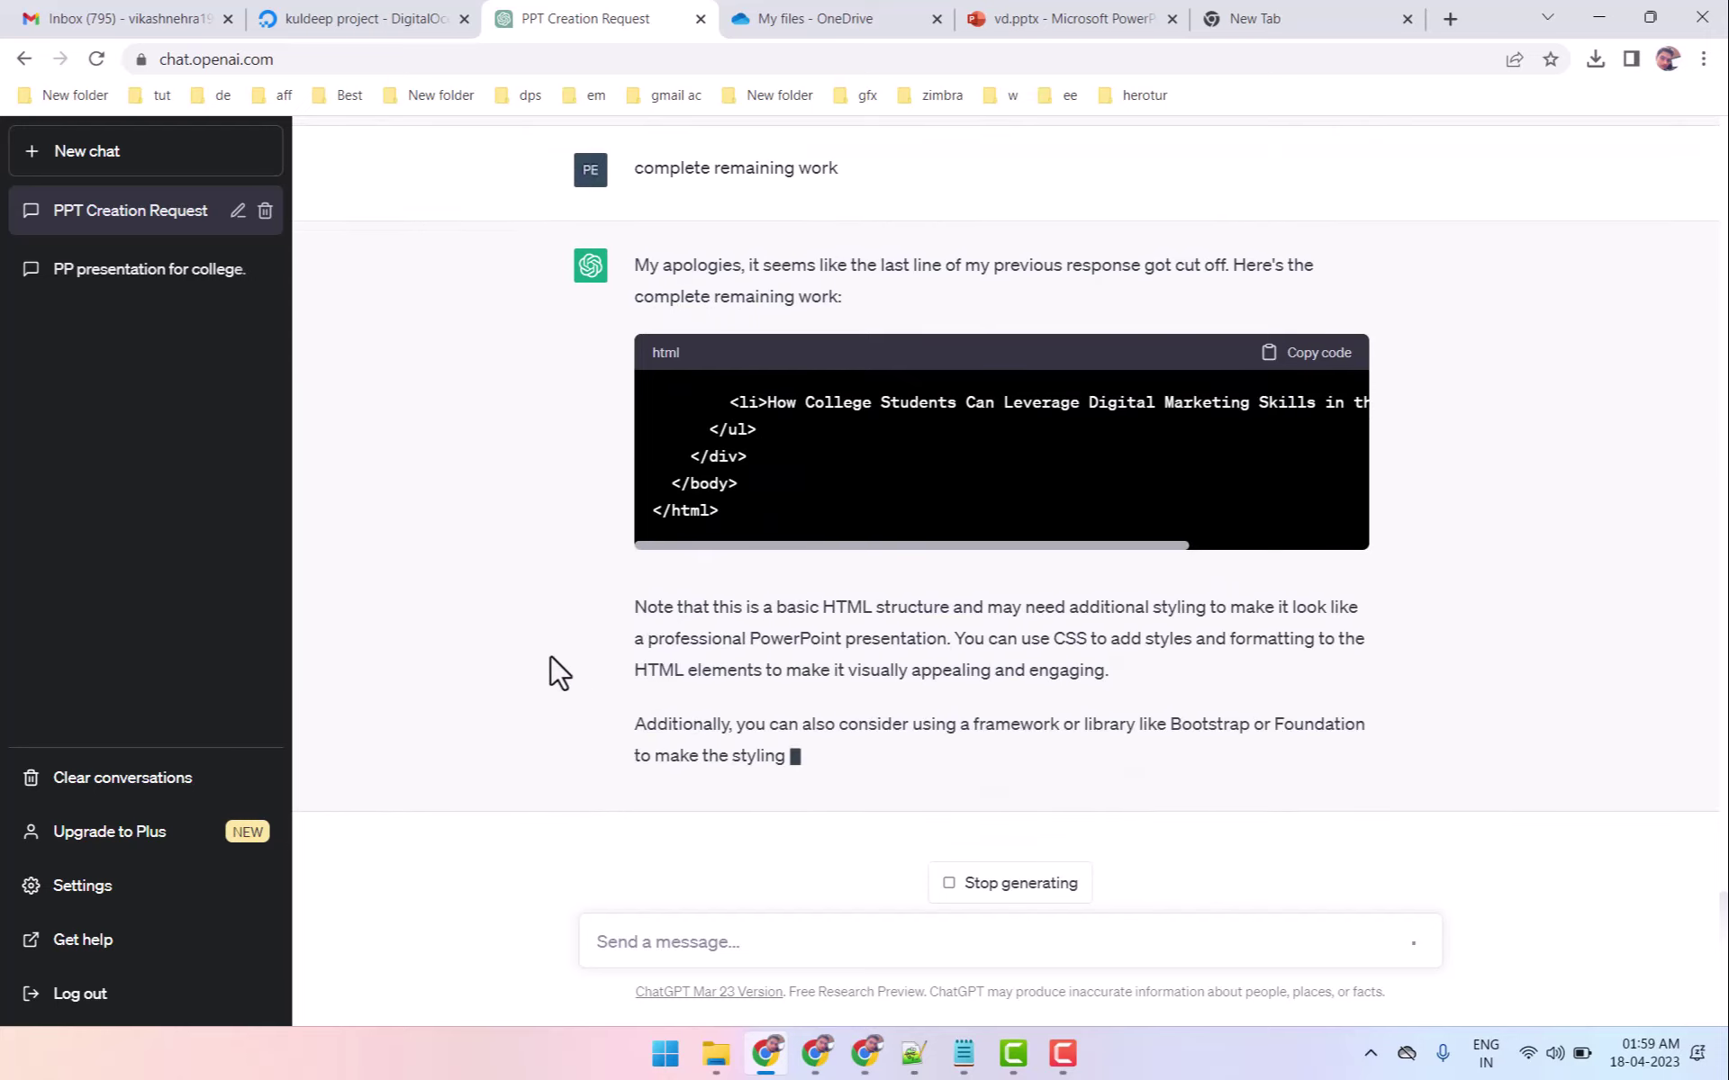
{"action": "scroll", "coordinate": [634, 640], "scroll_direction": "up", "scroll_amount": 2}
{"action": "scroll", "coordinate": [634, 635], "scroll_direction": "up", "scroll_amount": 10}
{"action": "scroll", "coordinate": [600, 618], "scroll_direction": "up", "scroll_amount": 5}
{"action": "scroll", "coordinate": [901, 540], "scroll_direction": "up", "scroll_amount": 8}
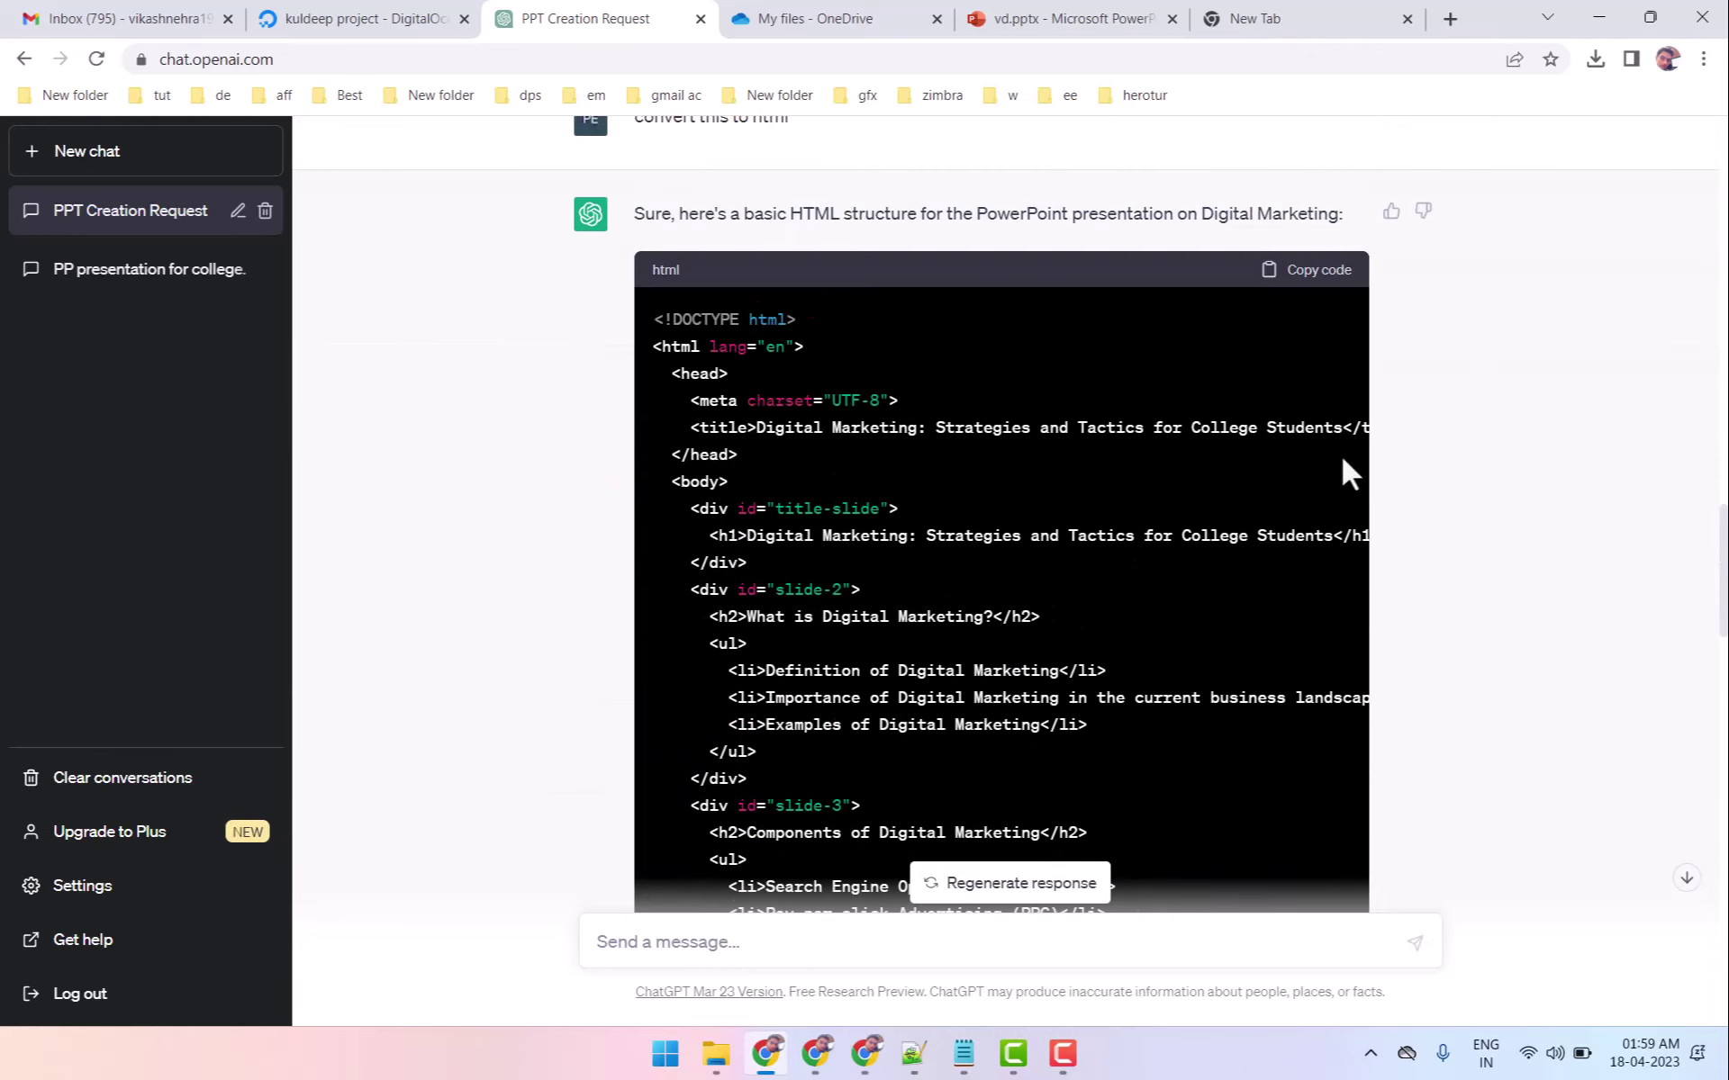
Paste the HTML code and its remaining part into a new Notepad tab.
{"action": "left_click", "coordinate": [980, 1063]}
{"action": "left_click", "coordinate": [543, 226]}
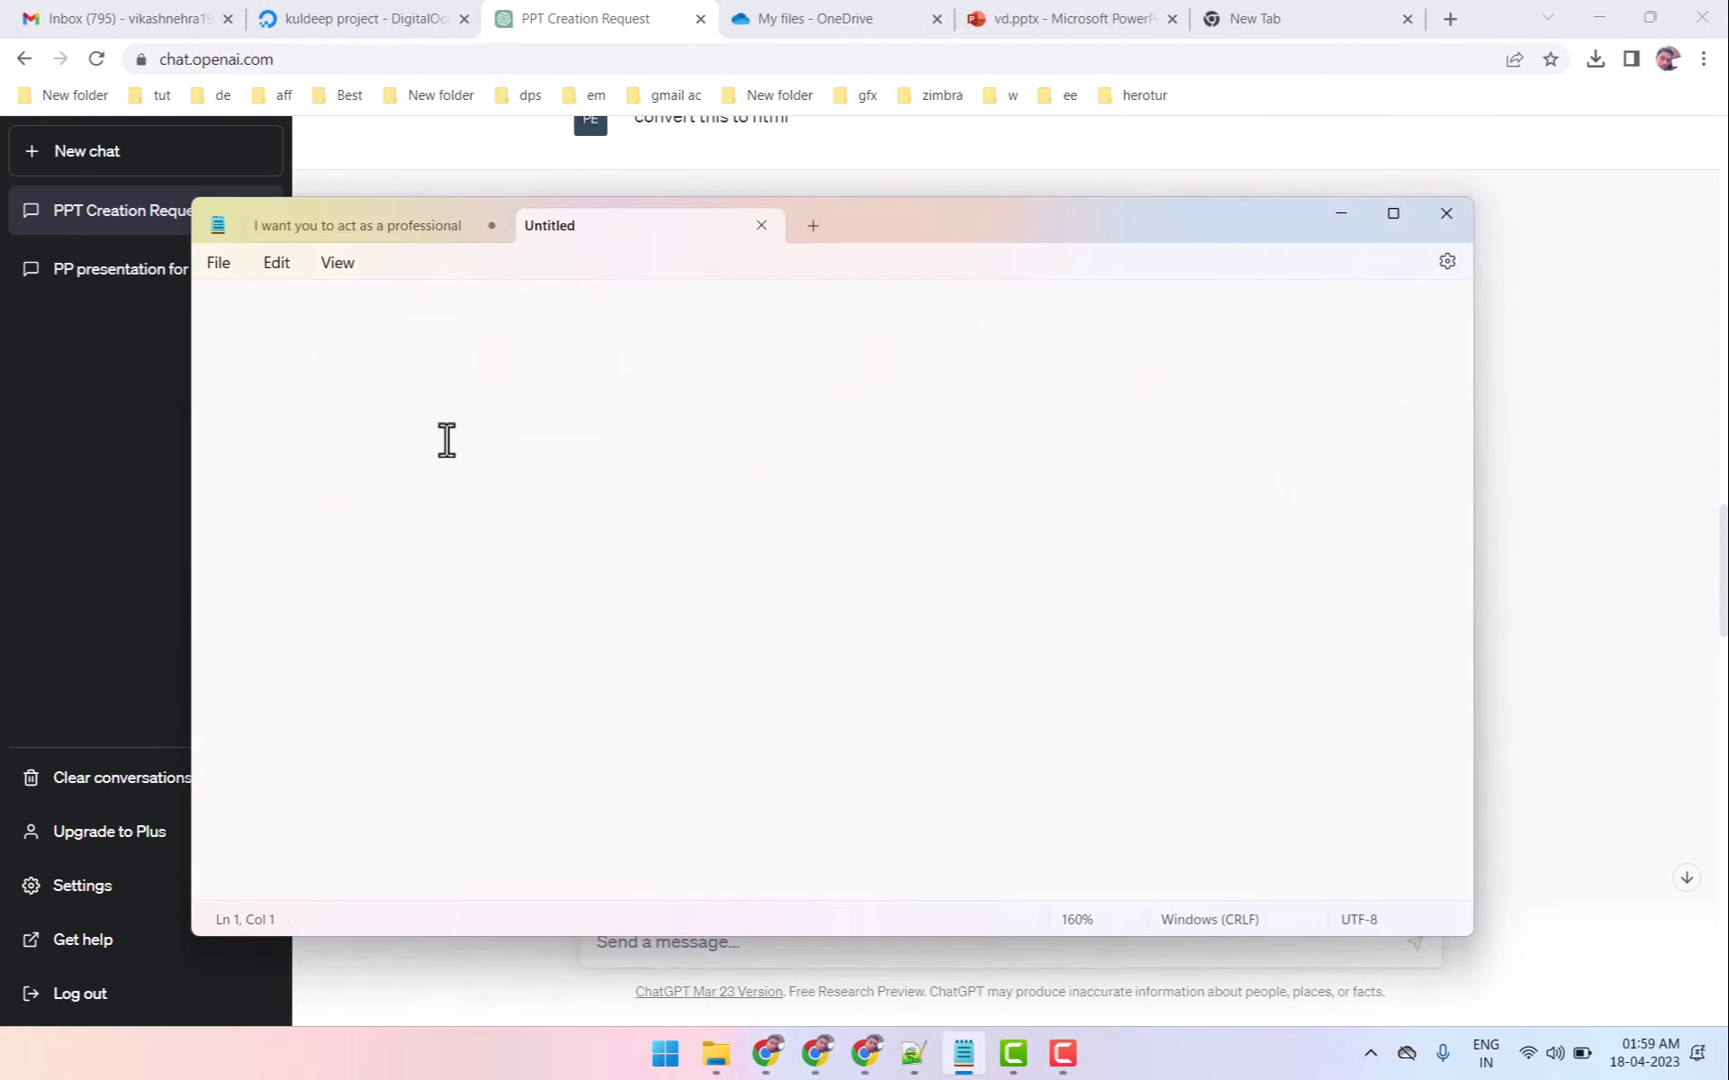
{"action": "key", "text": "ctrl+v"}
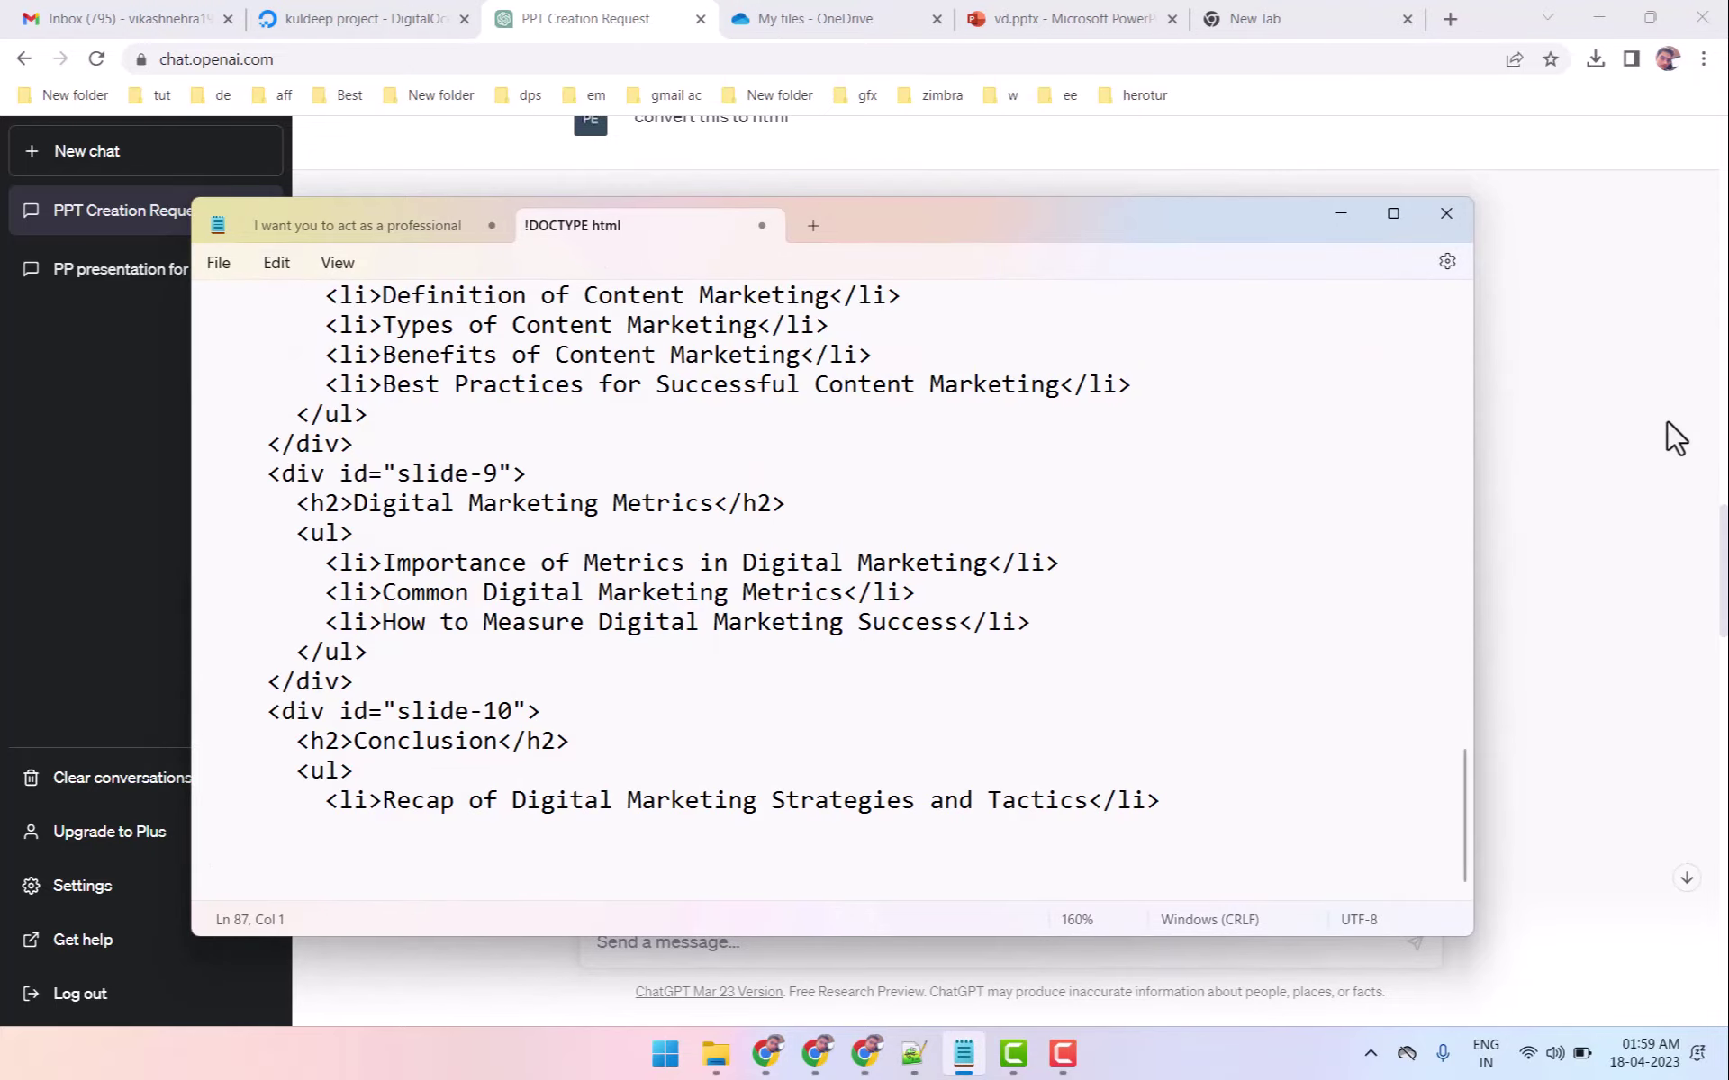
{"action": "left_click", "coordinate": [1666, 419]}
{"action": "scroll", "coordinate": [598, 656], "scroll_direction": "down", "scroll_amount": 10}
{"action": "scroll", "coordinate": [598, 656], "scroll_direction": "down", "scroll_amount": 10}
{"action": "scroll", "coordinate": [597, 655], "scroll_direction": "down", "scroll_amount": 5}
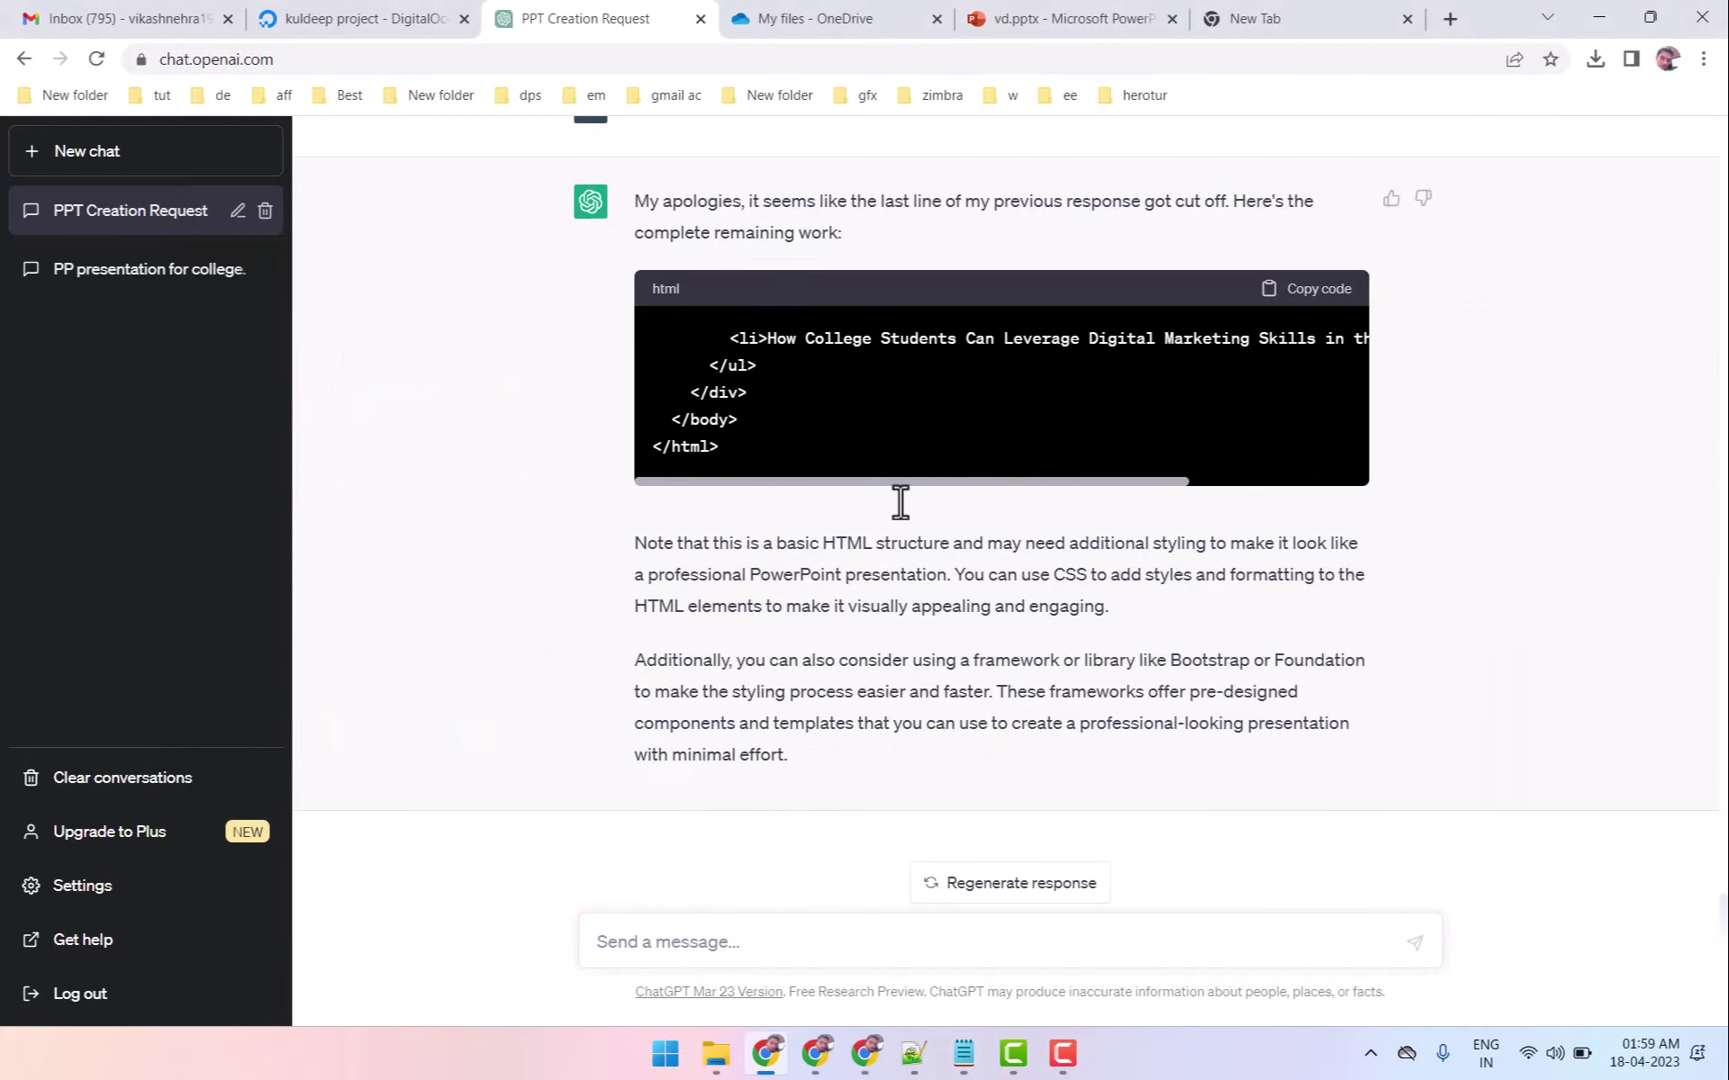
{"action": "left_click", "coordinate": [1316, 296]}
{"action": "left_click", "coordinate": [964, 1054]}
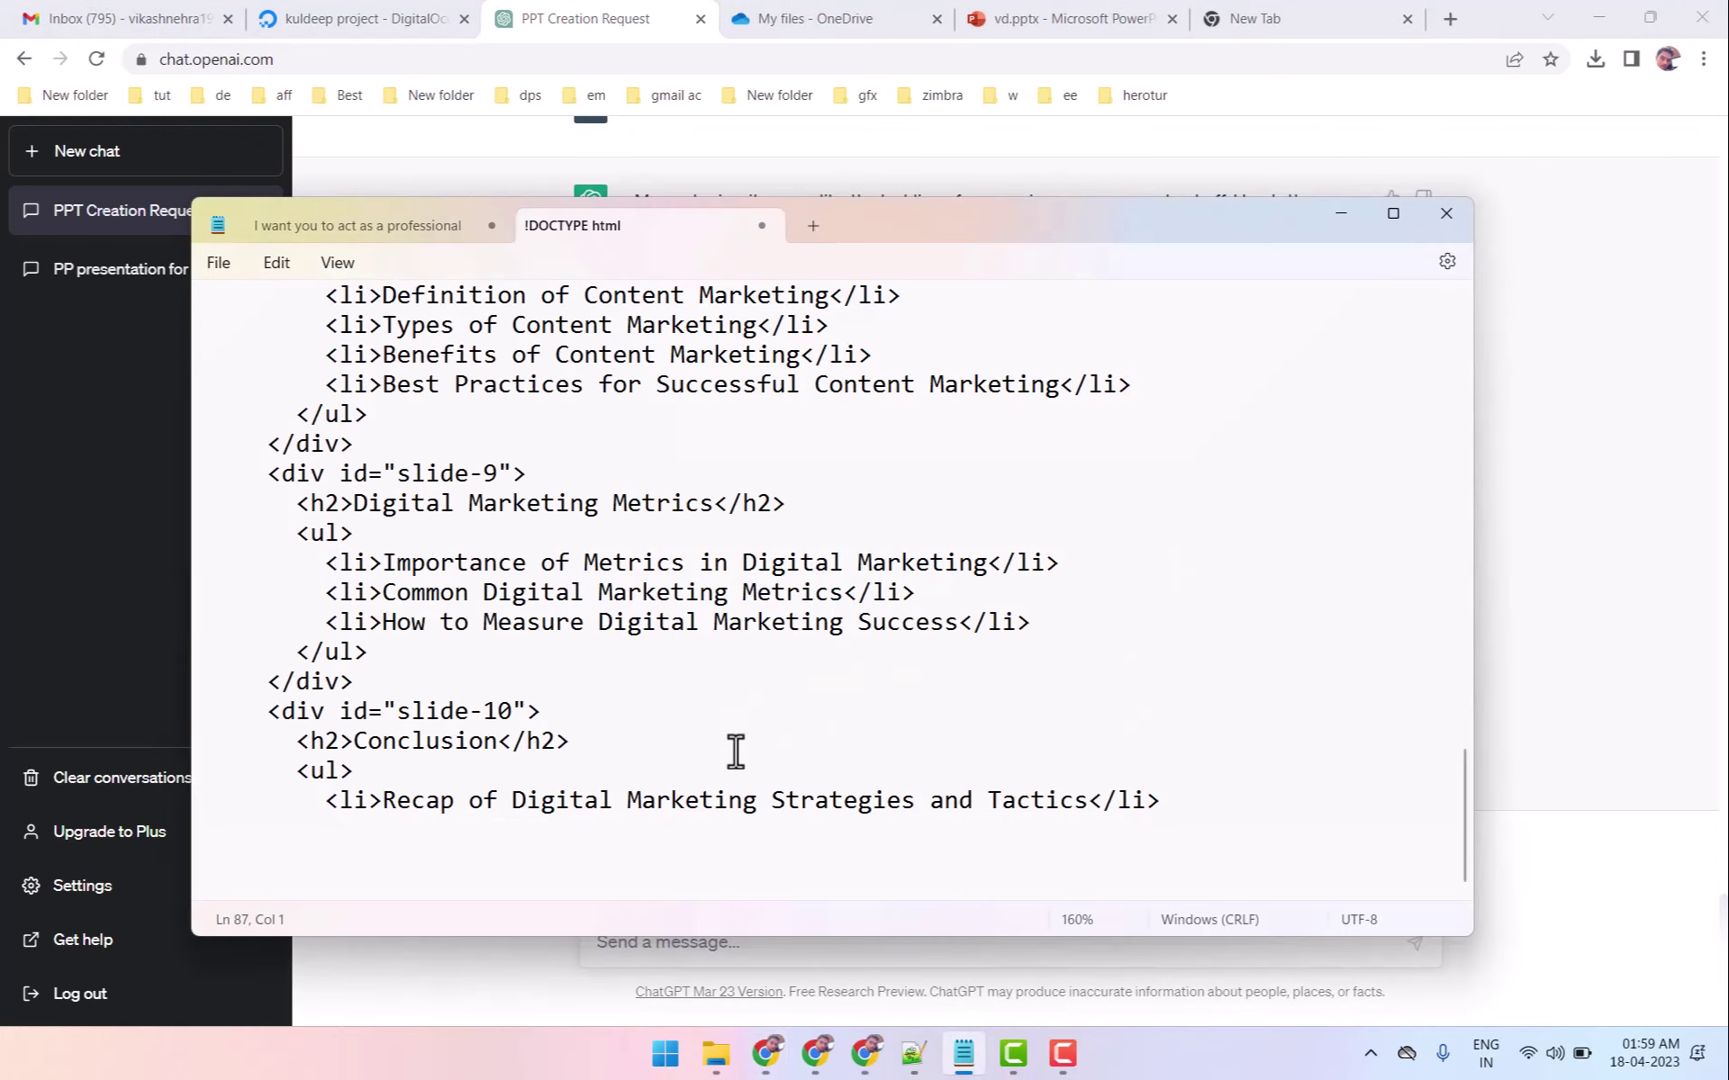
{"action": "type", "text": "<li>How College Students Can Leverage Digital Marketing Skills in their Future Careers</li>       </ul>     </div>   </body> </html>"}
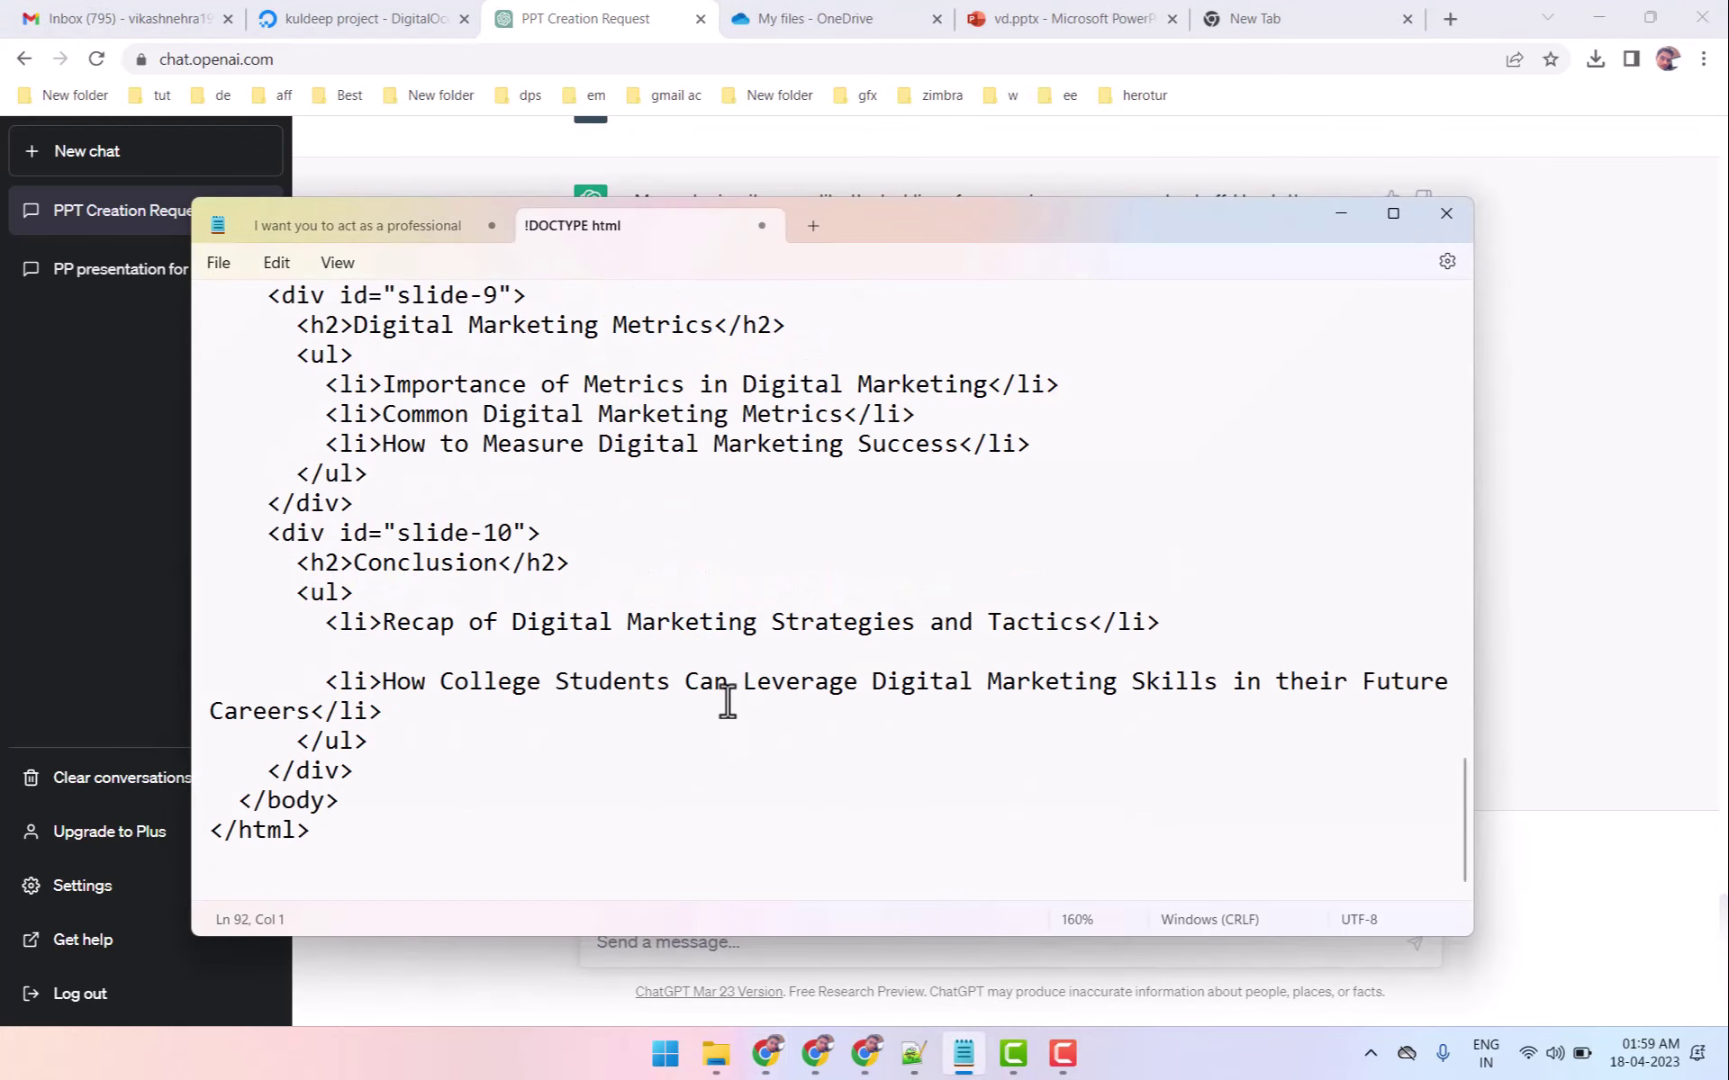
Save the code to the Desktop as vikash.html with the All files type.
{"action": "left_click", "coordinate": [220, 257]}
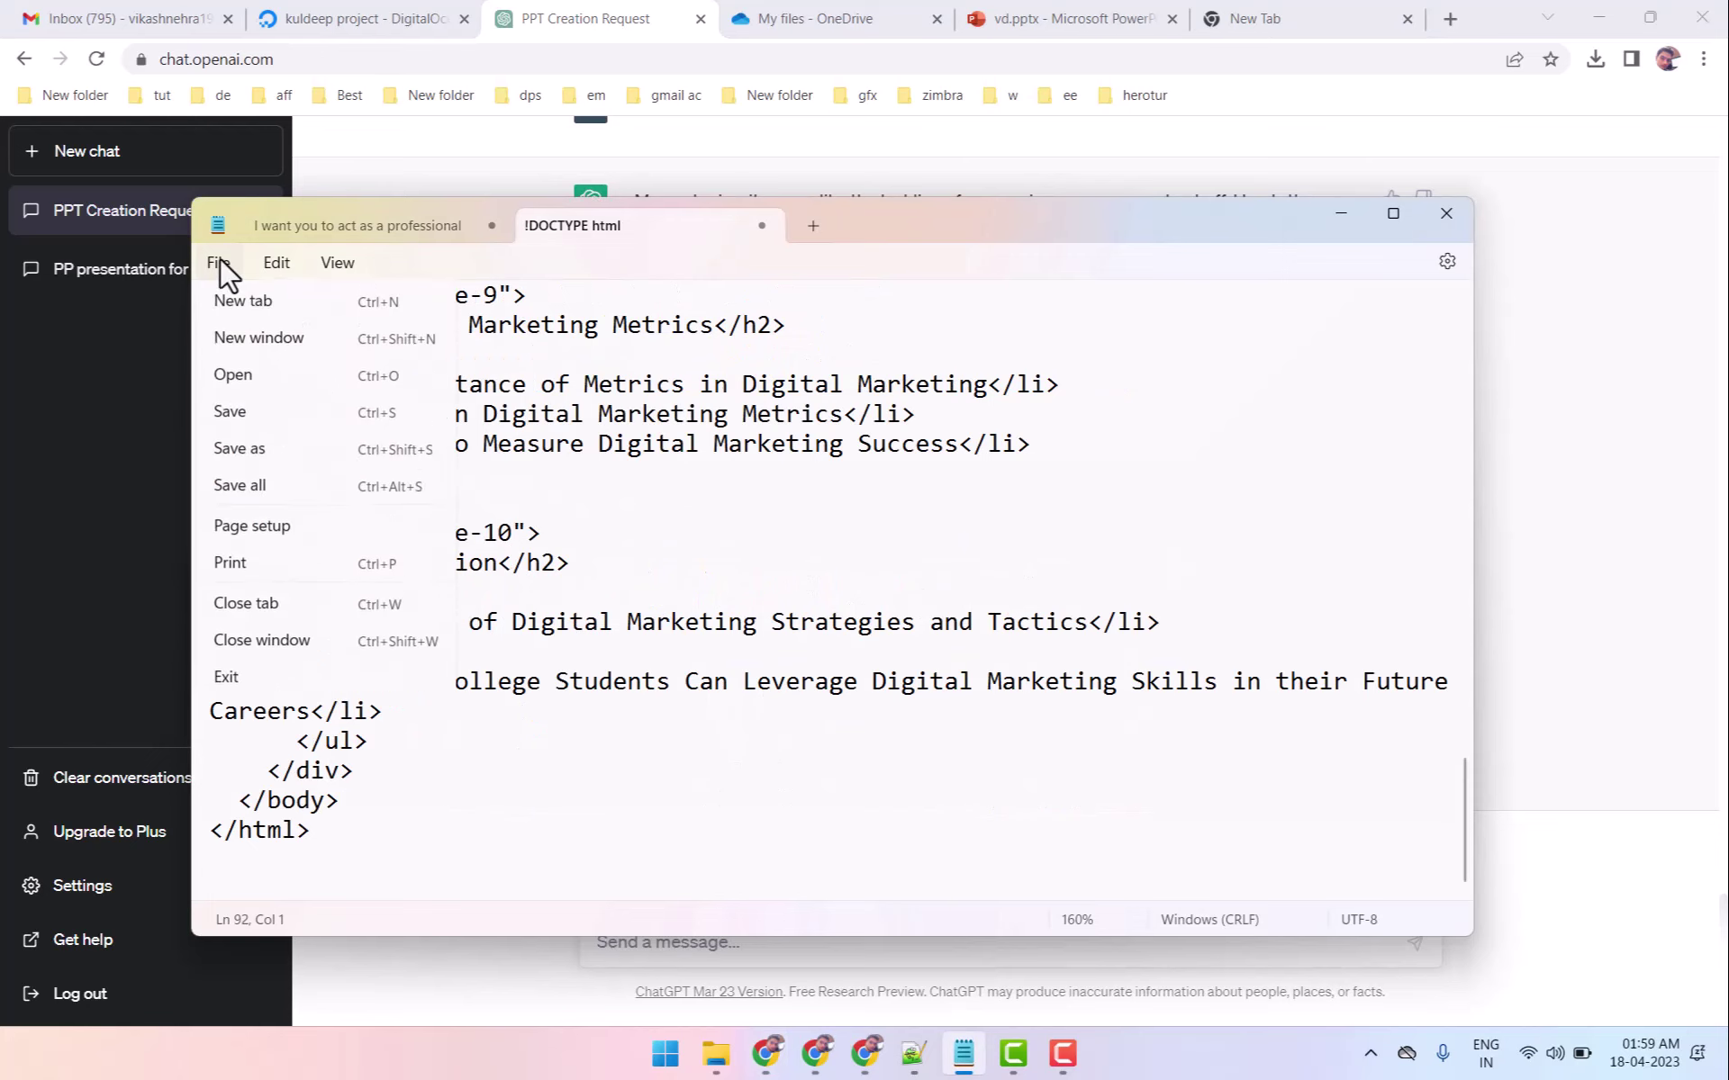
{"action": "left_click", "coordinate": [258, 450]}
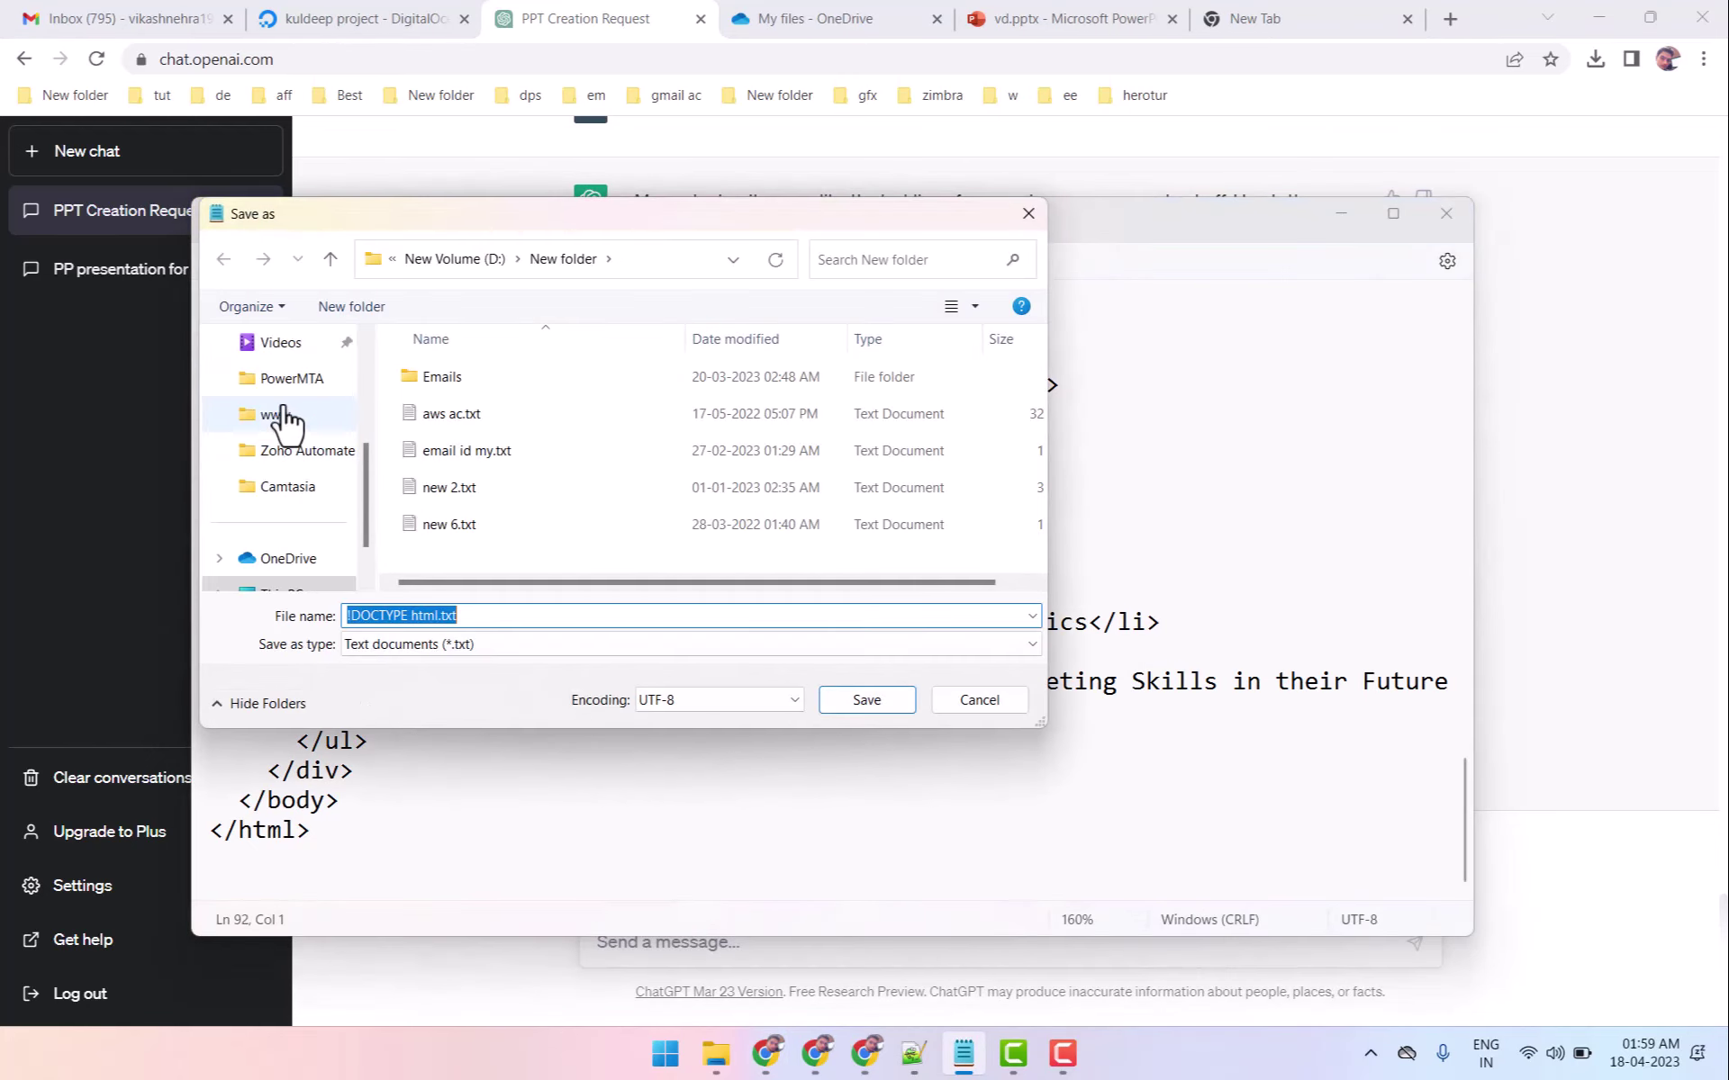
{"action": "scroll", "coordinate": [289, 417], "scroll_direction": "up", "scroll_amount": 3}
{"action": "scroll", "coordinate": [286, 387], "scroll_direction": "up", "scroll_amount": 2}
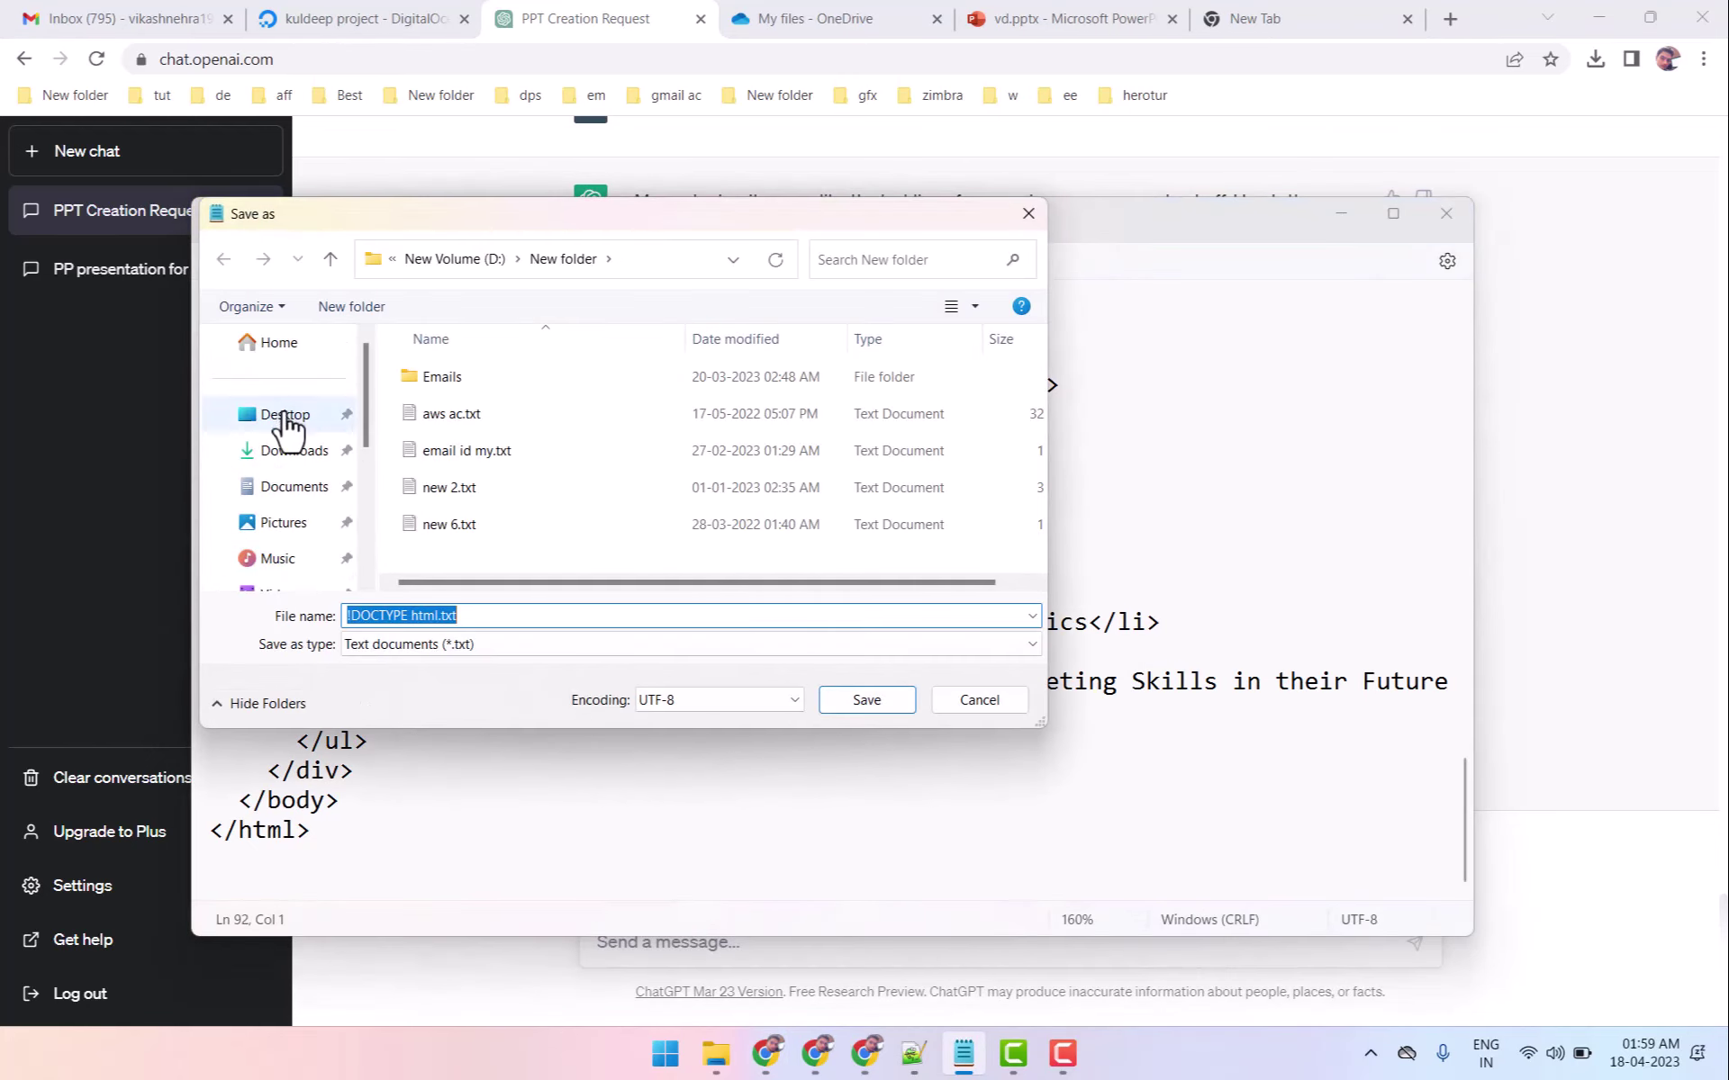
{"action": "left_click", "coordinate": [284, 416]}
{"action": "left_click_drag", "start_coordinate": [460, 615], "coordinate": [272, 621]}
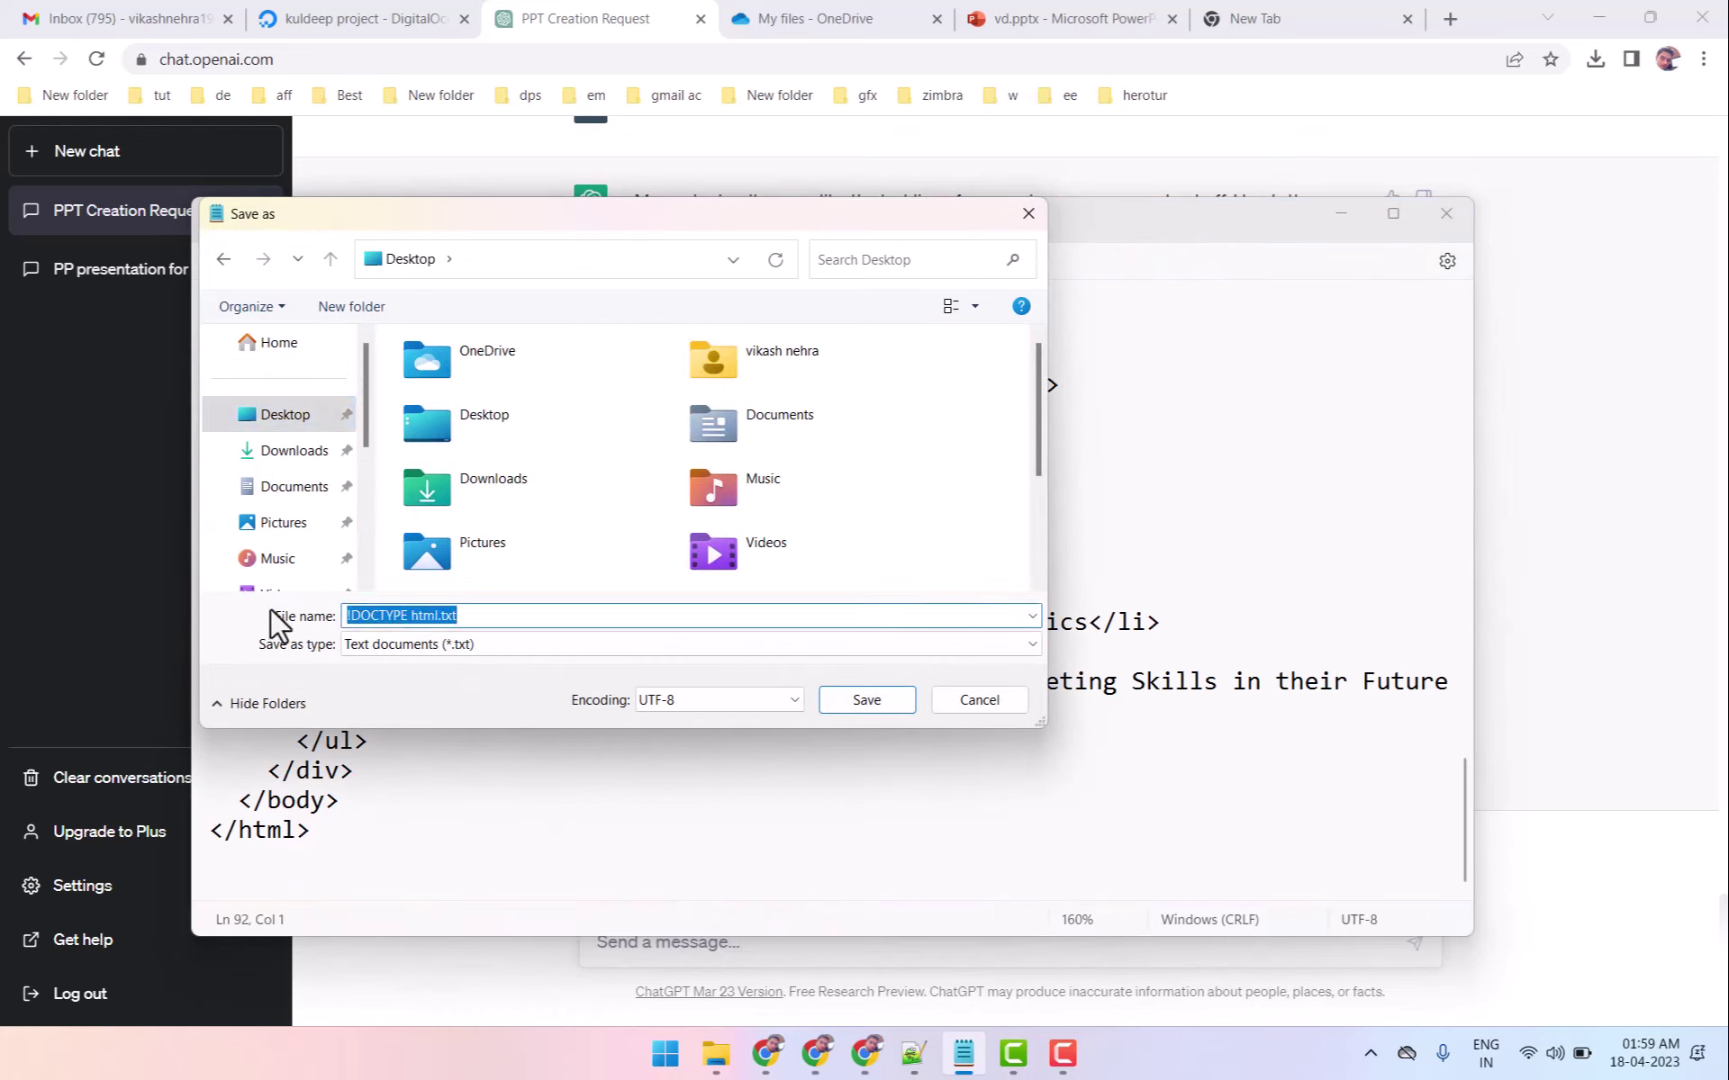
{"action": "type", "text": "vikash"}
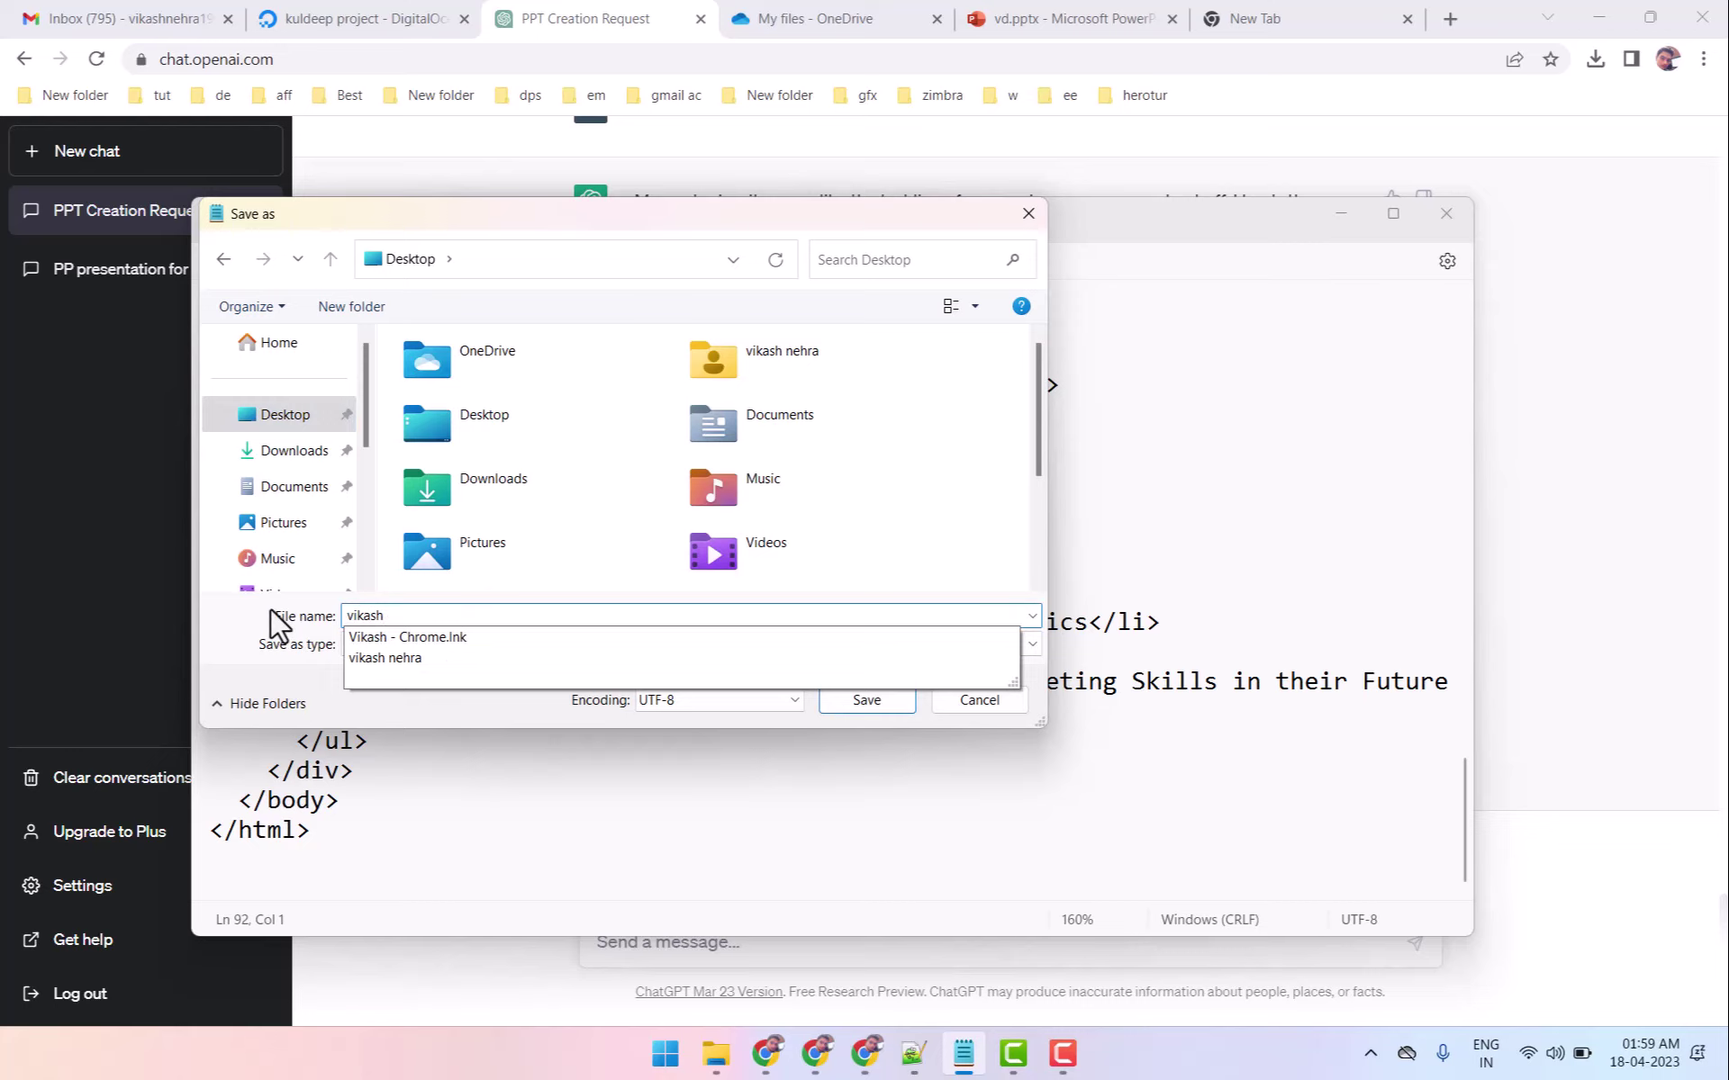
{"action": "type", "text": "."}
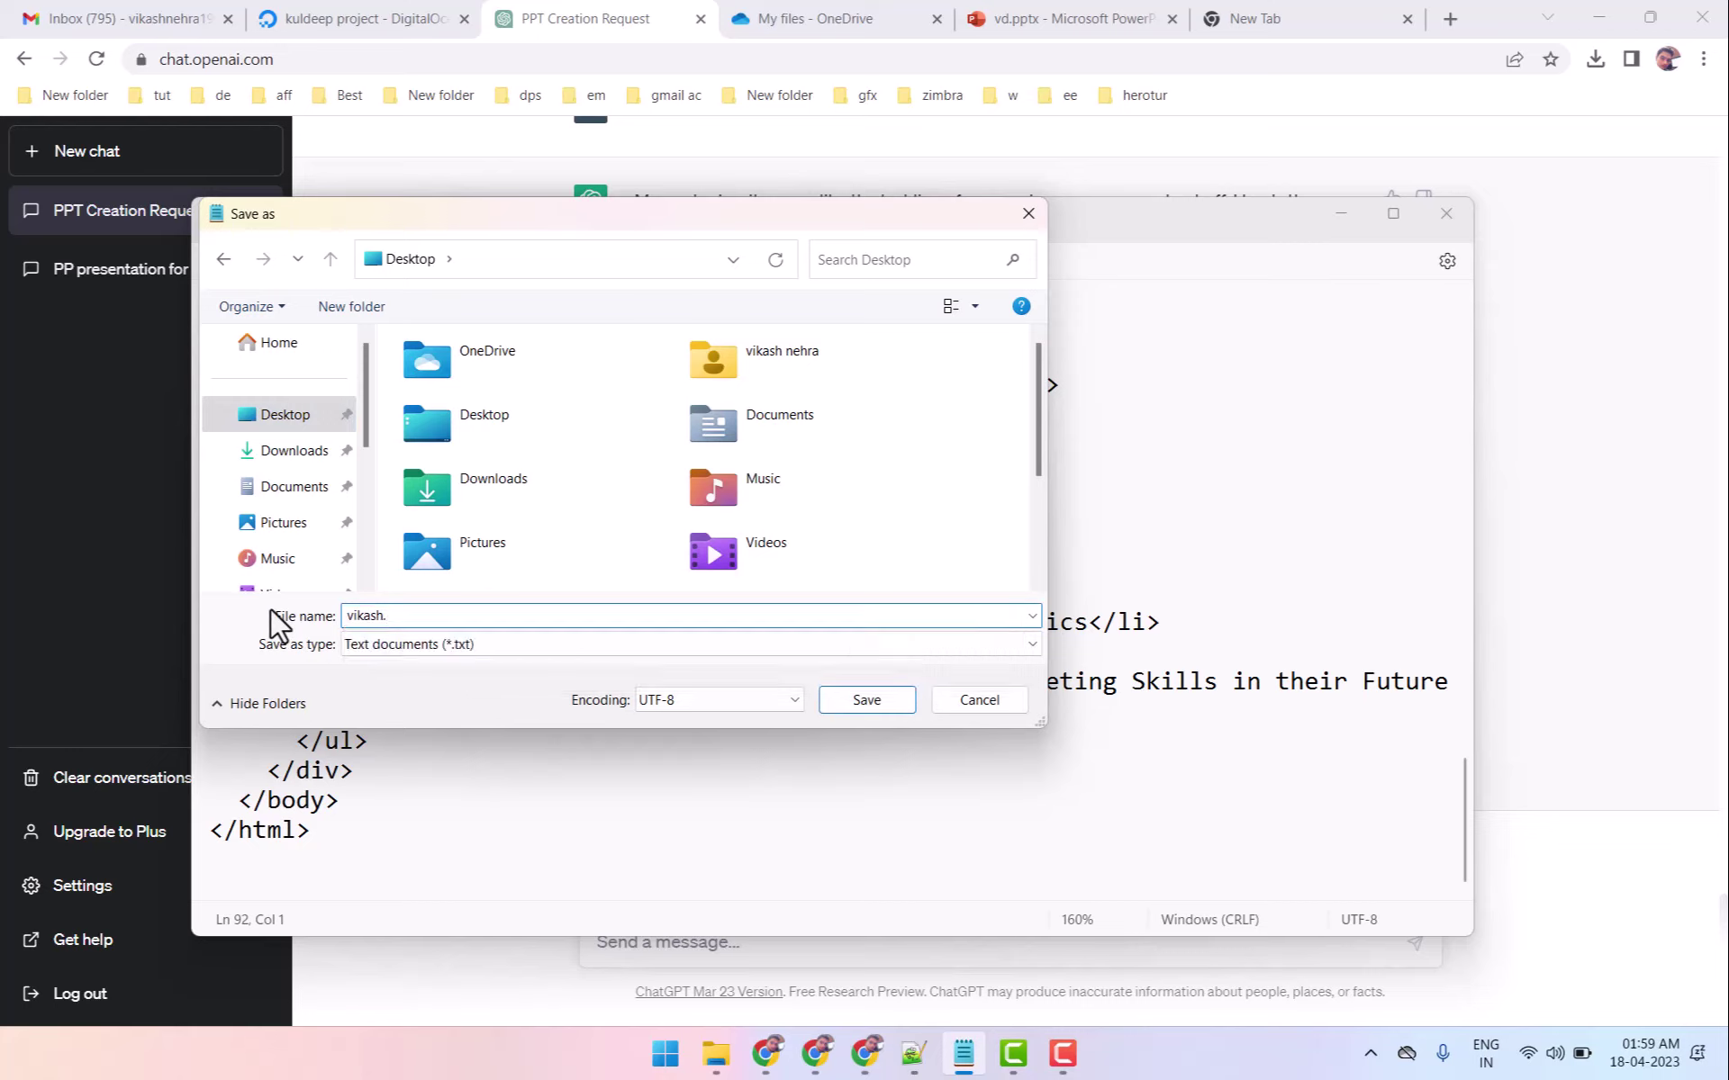
{"action": "type", "text": "html"}
{"action": "key", "text": "BackSpace"}
{"action": "key", "text": "BackSpace"}
{"action": "key", "text": "BackSpace"}
{"action": "key", "text": "BackSpace"}
{"action": "key", "text": "BackSpace"}
{"action": "left_click", "coordinate": [438, 647]}
{"action": "left_click", "coordinate": [427, 683]}
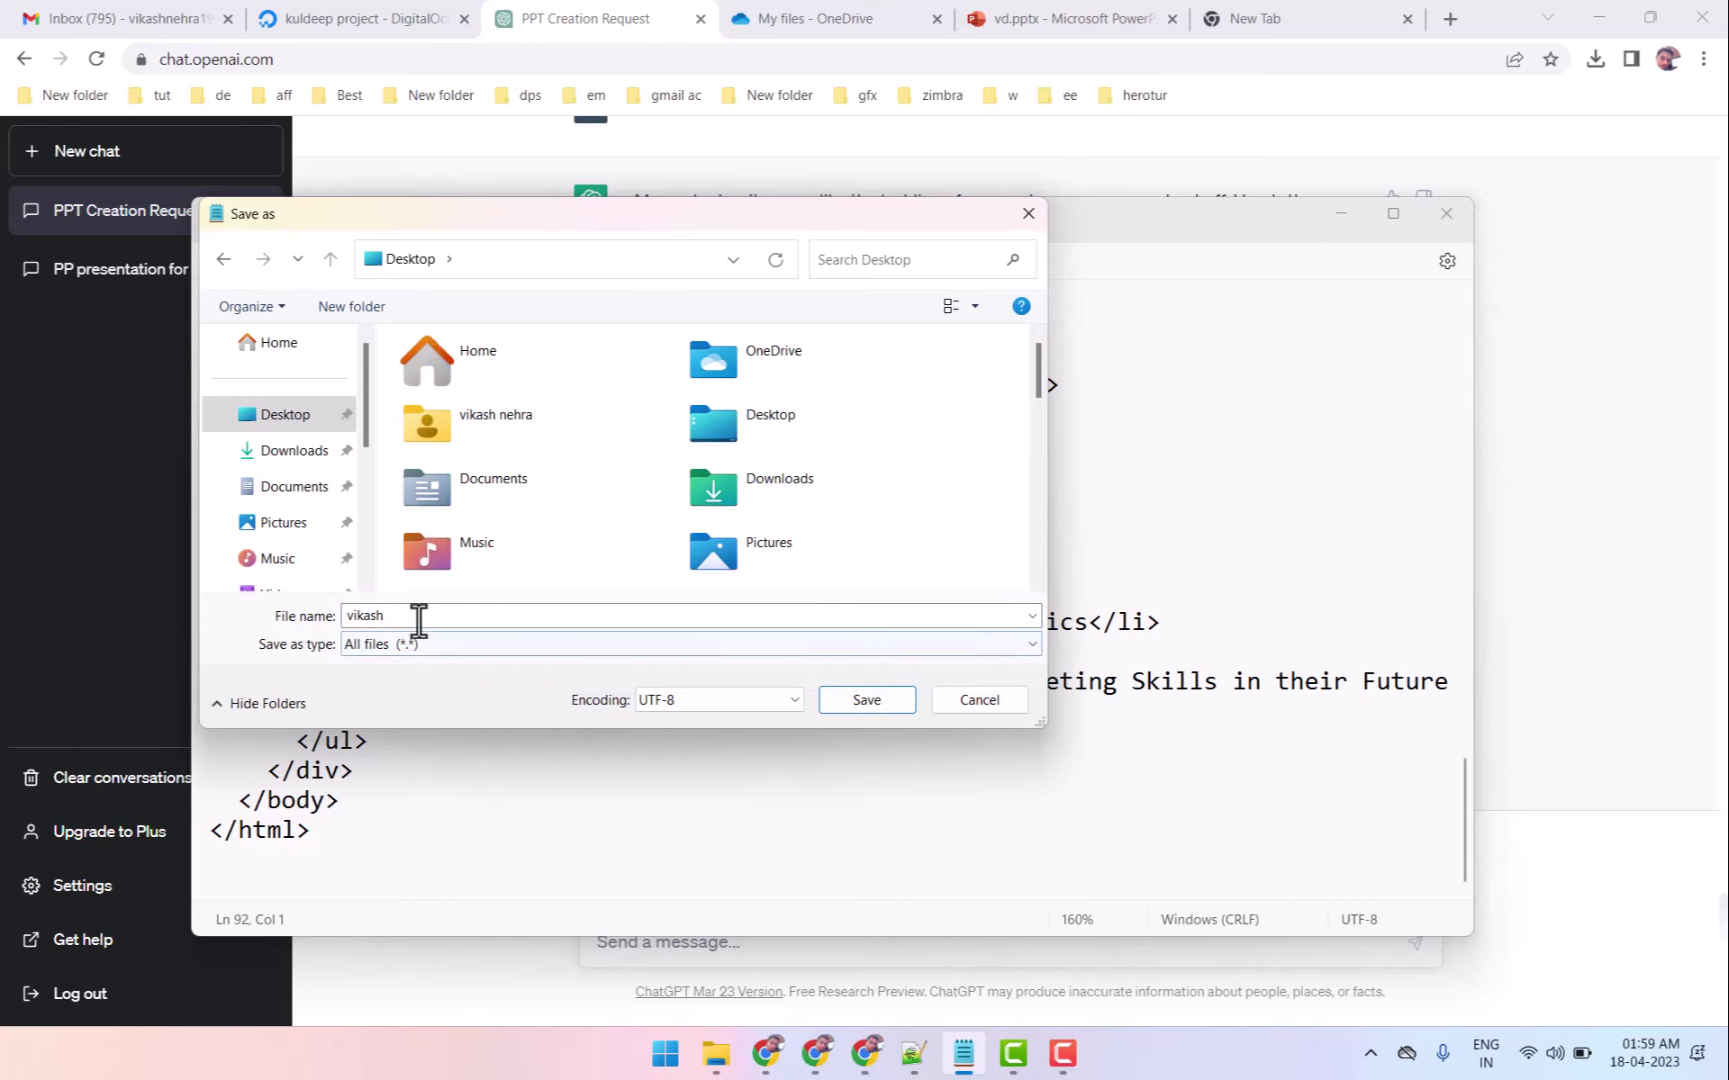
{"action": "left_click", "coordinate": [419, 615]}
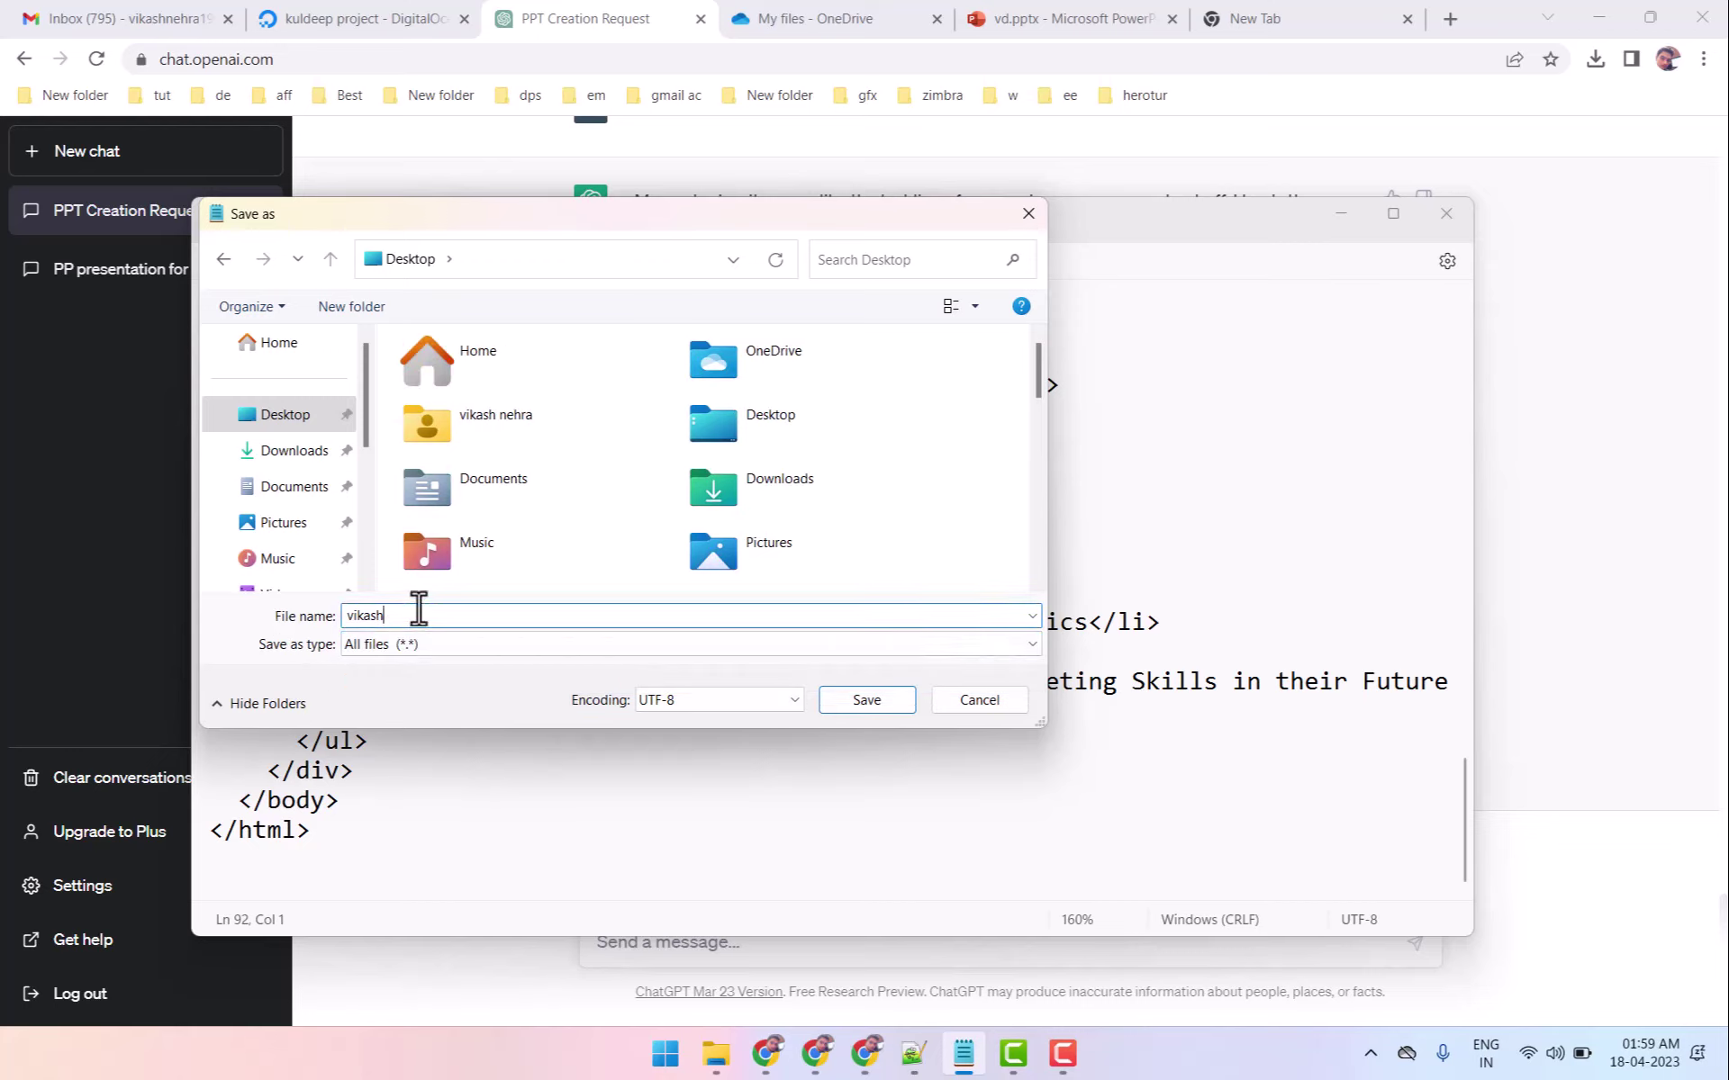
{"action": "type", "text": ".html"}
{"action": "key", "text": "Return"}
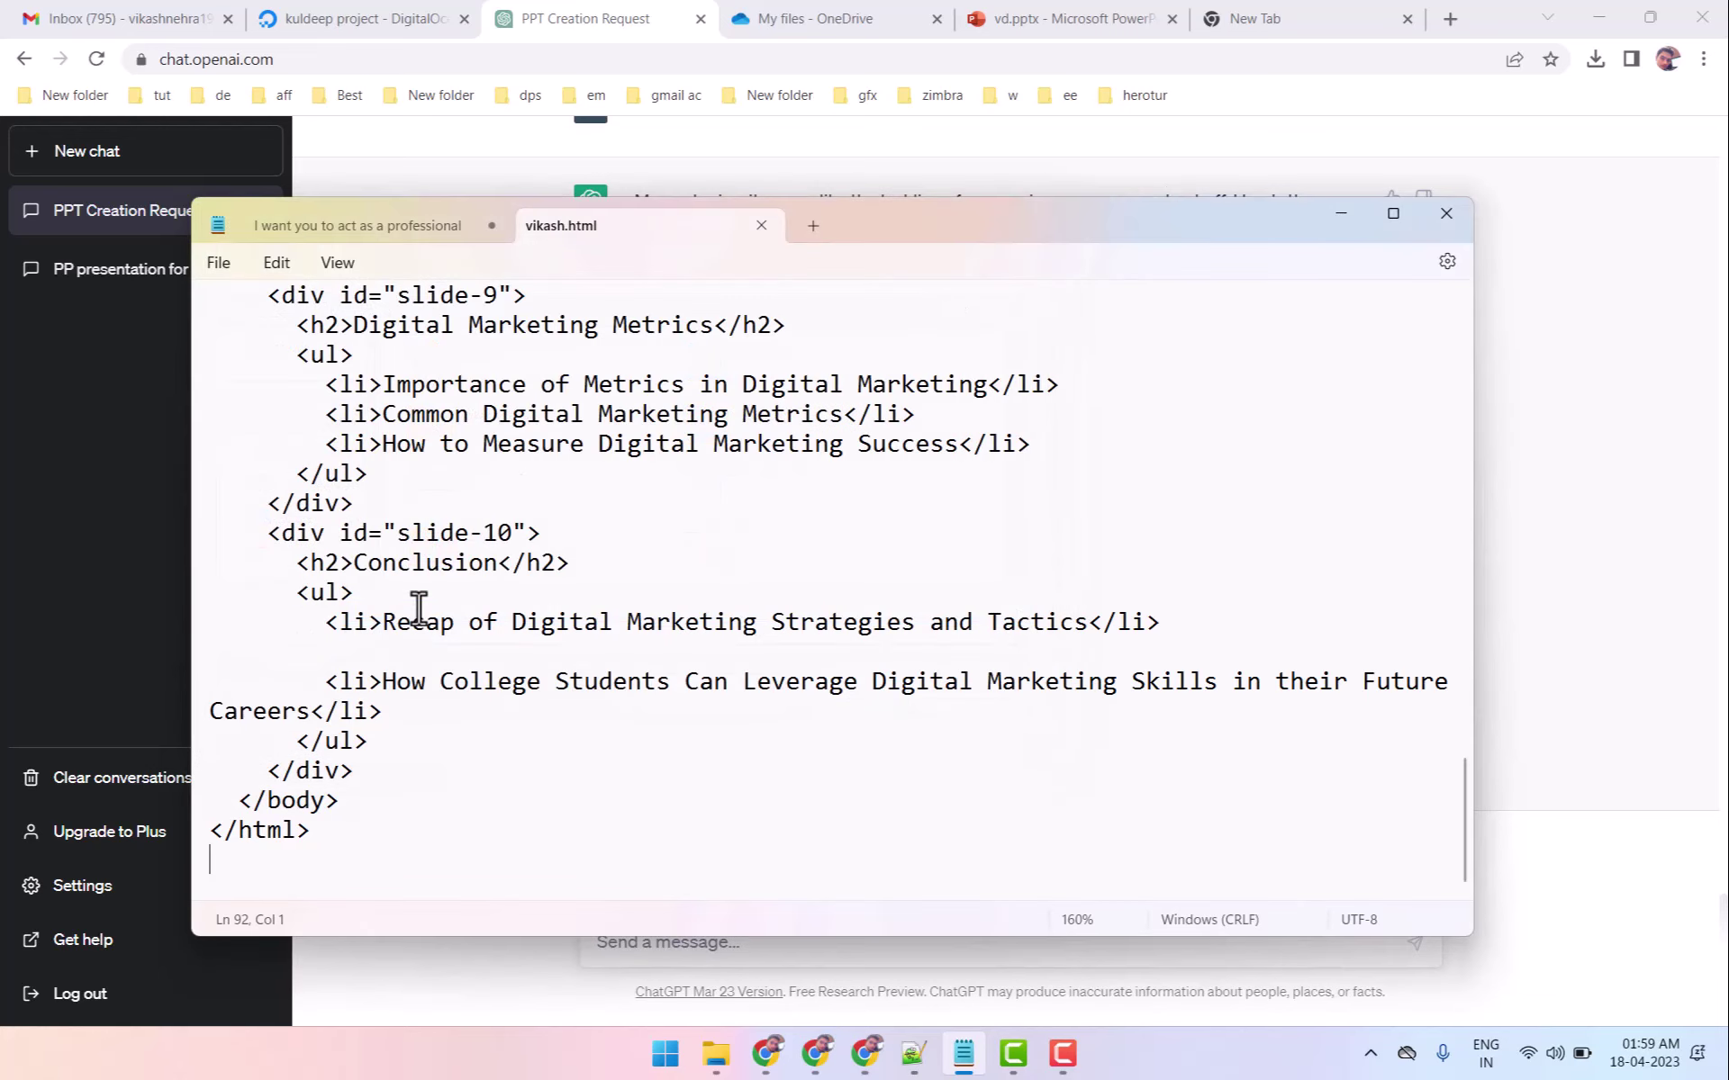
{"action": "left_click", "coordinate": [716, 1053]}
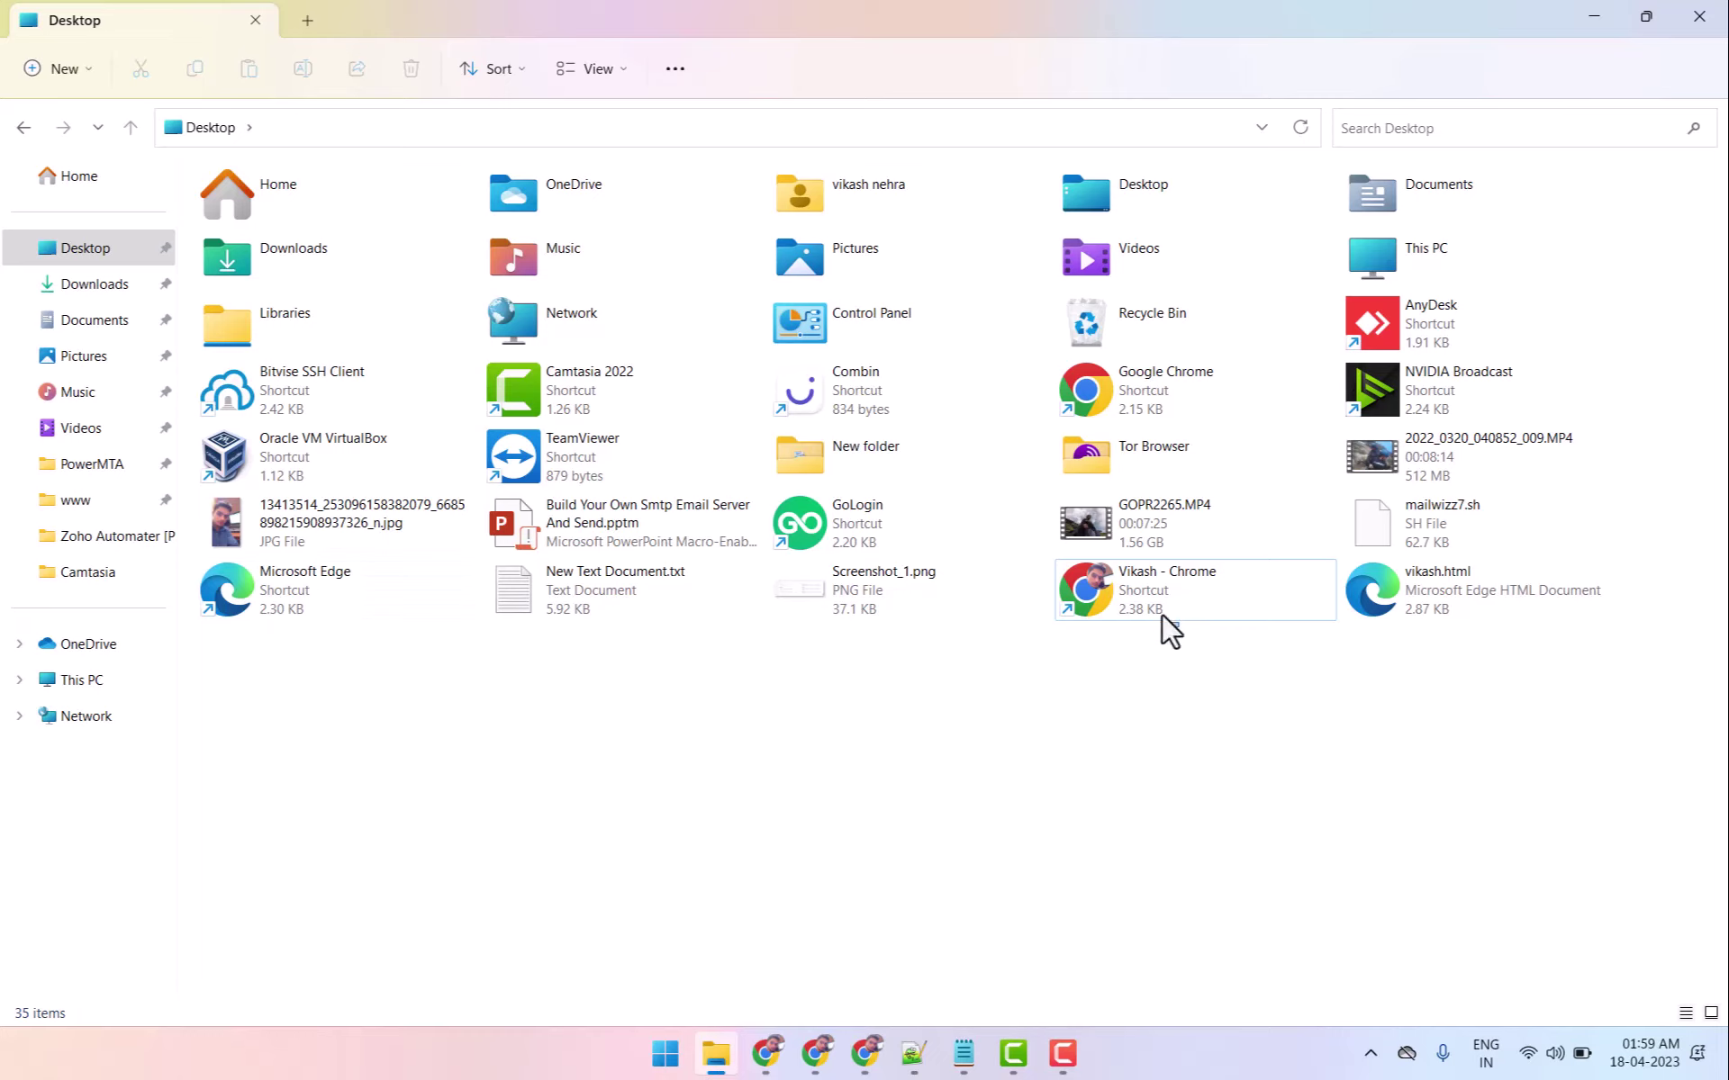
Search for 'word' from the Start menu and launch Microsoft Word.
{"action": "mouse_move", "coordinate": [1178, 627]}
{"action": "left_mouse_down"}
{"action": "mouse_move", "coordinate": [1131, 581]}
{"action": "mouse_move", "coordinate": [1106, 615]}
{"action": "left_mouse_up"}
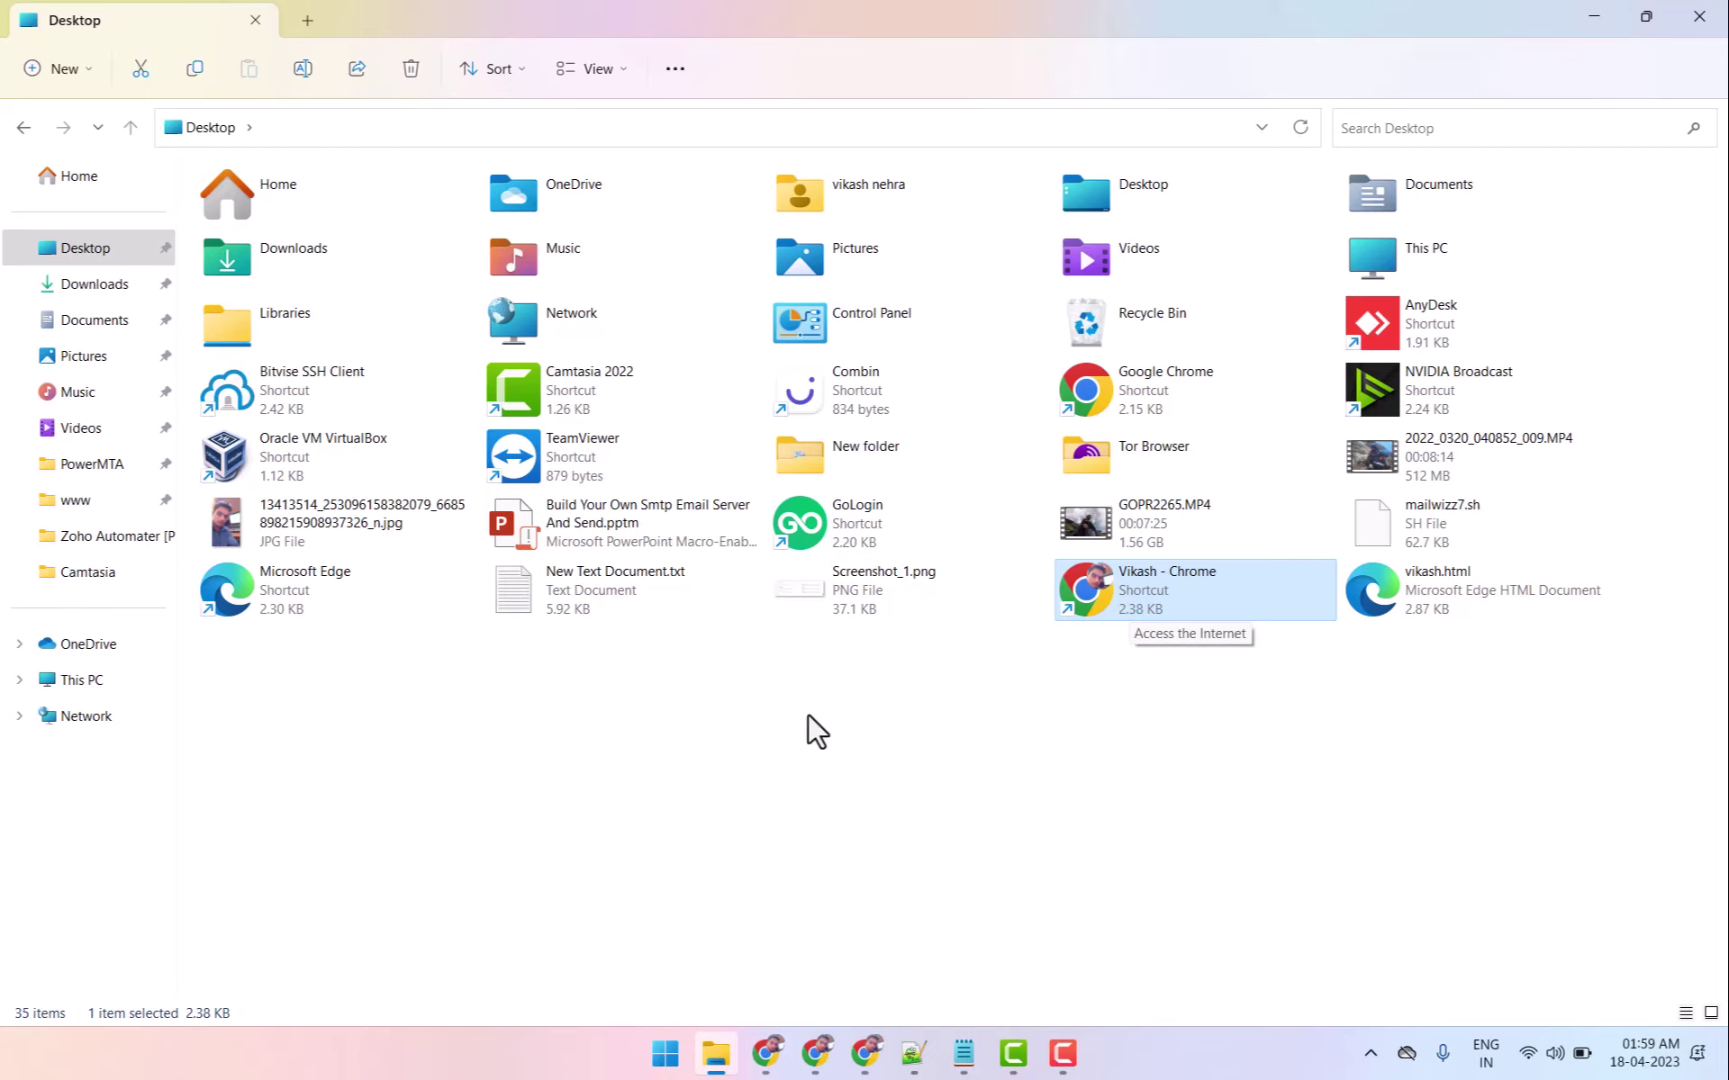
{"action": "left_click", "coordinate": [666, 1055]}
{"action": "type", "text": "w"}
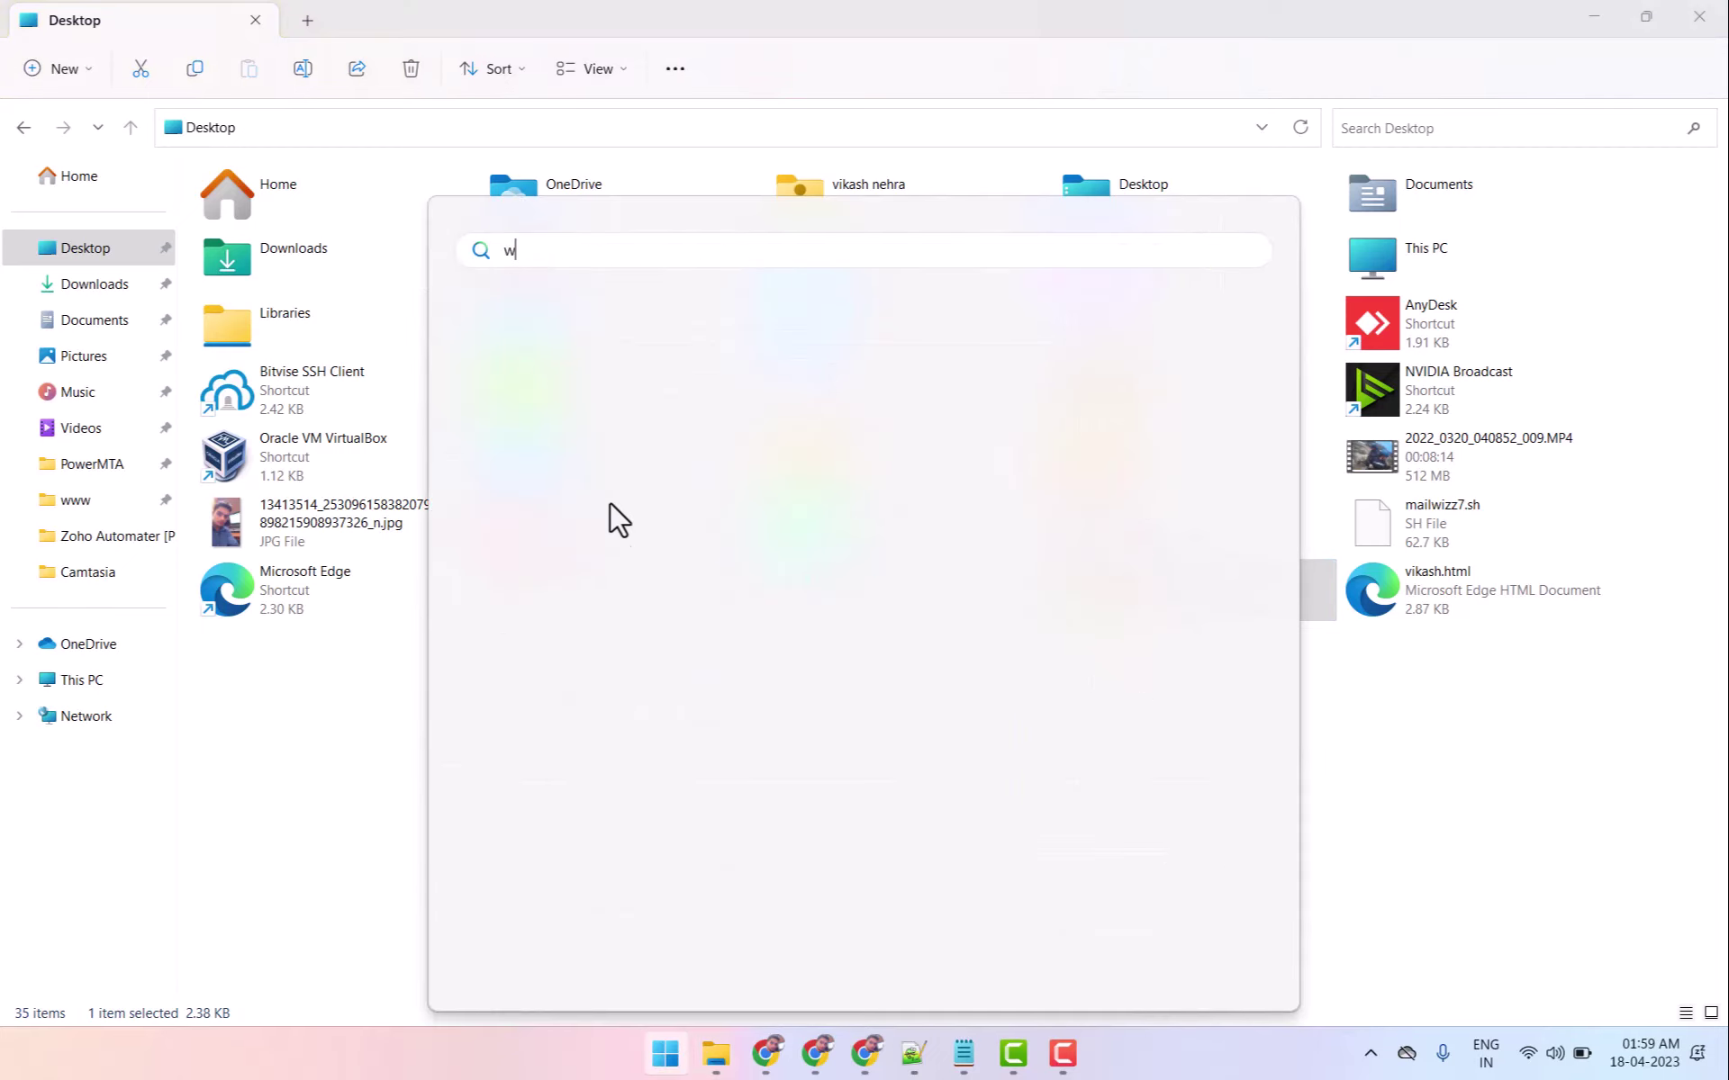
{"action": "type", "text": "ord"}
{"action": "left_click", "coordinate": [597, 419]}
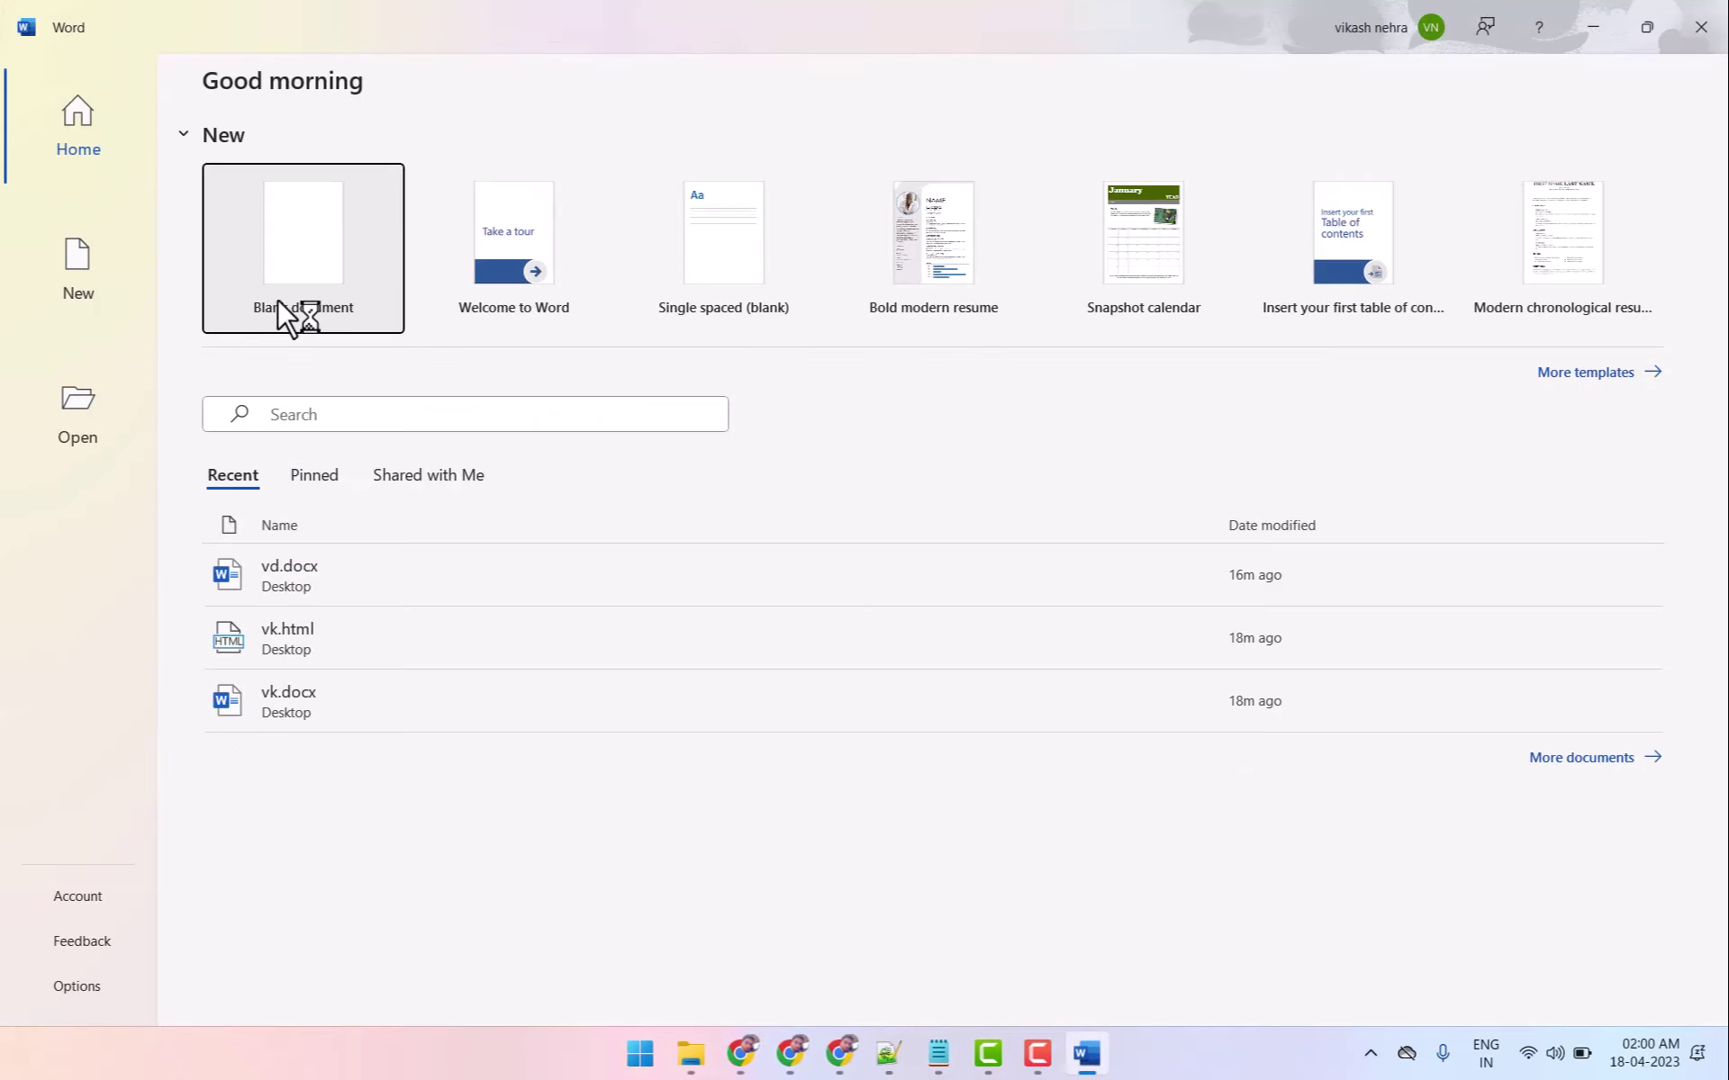
Open vikash.html from the Desktop in Word.
{"action": "left_click", "coordinate": [288, 304]}
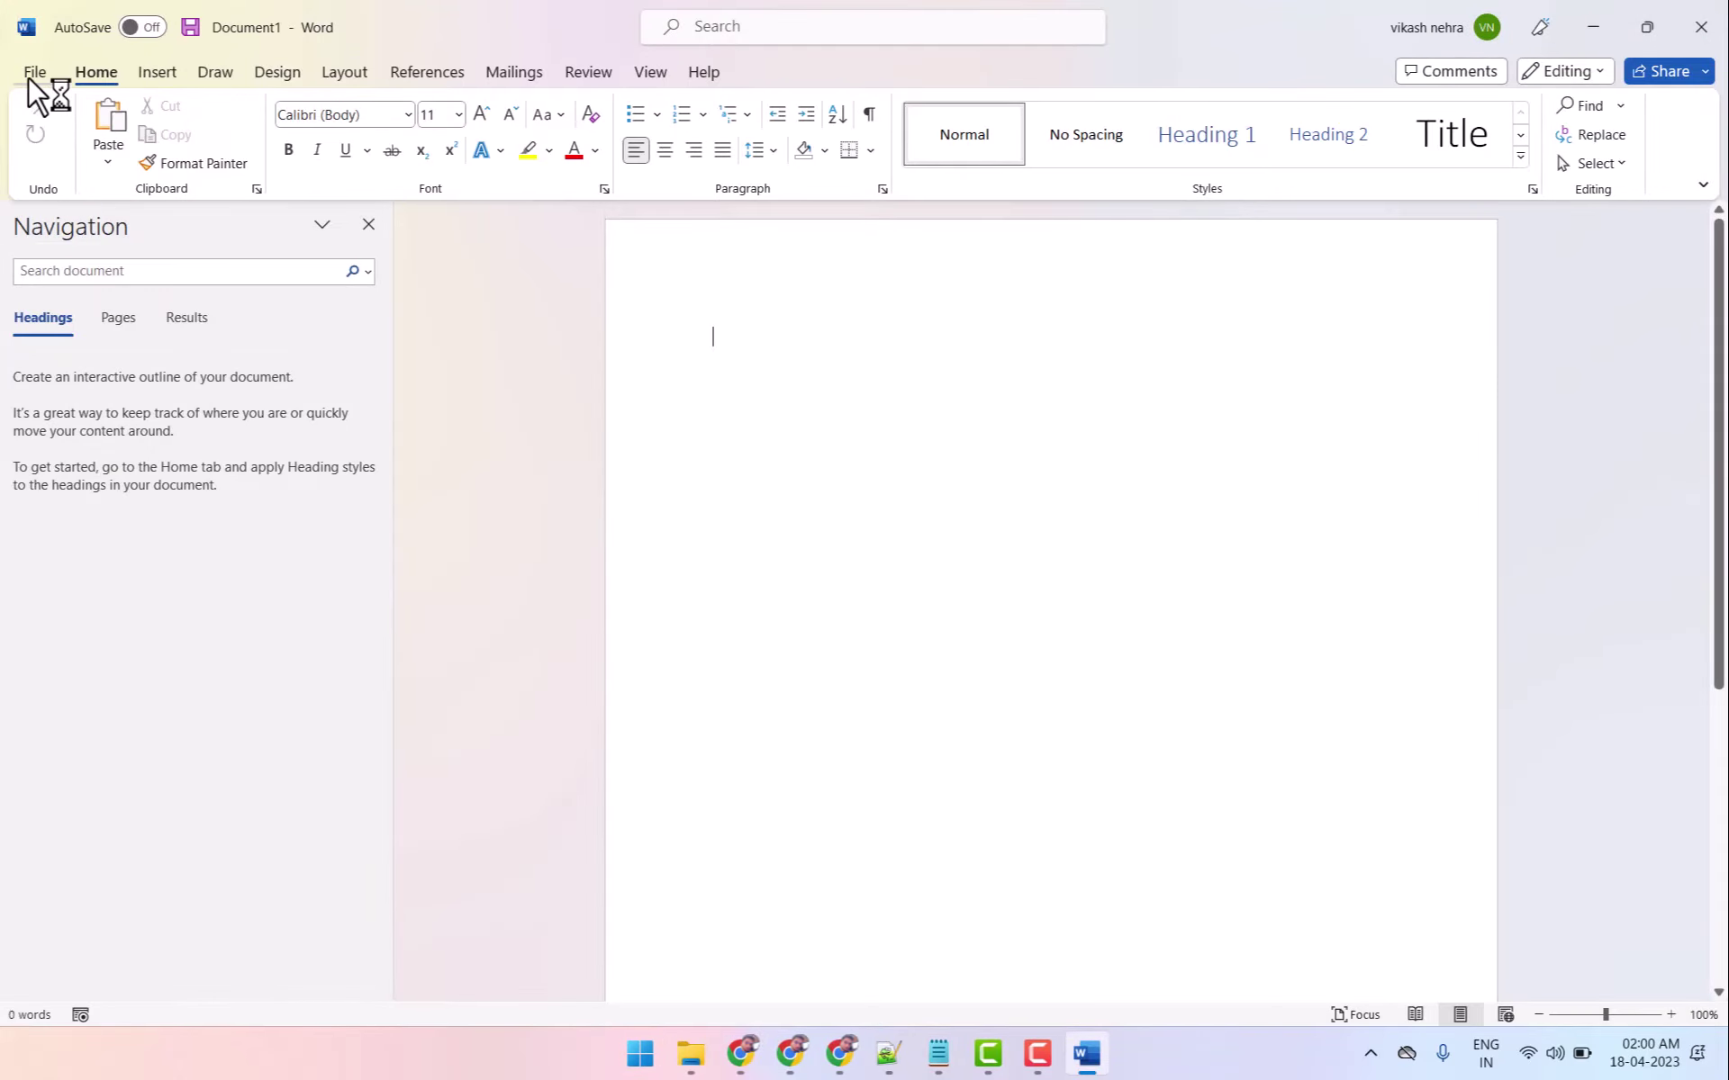
{"action": "left_click", "coordinate": [32, 74]}
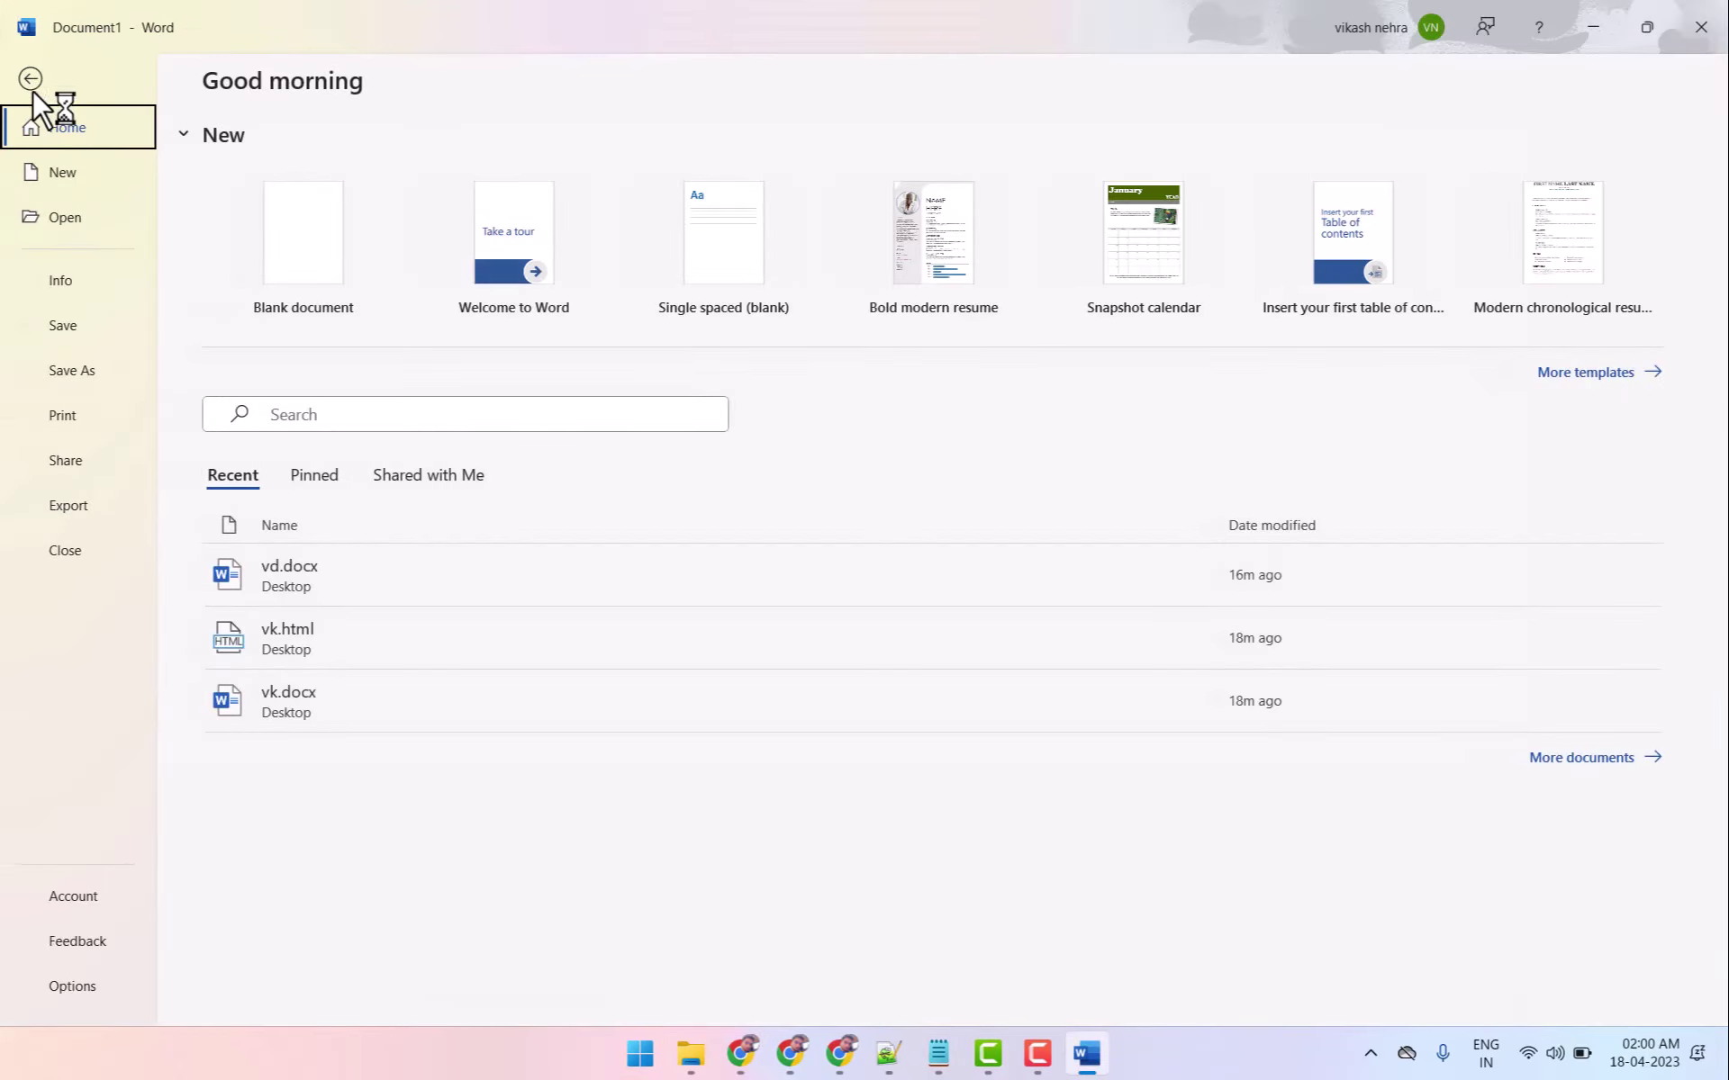
{"action": "left_click", "coordinate": [65, 218]}
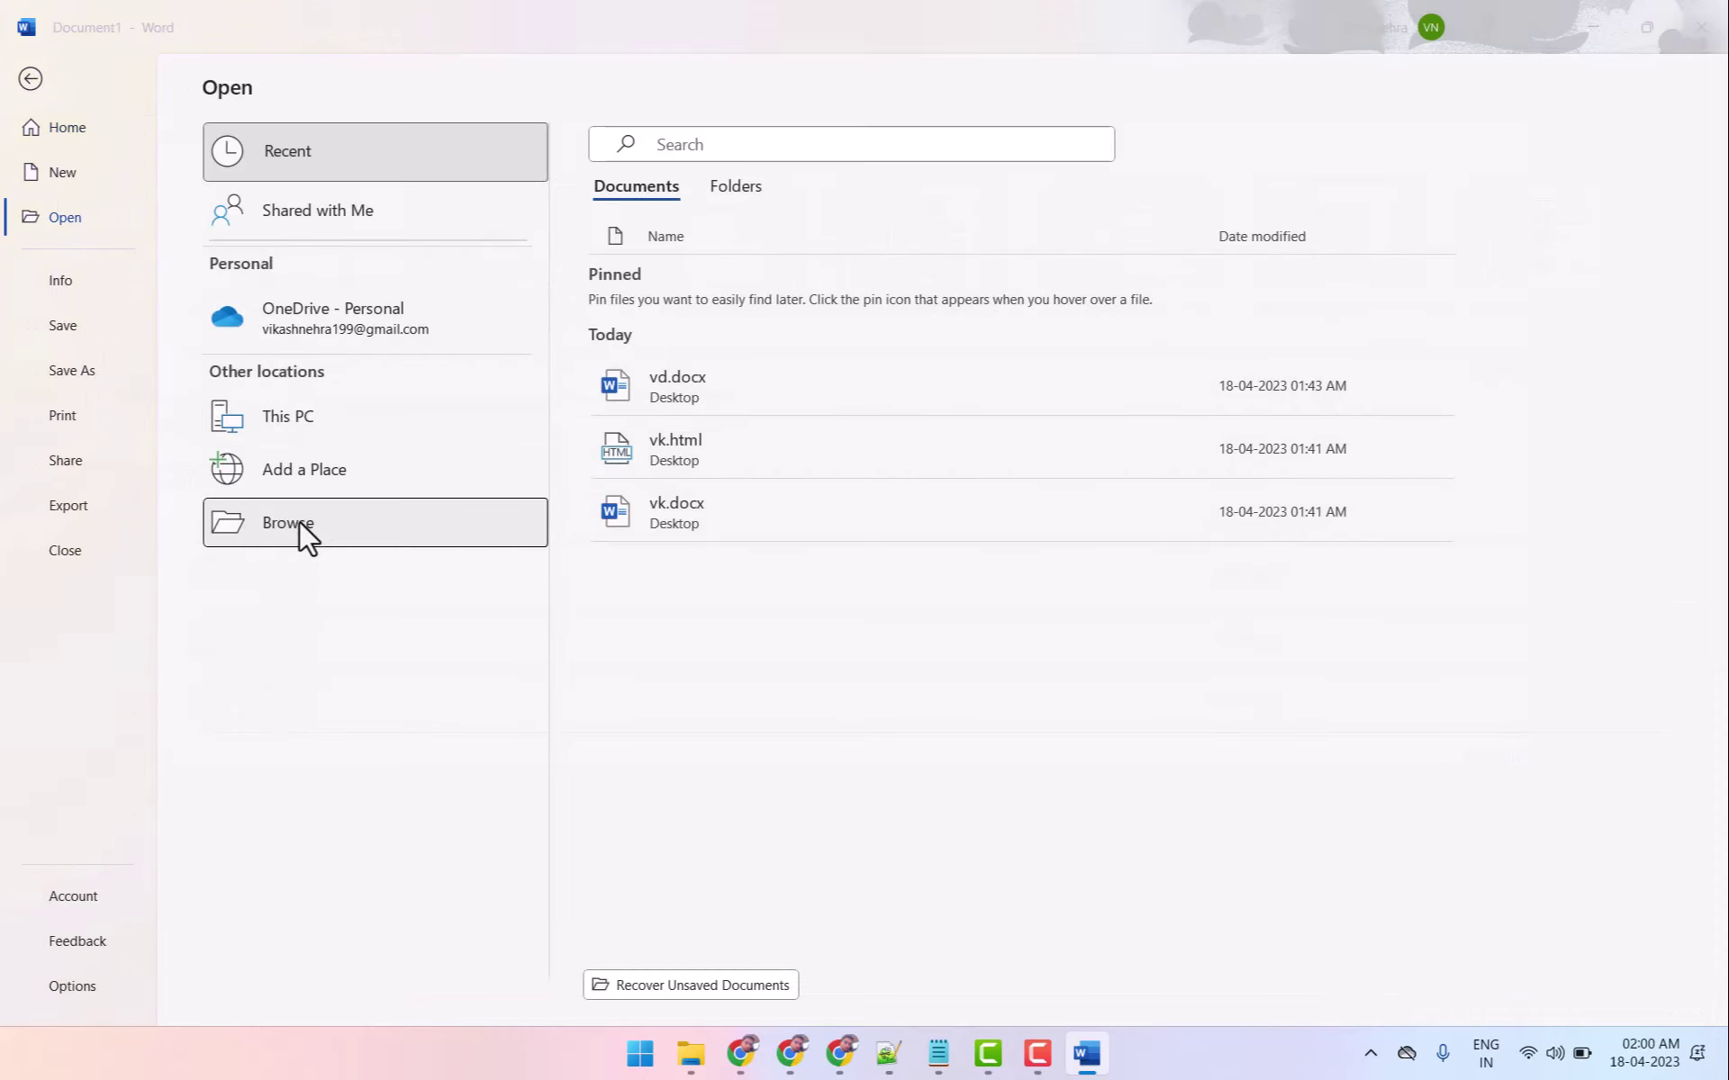
{"action": "left_click", "coordinate": [299, 523]}
{"action": "left_click", "coordinate": [90, 218]}
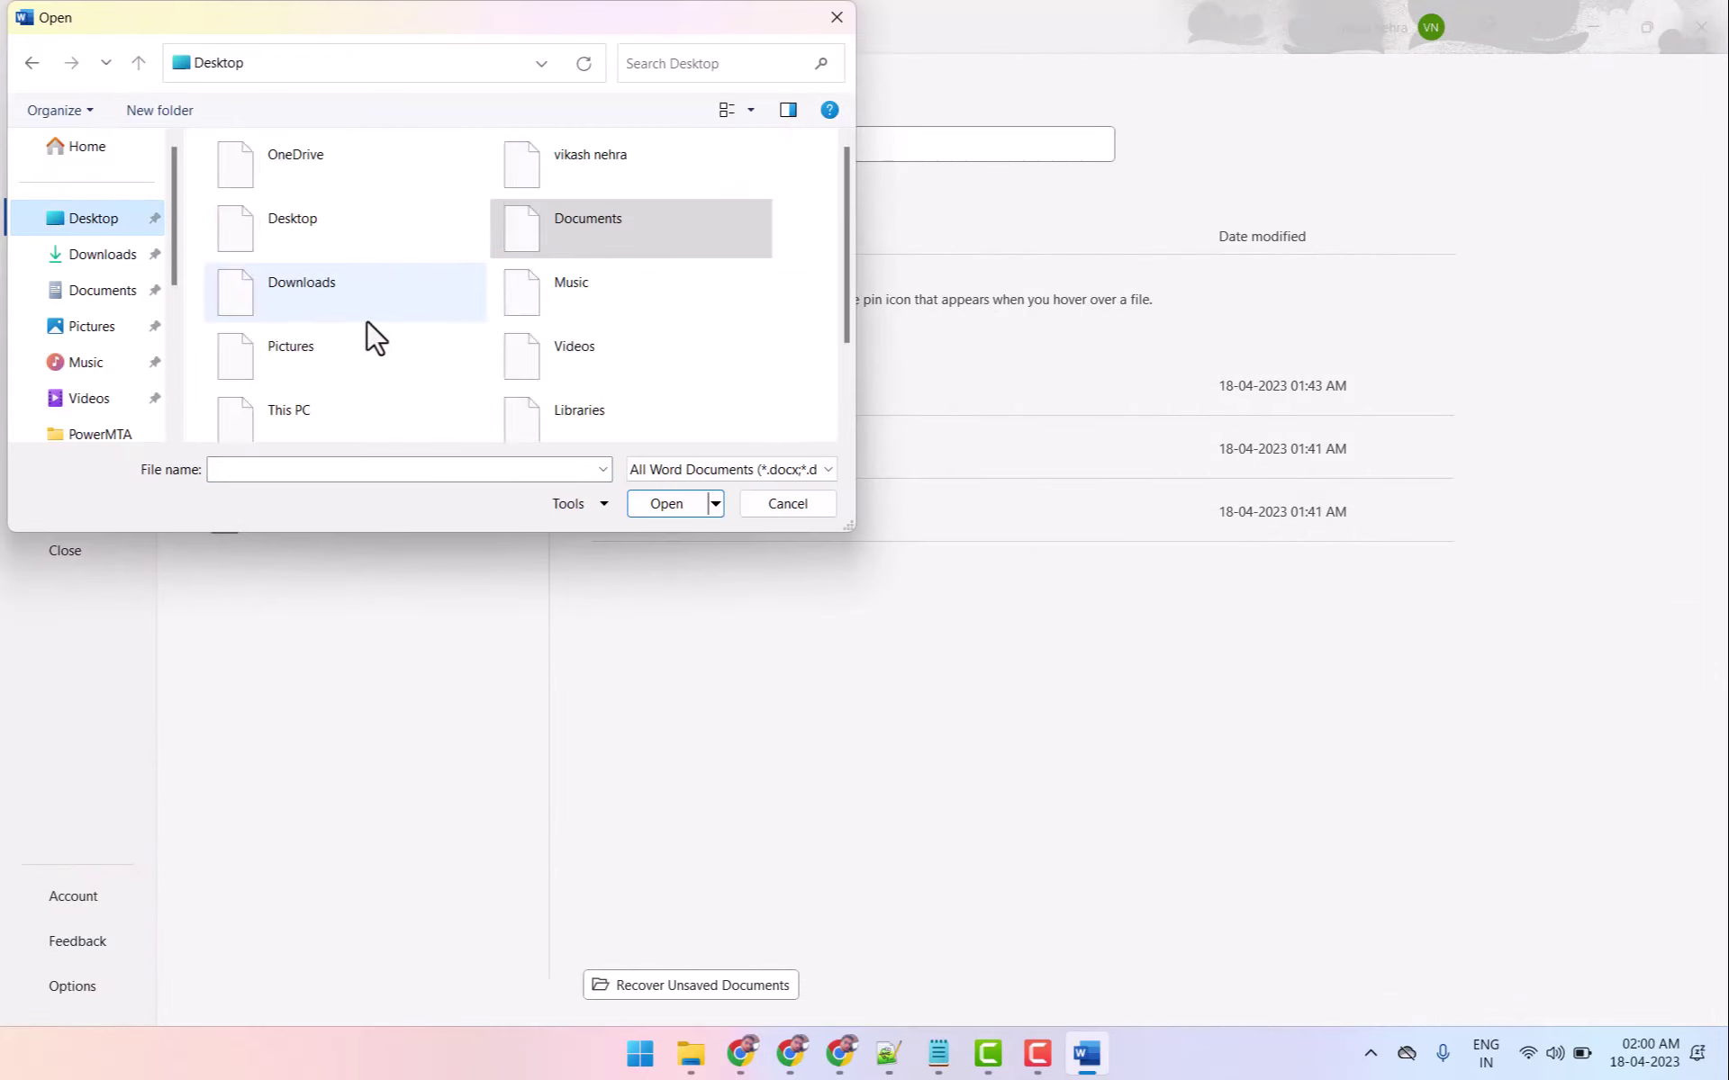
{"action": "scroll", "coordinate": [376, 337], "scroll_direction": "down", "scroll_amount": 2}
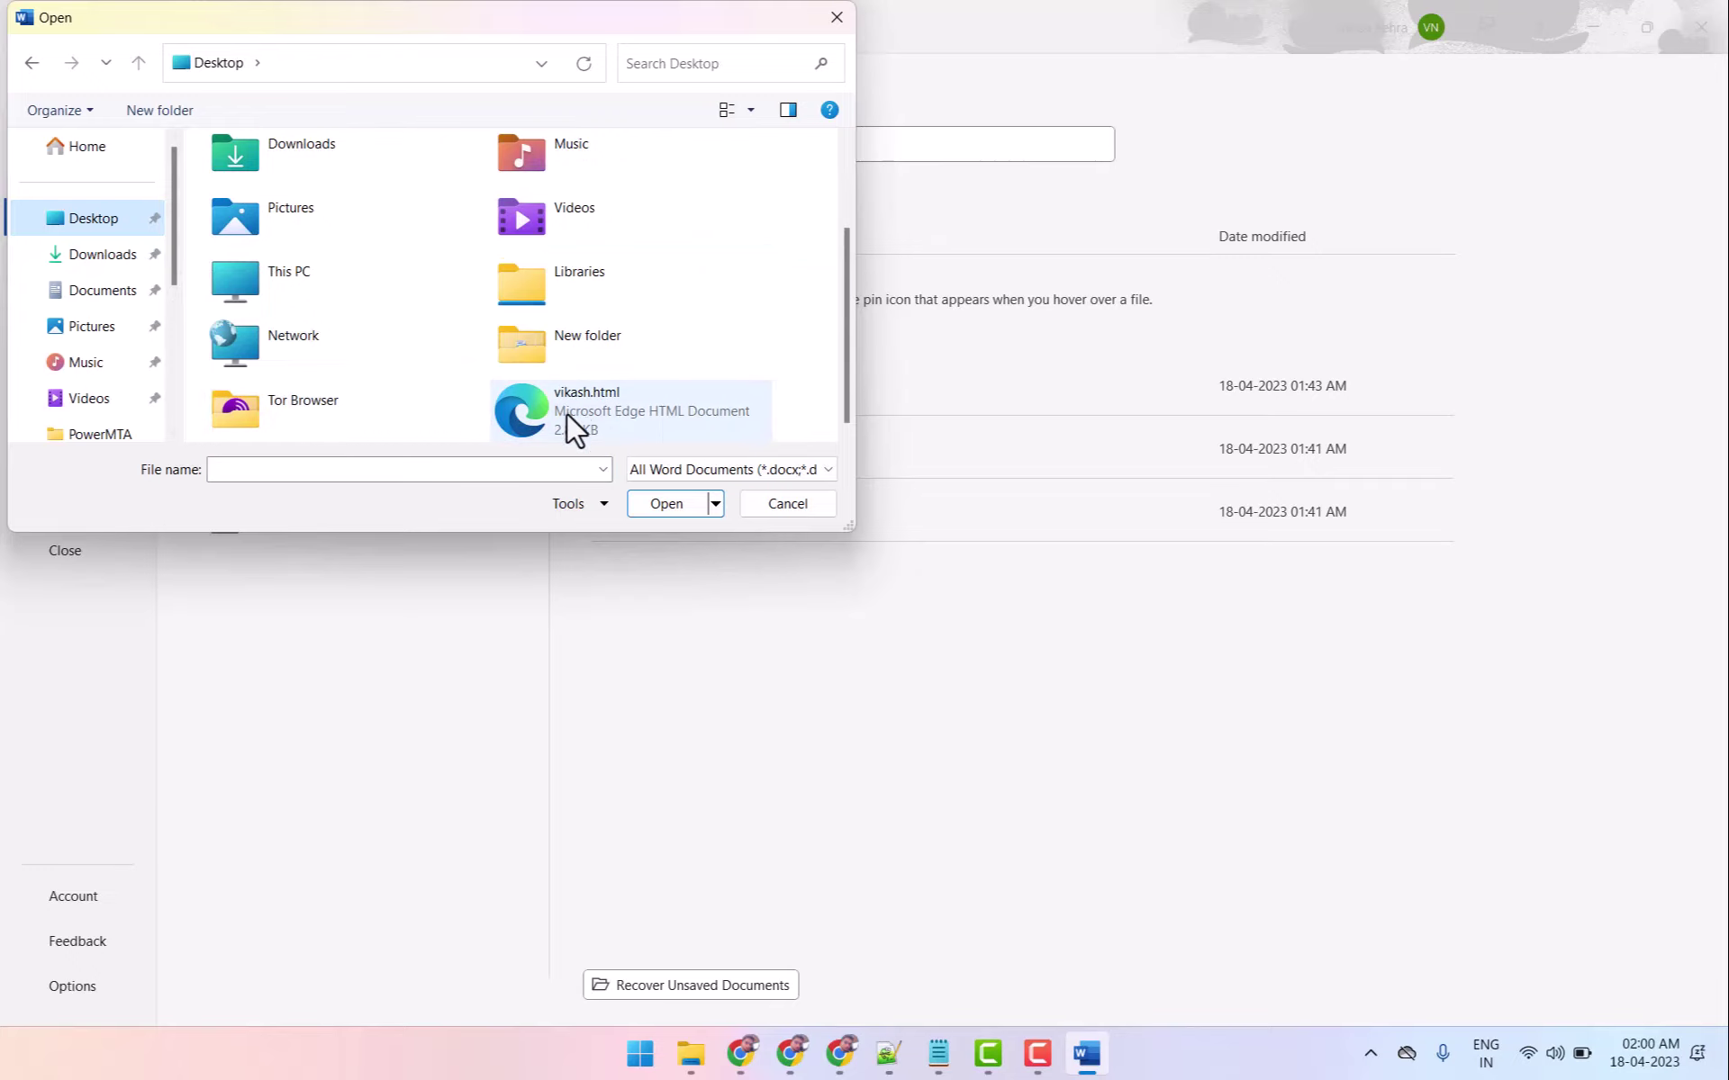
{"action": "left_click", "coordinate": [662, 423]}
{"action": "left_click", "coordinate": [666, 503]}
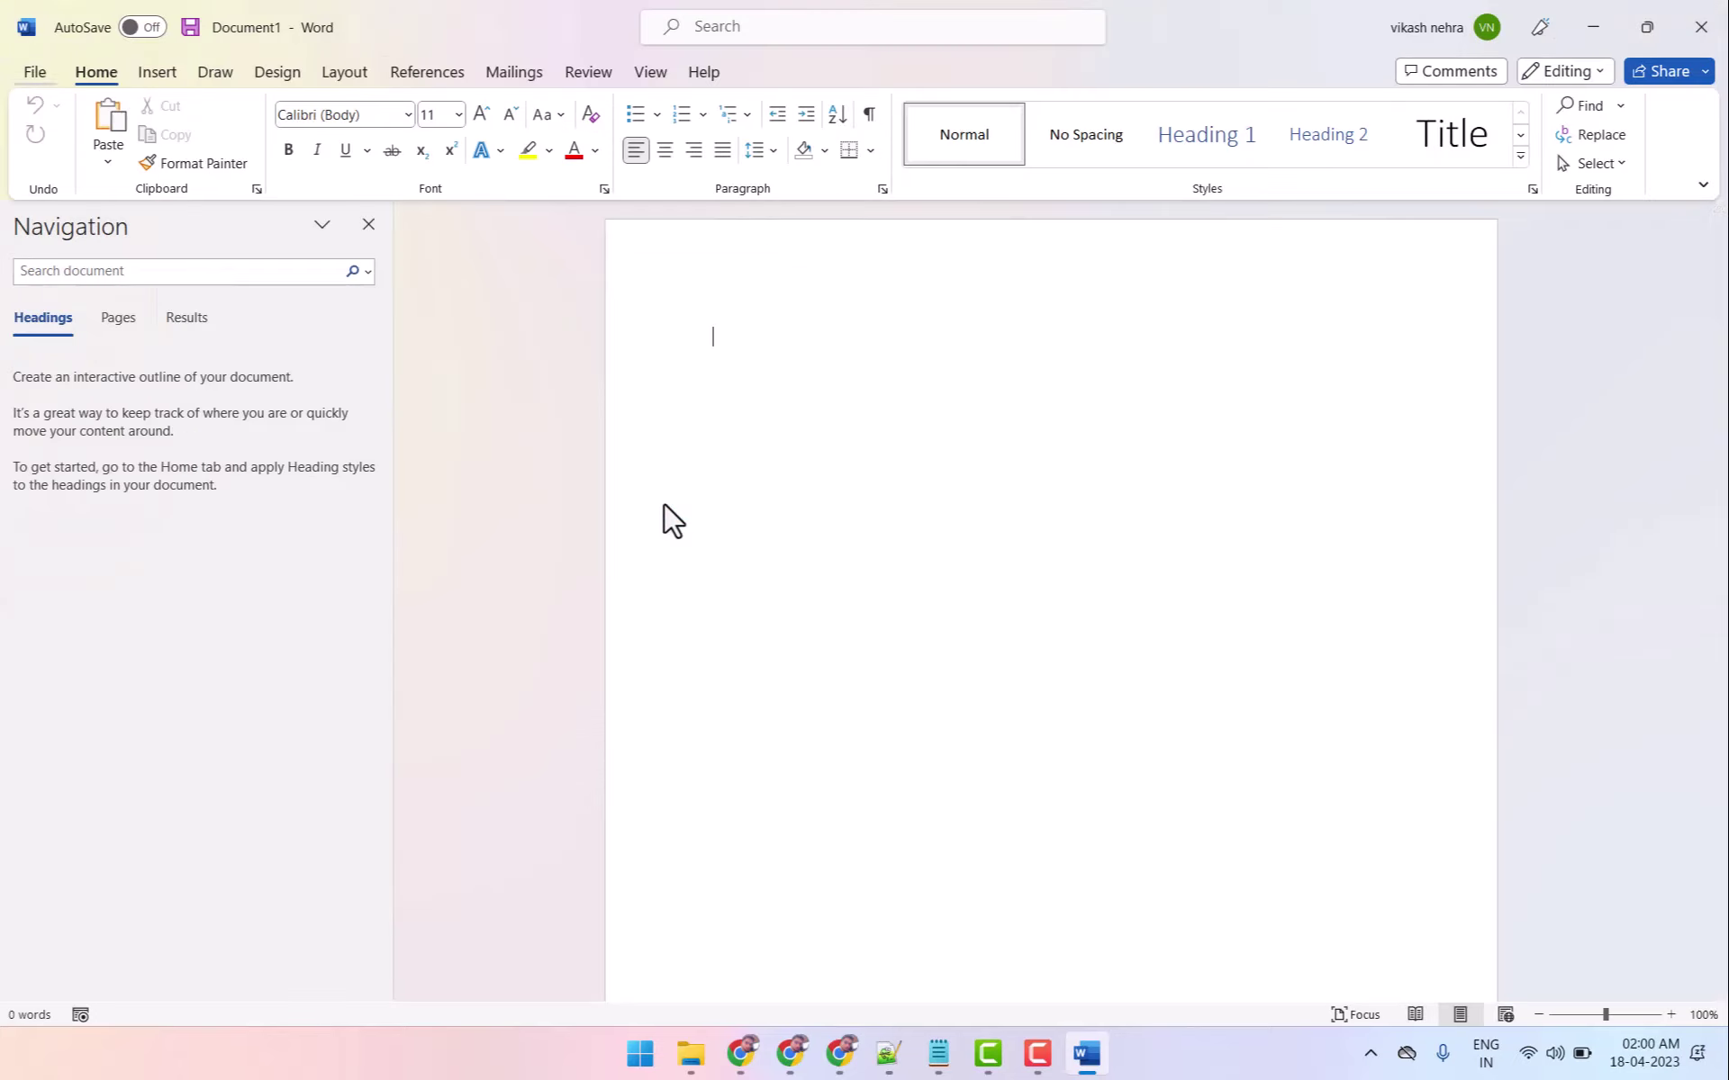
Scroll through the Digital Marketing headings and bullets and return to the title.
{"action": "scroll", "coordinate": [865, 592], "scroll_direction": "down", "scroll_amount": 5}
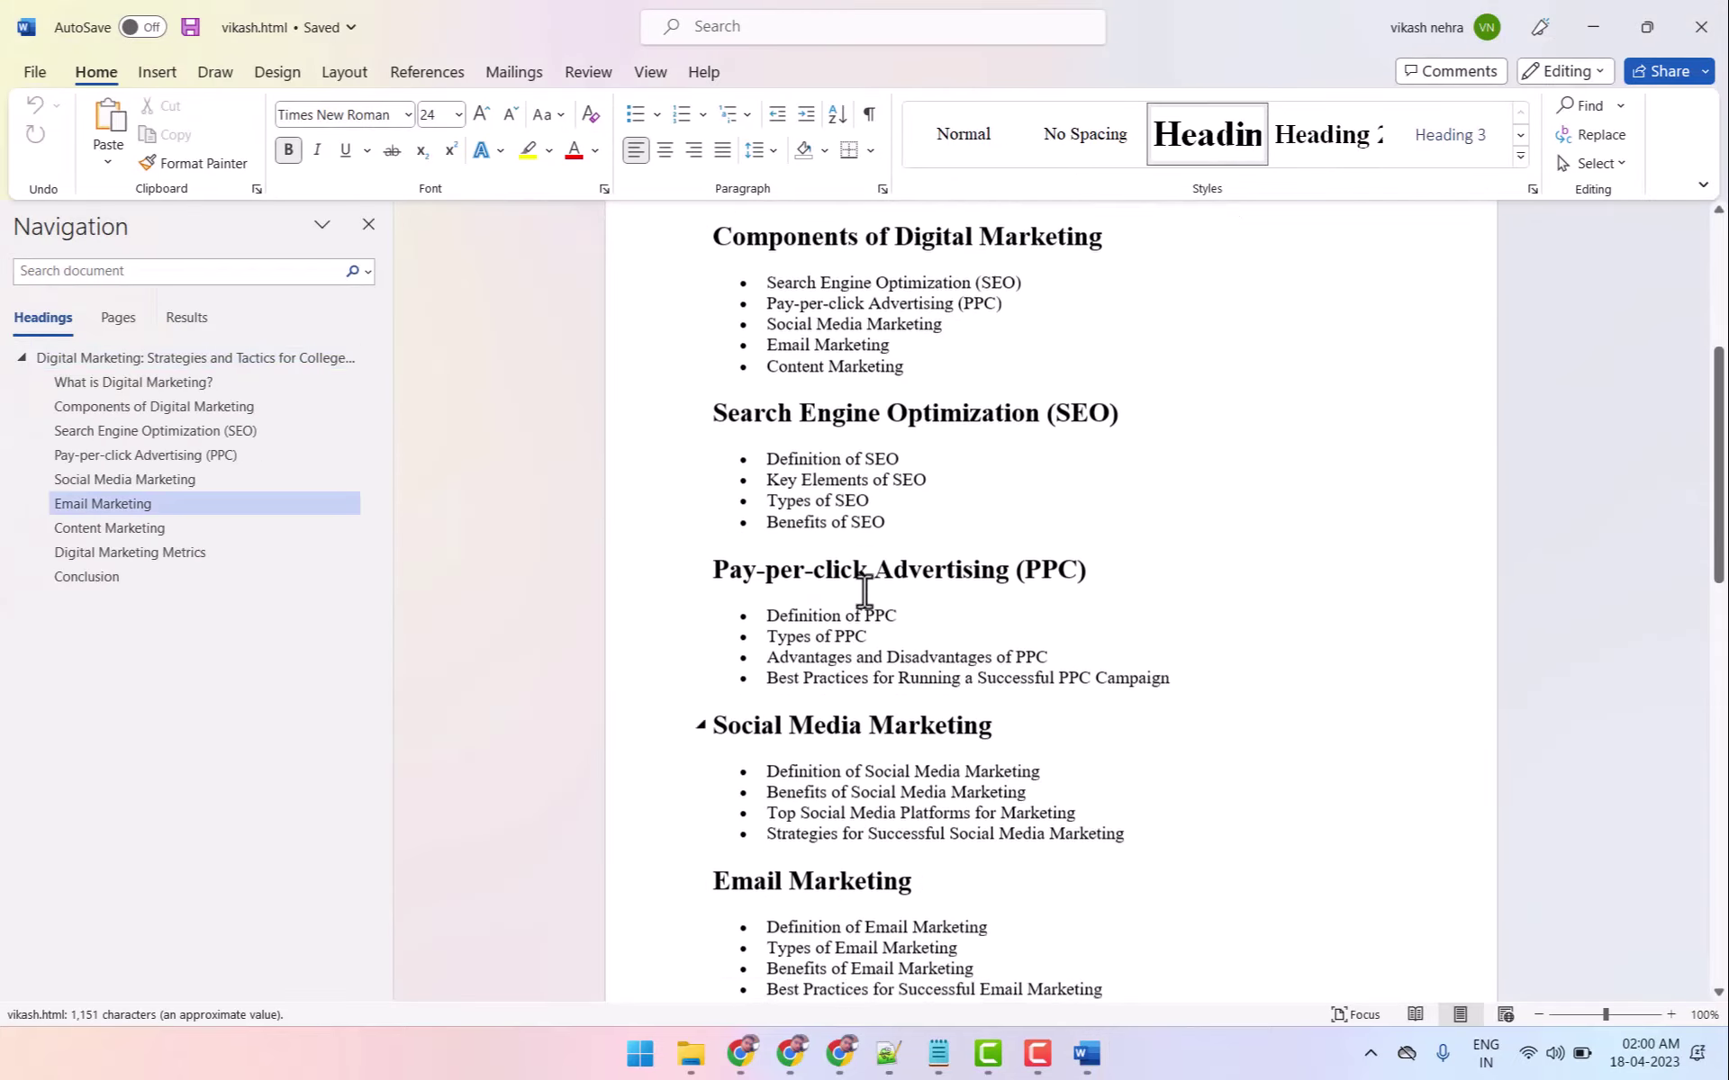
{"action": "scroll", "coordinate": [862, 594], "scroll_direction": "down", "scroll_amount": 5}
{"action": "scroll", "coordinate": [865, 579], "scroll_direction": "down", "scroll_amount": 2}
{"action": "scroll", "coordinate": [873, 699], "scroll_direction": "down", "scroll_amount": 5}
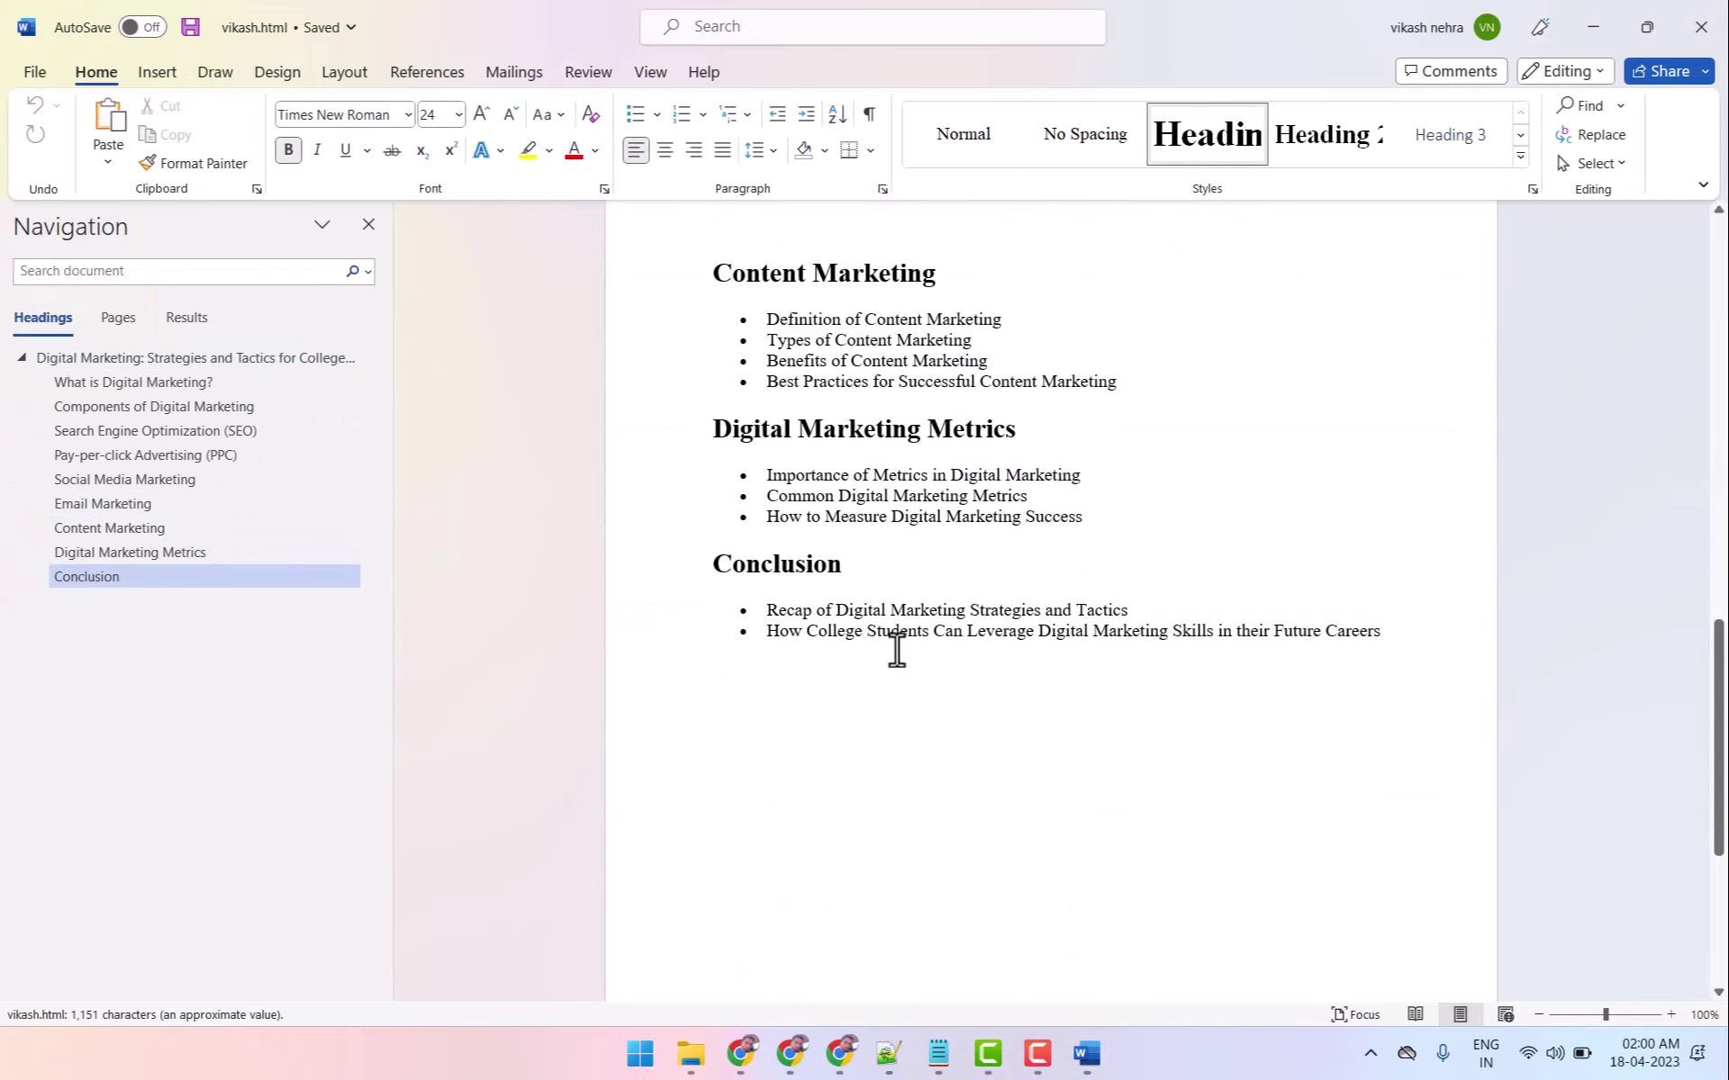
{"action": "scroll", "coordinate": [895, 649], "scroll_direction": "up", "scroll_amount": 1}
{"action": "scroll", "coordinate": [896, 648], "scroll_direction": "up", "scroll_amount": 4}
{"action": "scroll", "coordinate": [865, 618], "scroll_direction": "up", "scroll_amount": 5}
{"action": "scroll", "coordinate": [858, 617], "scroll_direction": "up", "scroll_amount": 7}
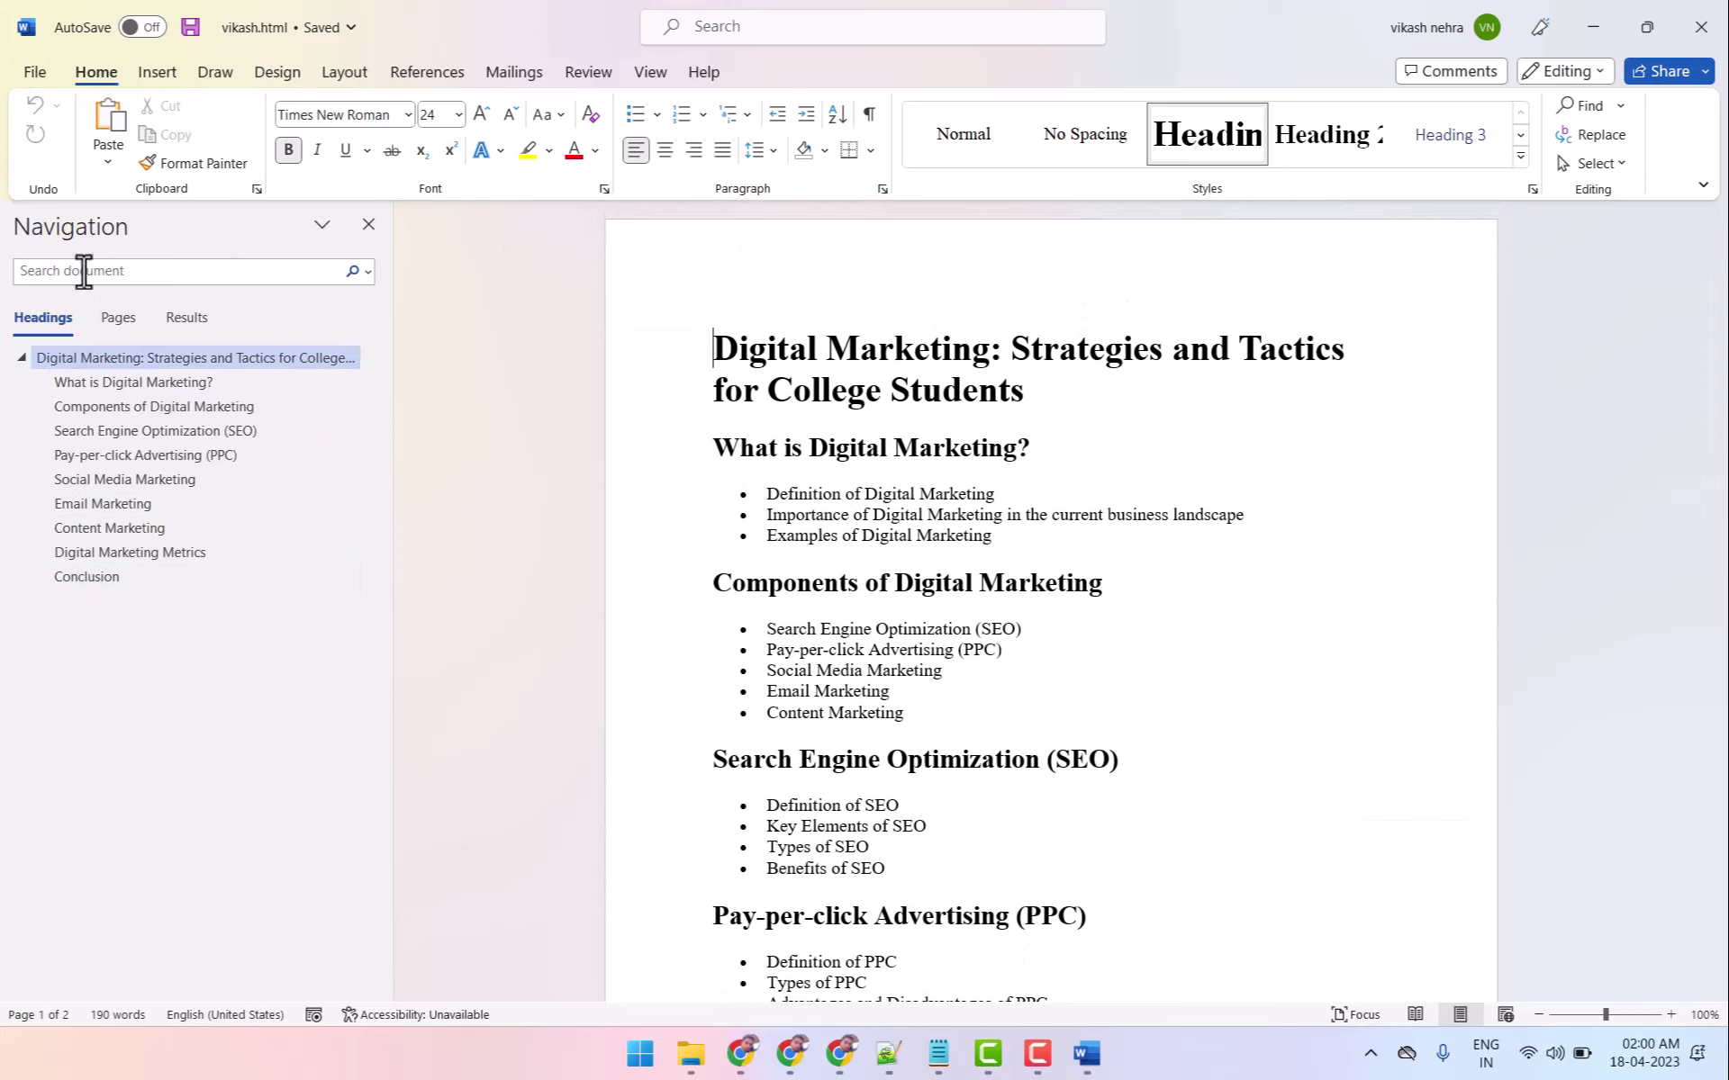
{"action": "left_click", "coordinate": [180, 358]}
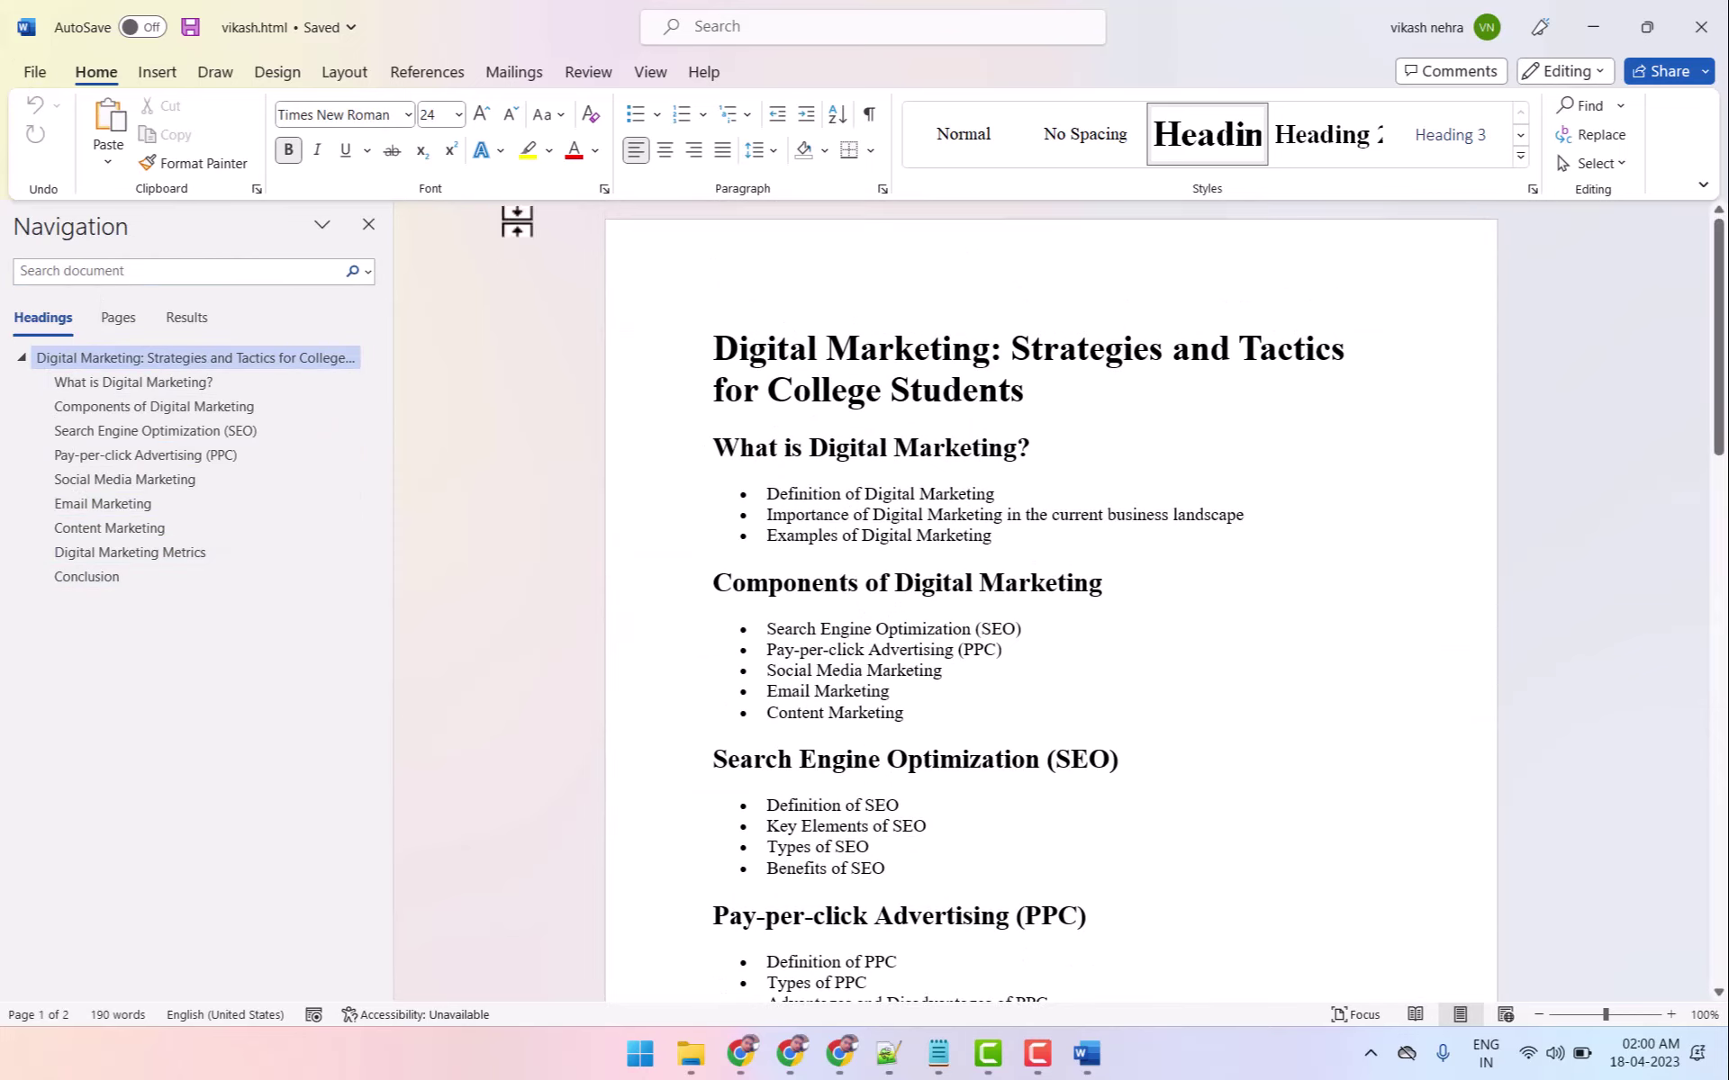
{"action": "left_click", "coordinate": [34, 71]}
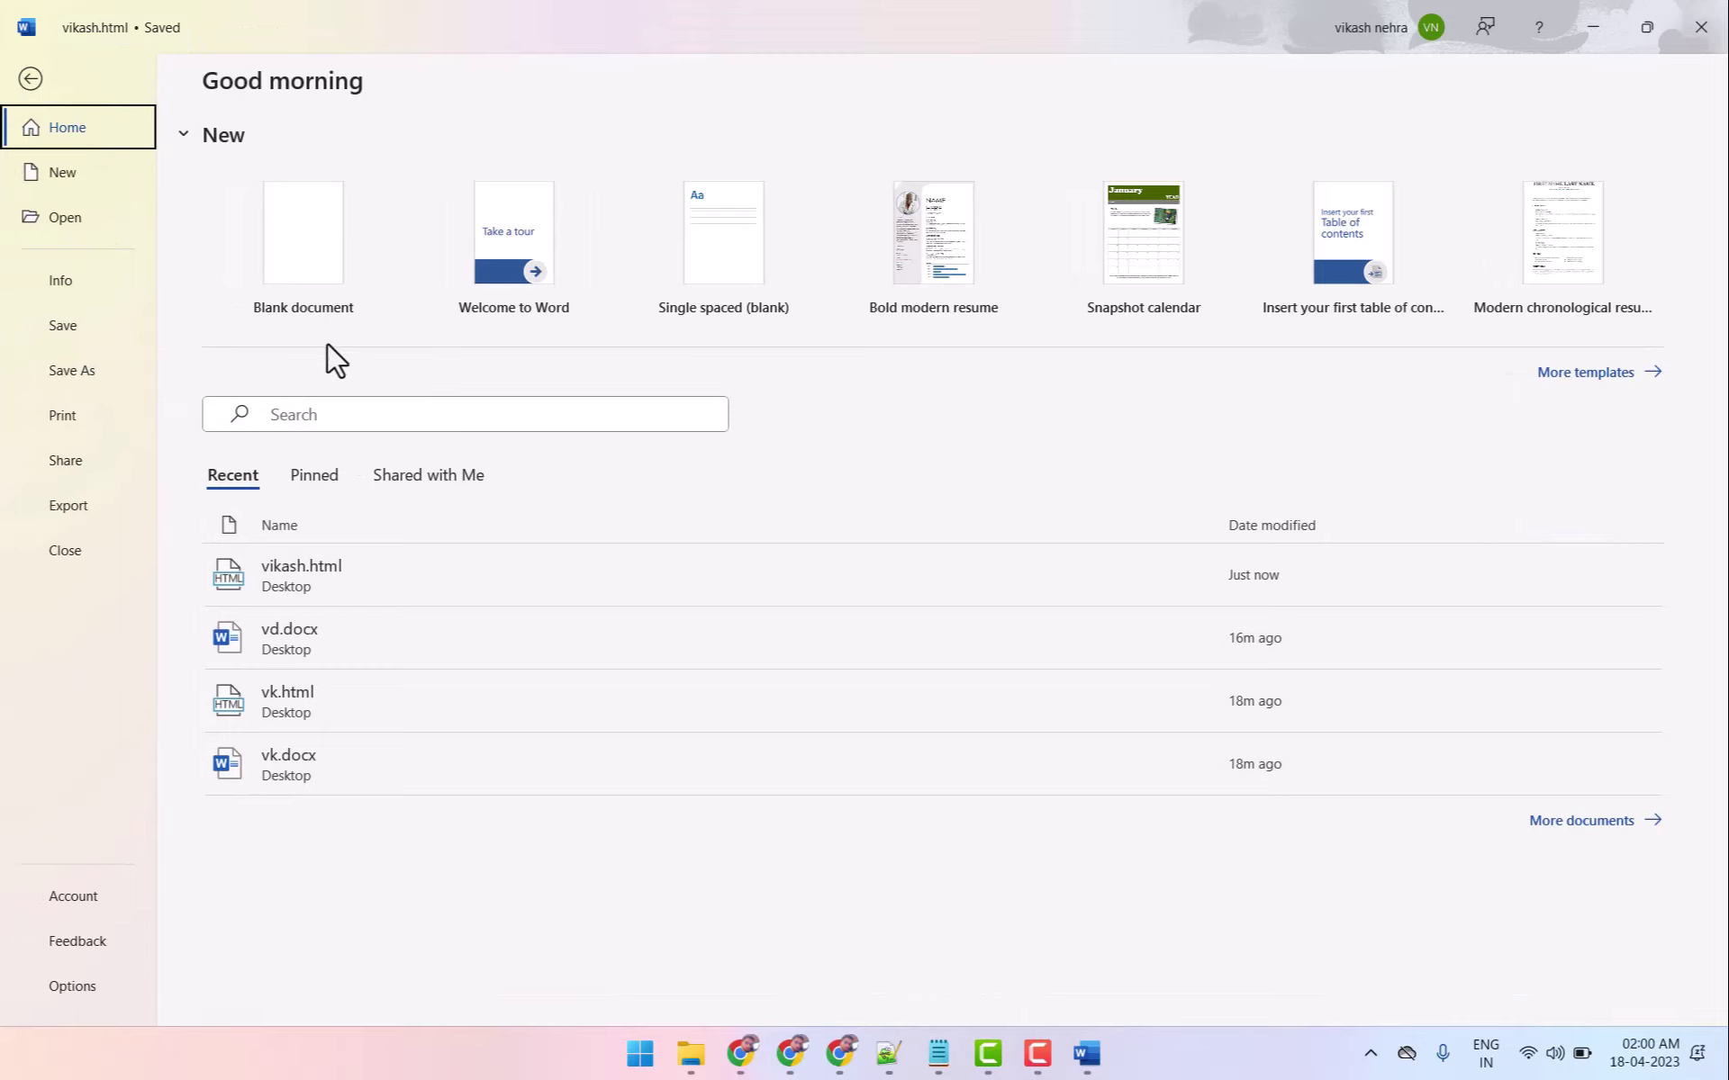
Save the outline on the Desktop as vikash.docx in Word Document (*.docx) format.
{"action": "left_click", "coordinate": [72, 365]}
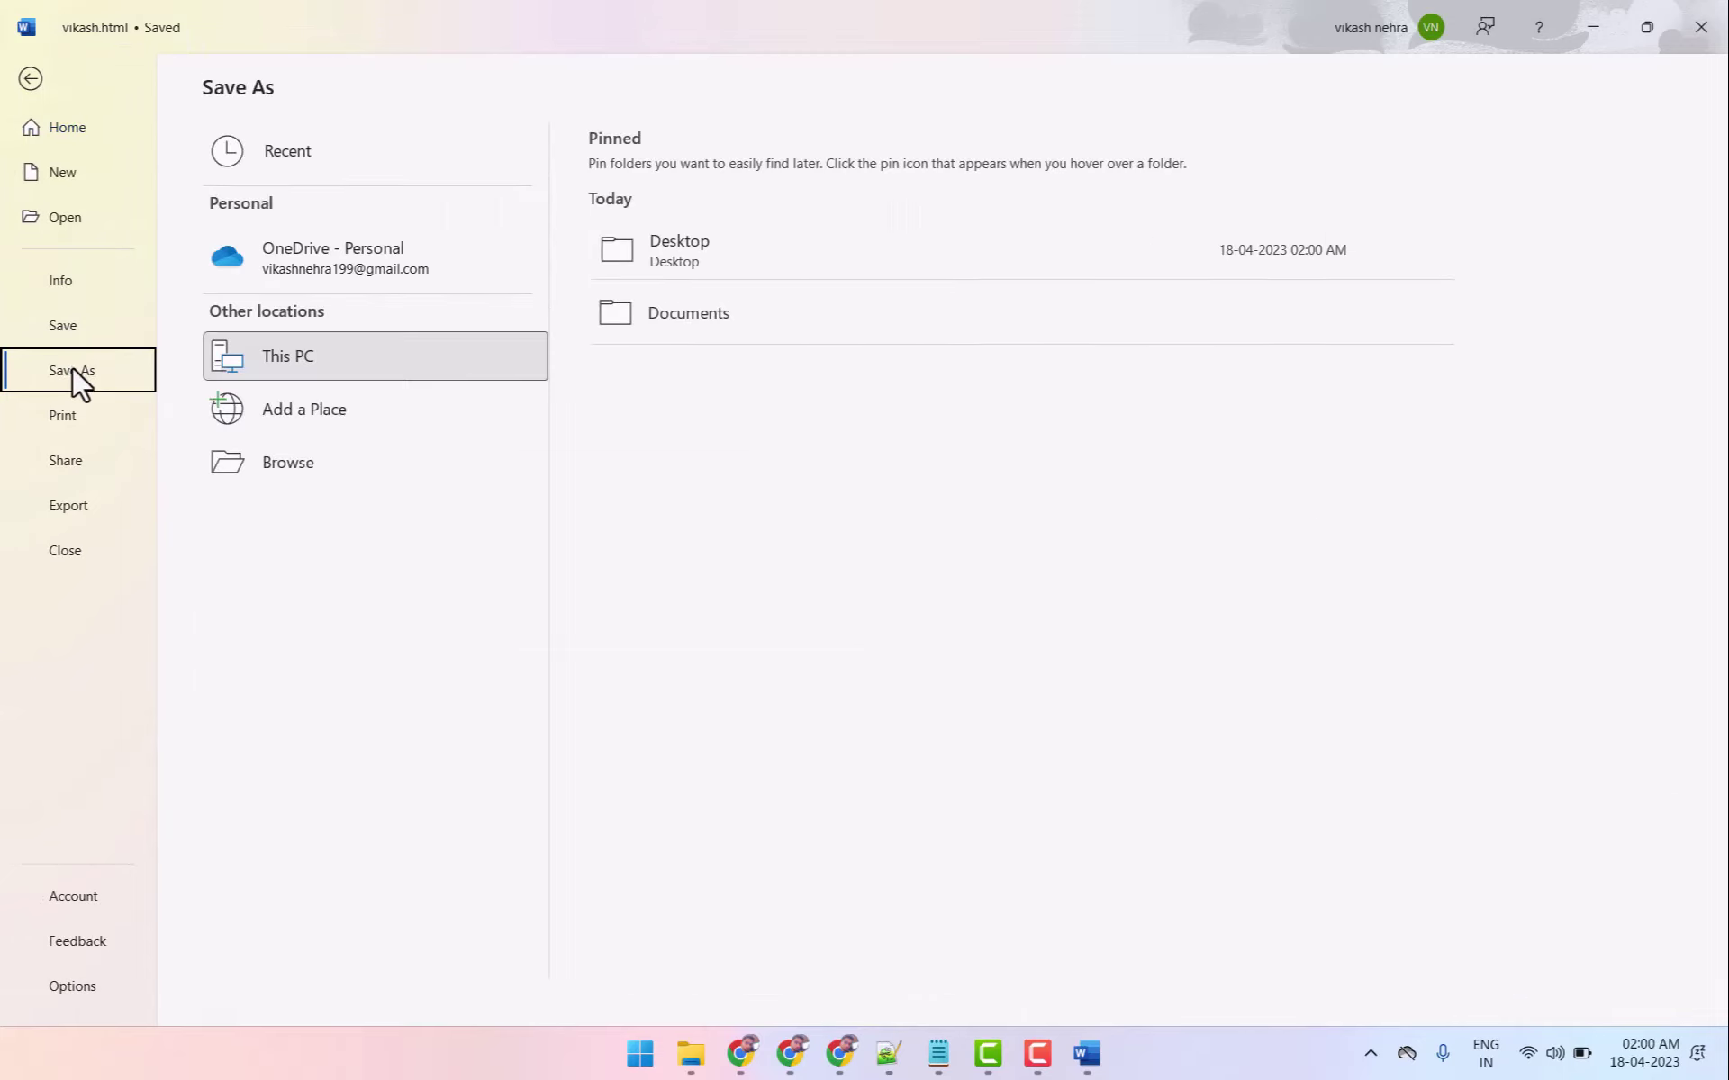
{"action": "left_click", "coordinate": [245, 470]}
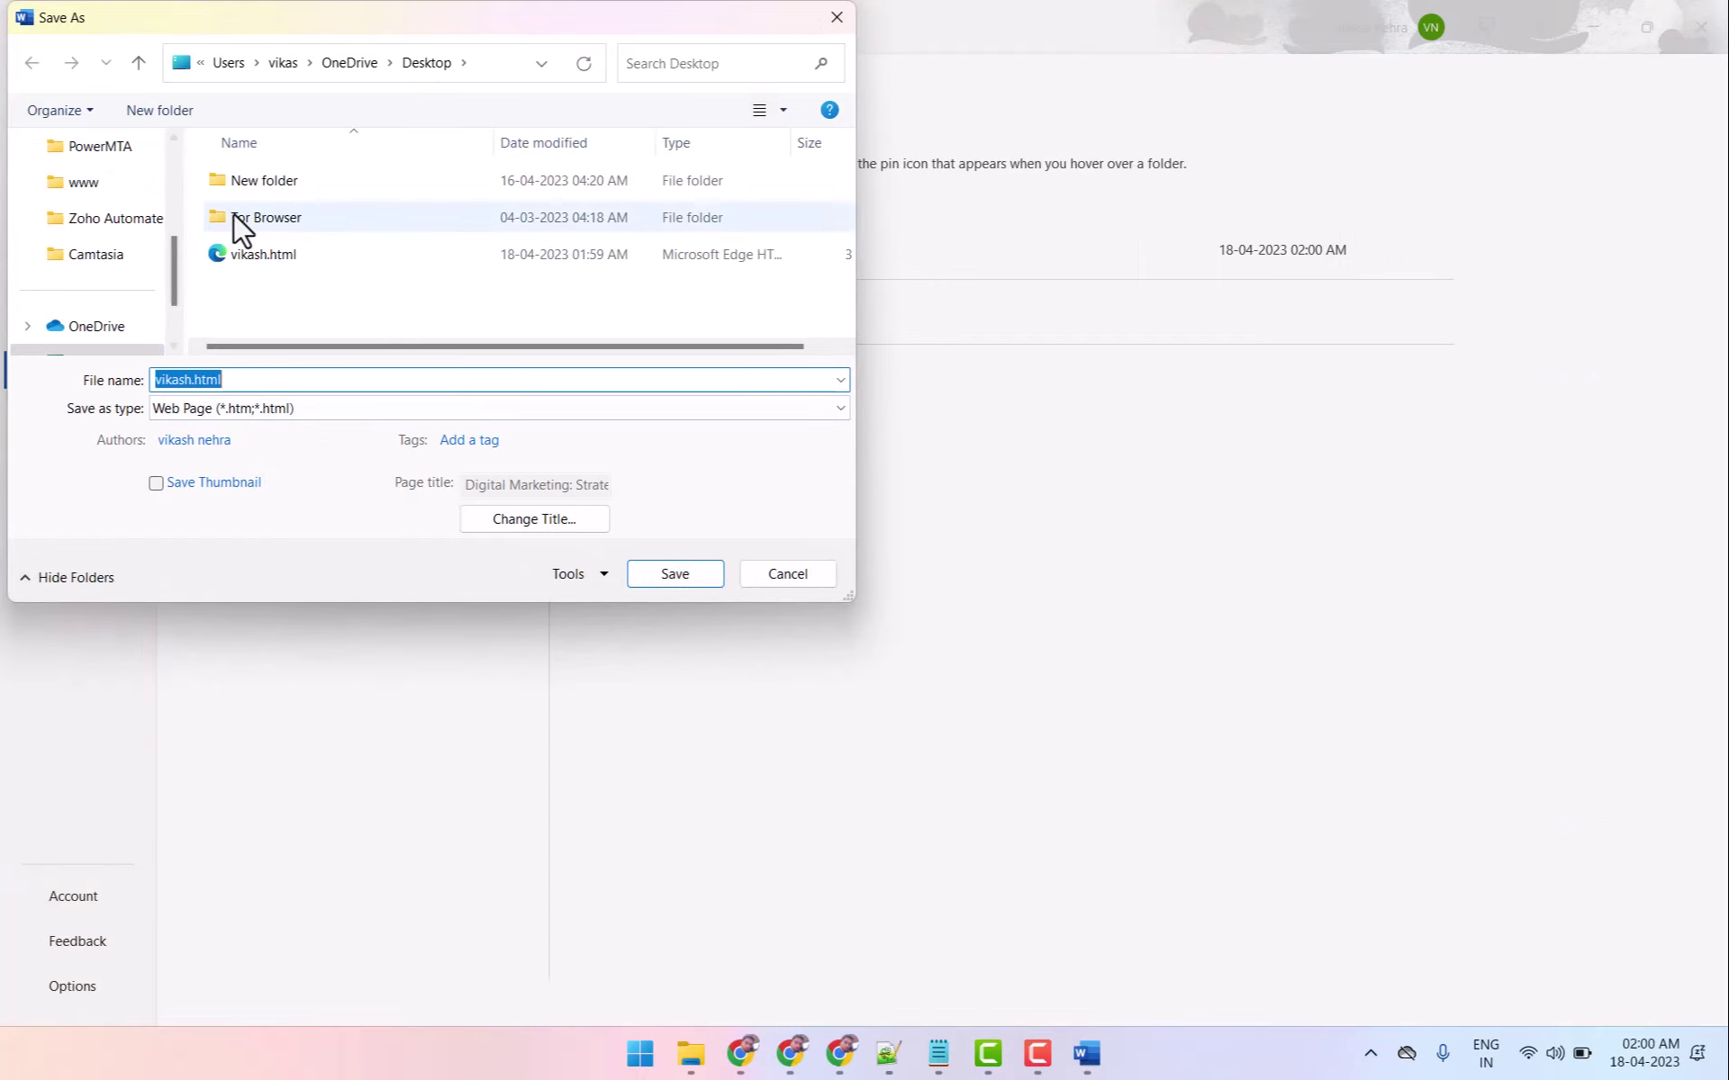
{"action": "left_click", "coordinate": [293, 407]}
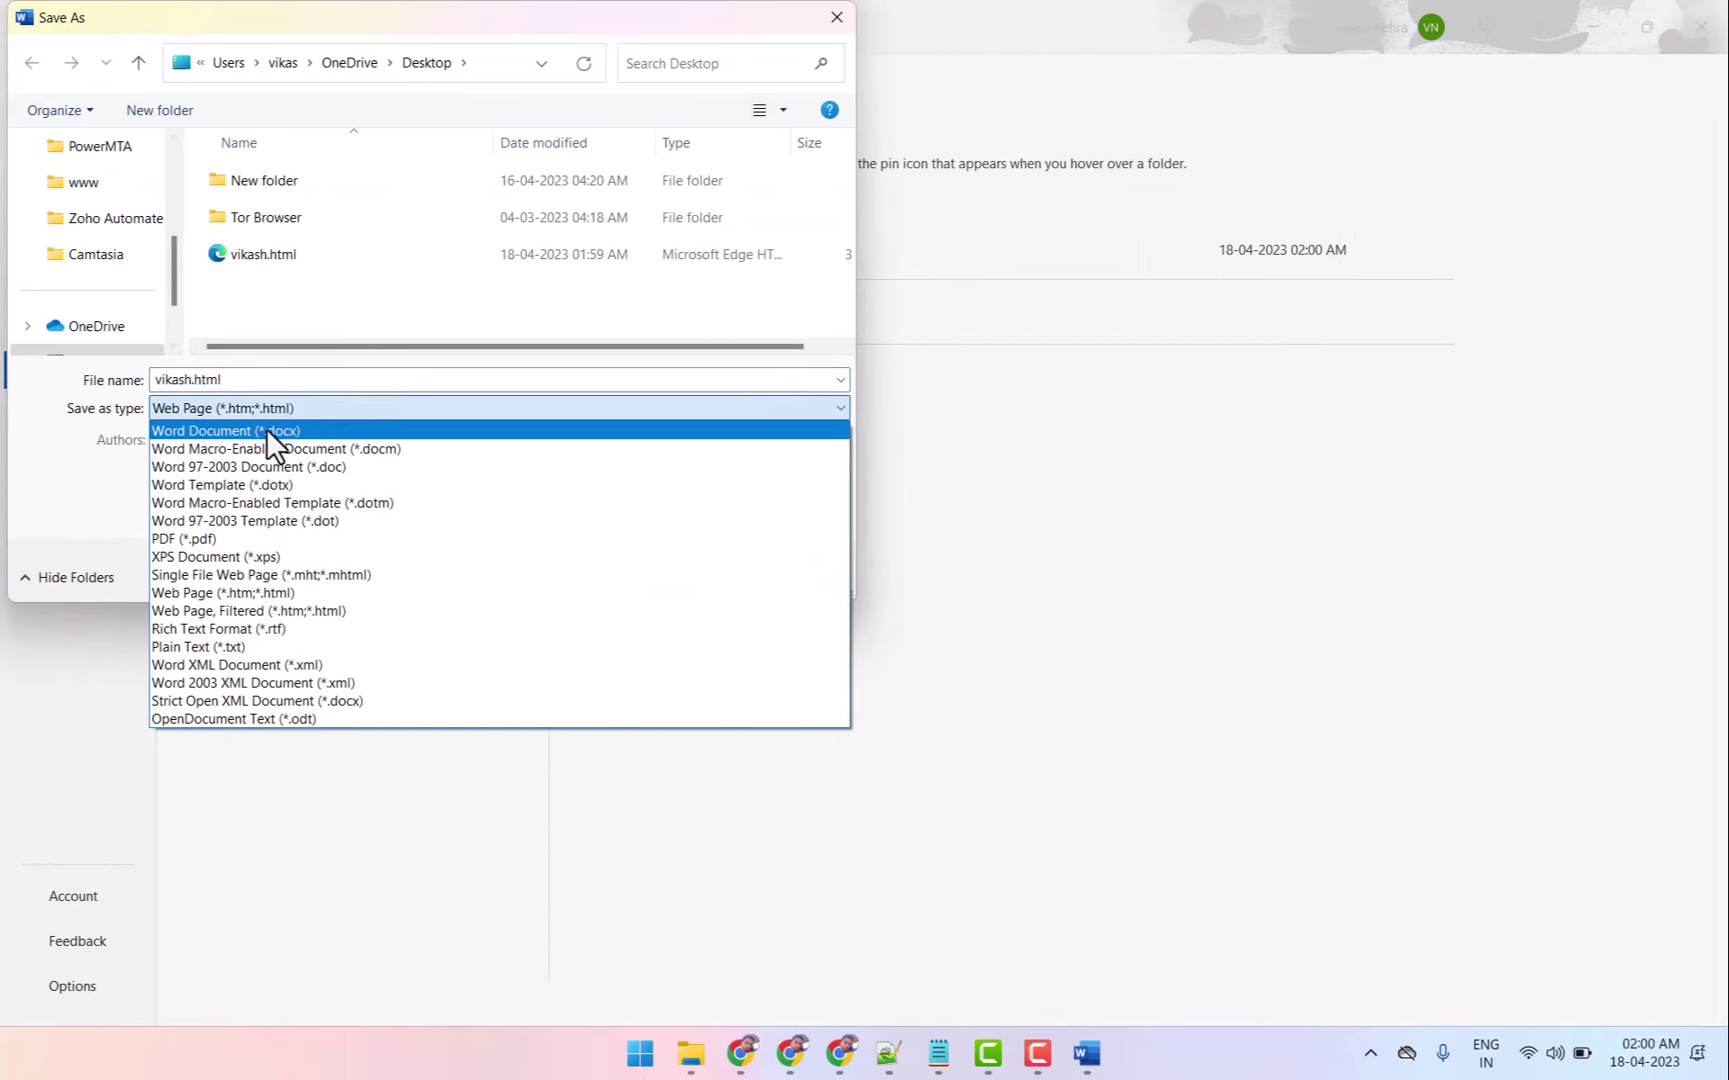
{"action": "left_click", "coordinate": [252, 438]}
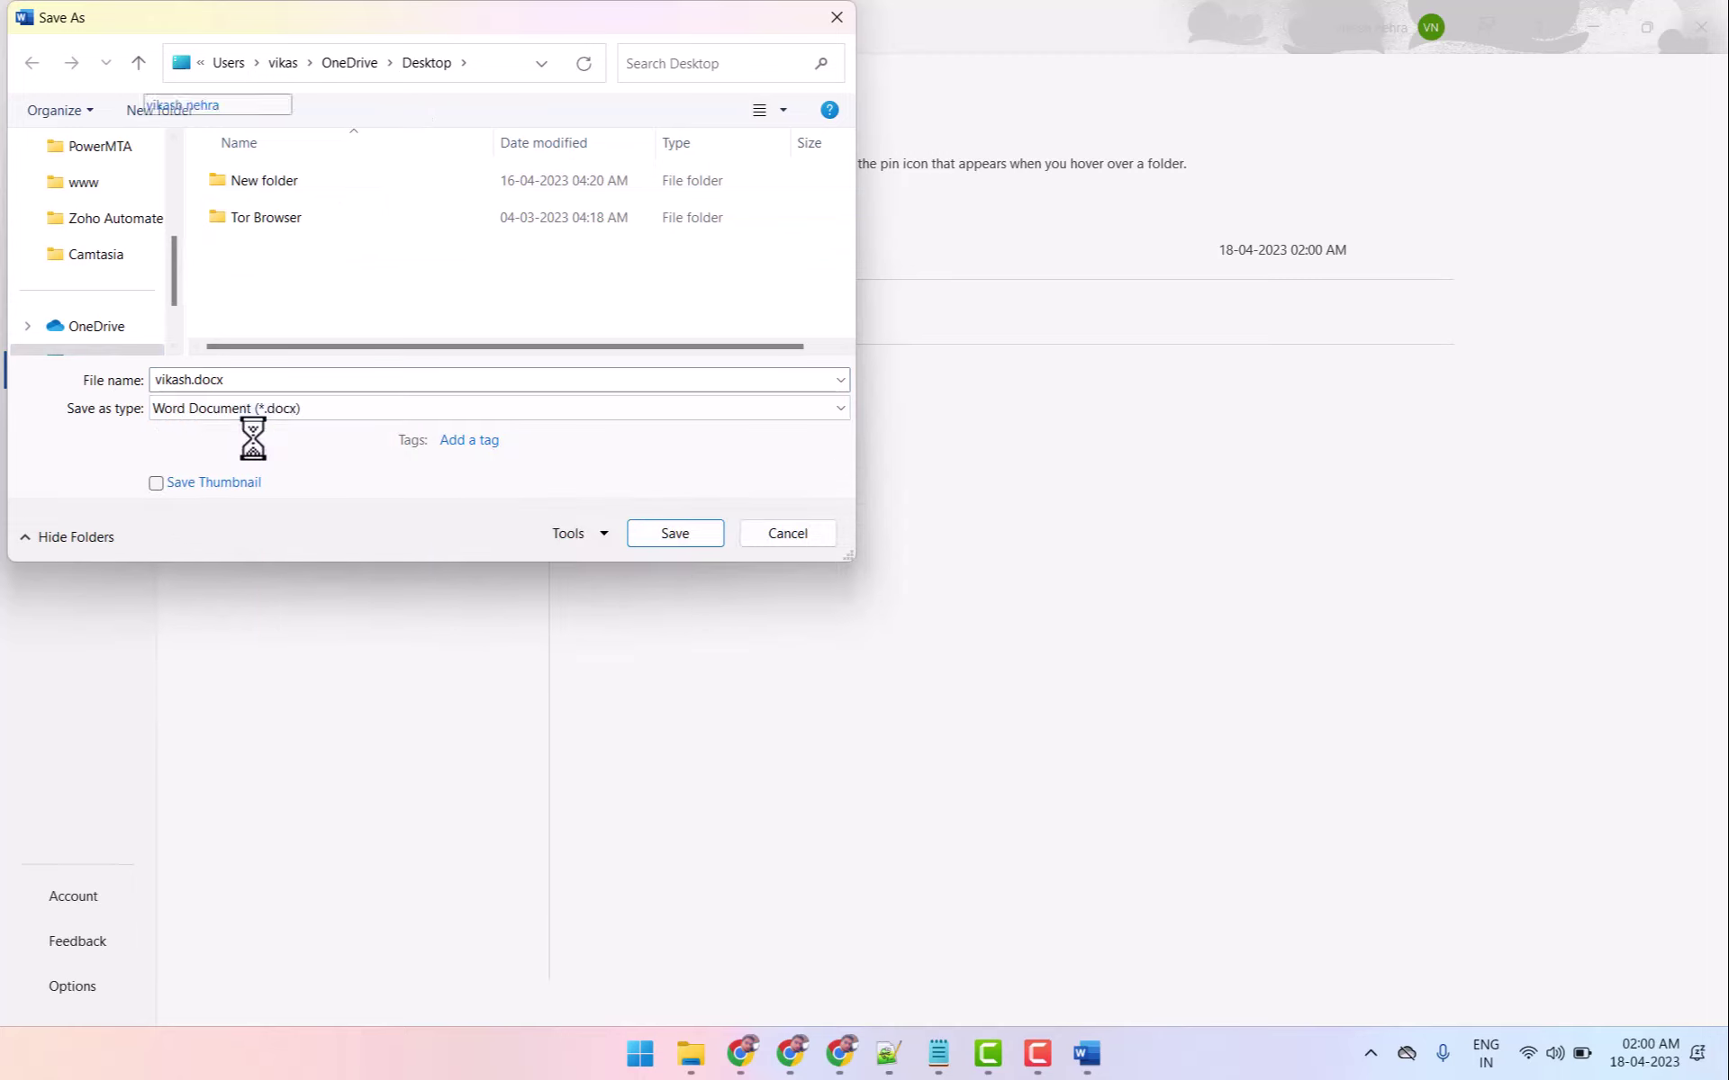
{"action": "left_click", "coordinate": [297, 379]}
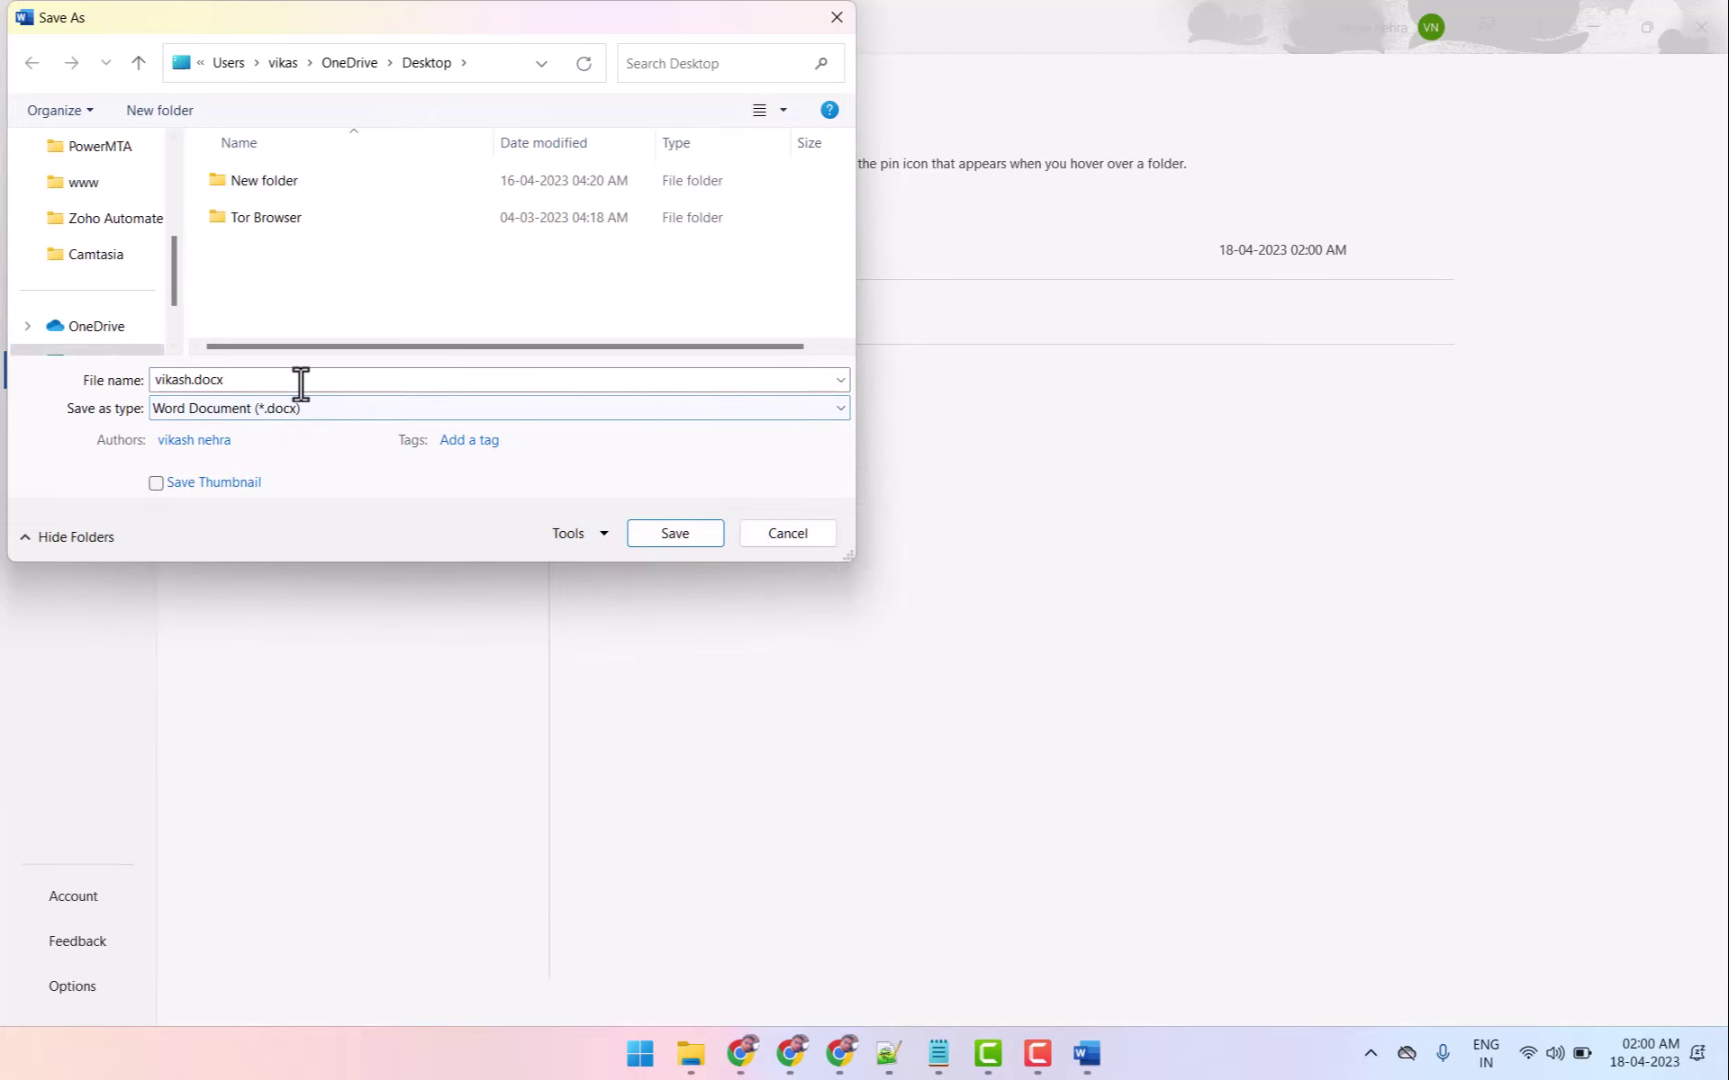
{"action": "left_click", "coordinate": [678, 533]}
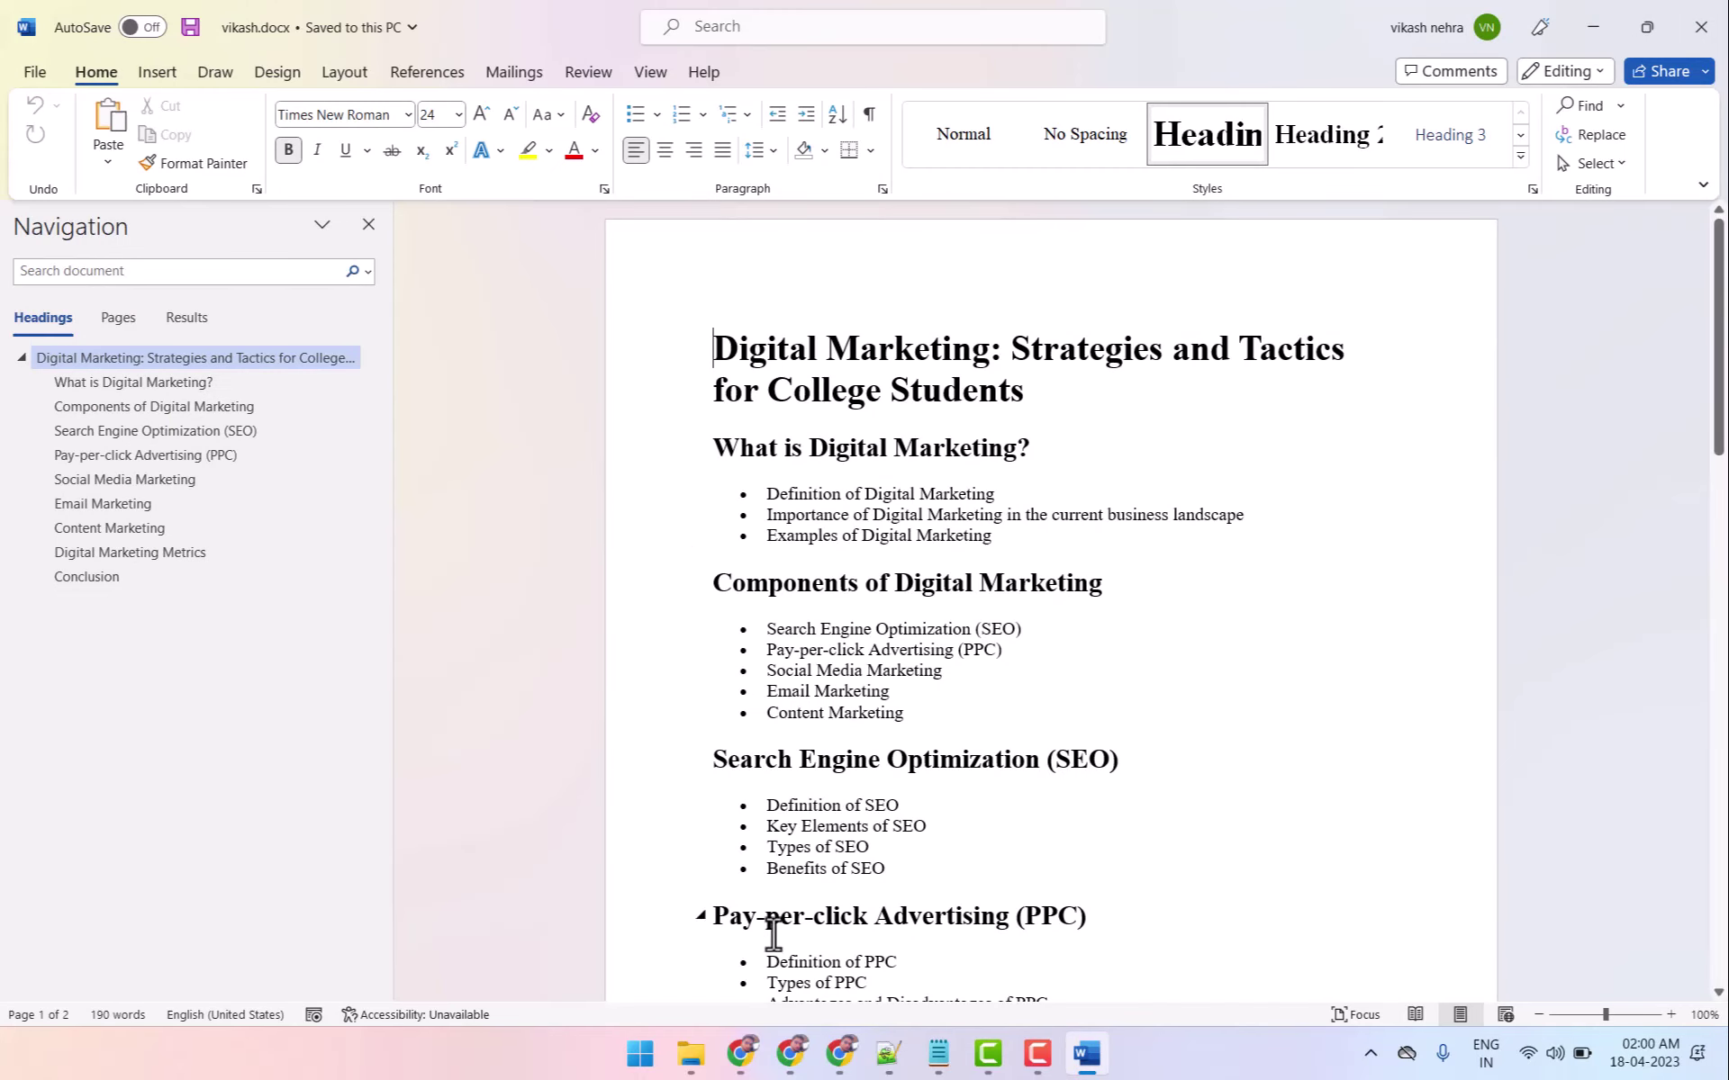
Close Word and return to the Chrome browser window.
{"action": "left_click", "coordinate": [1701, 27]}
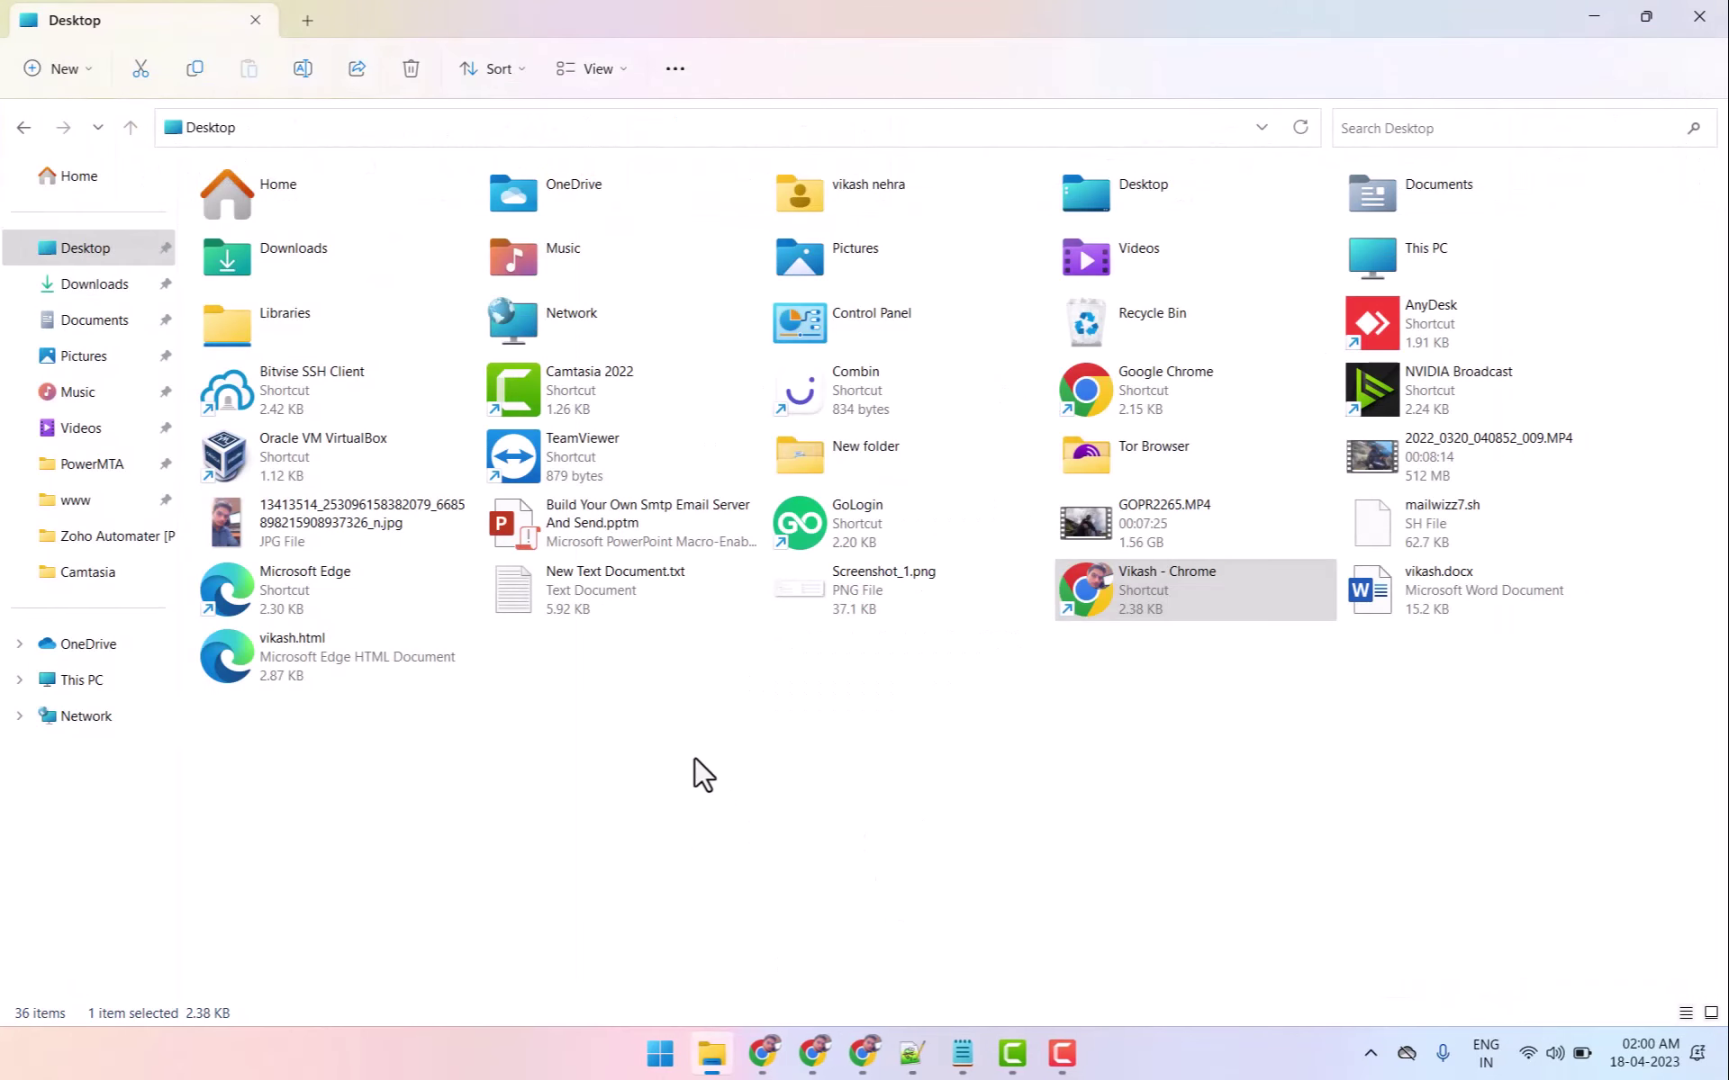
{"action": "left_click", "coordinate": [1531, 667]}
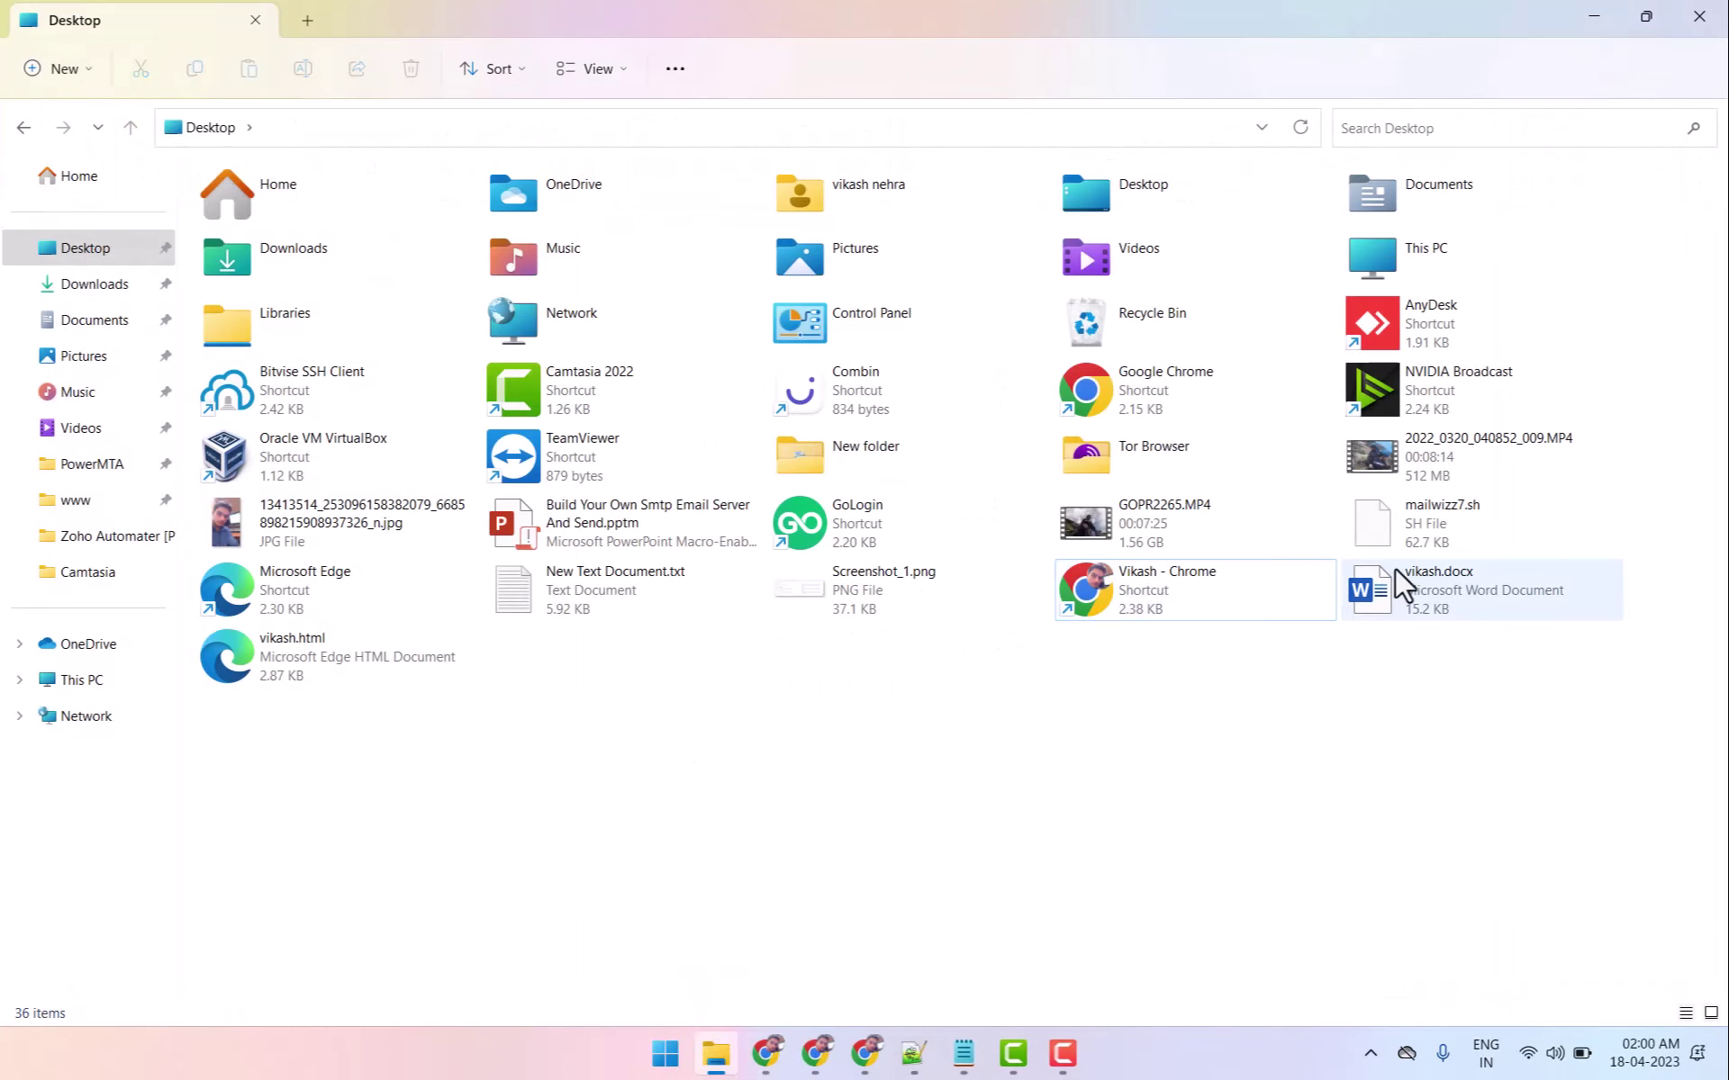
{"action": "left_click", "coordinate": [766, 1053]}
Upload vikash.docx from the Desktop into OneDrive's My files using Upload > Files.
{"action": "left_click", "coordinate": [815, 18]}
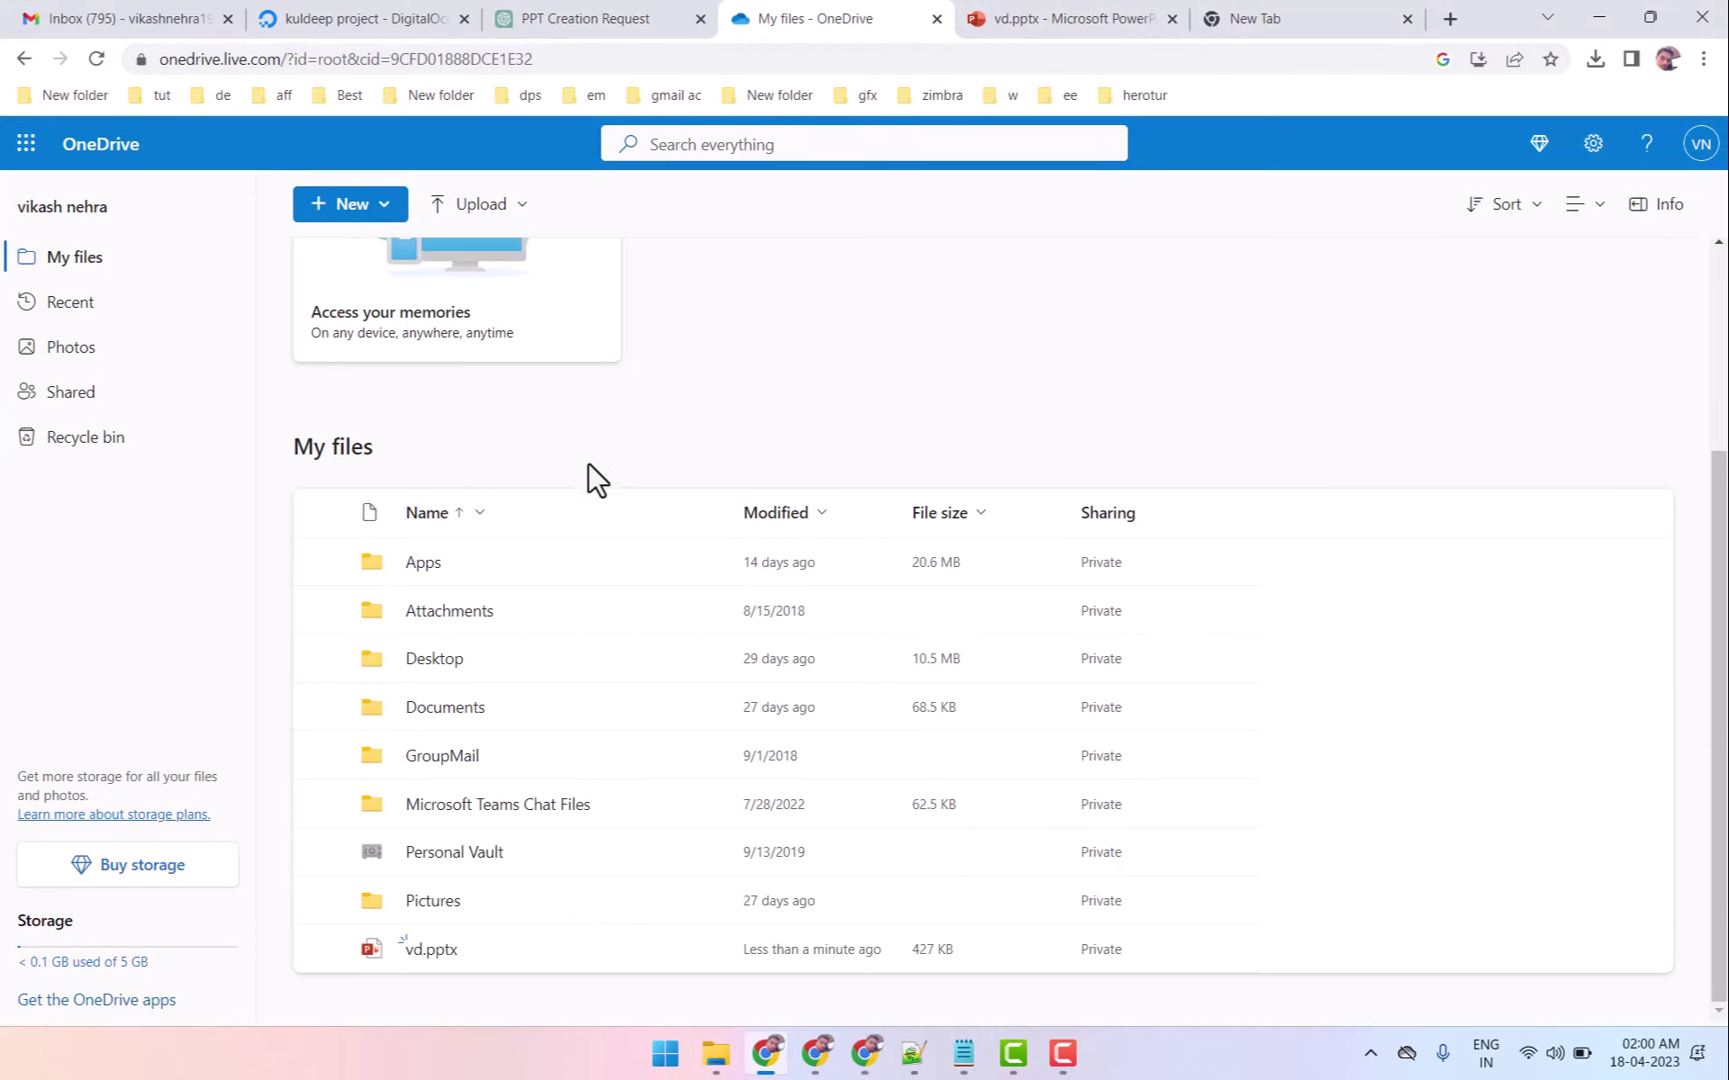
{"action": "scroll", "coordinate": [591, 482], "scroll_direction": "up", "scroll_amount": 3}
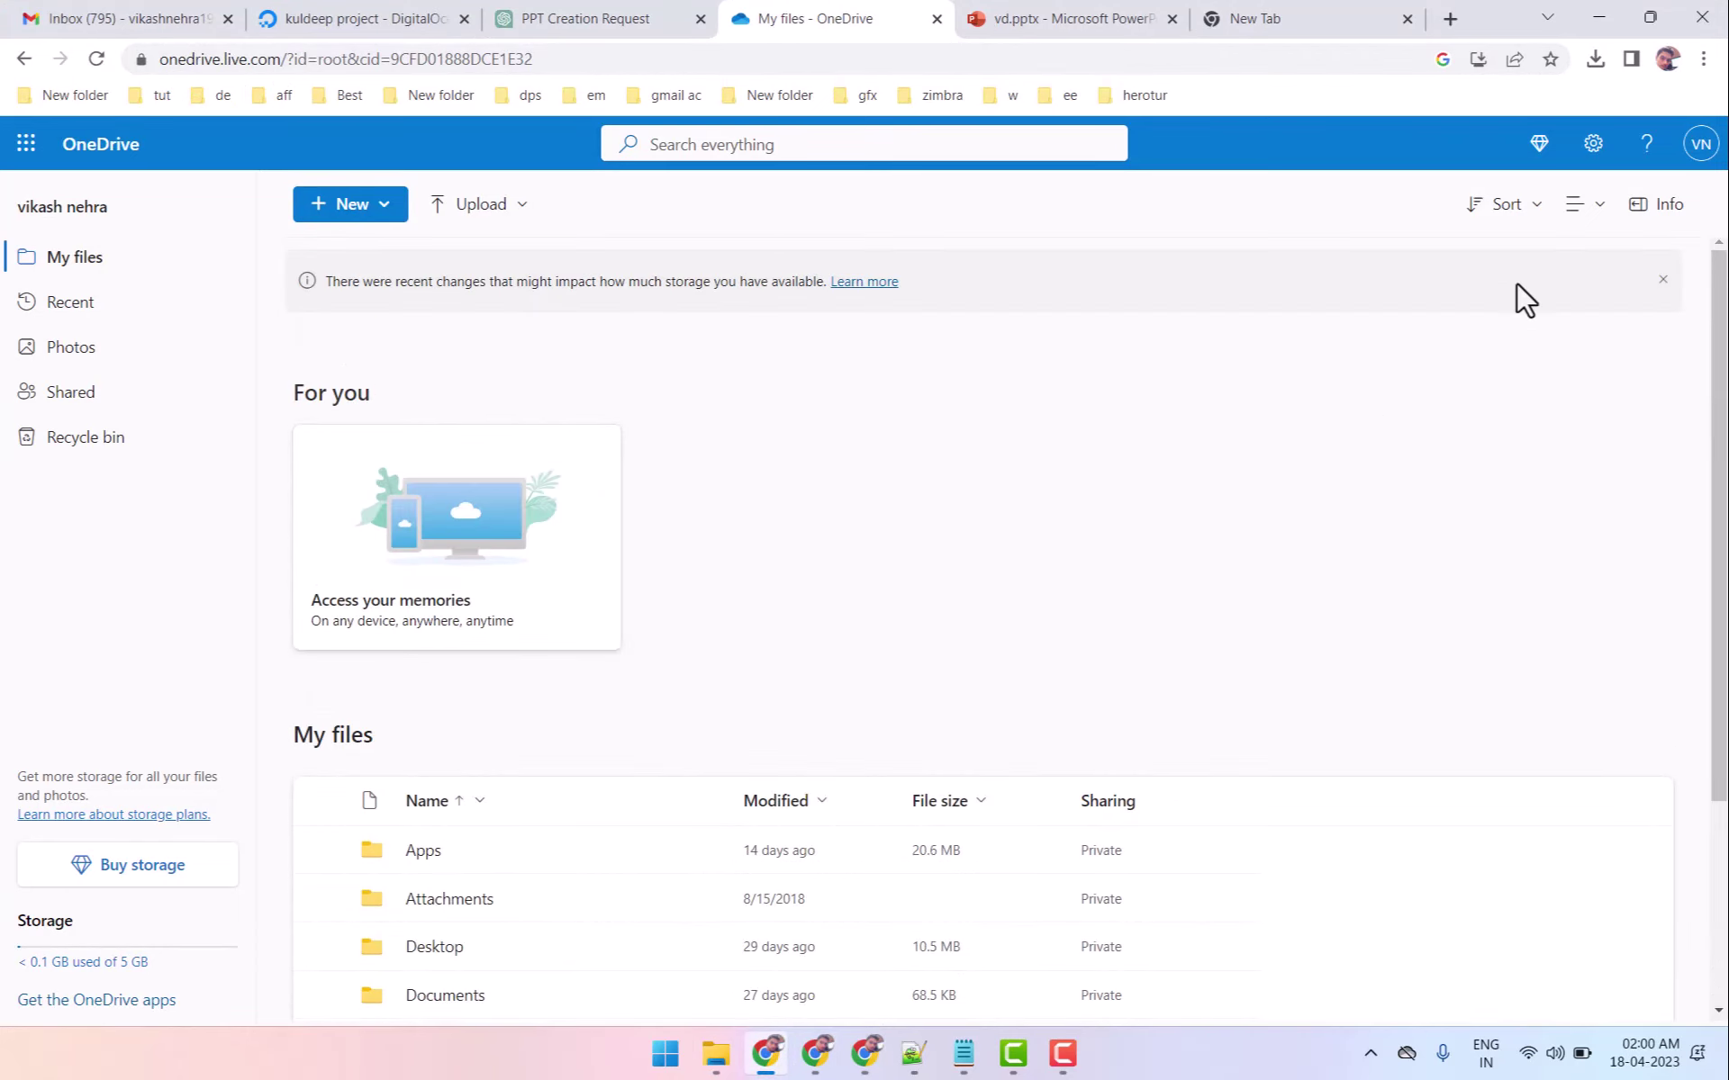
{"action": "left_click", "coordinate": [480, 216]}
{"action": "left_click", "coordinate": [497, 263]}
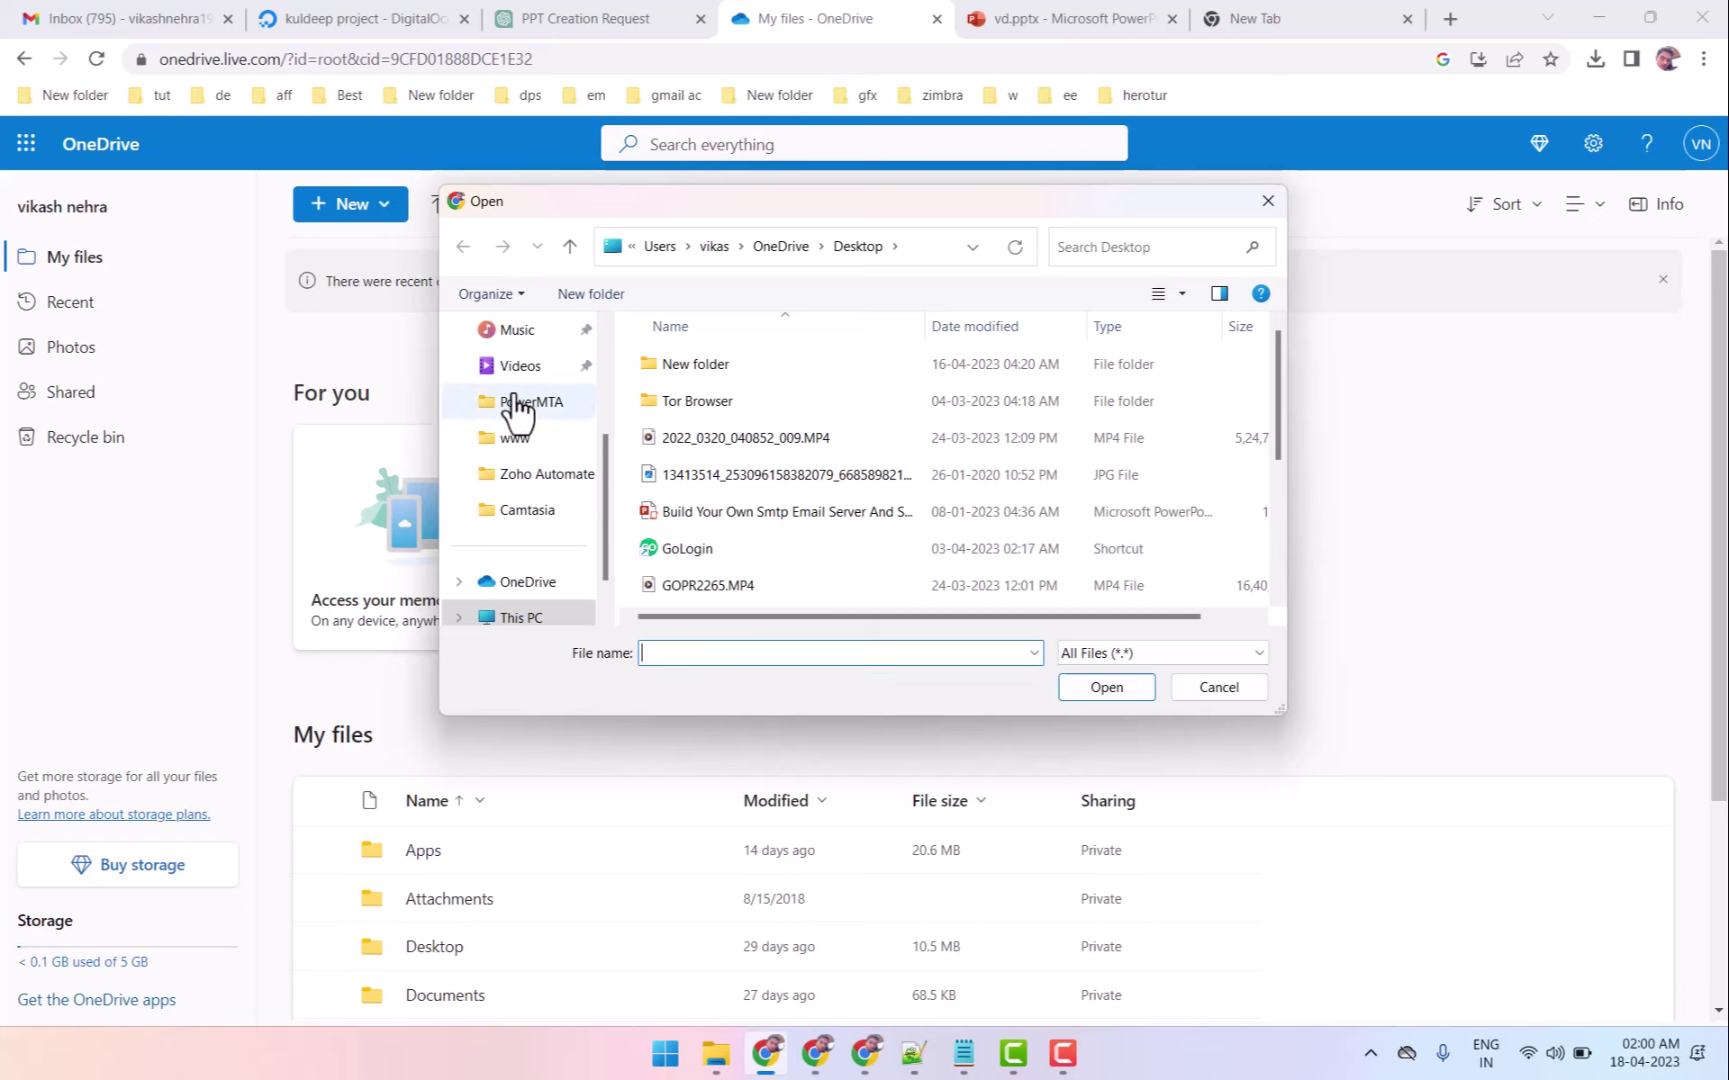
{"action": "scroll", "coordinate": [518, 414], "scroll_direction": "up", "scroll_amount": 2}
{"action": "left_click", "coordinate": [525, 366]}
{"action": "scroll", "coordinate": [768, 559], "scroll_direction": "down", "scroll_amount": 5}
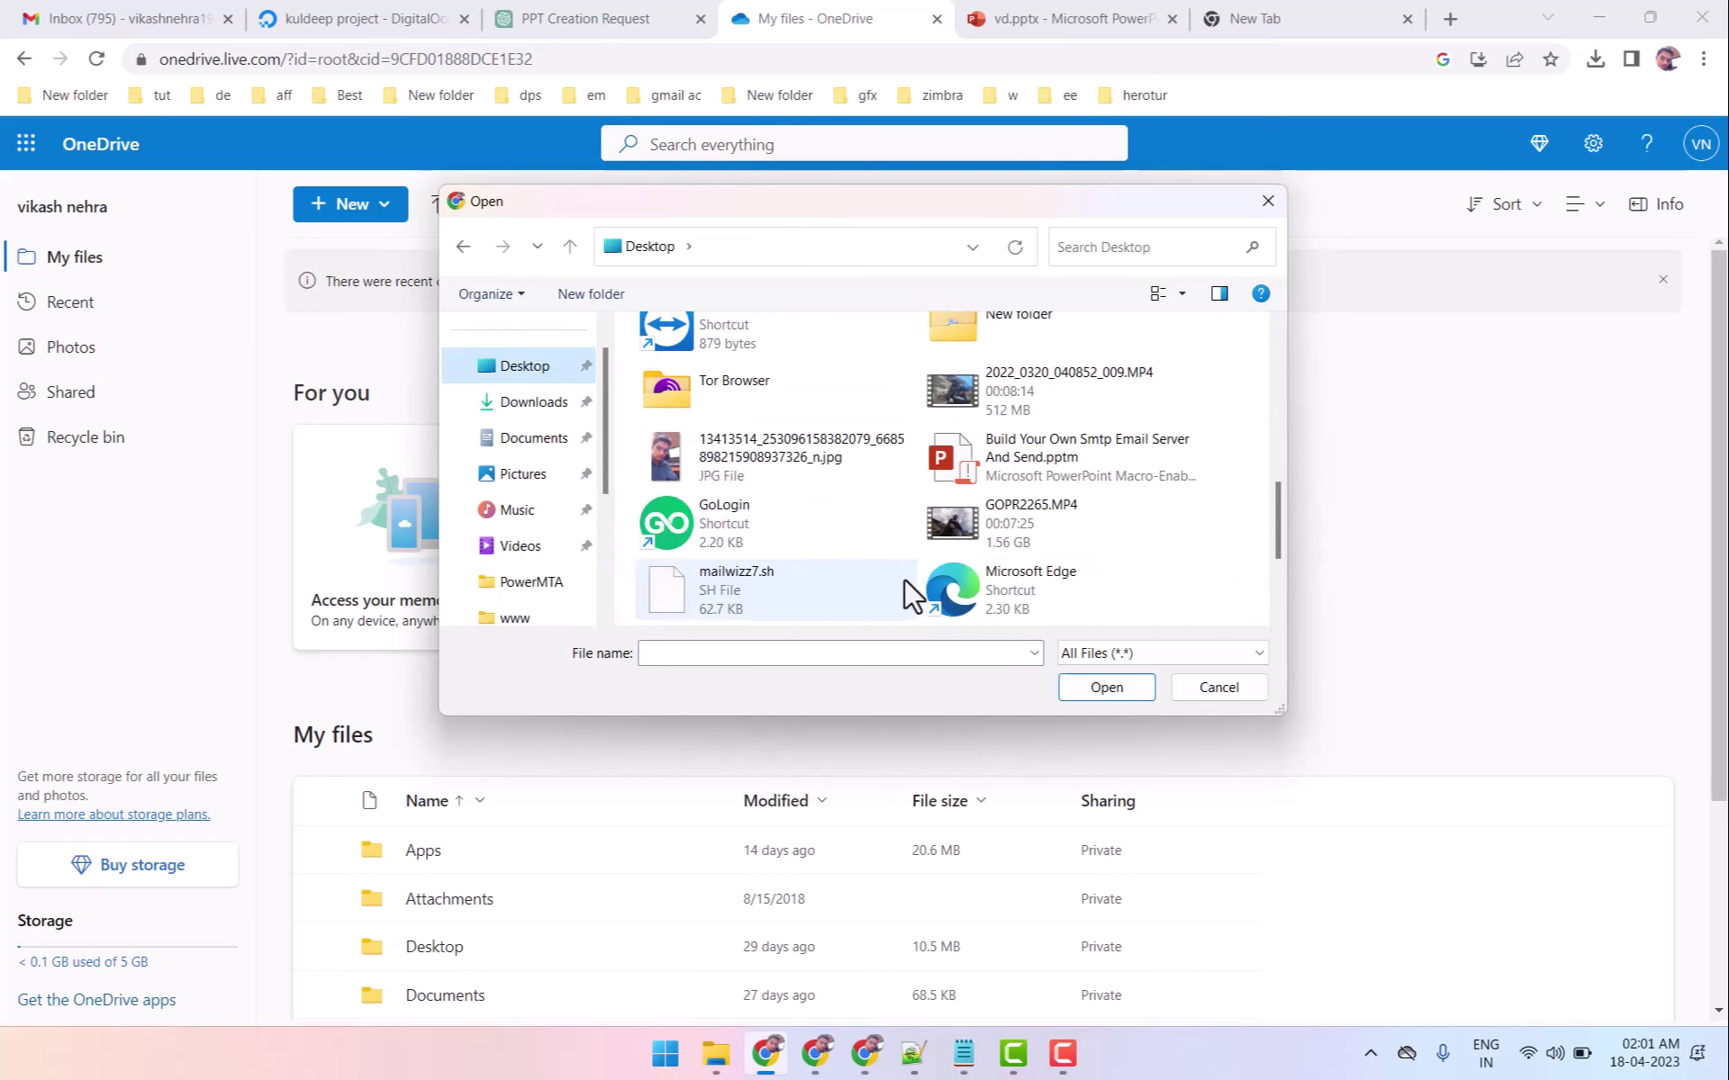
{"action": "scroll", "coordinate": [901, 594], "scroll_direction": "down", "scroll_amount": 3}
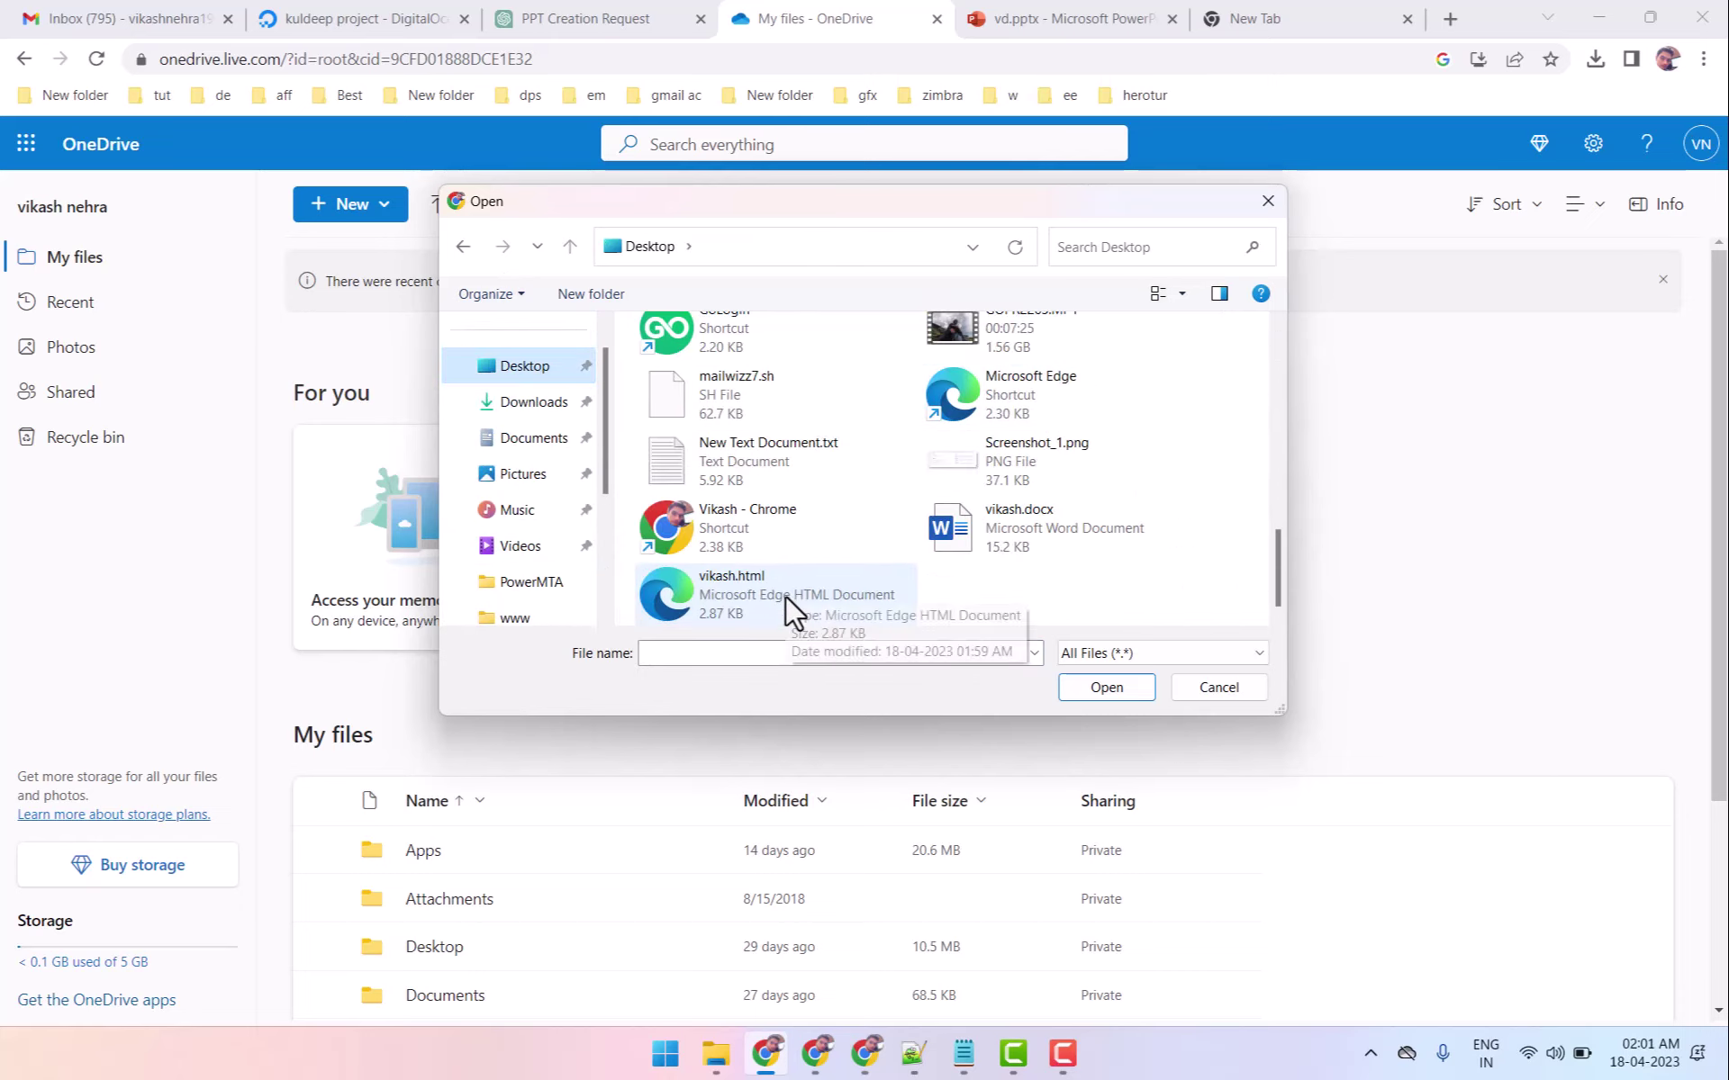
{"action": "left_click", "coordinate": [1005, 537]}
{"action": "left_click", "coordinate": [1093, 688]}
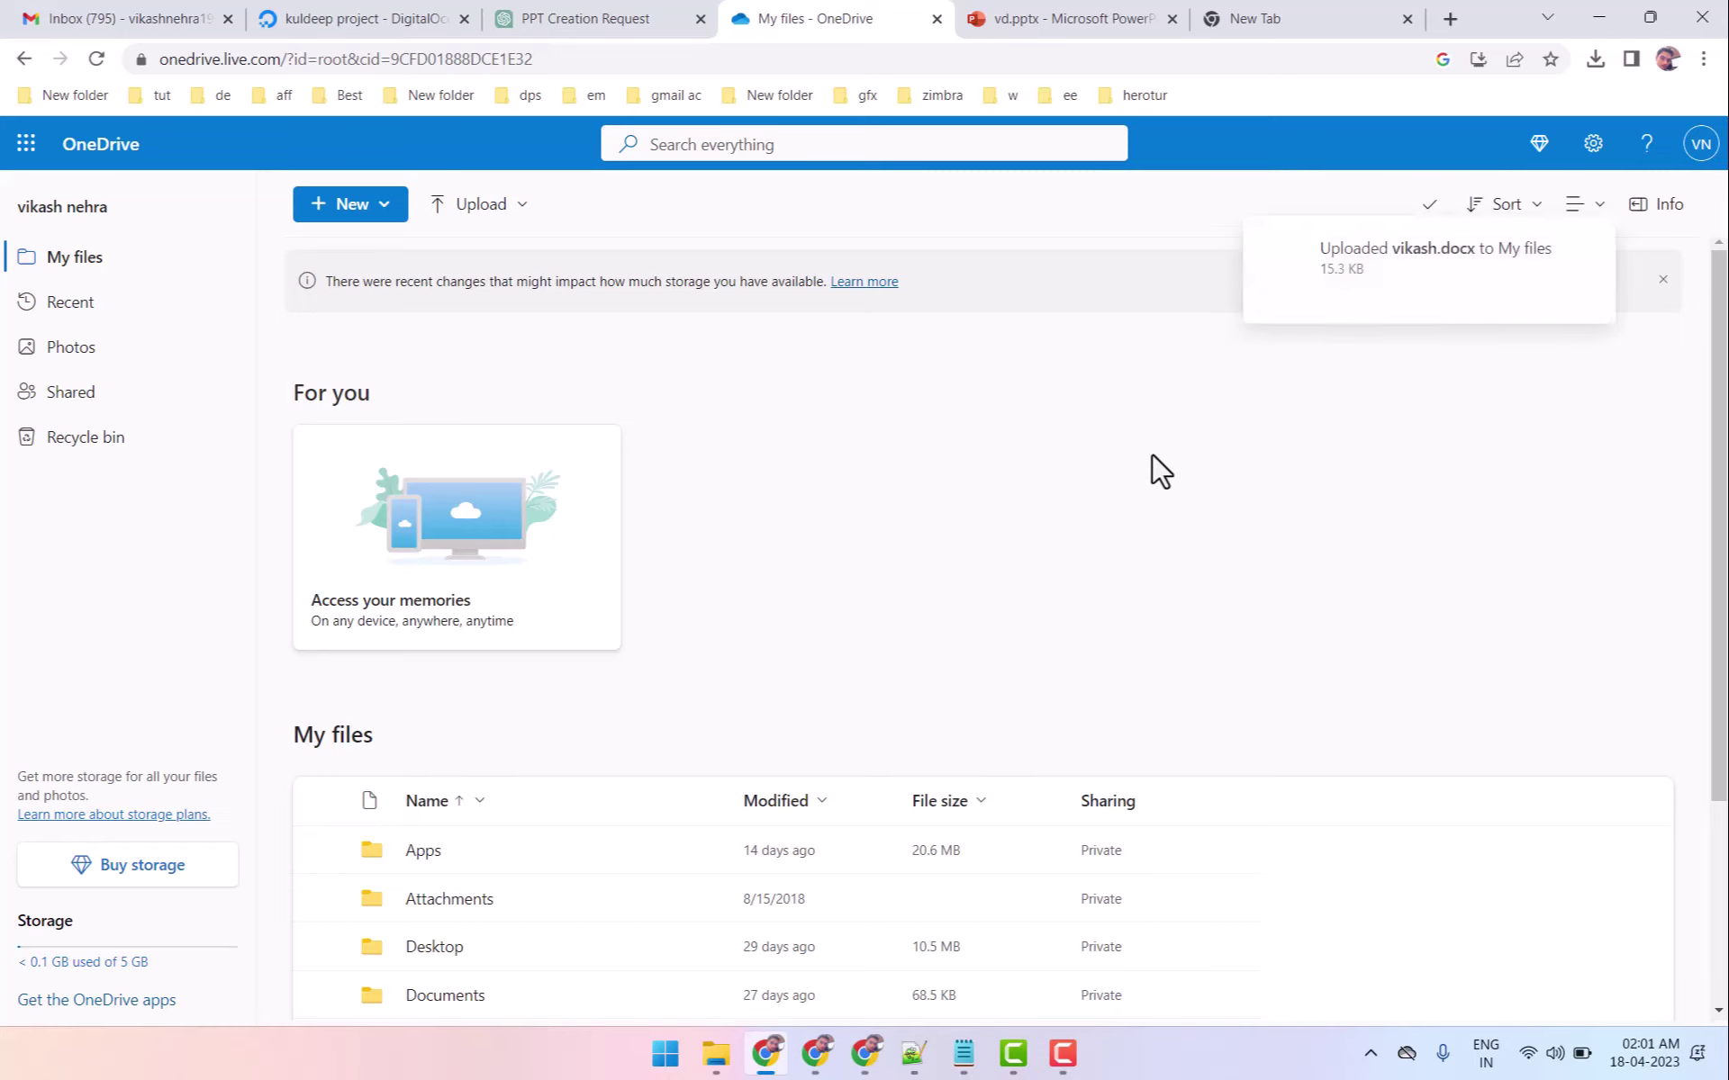
{"action": "scroll", "coordinate": [649, 506], "scroll_direction": "down", "scroll_amount": 4}
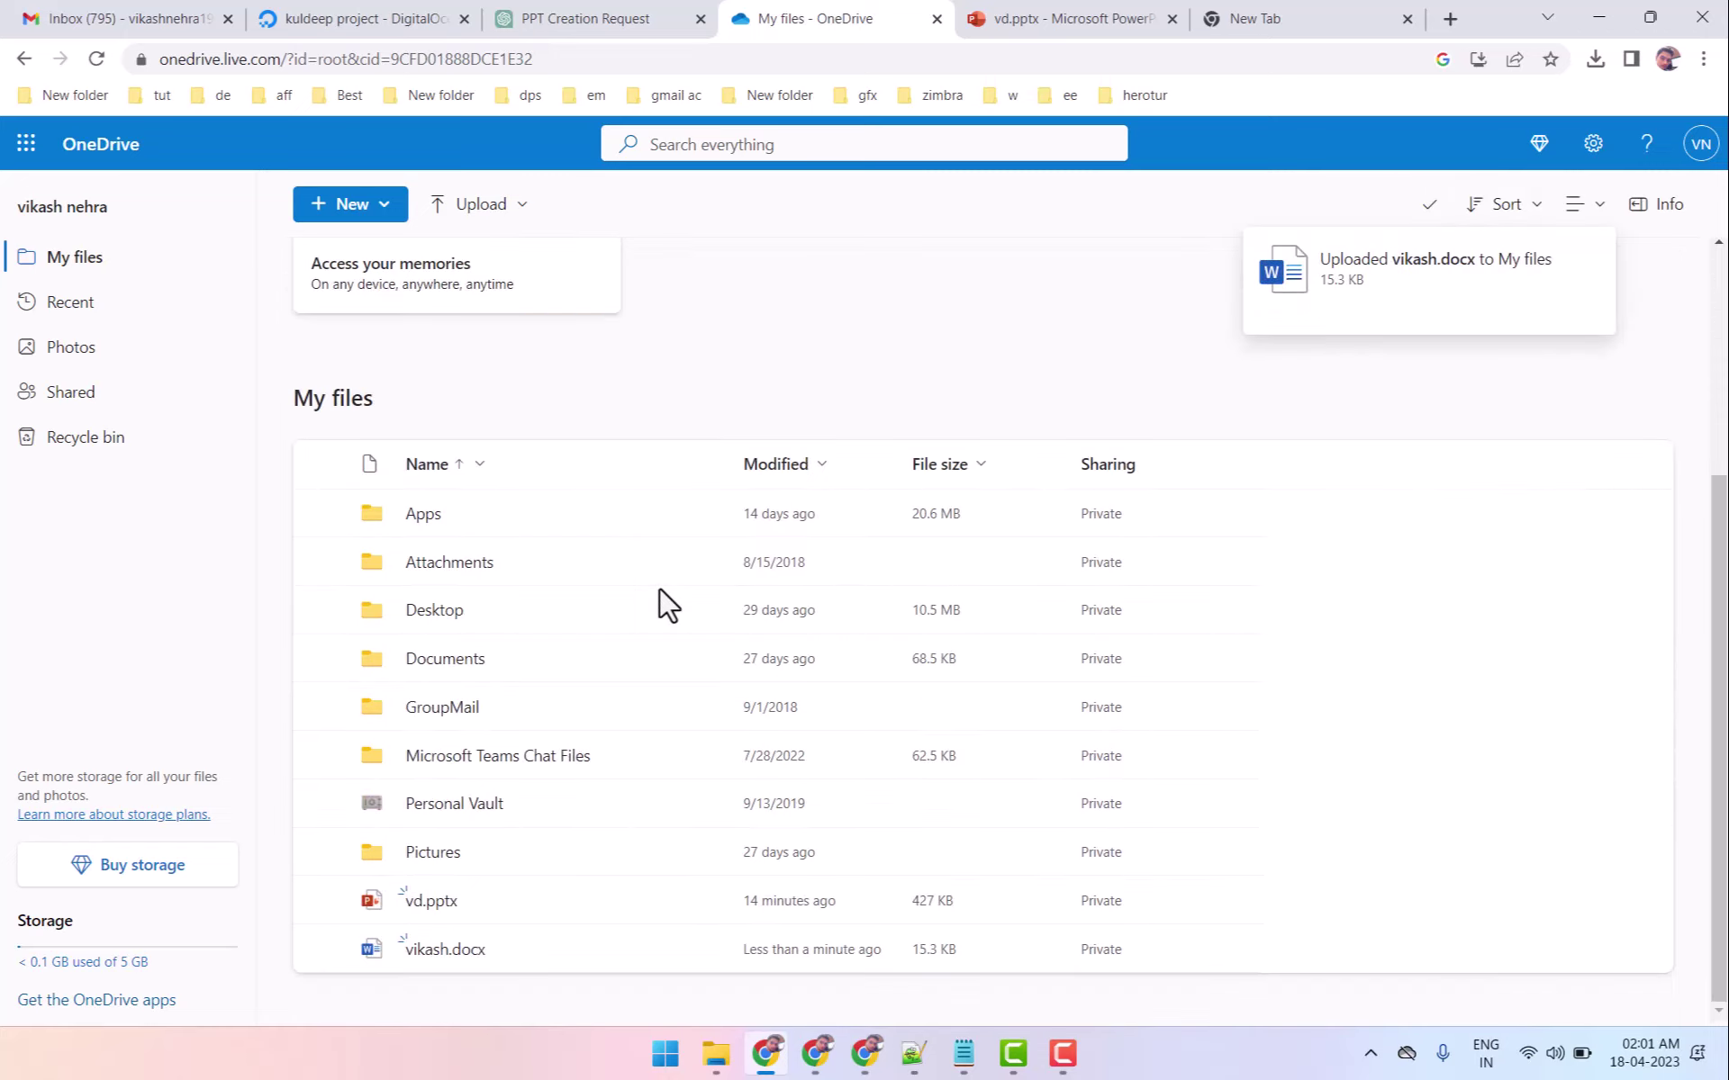
Open vikash.docx in Word for the web and close the leftover vd.pptx and blank tabs.
{"action": "left_click", "coordinate": [439, 951]}
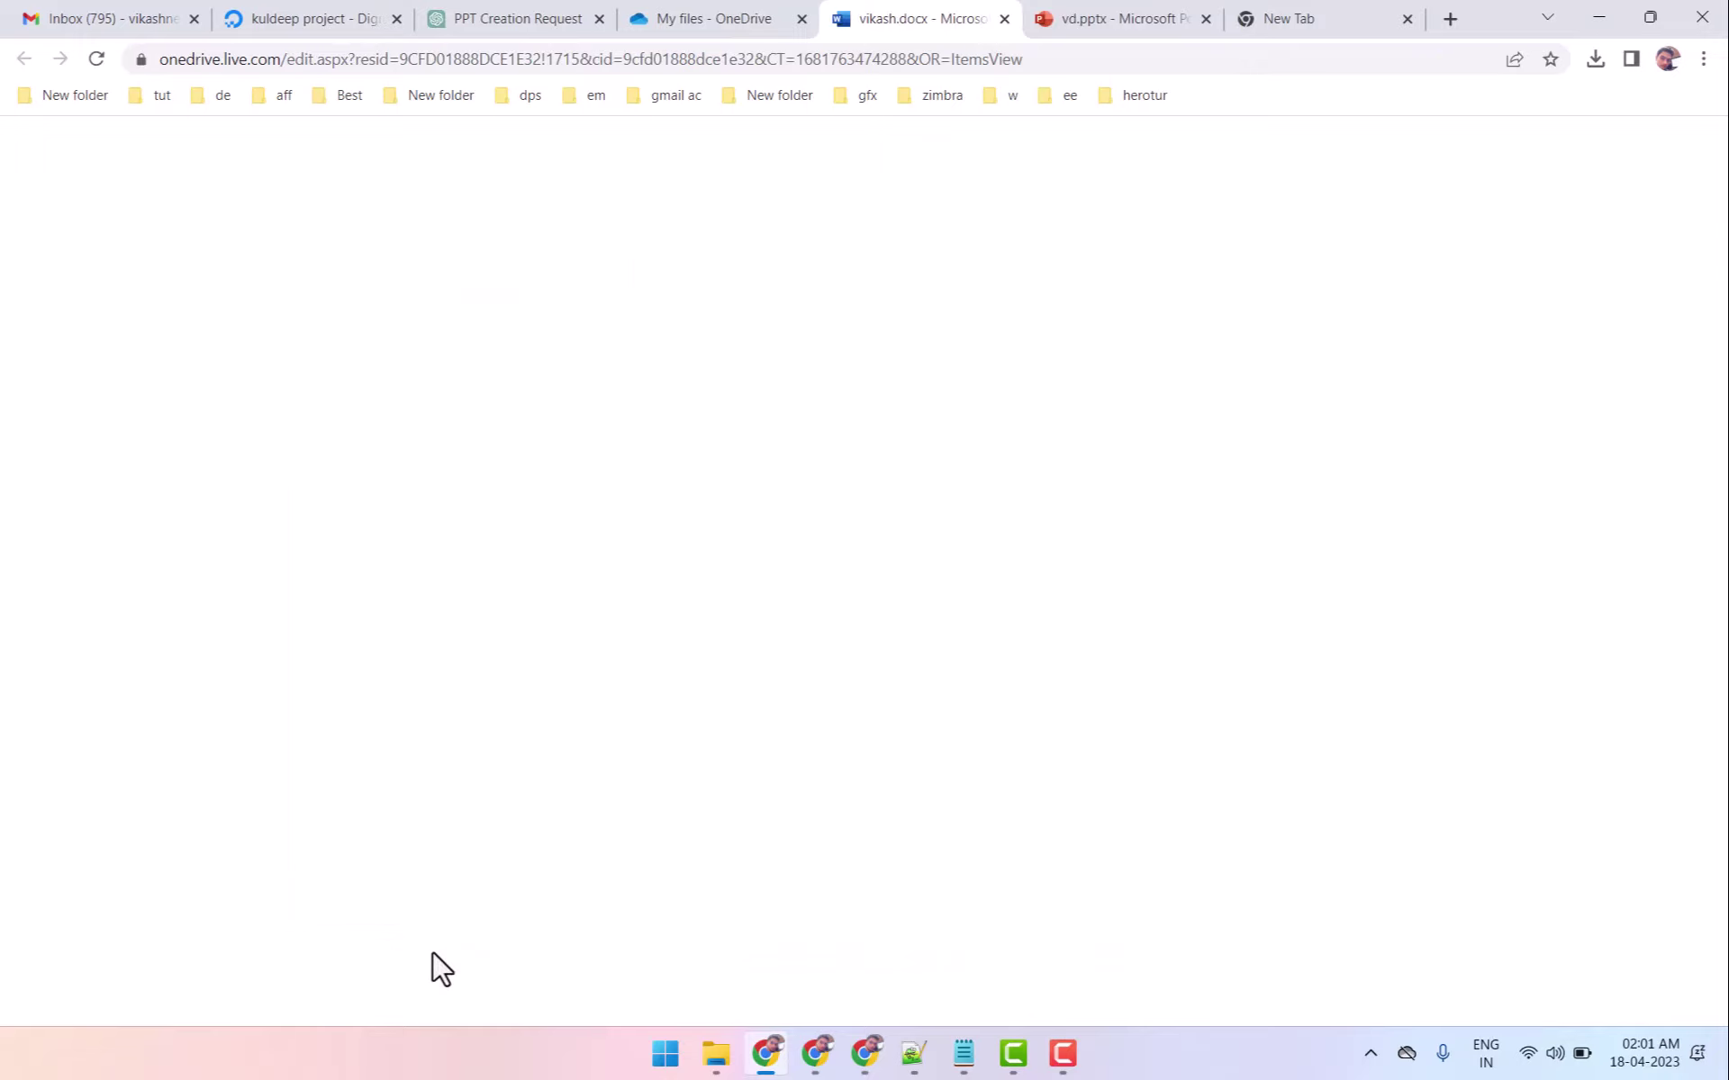
{"action": "left_click", "coordinate": [1162, 18]}
{"action": "left_click", "coordinate": [1206, 18]}
{"action": "left_click", "coordinate": [1206, 18]}
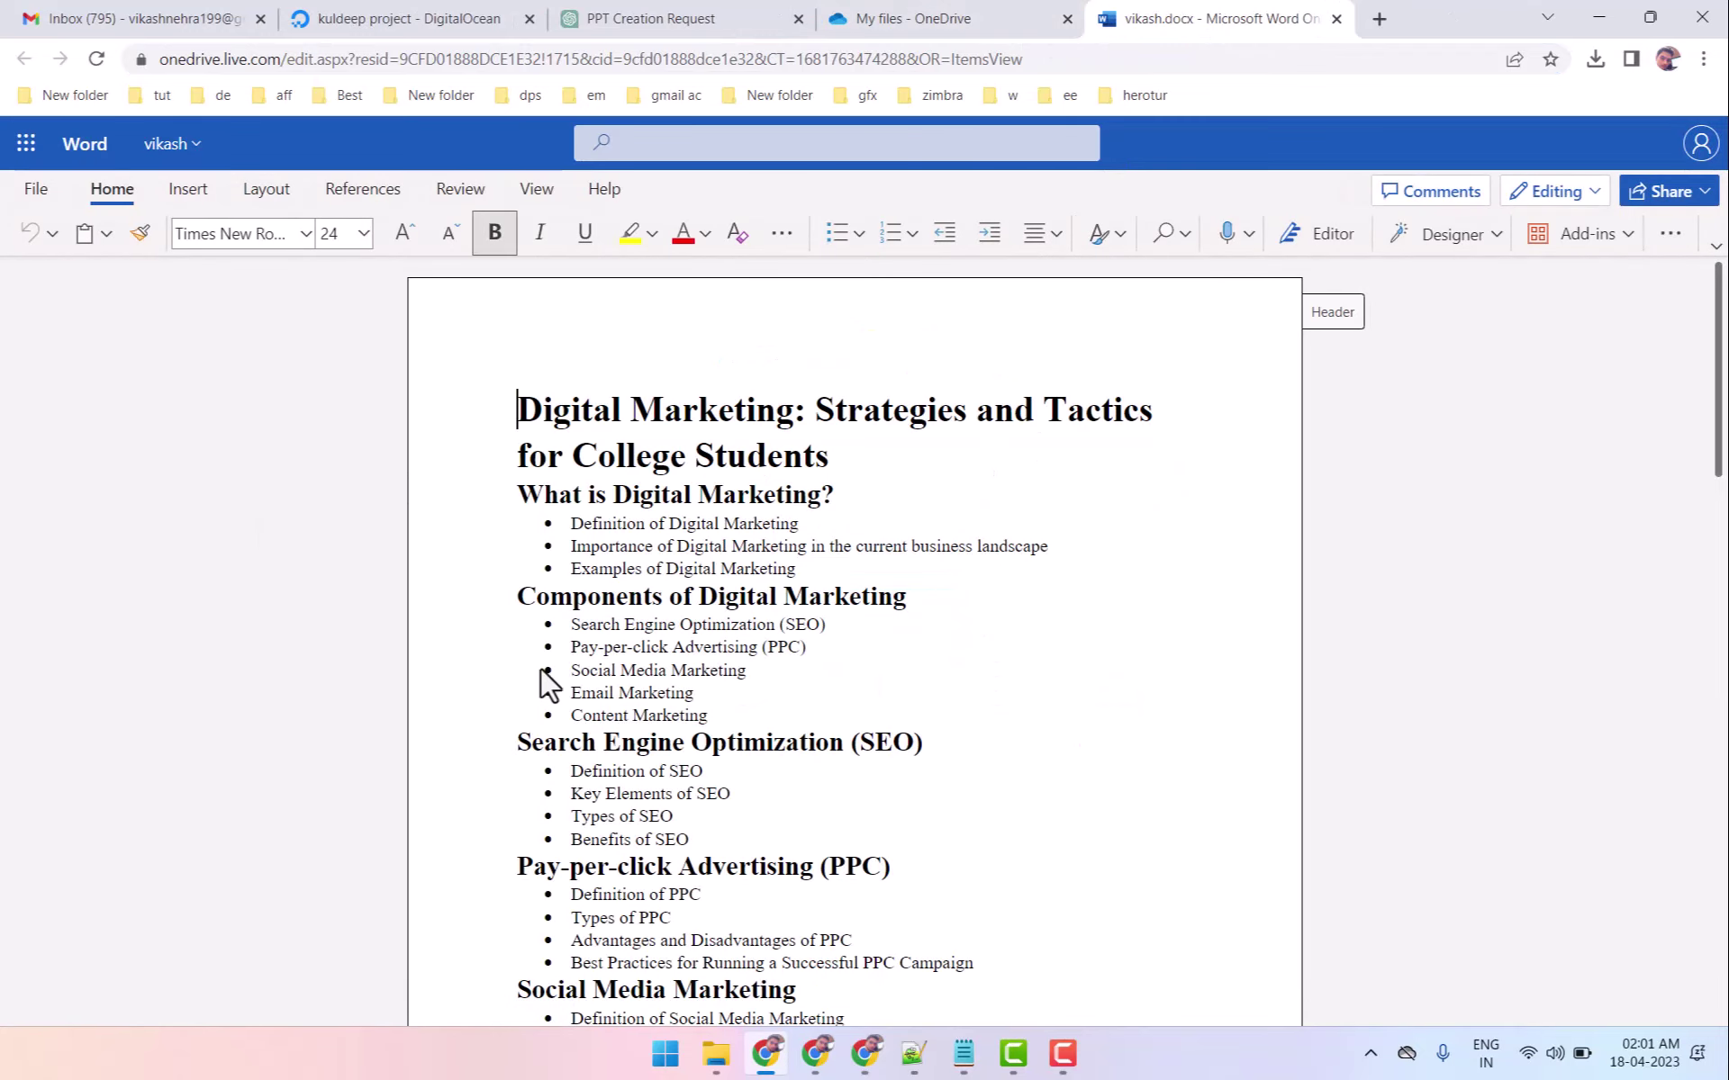
Bring up the File > Export page offering Export to PowerPoint presentation.
{"action": "scroll", "coordinate": [435, 625], "scroll_direction": "down", "scroll_amount": 5}
{"action": "scroll", "coordinate": [405, 625], "scroll_direction": "up", "scroll_amount": 1}
{"action": "scroll", "coordinate": [402, 621], "scroll_direction": "up", "scroll_amount": 4}
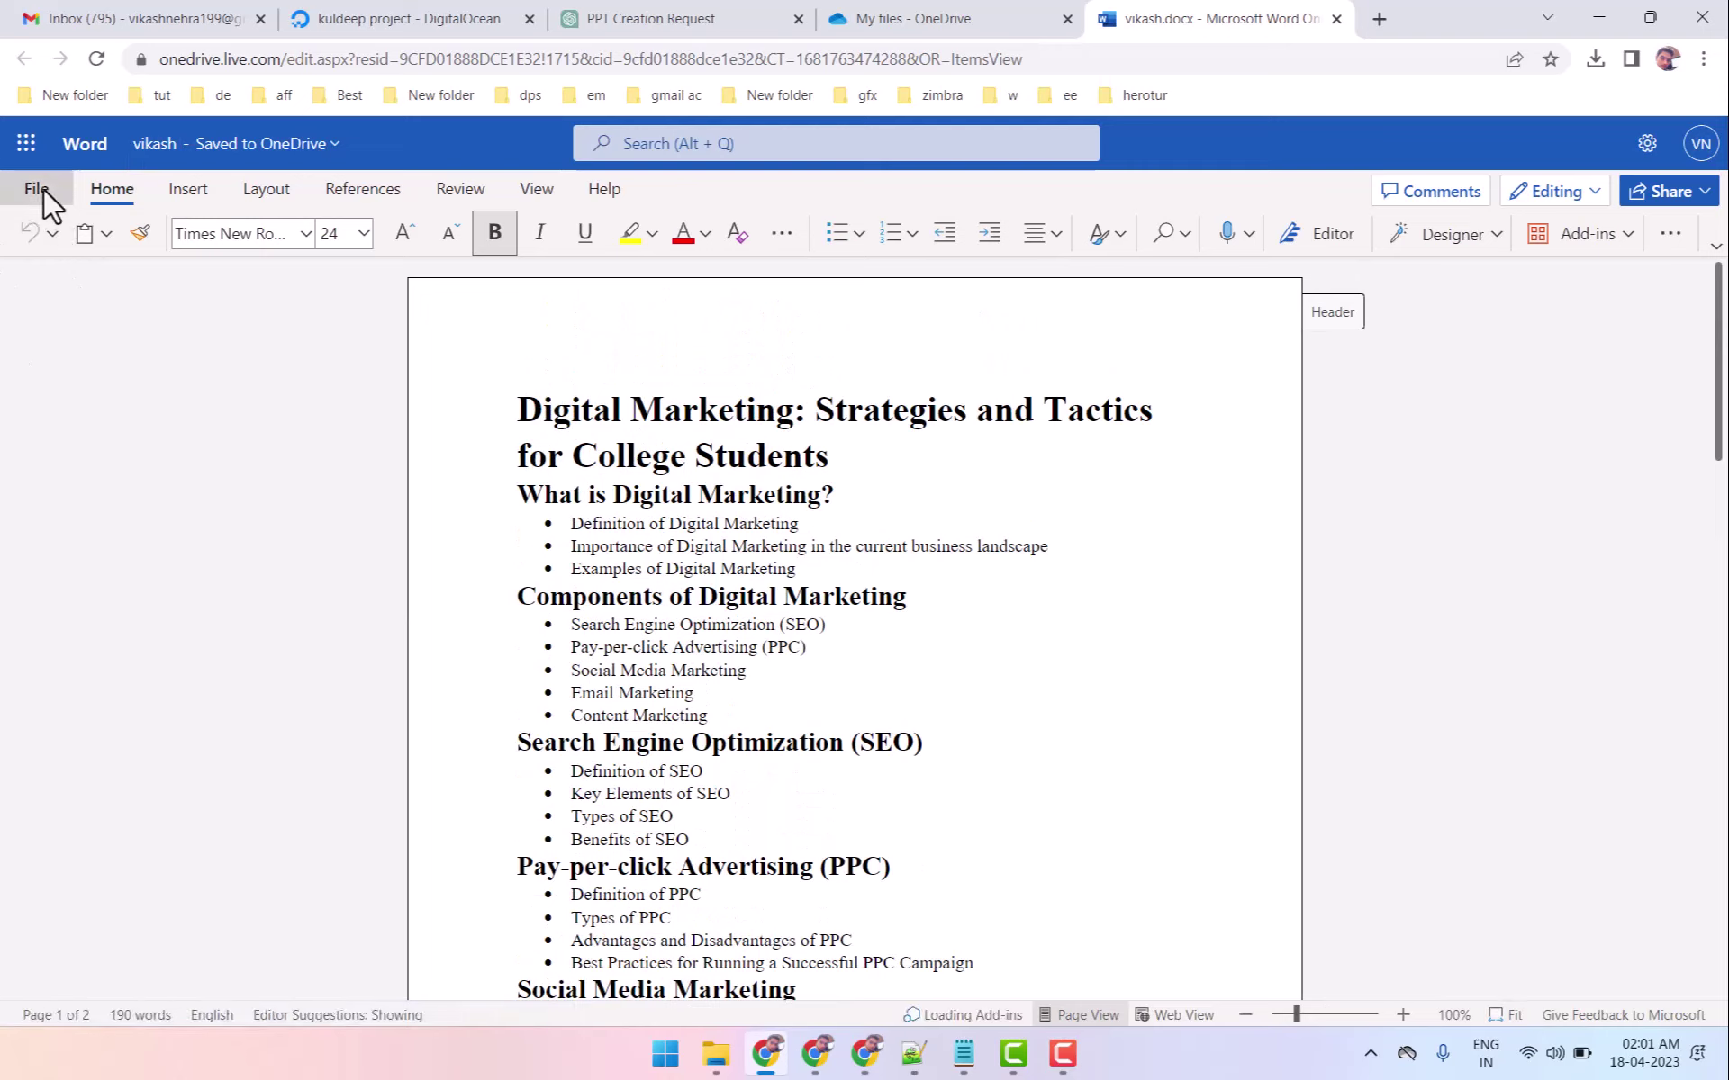
{"action": "left_click", "coordinate": [41, 189]}
{"action": "left_click", "coordinate": [80, 441]}
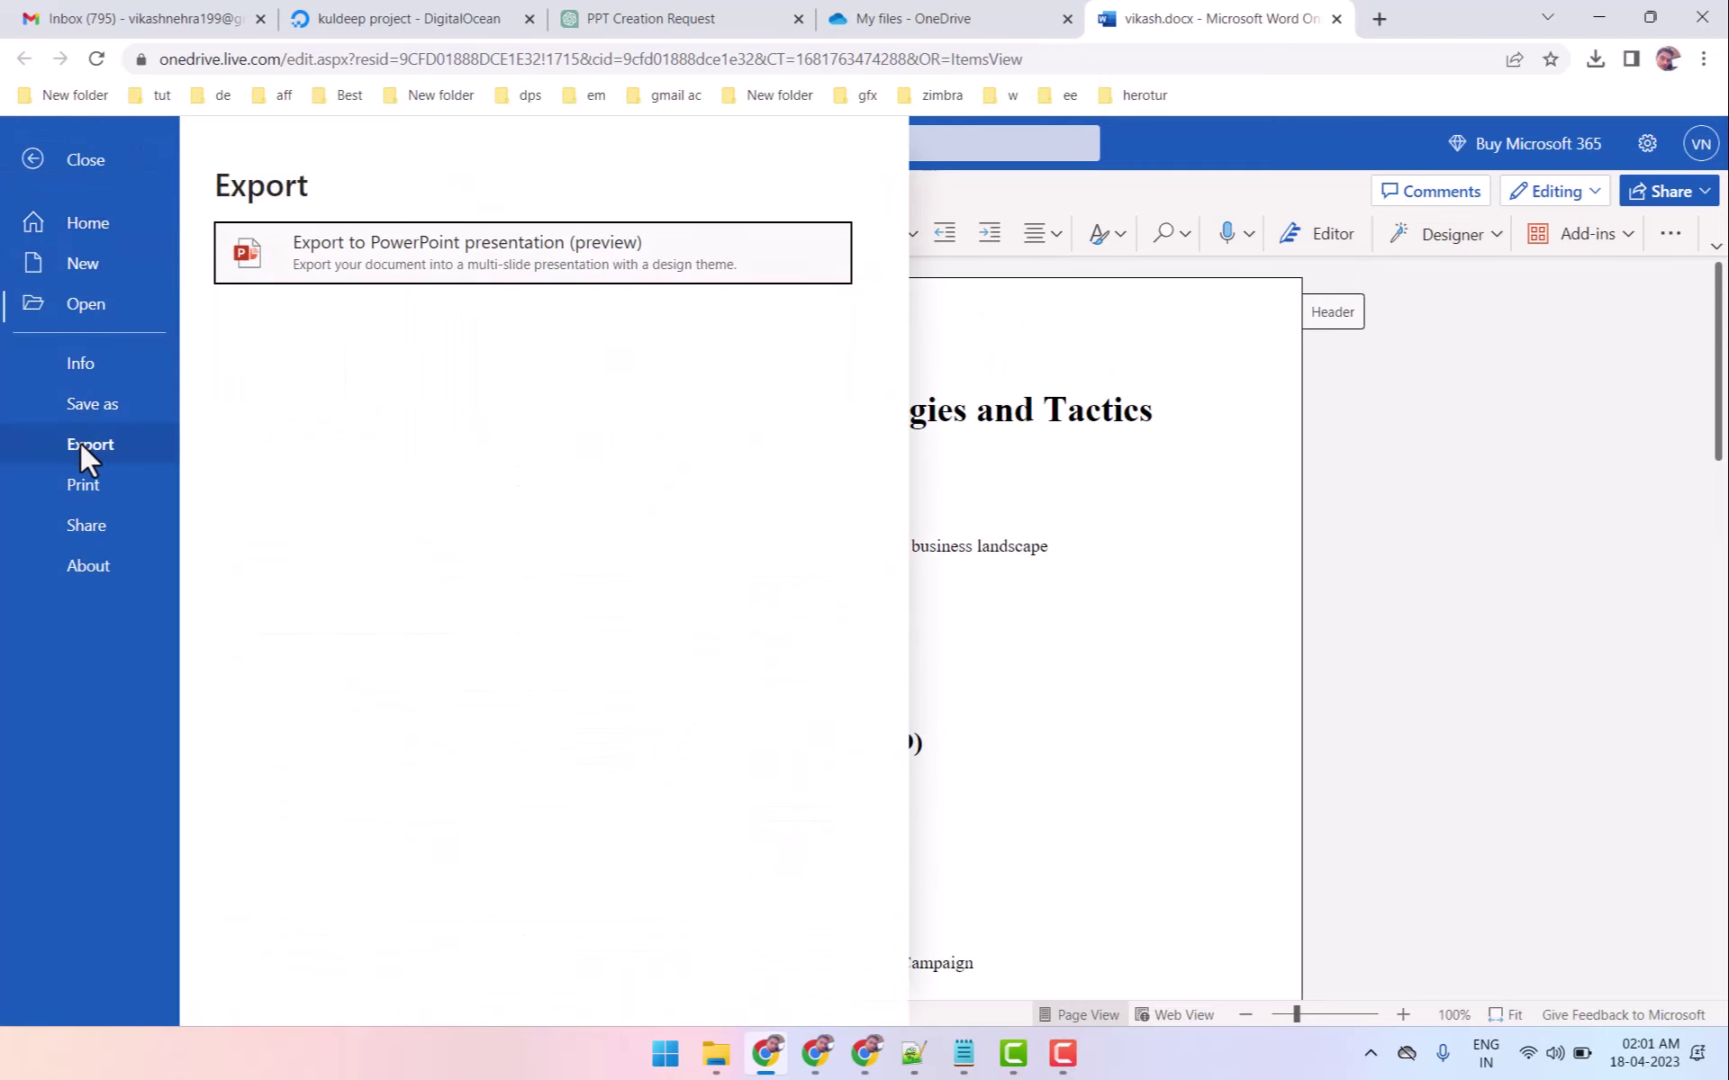
Export vikash.docx to PowerPoint with the grey-and-teal network theme and open the new presentation.
{"action": "left_click", "coordinate": [423, 251]}
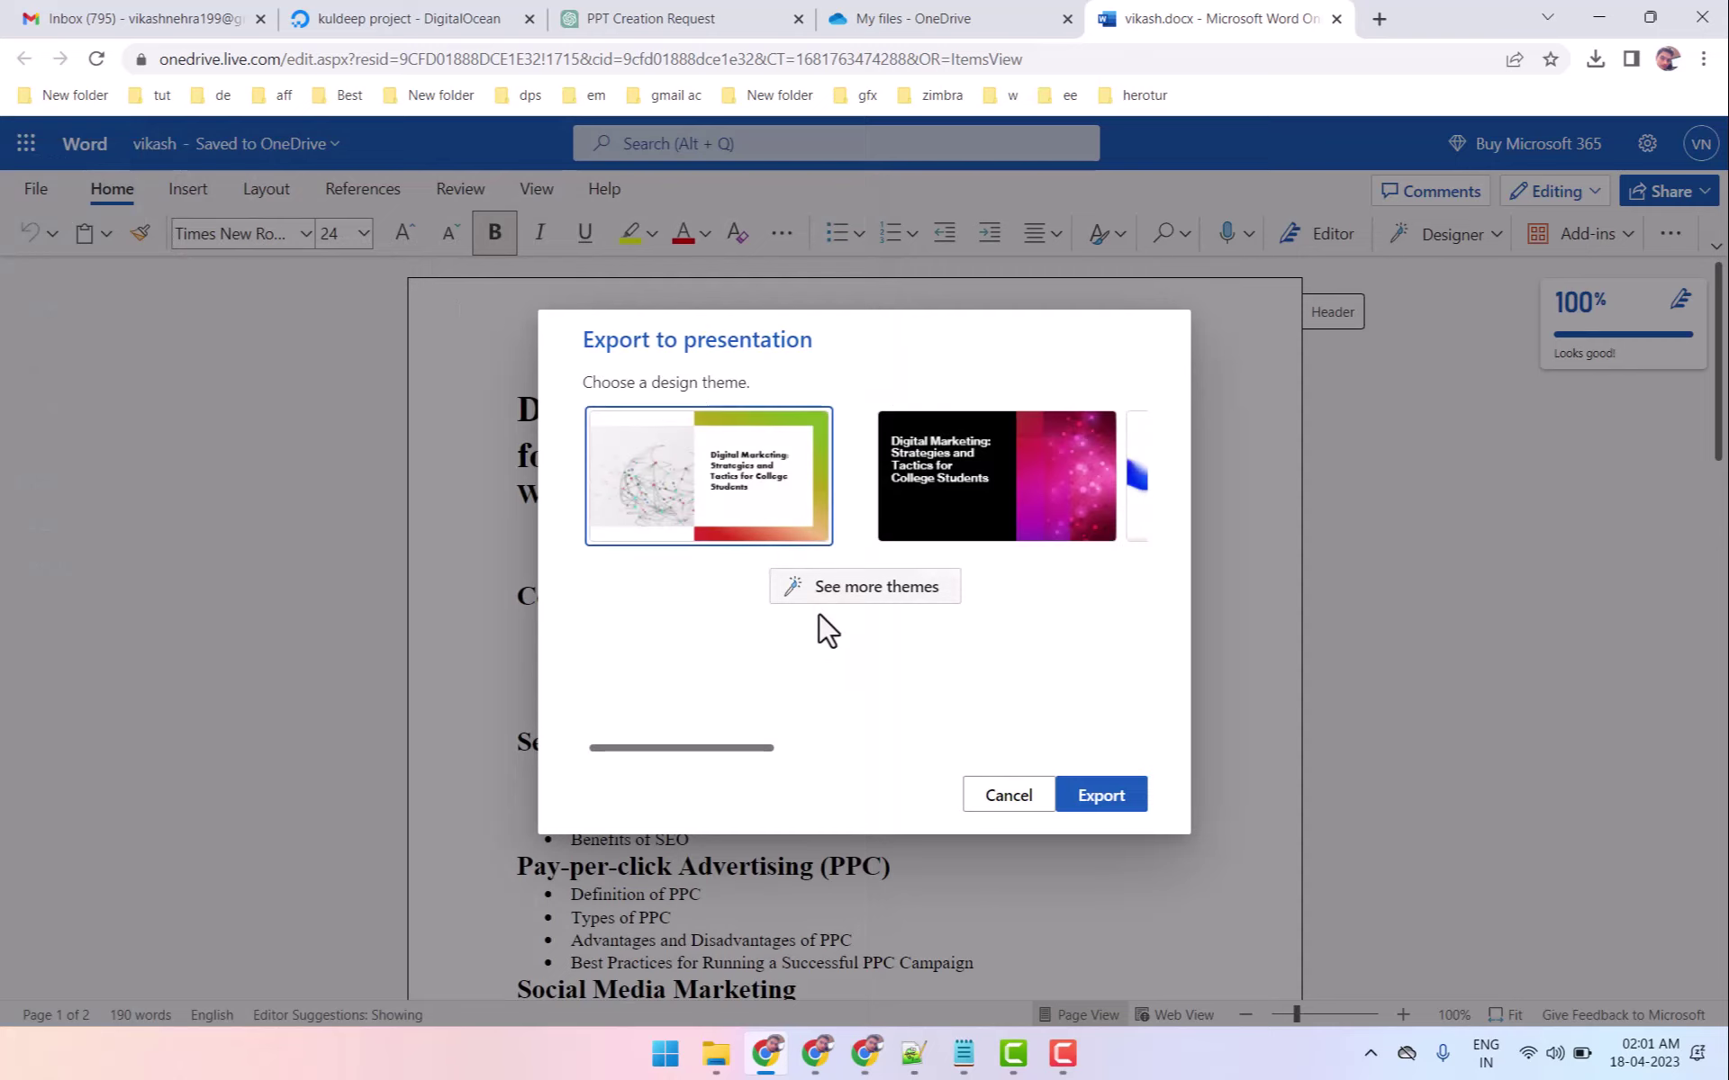
{"action": "mouse_move", "coordinate": [748, 748]}
{"action": "left_mouse_down"}
{"action": "mouse_move", "coordinate": [900, 761]}
{"action": "mouse_move", "coordinate": [729, 748]}
{"action": "mouse_move", "coordinate": [1011, 740]}
{"action": "mouse_move", "coordinate": [977, 713]}
{"action": "left_mouse_up"}
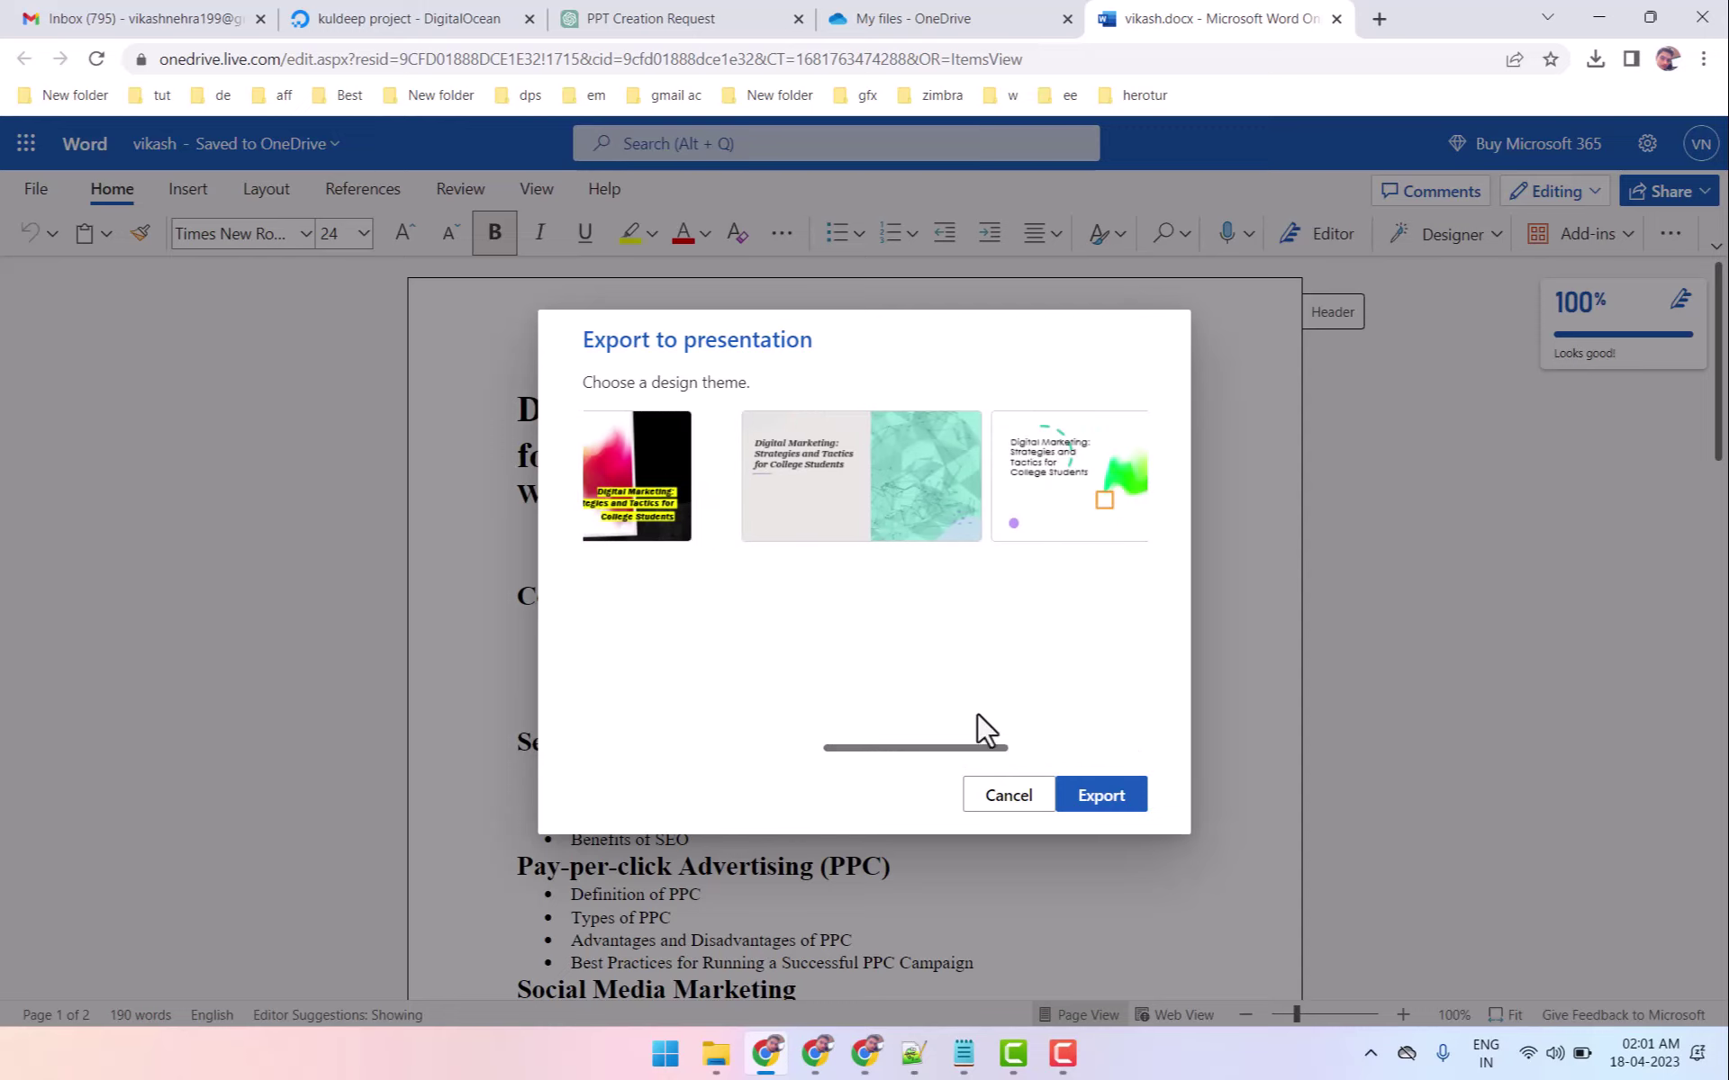
{"action": "left_click", "coordinate": [898, 532]}
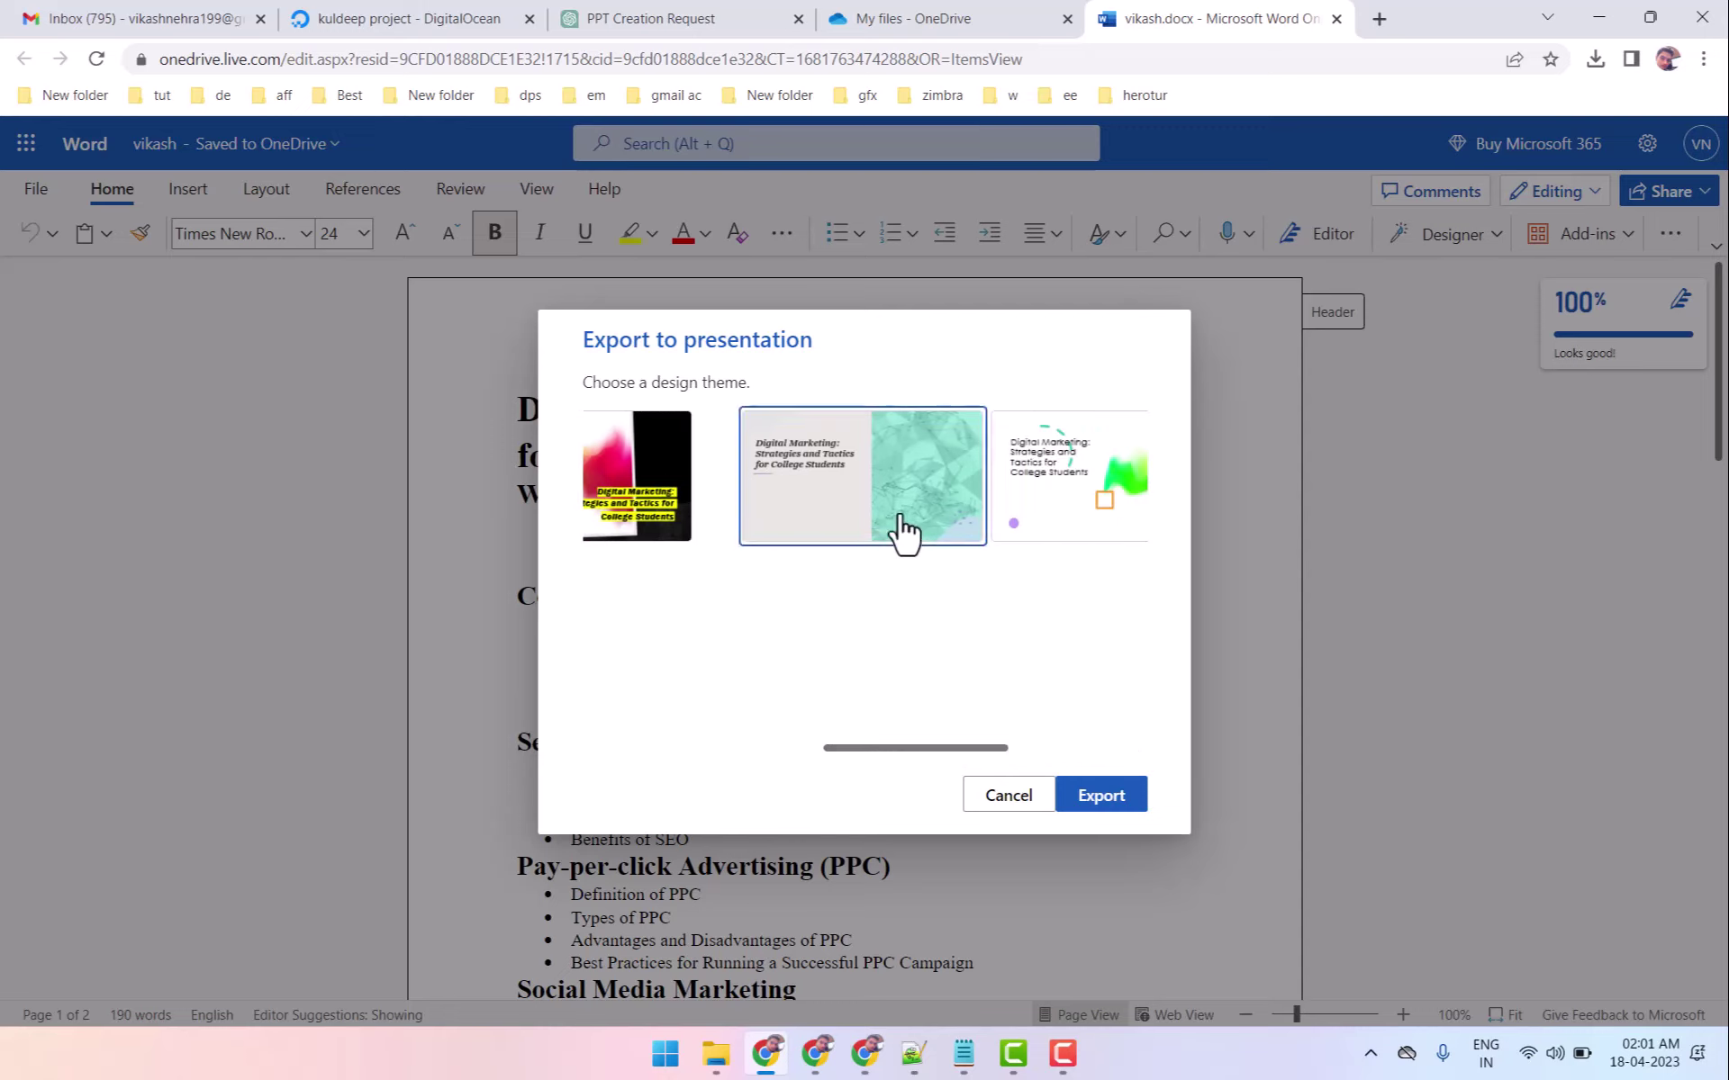
{"action": "left_click", "coordinate": [1097, 805]}
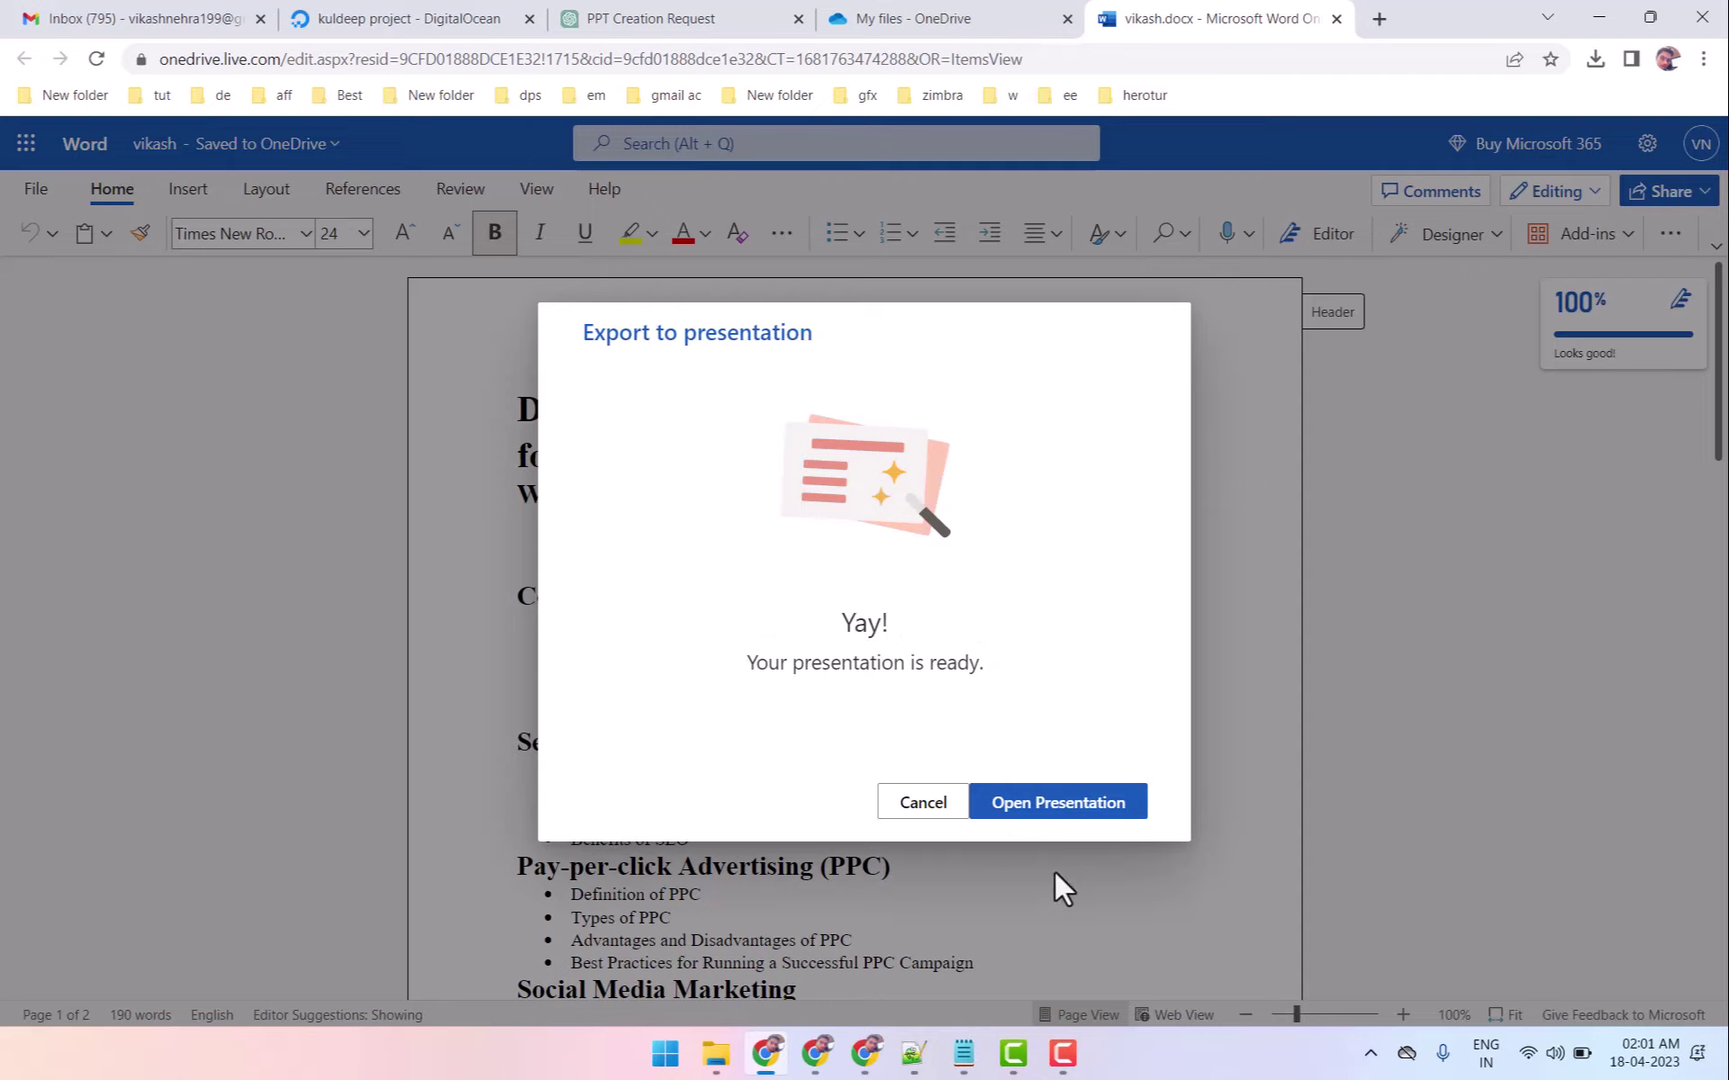
{"action": "left_click", "coordinate": [1050, 803]}
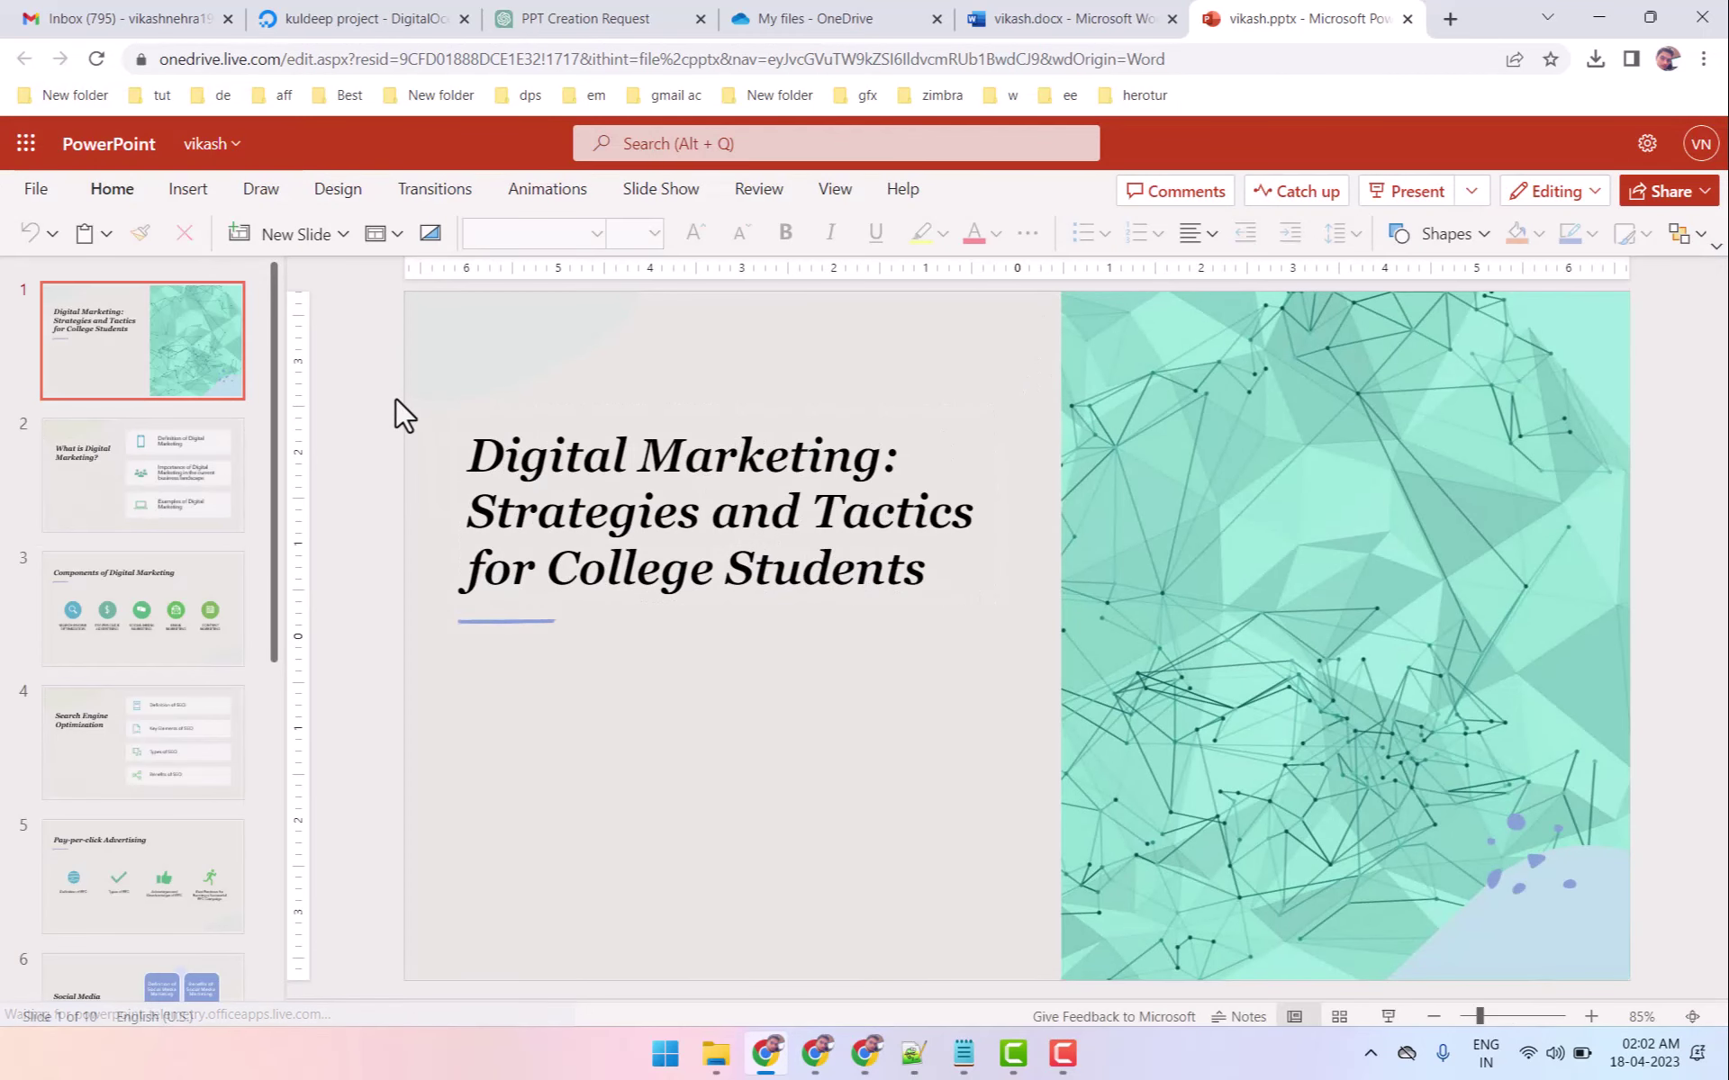
Review slides 2–5, from What is Digital Marketing? to Pay-per-click Advertising, closing design suggestions.
{"action": "left_click", "coordinate": [81, 468]}
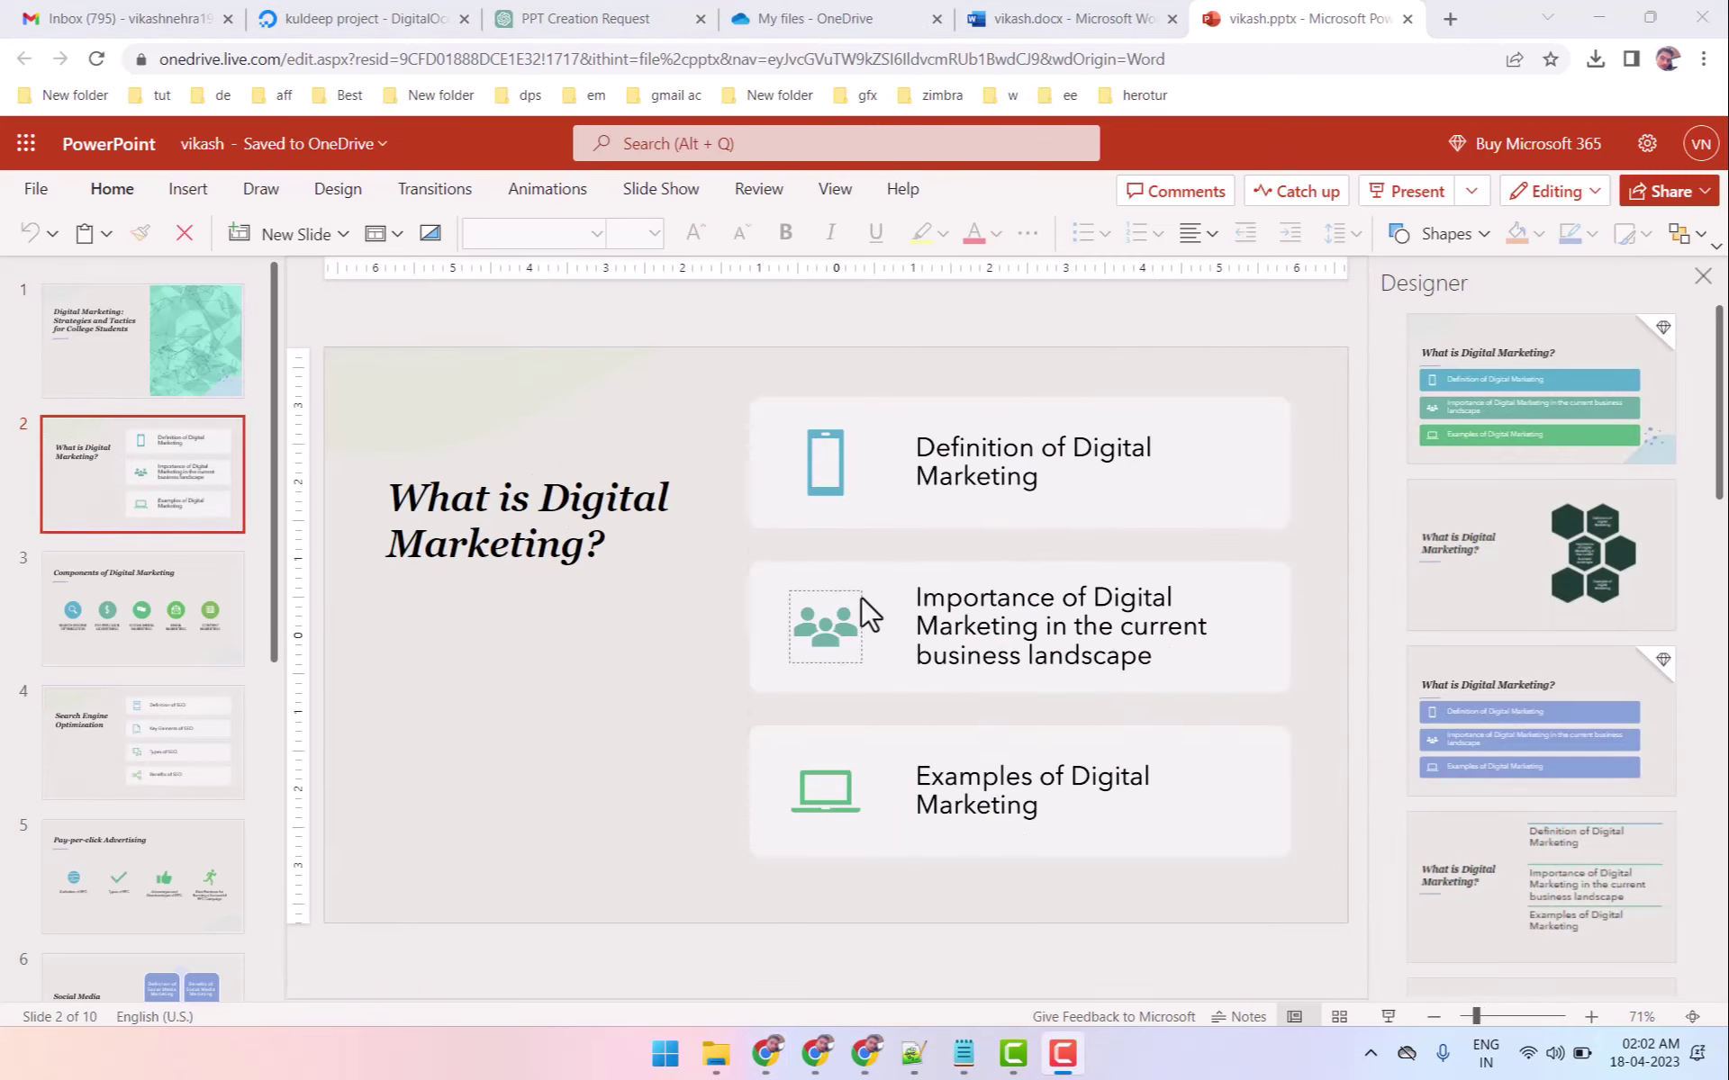
{"action": "left_click", "coordinate": [1703, 276]}
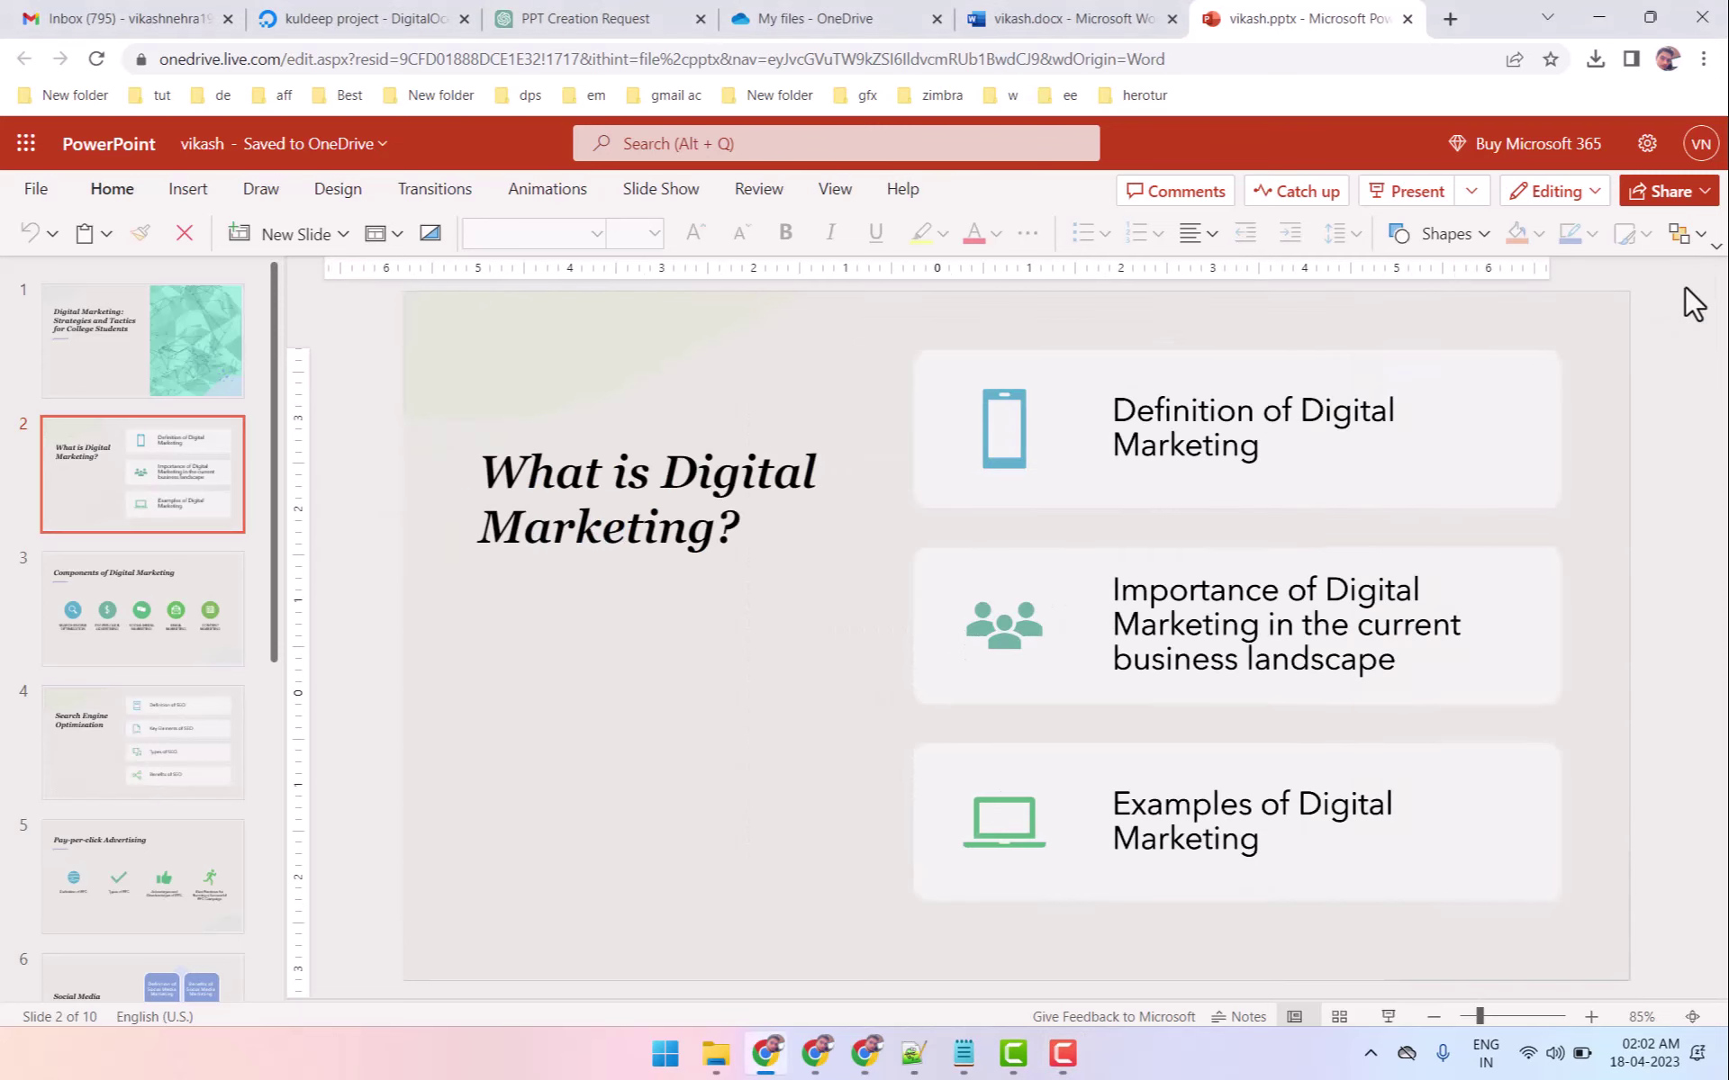
{"action": "left_click", "coordinate": [178, 621]}
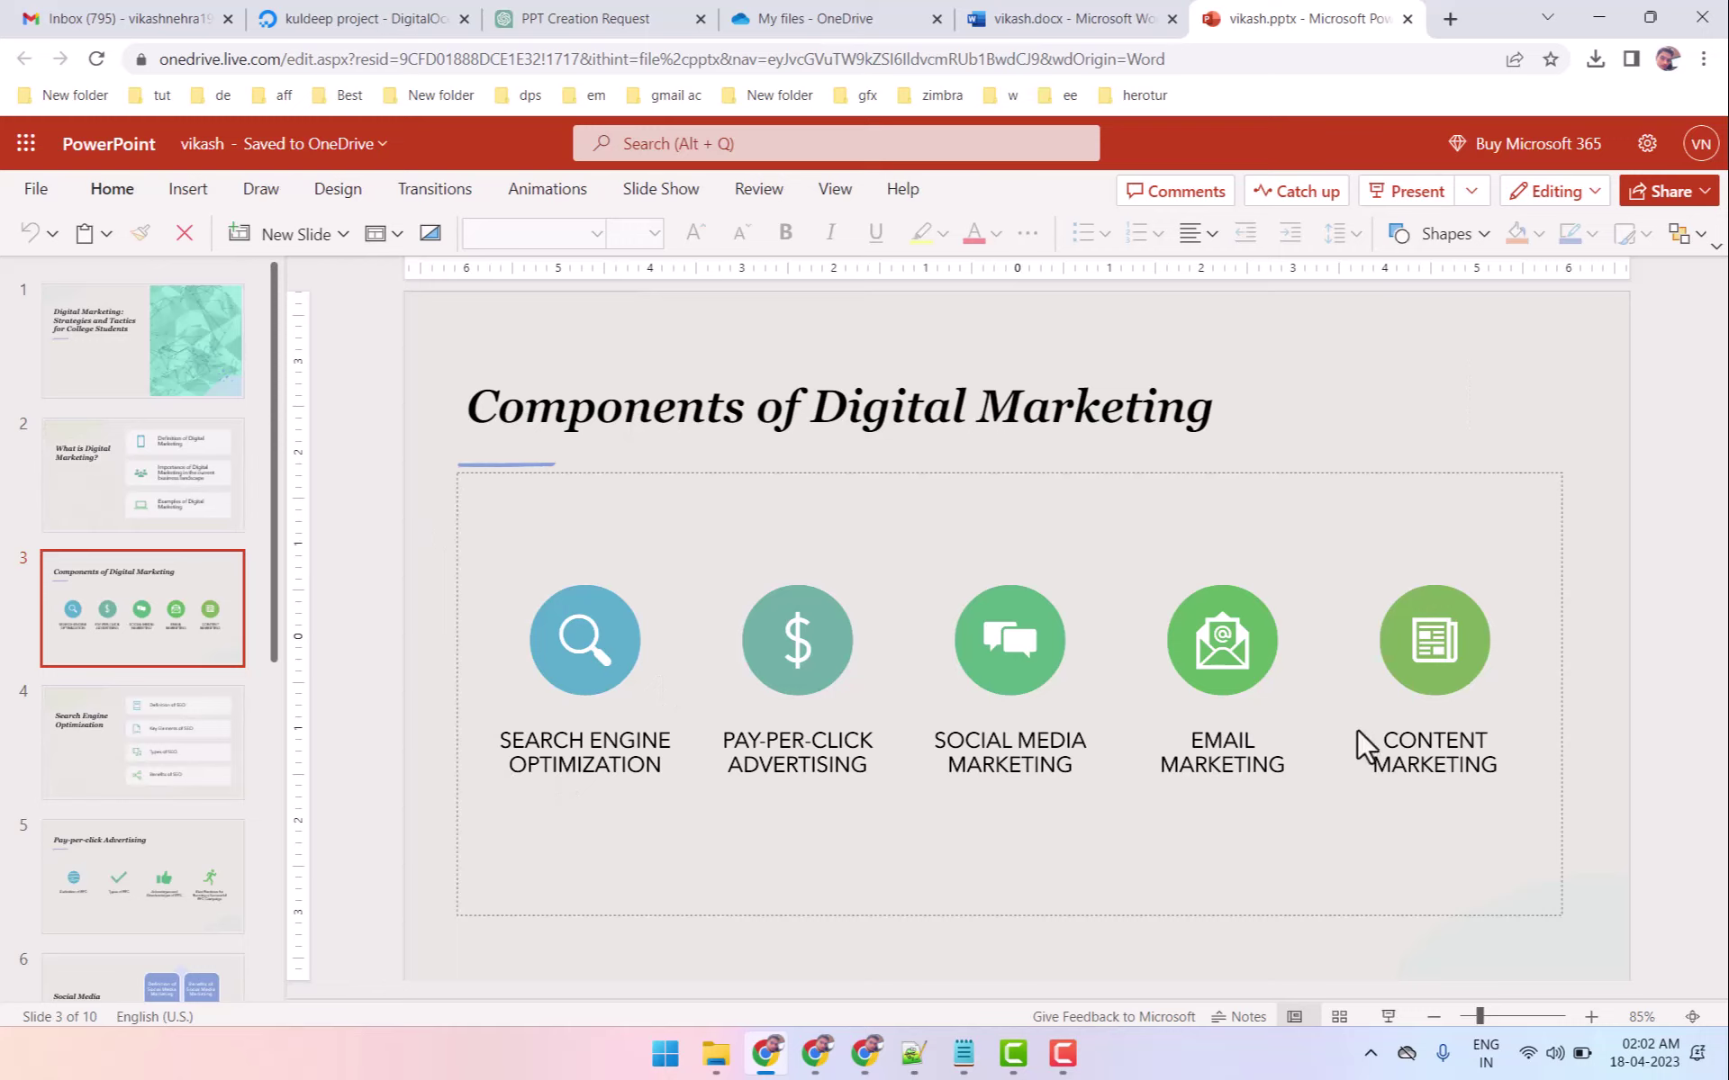
{"action": "left_click", "coordinate": [121, 711]}
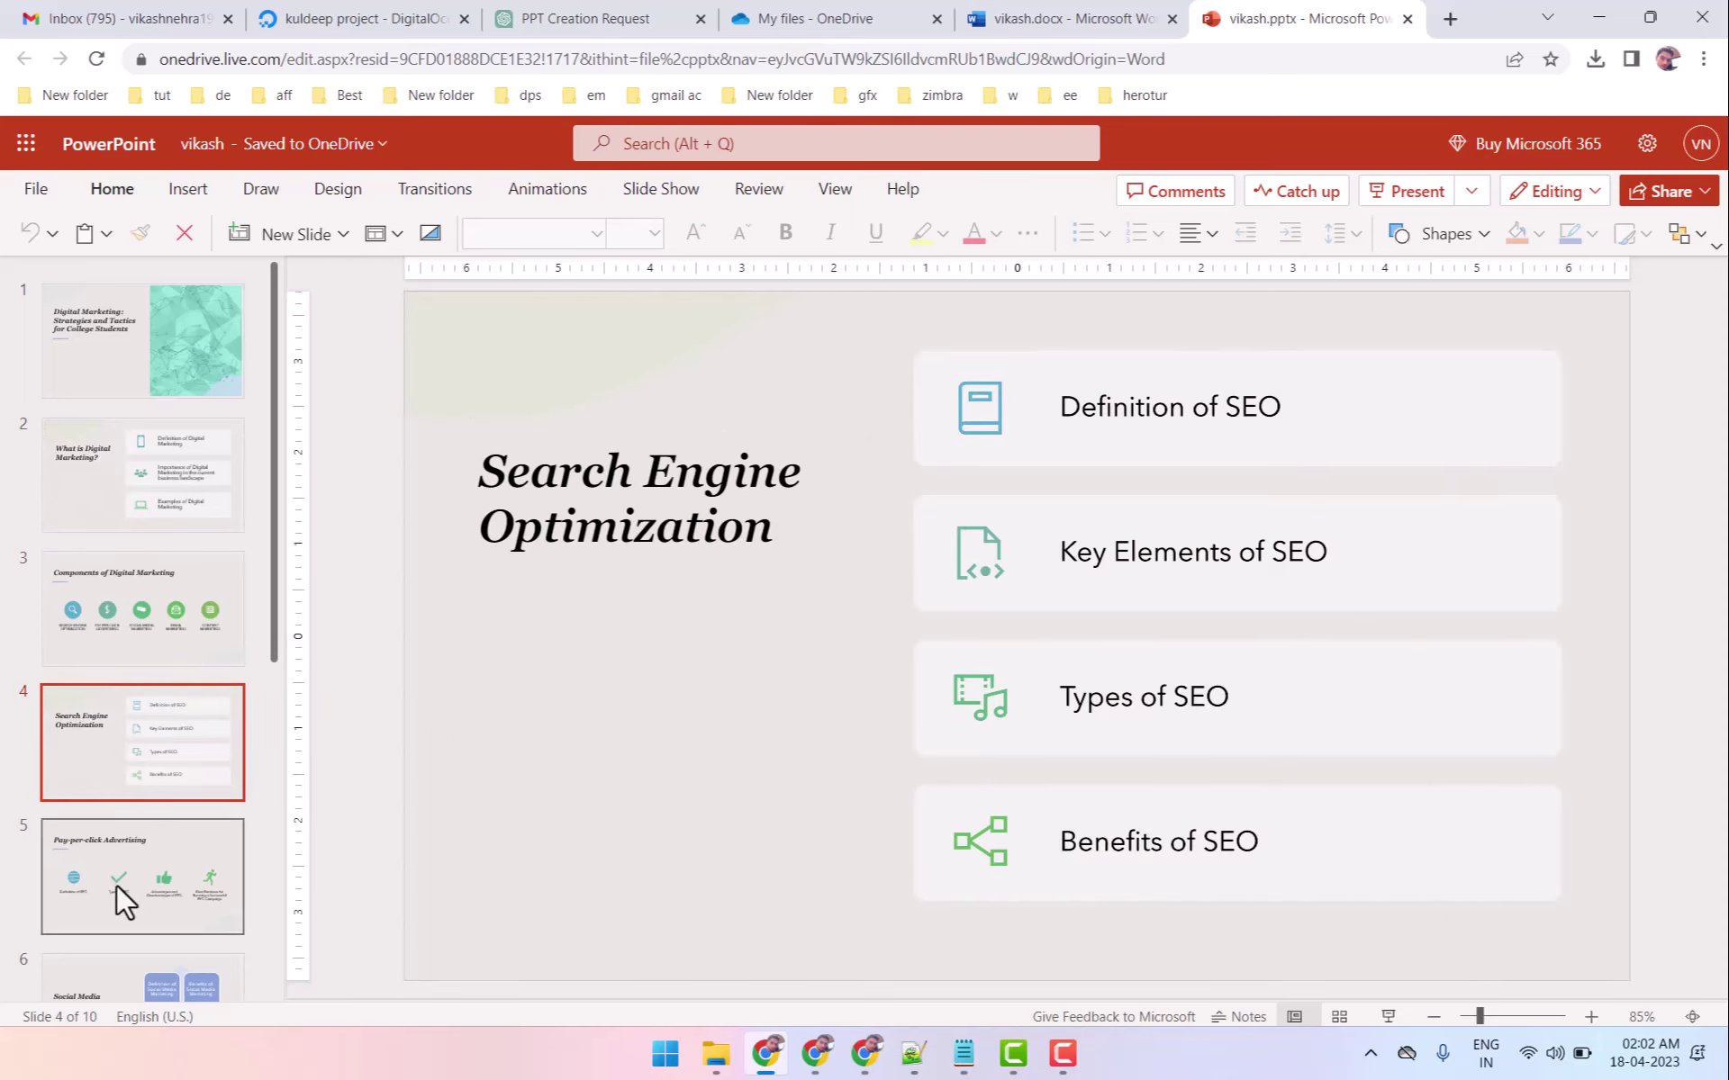
{"action": "left_click", "coordinate": [133, 848]}
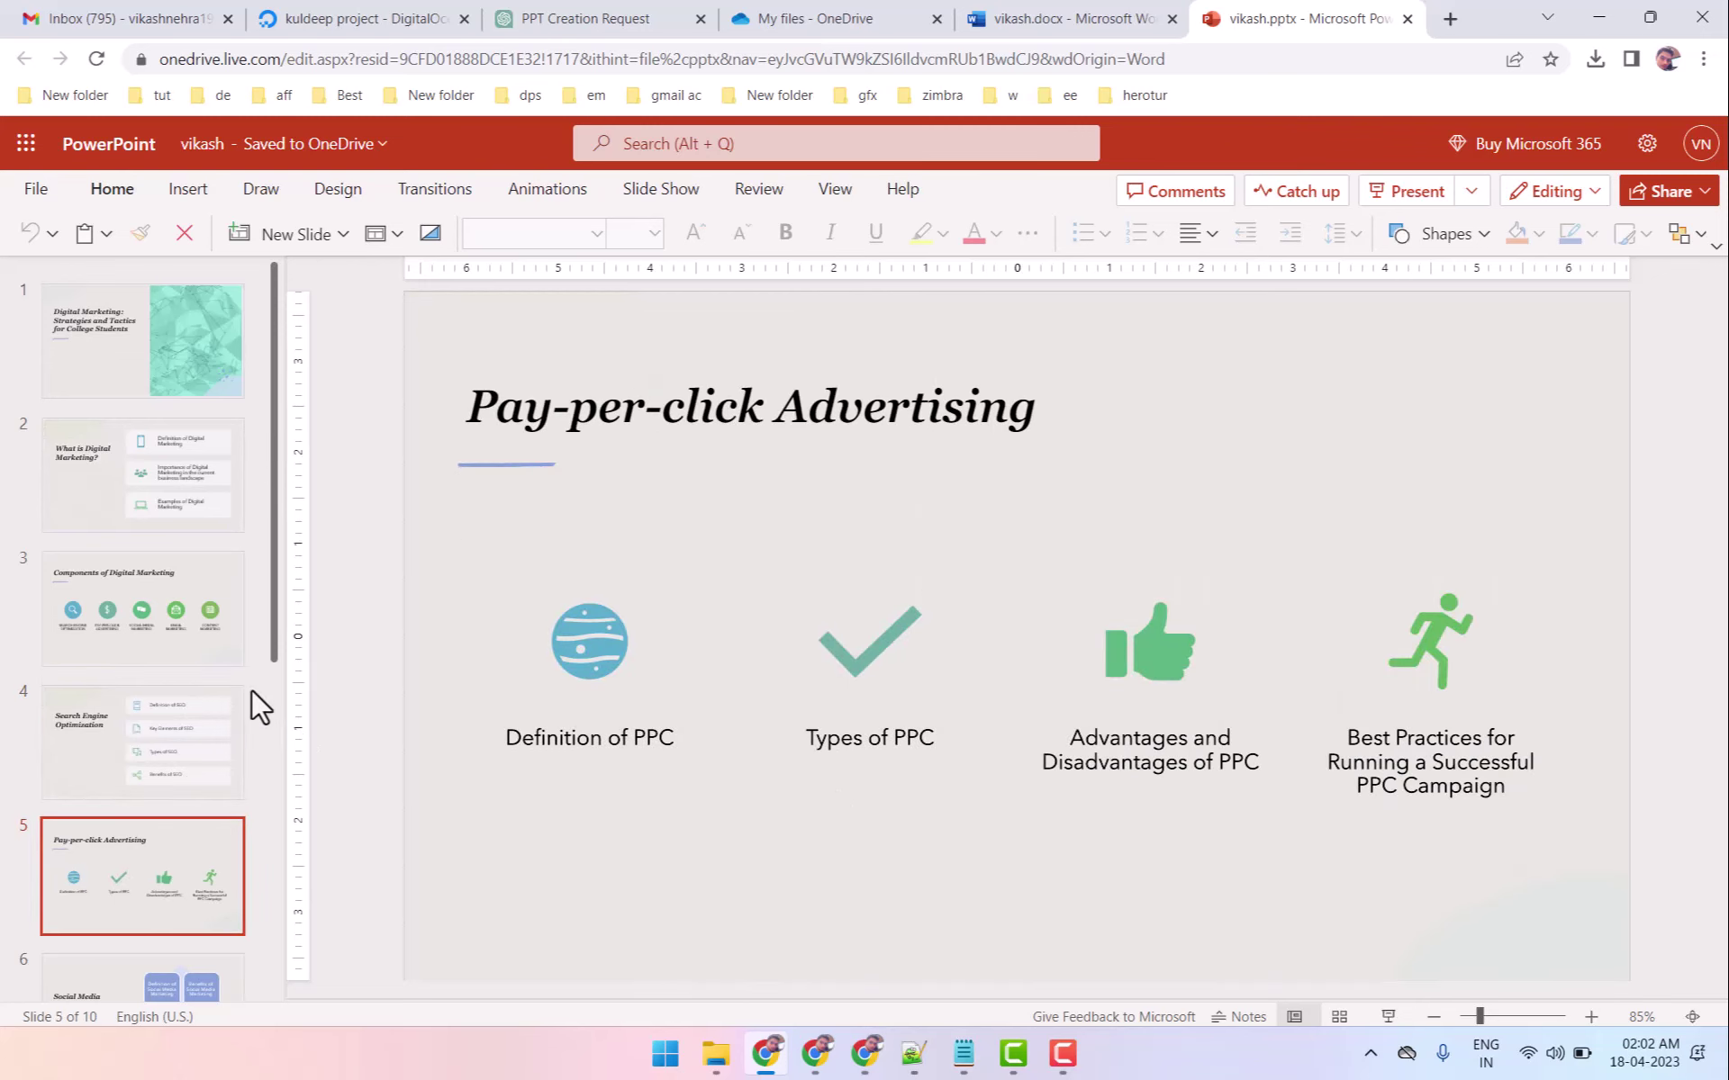
Review slides 6–10: Social Media, Email, Content Marketing, Metrics and Conclusion.
{"action": "scroll", "coordinate": [212, 747], "scroll_direction": "down", "scroll_amount": 2}
{"action": "scroll", "coordinate": [212, 748], "scroll_direction": "down", "scroll_amount": 5}
{"action": "left_click", "coordinate": [121, 568]}
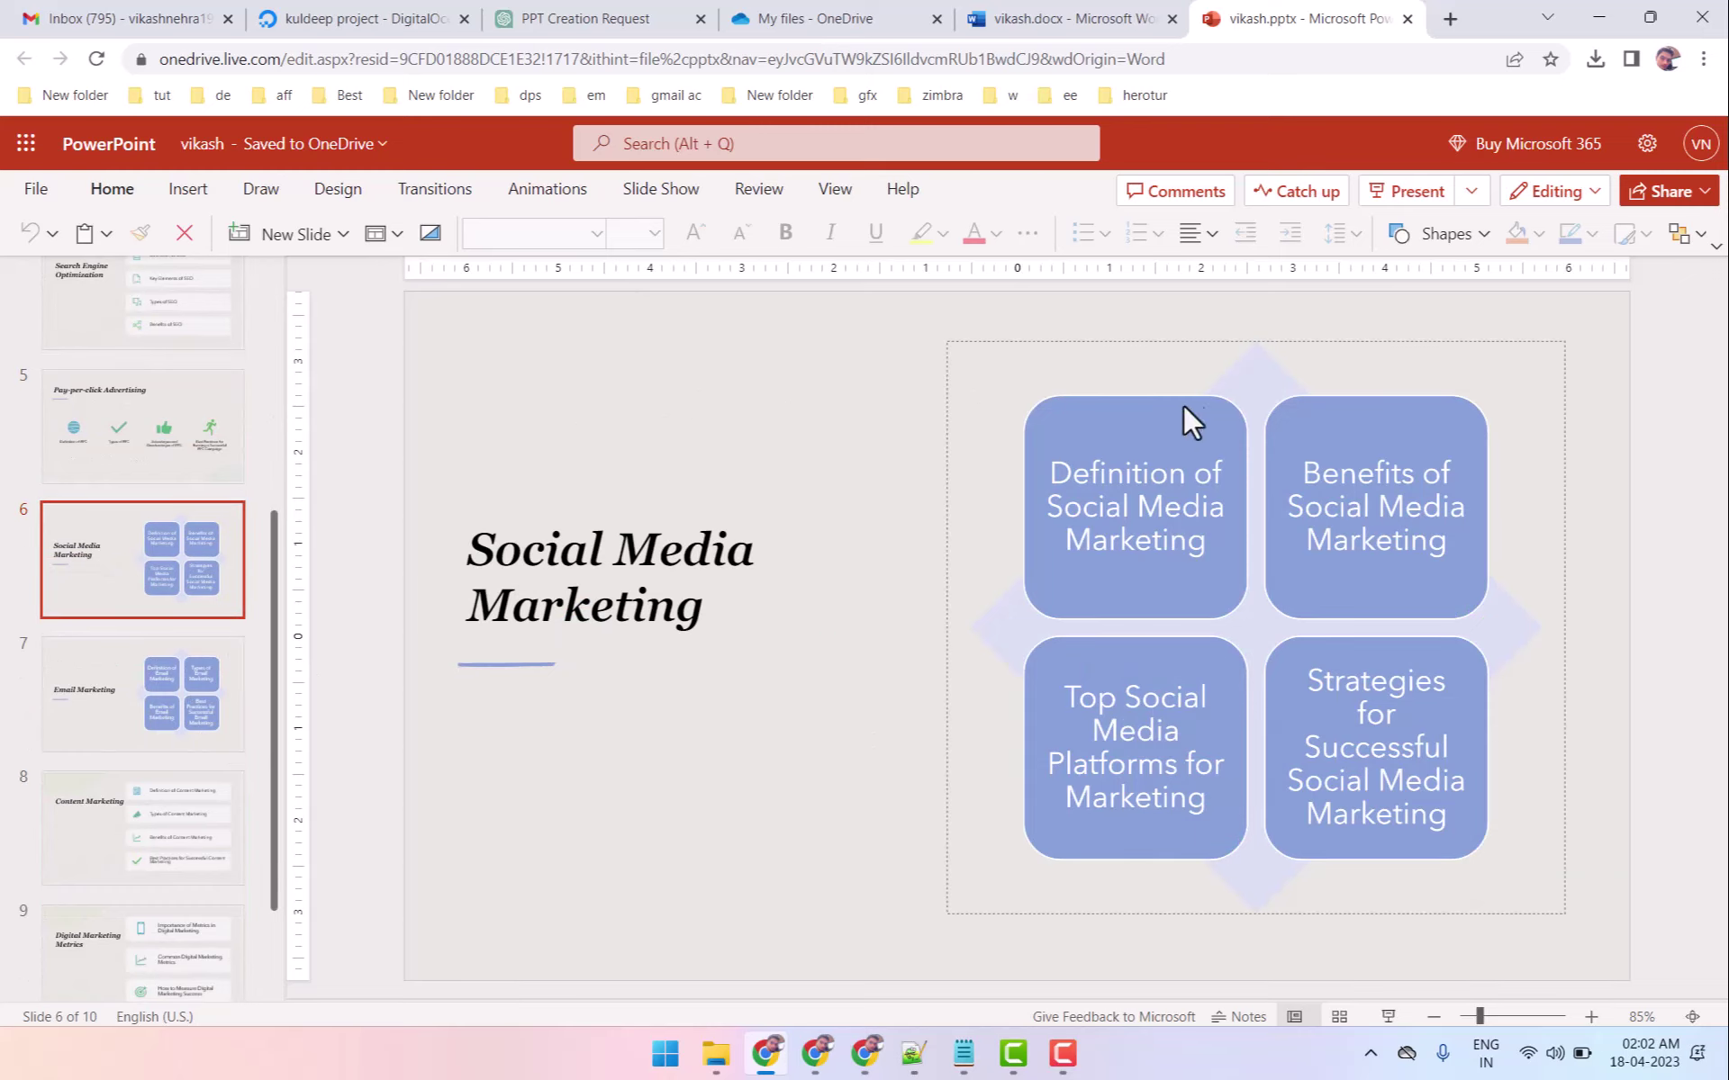
{"action": "left_click", "coordinate": [133, 685]}
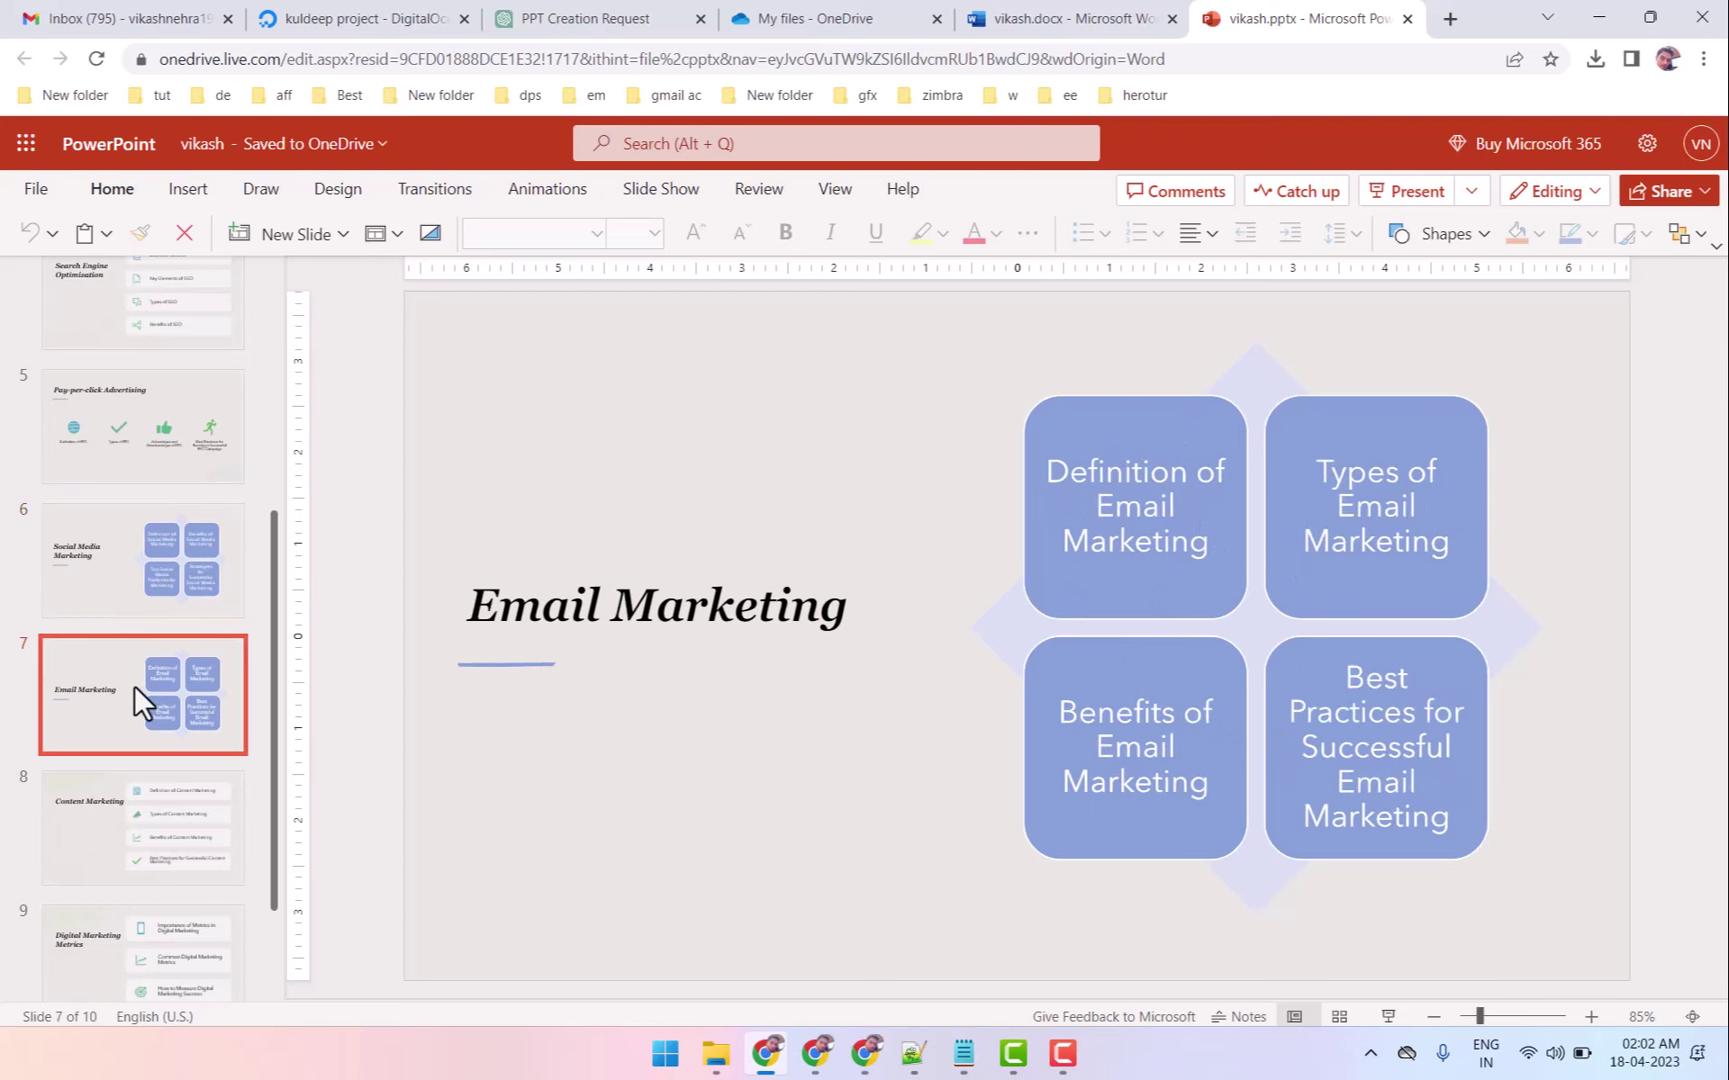
{"action": "left_click", "coordinate": [153, 834]}
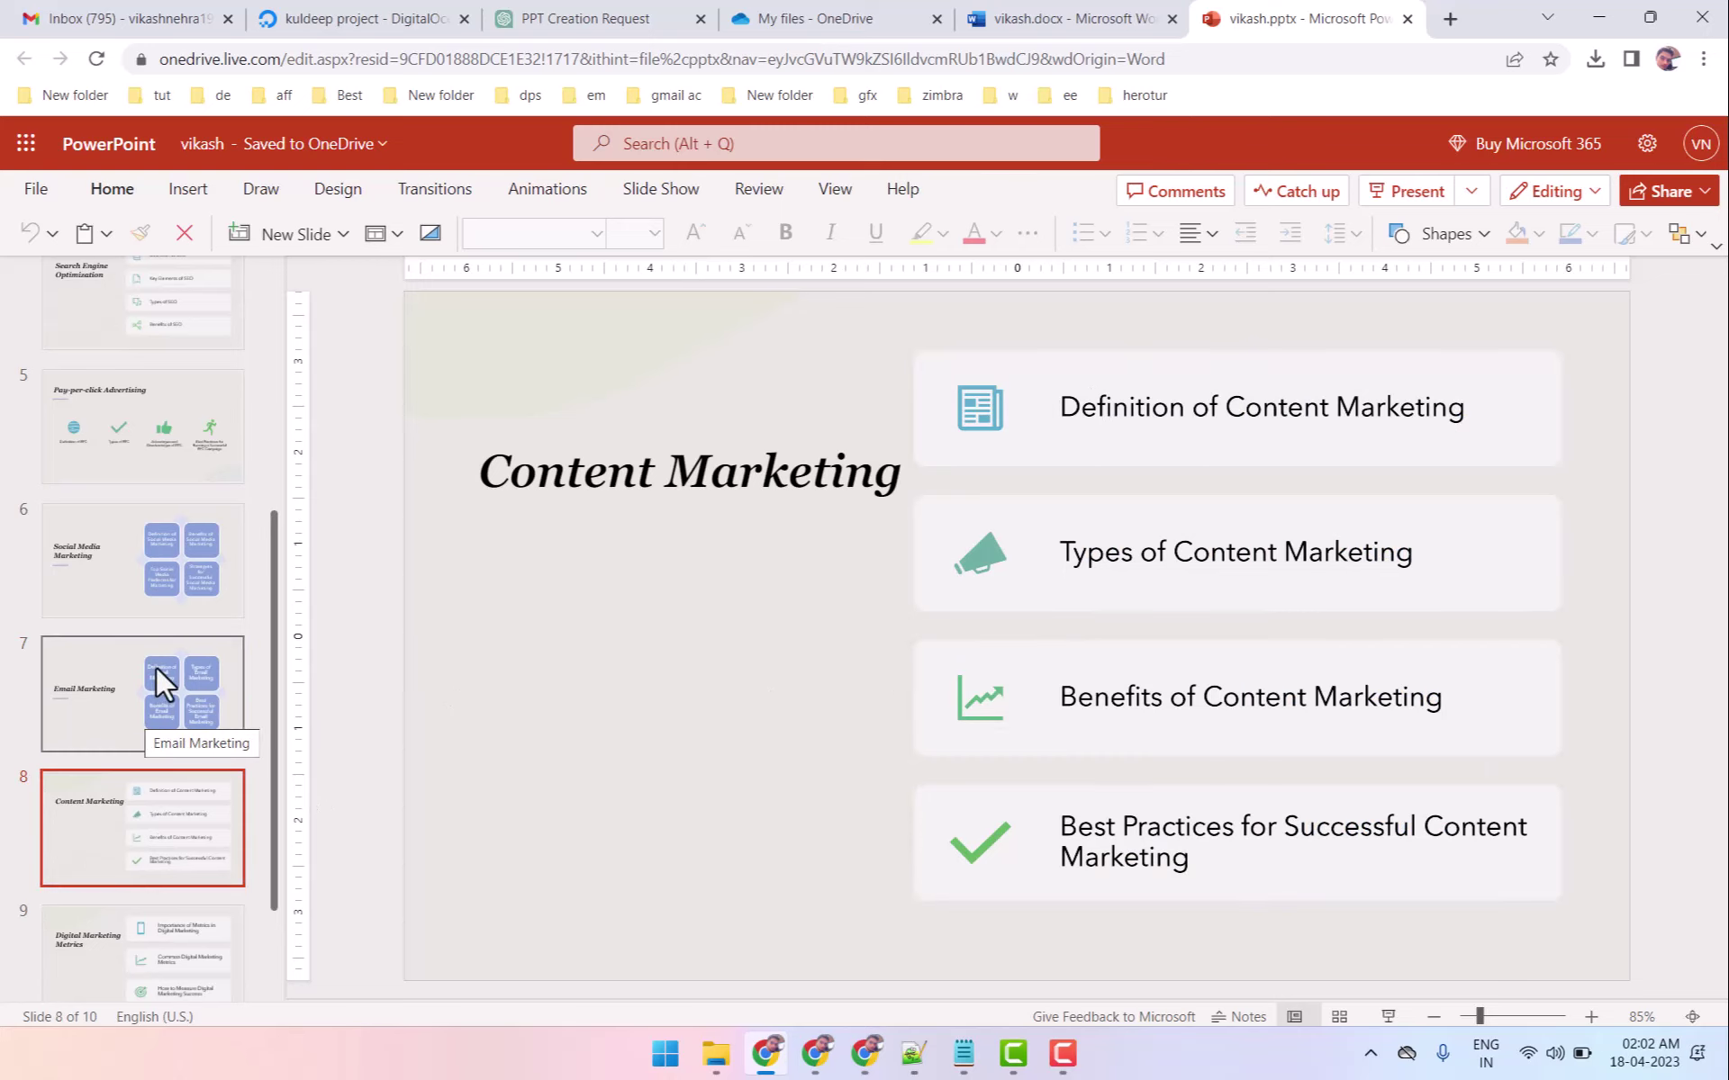
{"action": "scroll", "coordinate": [142, 810], "scroll_direction": "down", "scroll_amount": 2}
{"action": "left_click", "coordinate": [142, 811]}
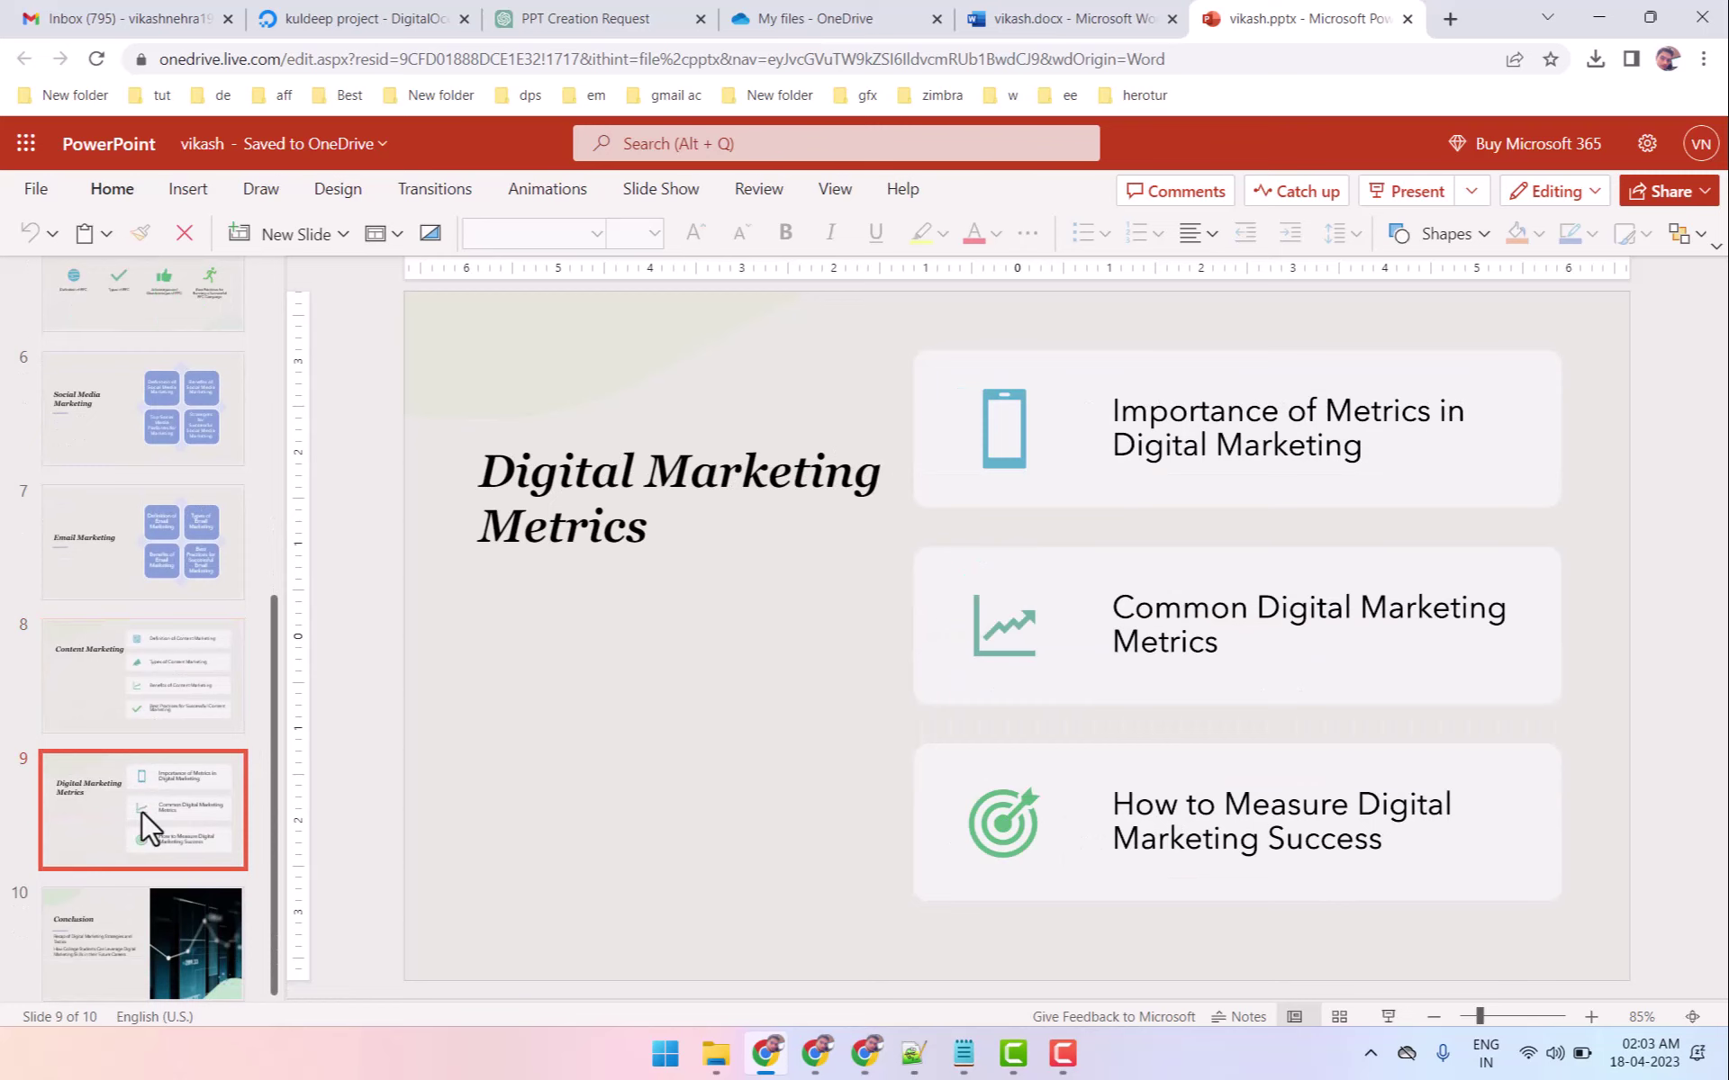
{"action": "left_click", "coordinate": [129, 909]}
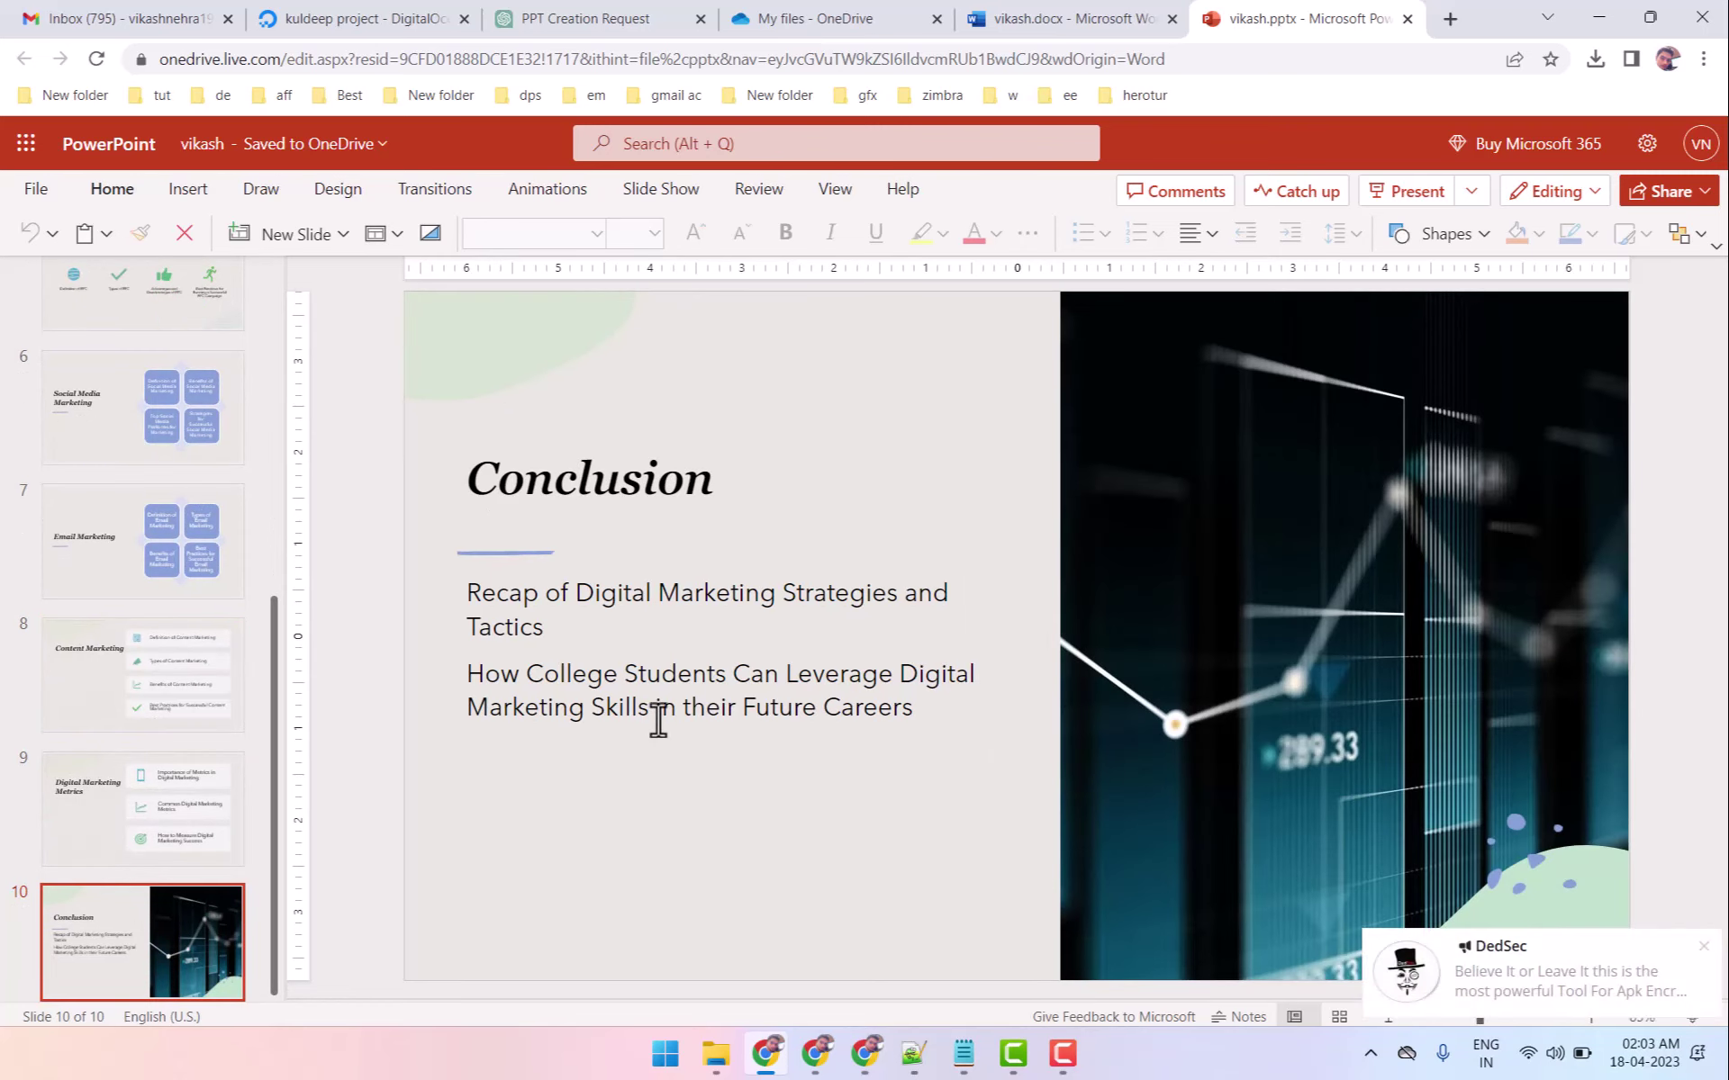
Return to the title slide, then switch to the OneDrive file list.
{"action": "scroll", "coordinate": [106, 719], "scroll_direction": "up", "scroll_amount": 3}
{"action": "scroll", "coordinate": [106, 718], "scroll_direction": "up", "scroll_amount": 3}
{"action": "left_click", "coordinate": [169, 323]}
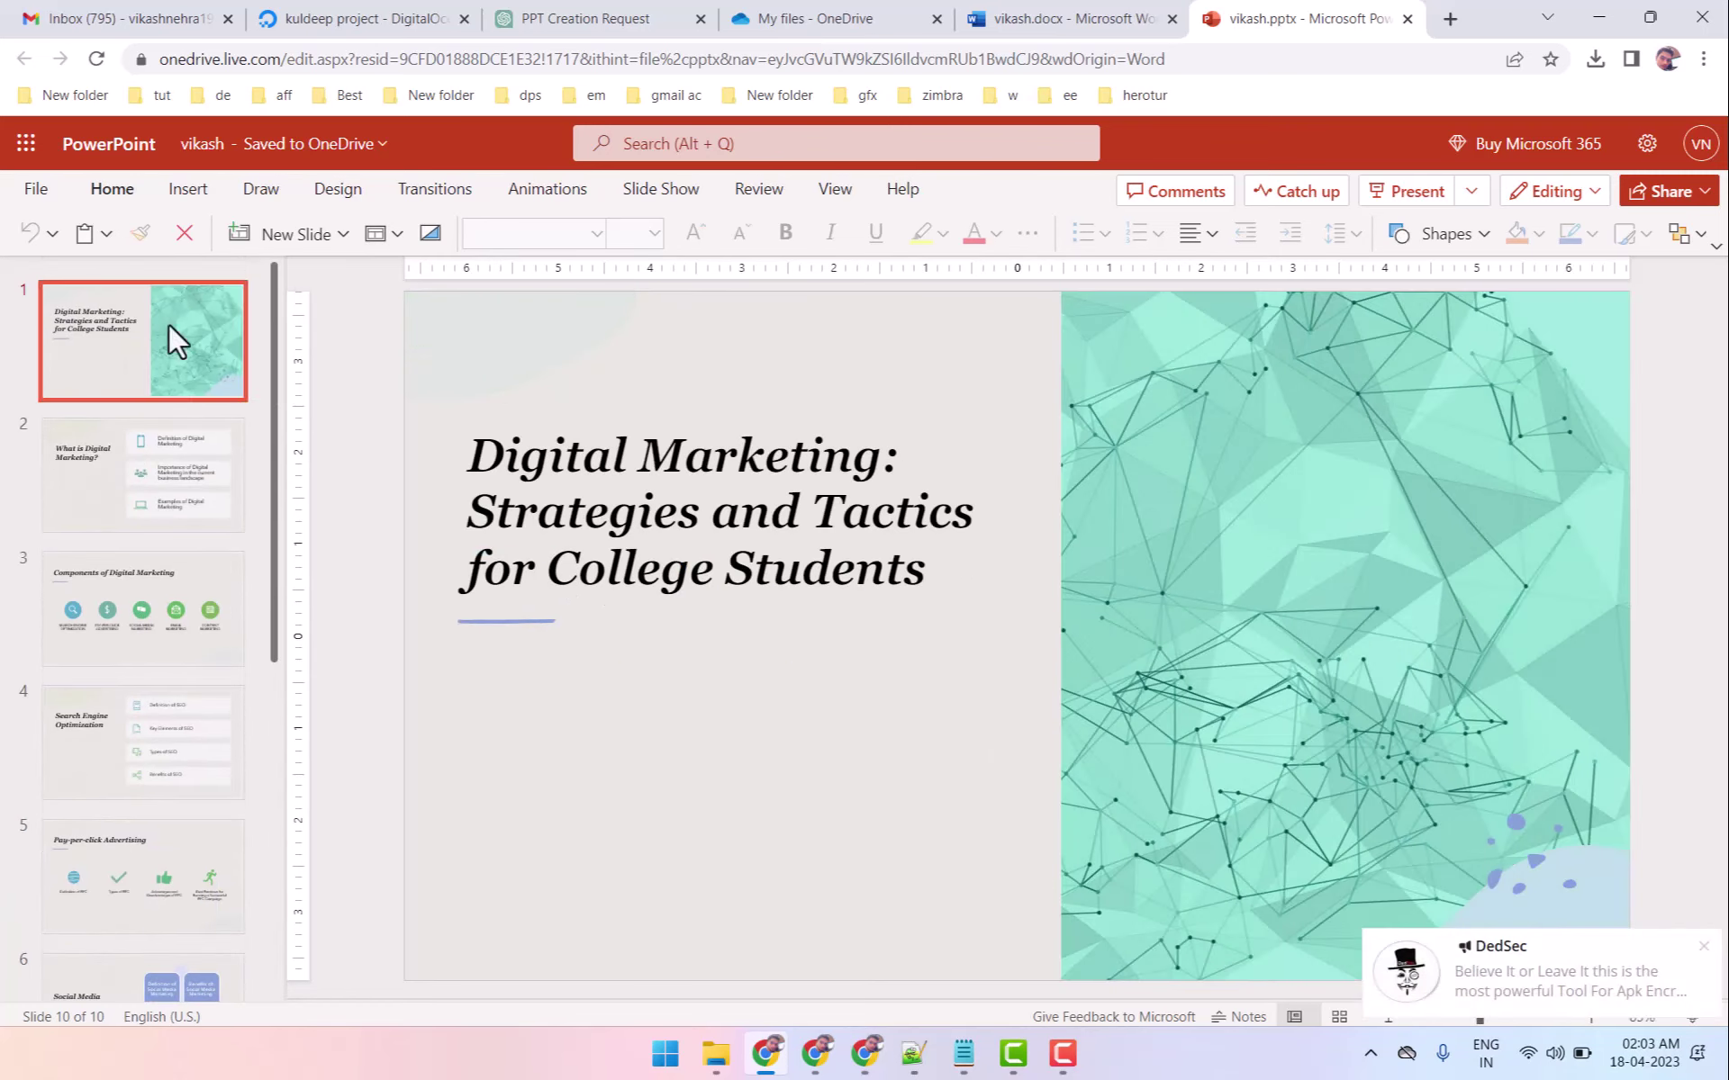
{"action": "left_click", "coordinate": [747, 15]}
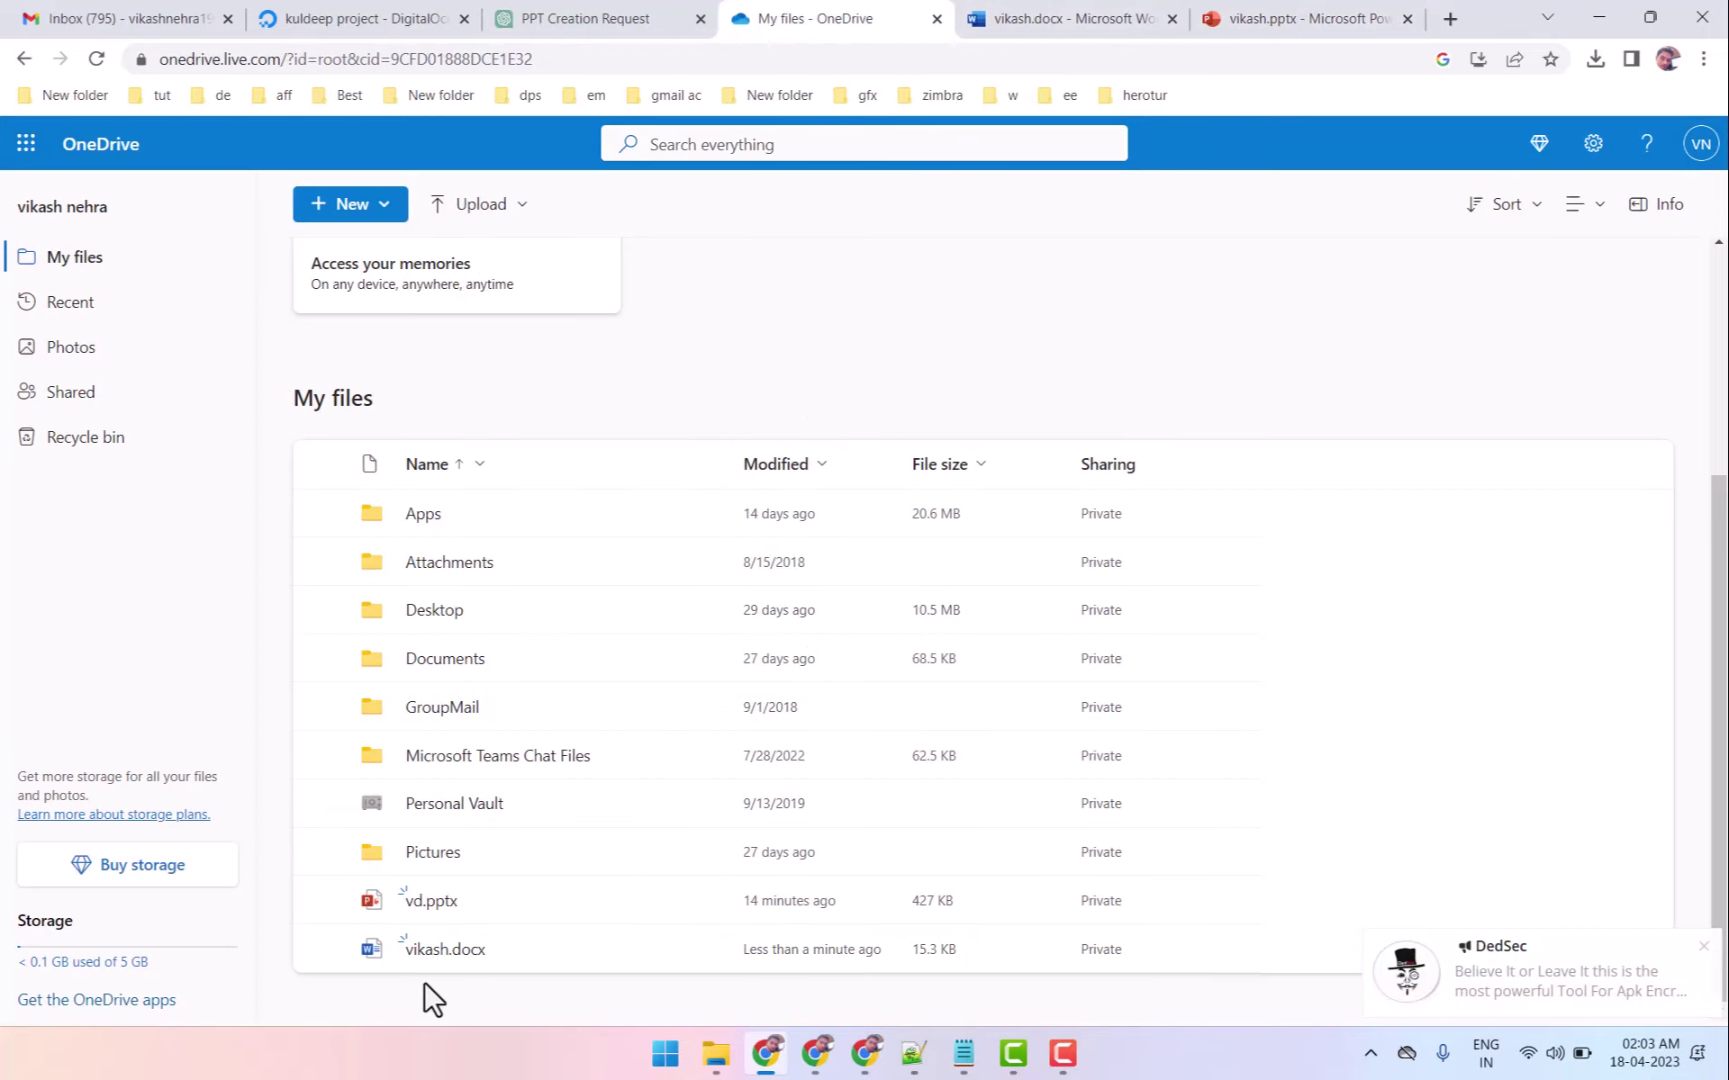
Reload OneDrive so vikash.pptx (707 KB) is listed, then go back to the deck.
{"action": "right_click", "coordinate": [628, 331]}
{"action": "left_click", "coordinate": [701, 391]}
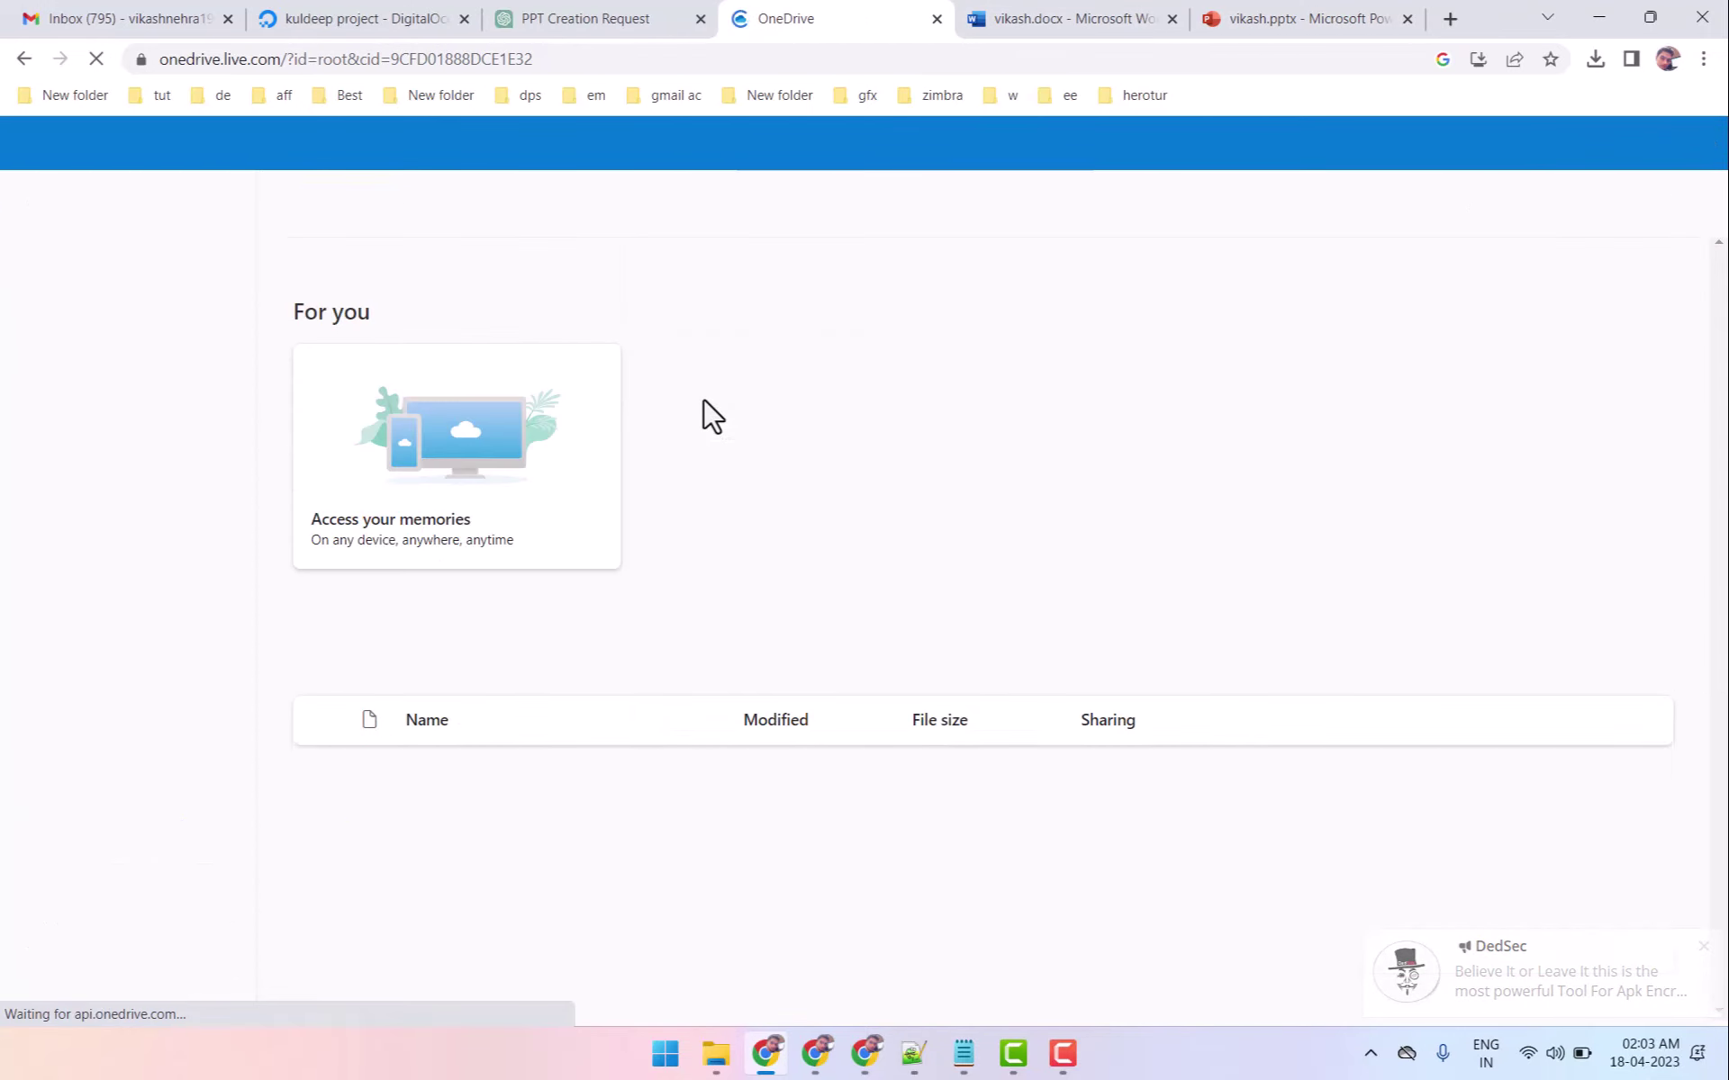
{"action": "scroll", "coordinate": [694, 733], "scroll_direction": "down", "scroll_amount": 2}
{"action": "scroll", "coordinate": [694, 733], "scroll_direction": "down", "scroll_amount": 2}
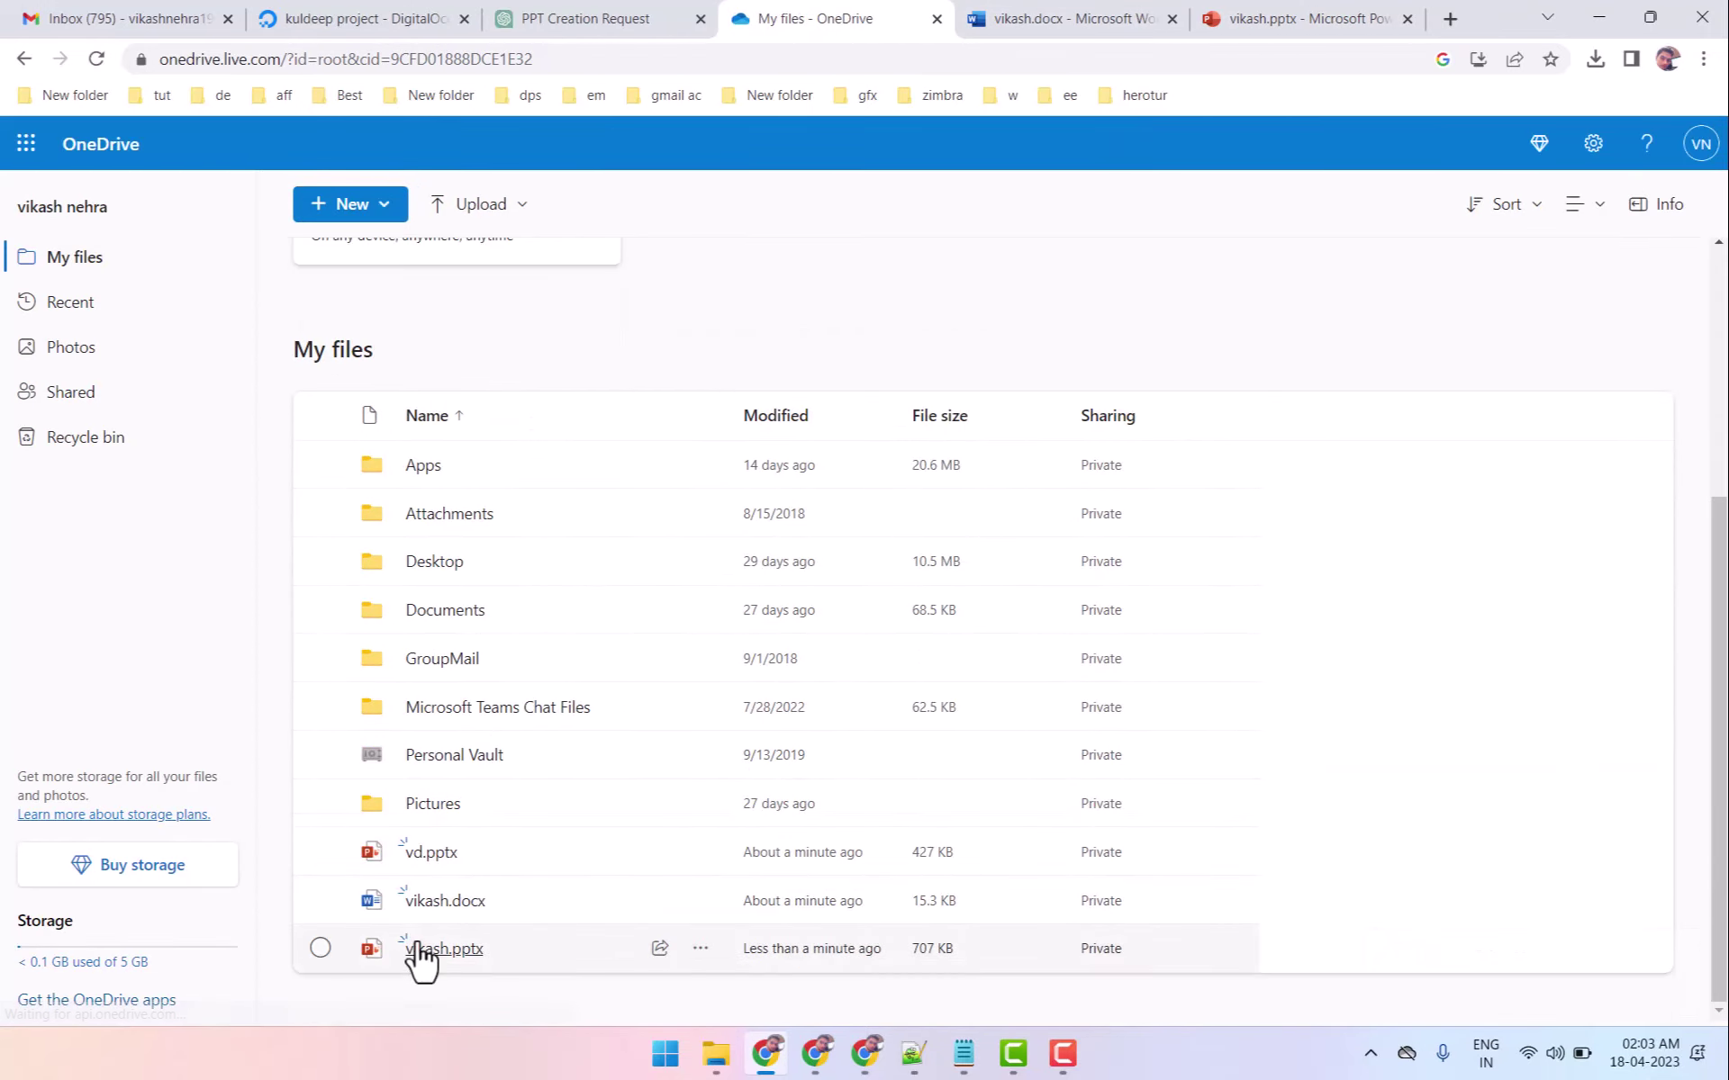
{"action": "left_click", "coordinate": [700, 950]}
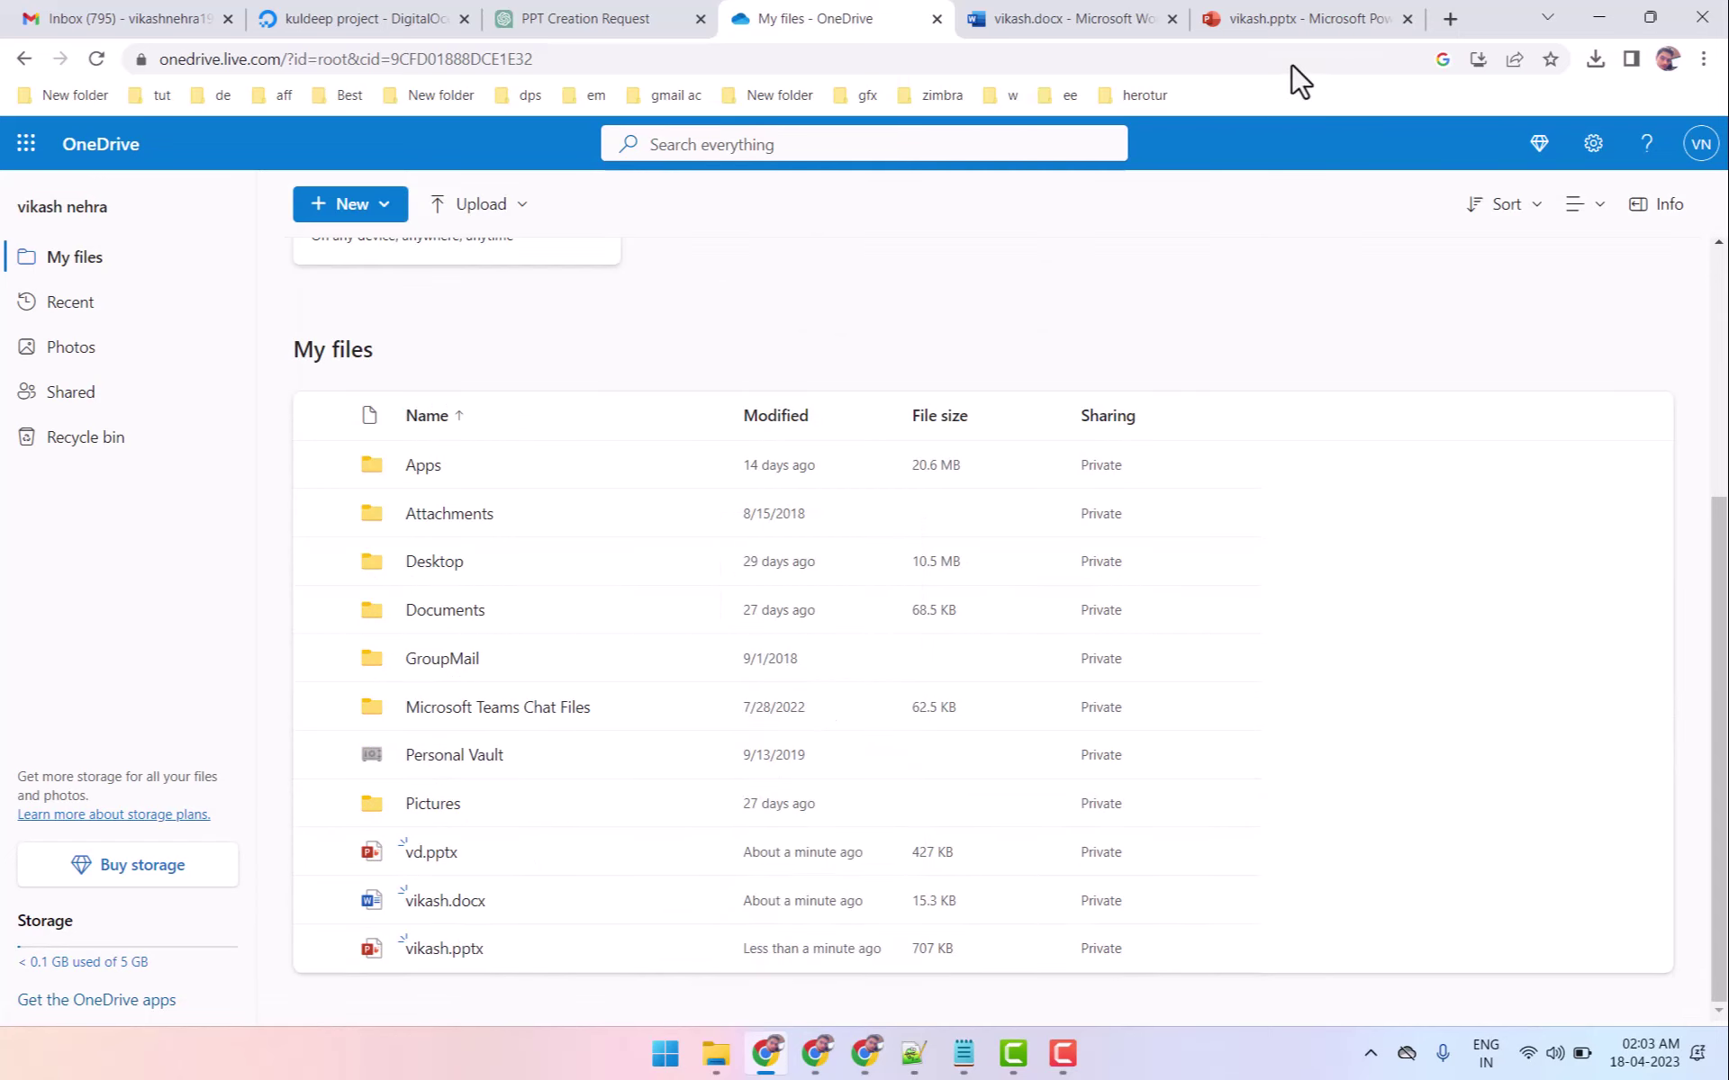
{"action": "left_click", "coordinate": [1297, 18]}
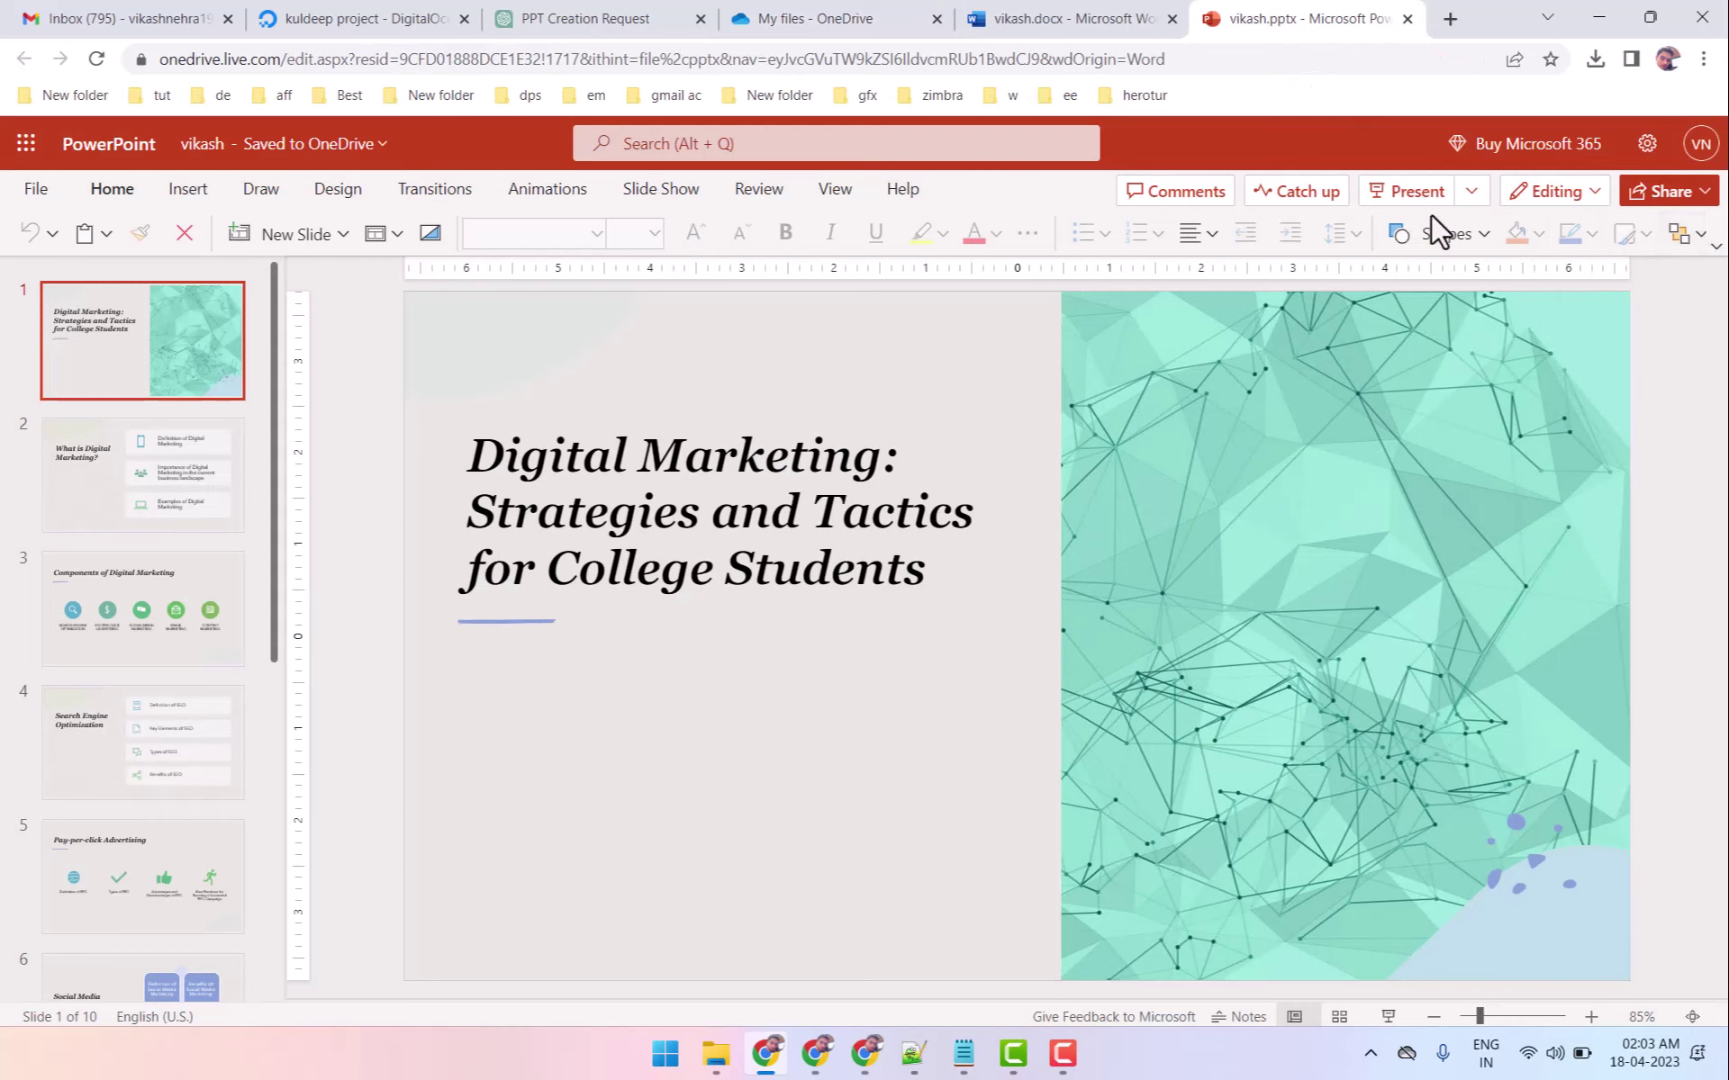
Look over the Present and Share dropdown options, closing each afterwards.
{"action": "left_click", "coordinate": [1470, 191]}
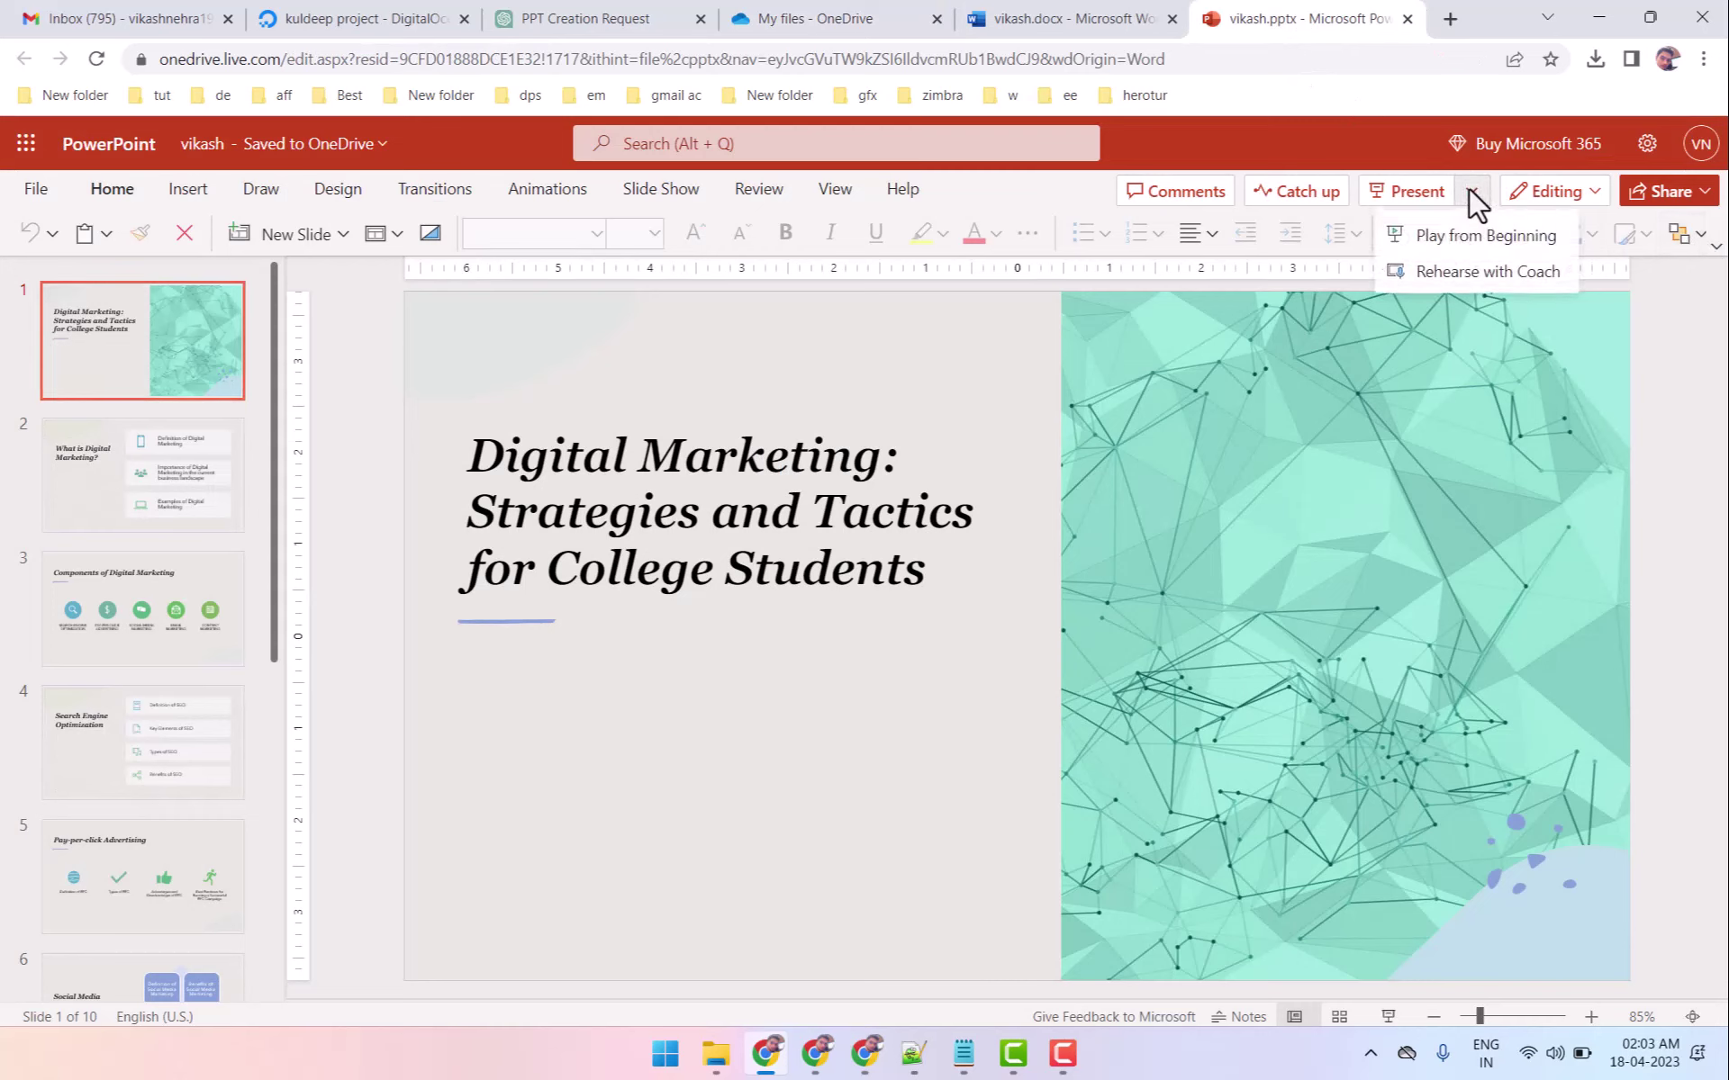
{"action": "left_click", "coordinate": [927, 405]}
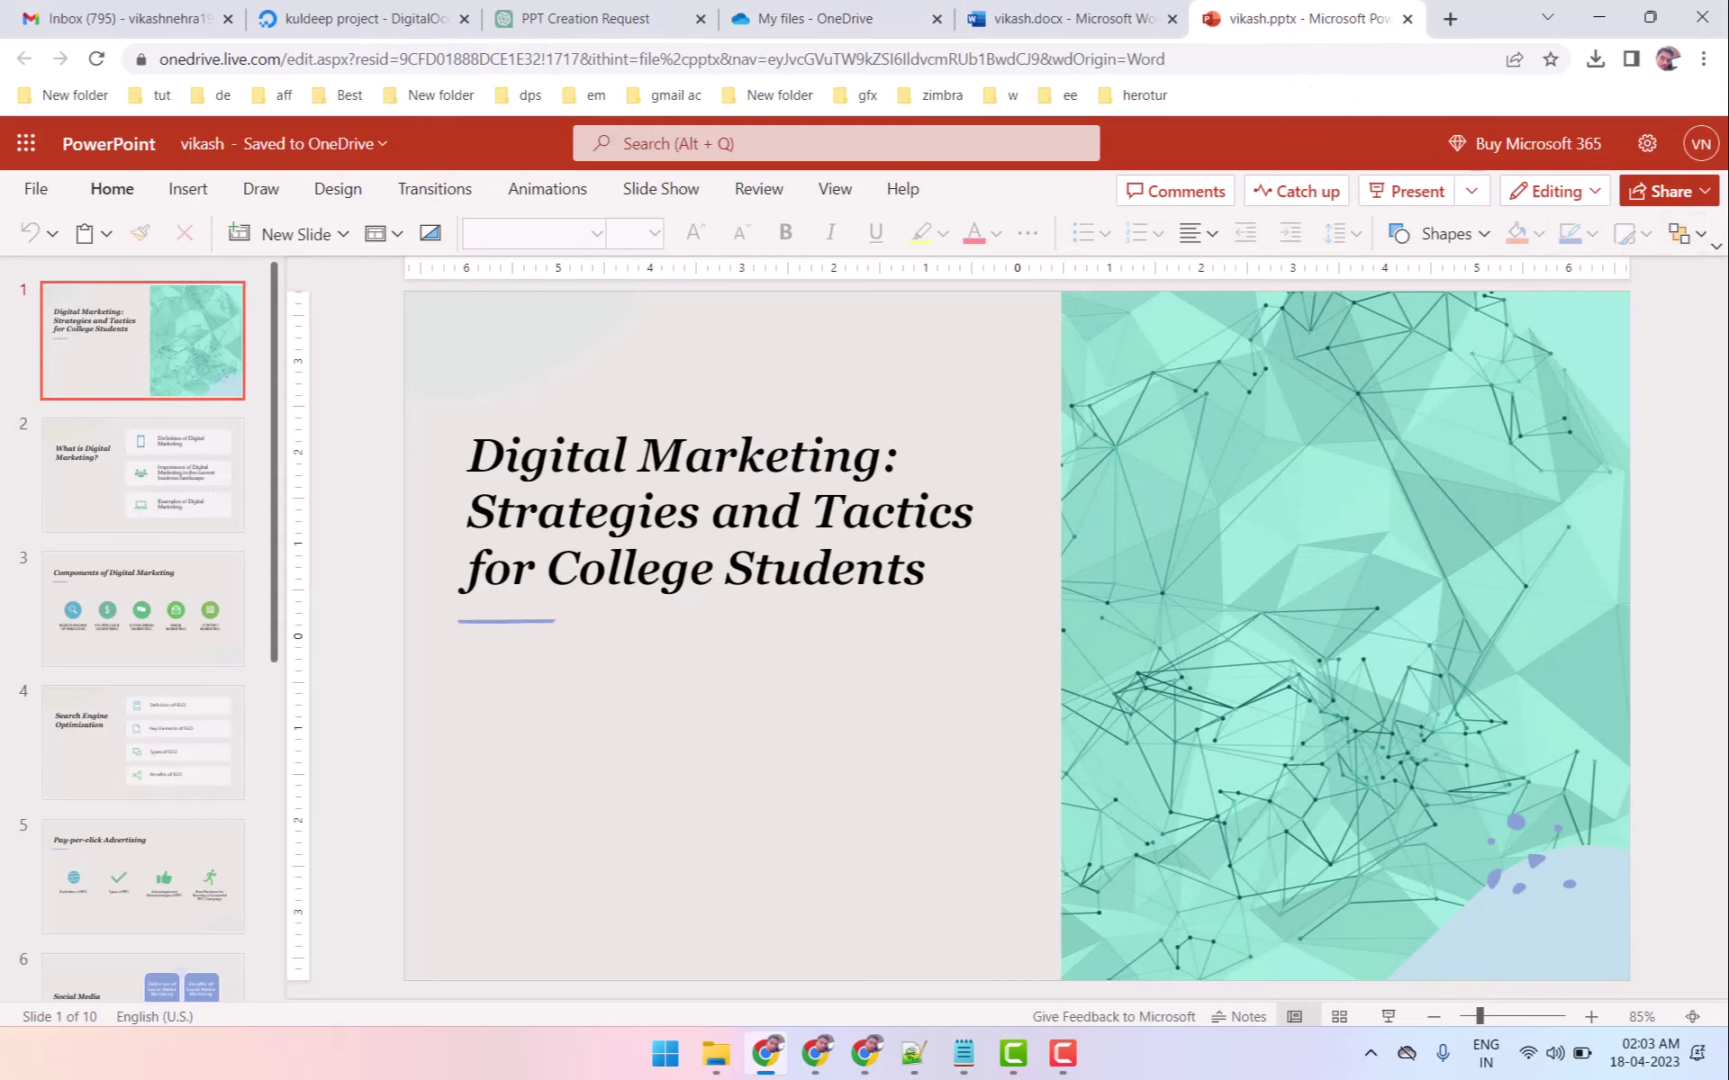
{"action": "left_click", "coordinate": [1704, 191]}
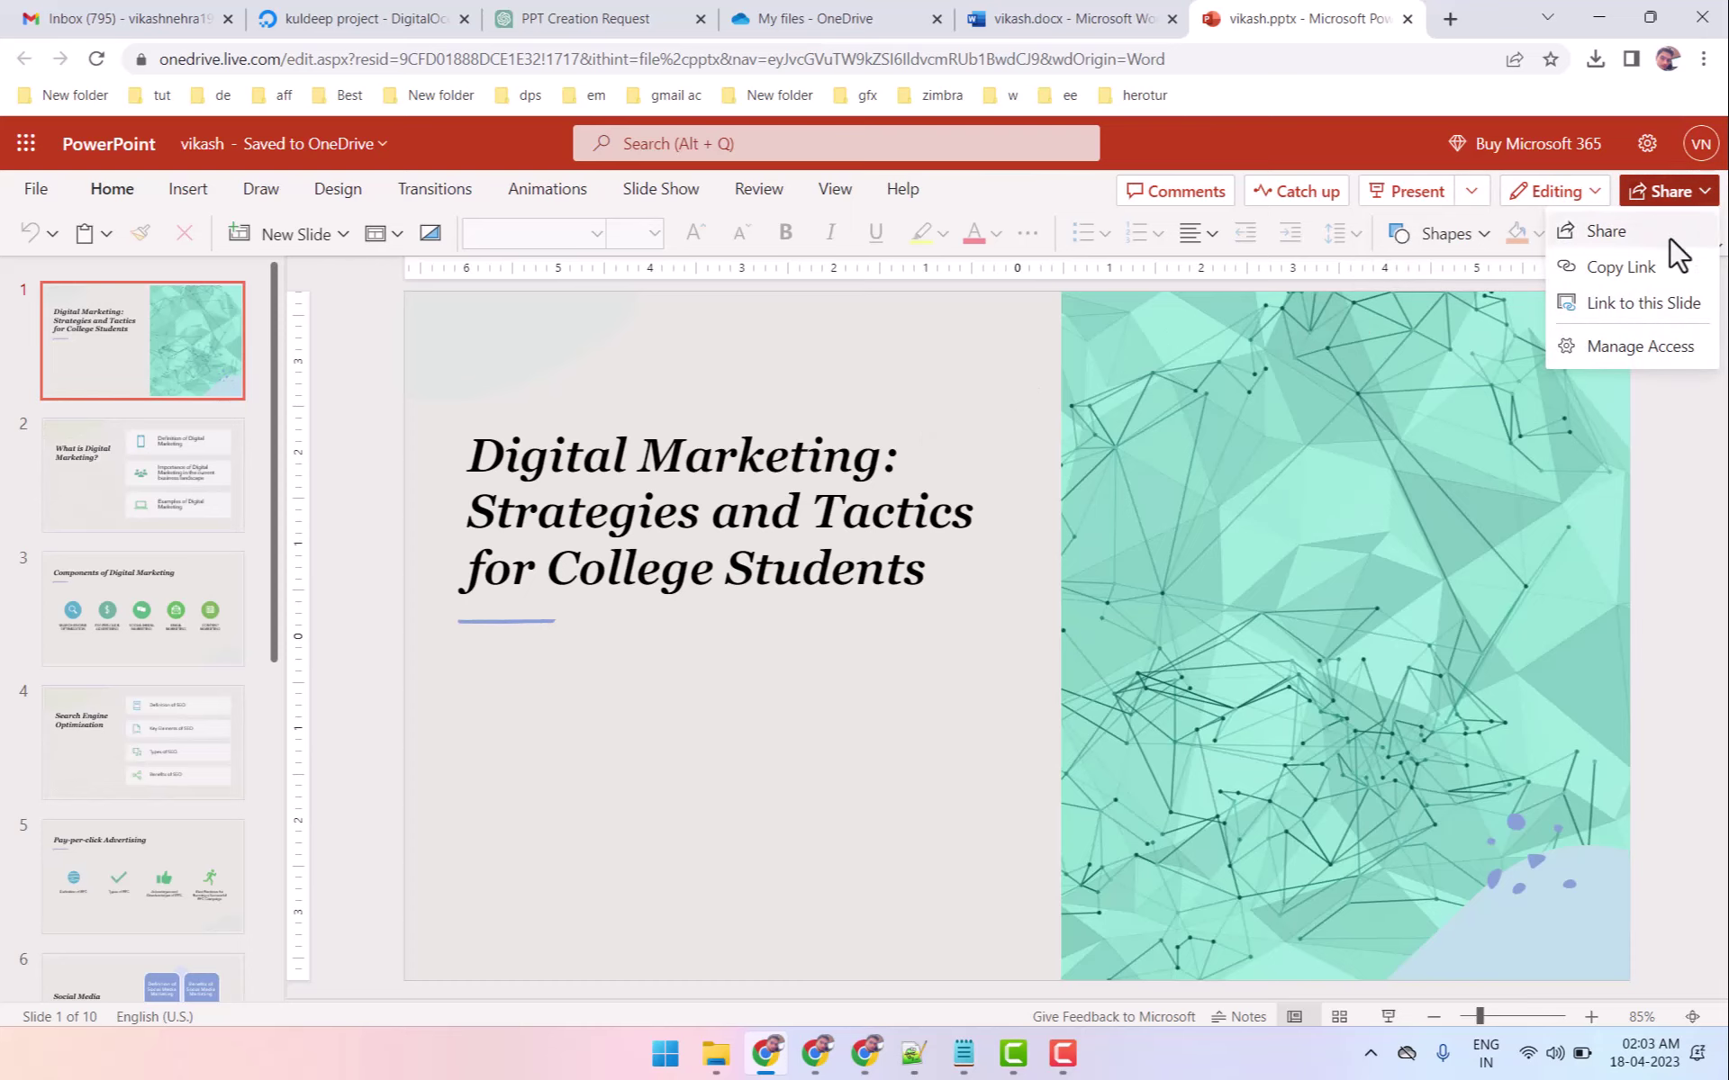
{"action": "left_click", "coordinate": [878, 365]}
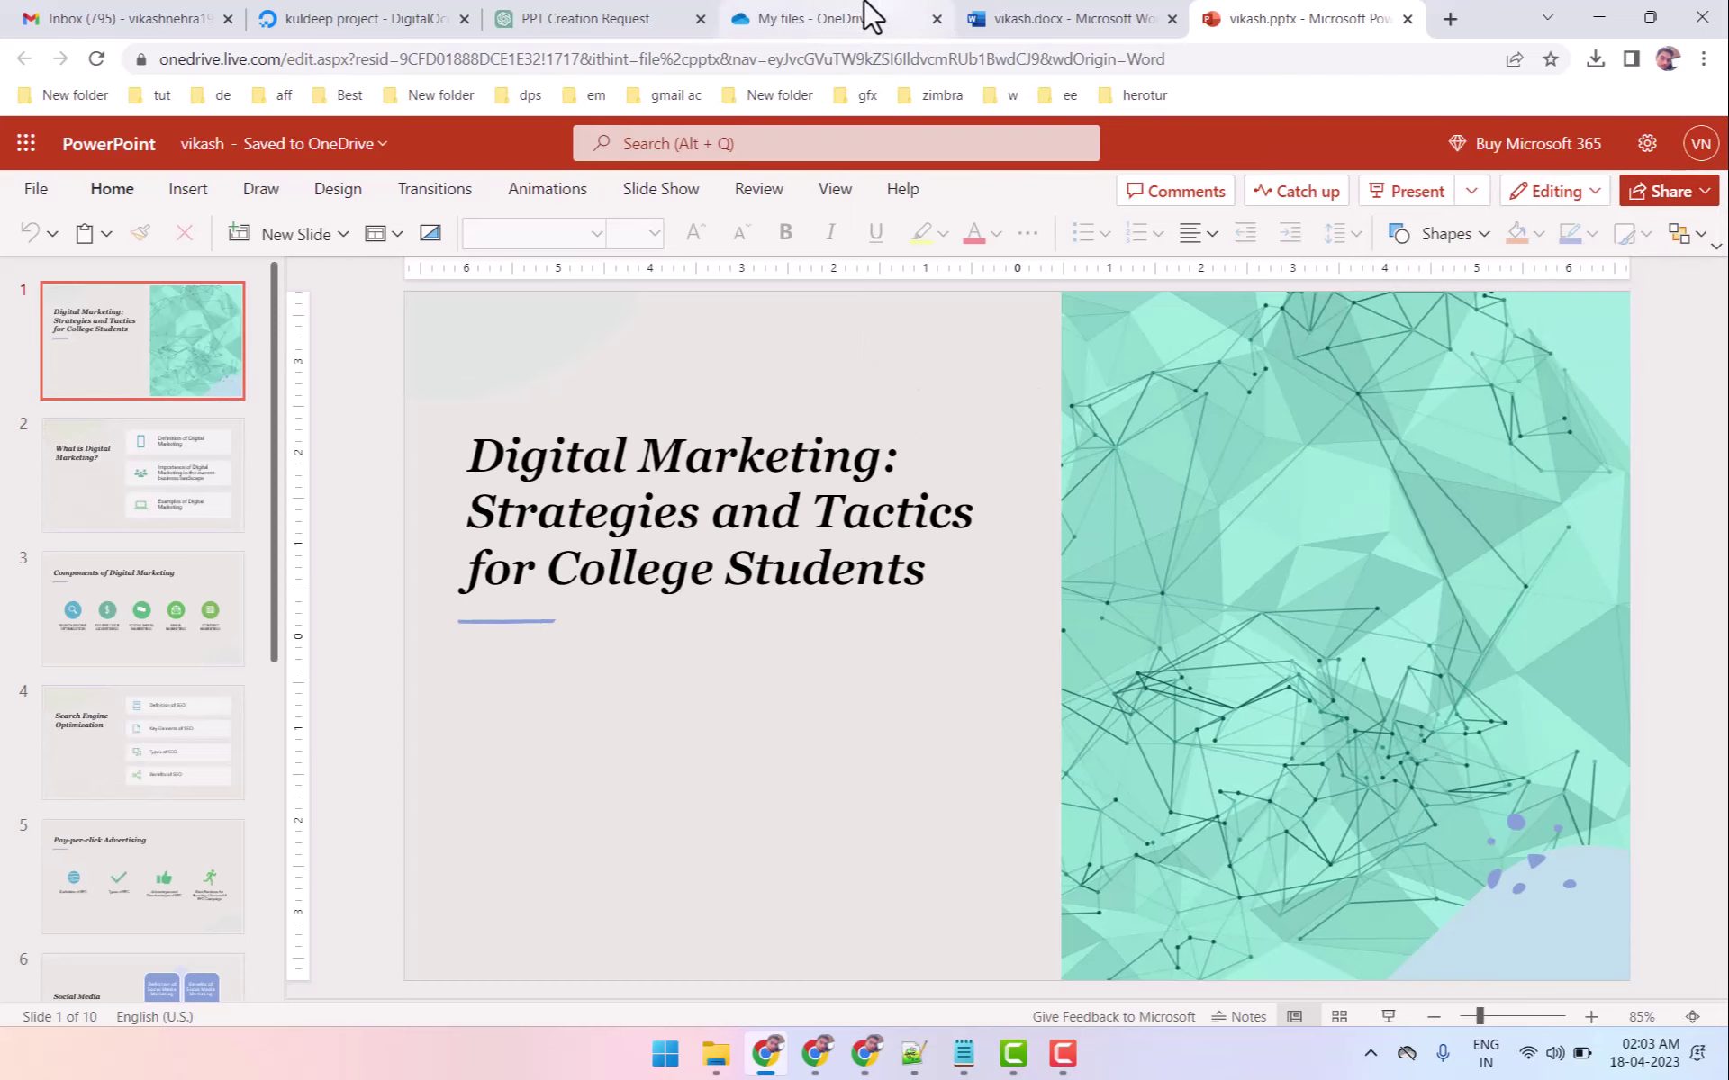
Glance at the ChatGPT conversation, then show slide 2, What is Digital Marketing?
{"action": "left_click", "coordinate": [602, 18]}
{"action": "scroll", "coordinate": [437, 622], "scroll_direction": "up", "scroll_amount": 10}
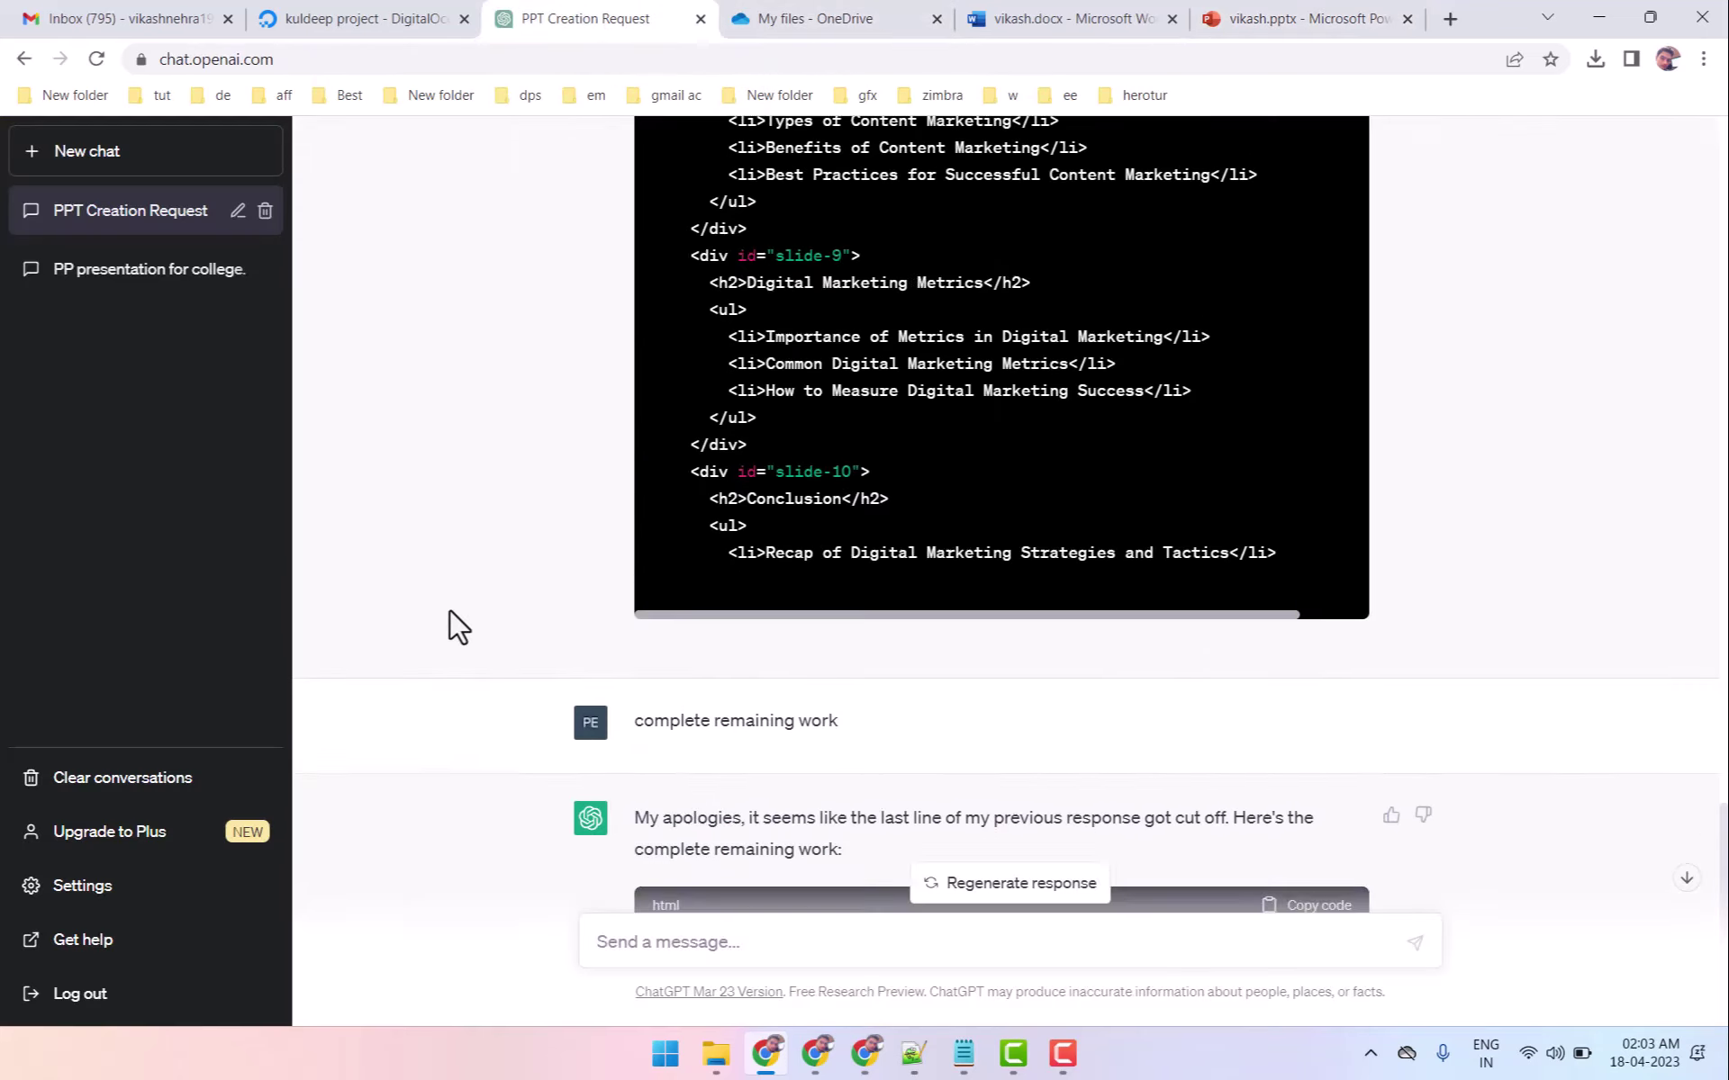
{"action": "left_click", "coordinate": [1342, 15]}
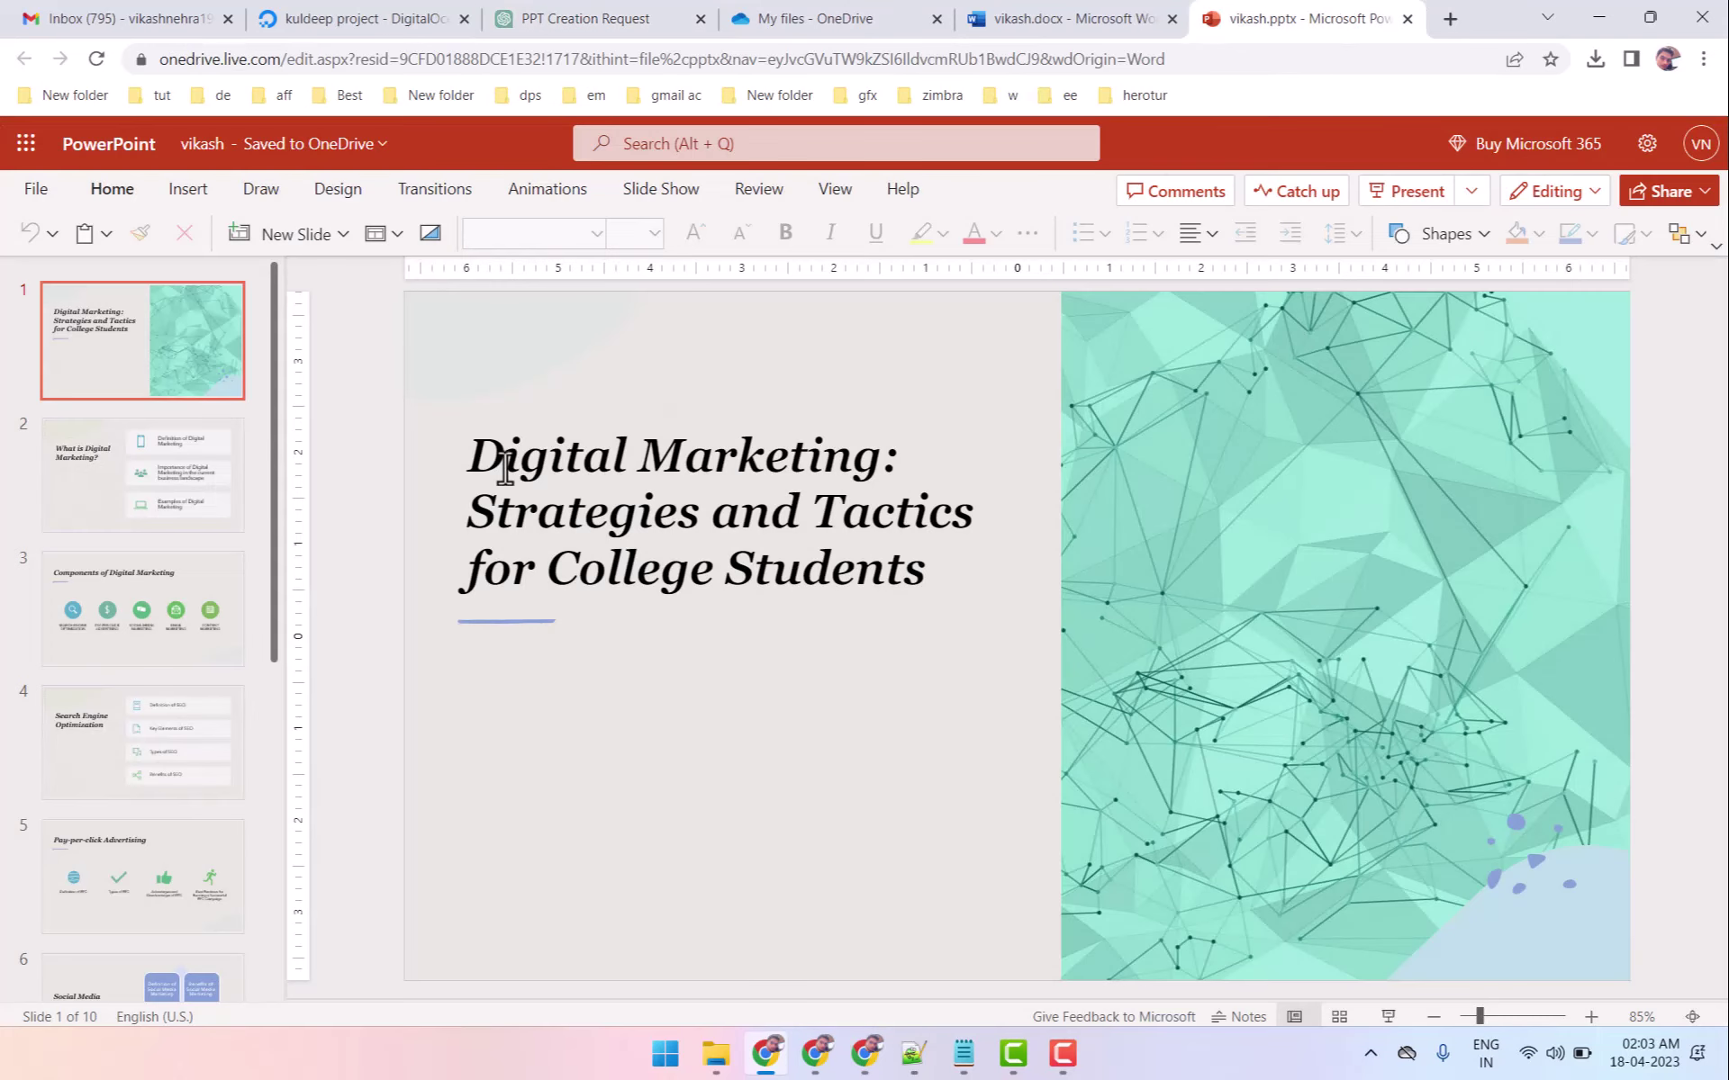
{"action": "left_click", "coordinate": [201, 466]}
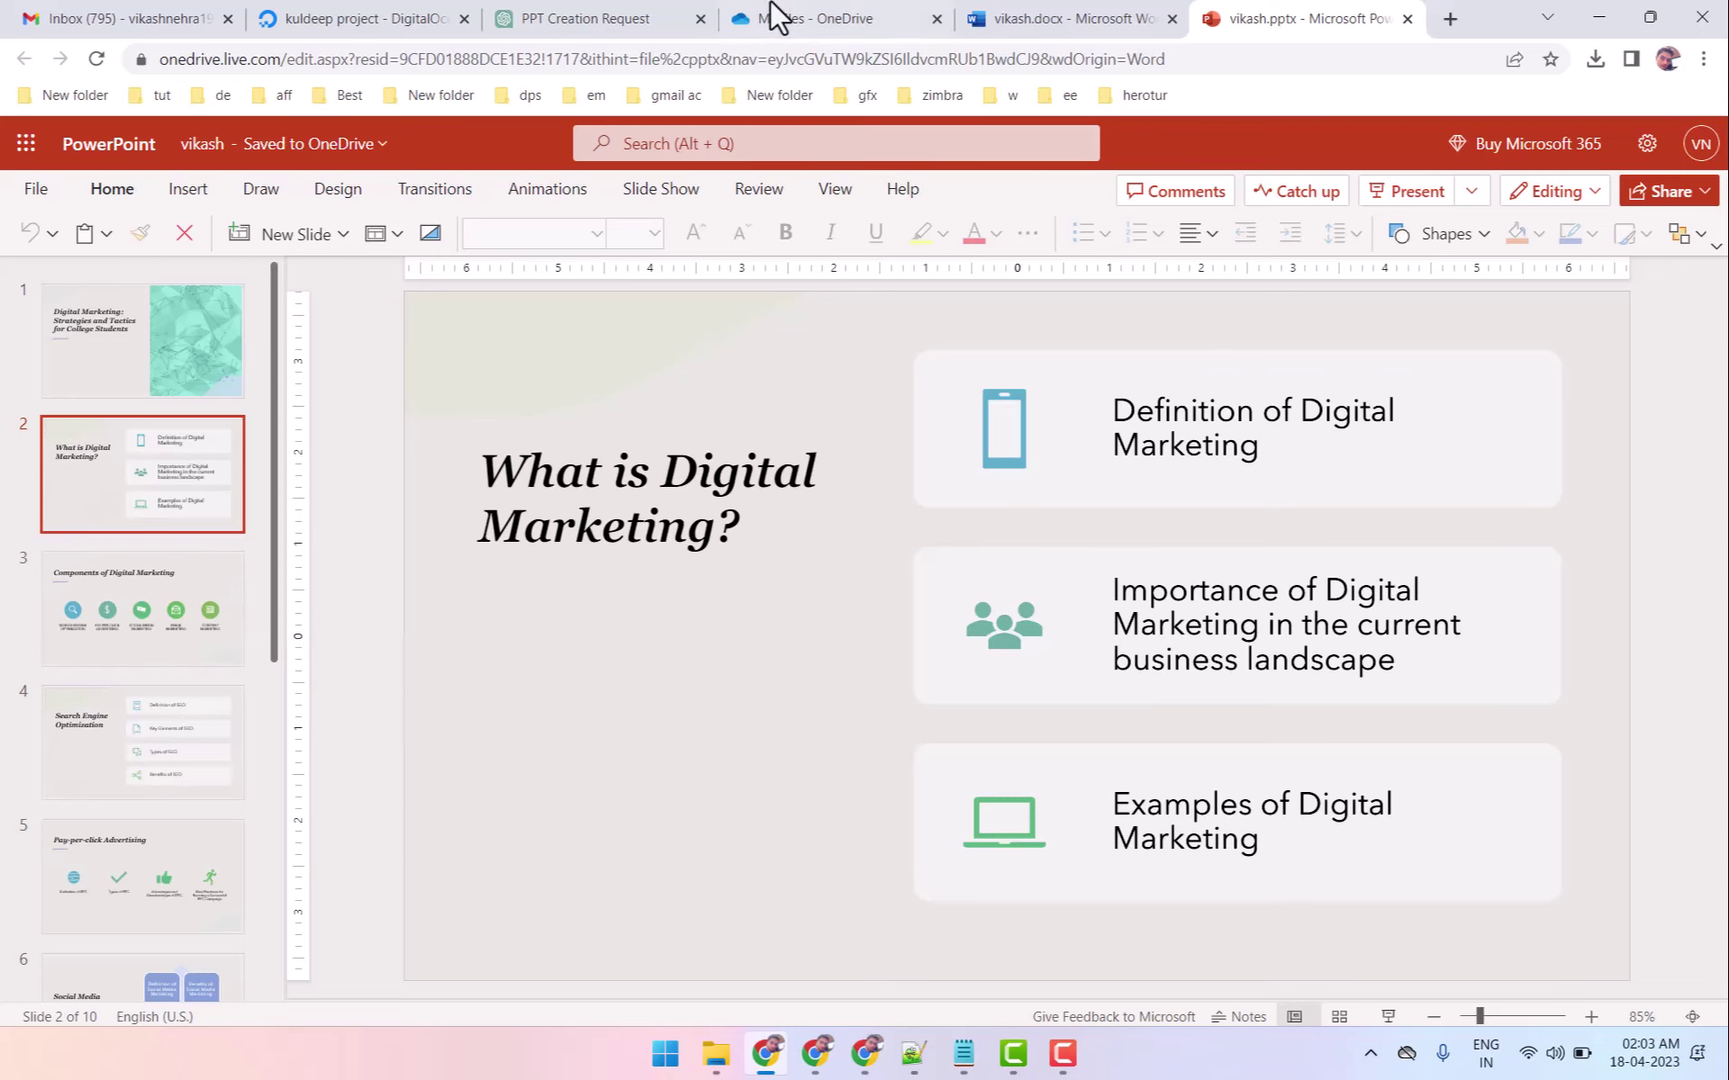
Scroll the ChatGPT chat back to the original outline's Slide 2 and Slide 3 bullets.
{"action": "left_click", "coordinate": [595, 14]}
{"action": "scroll", "coordinate": [414, 486], "scroll_direction": "up", "scroll_amount": 10}
{"action": "scroll", "coordinate": [420, 472], "scroll_direction": "up", "scroll_amount": 10}
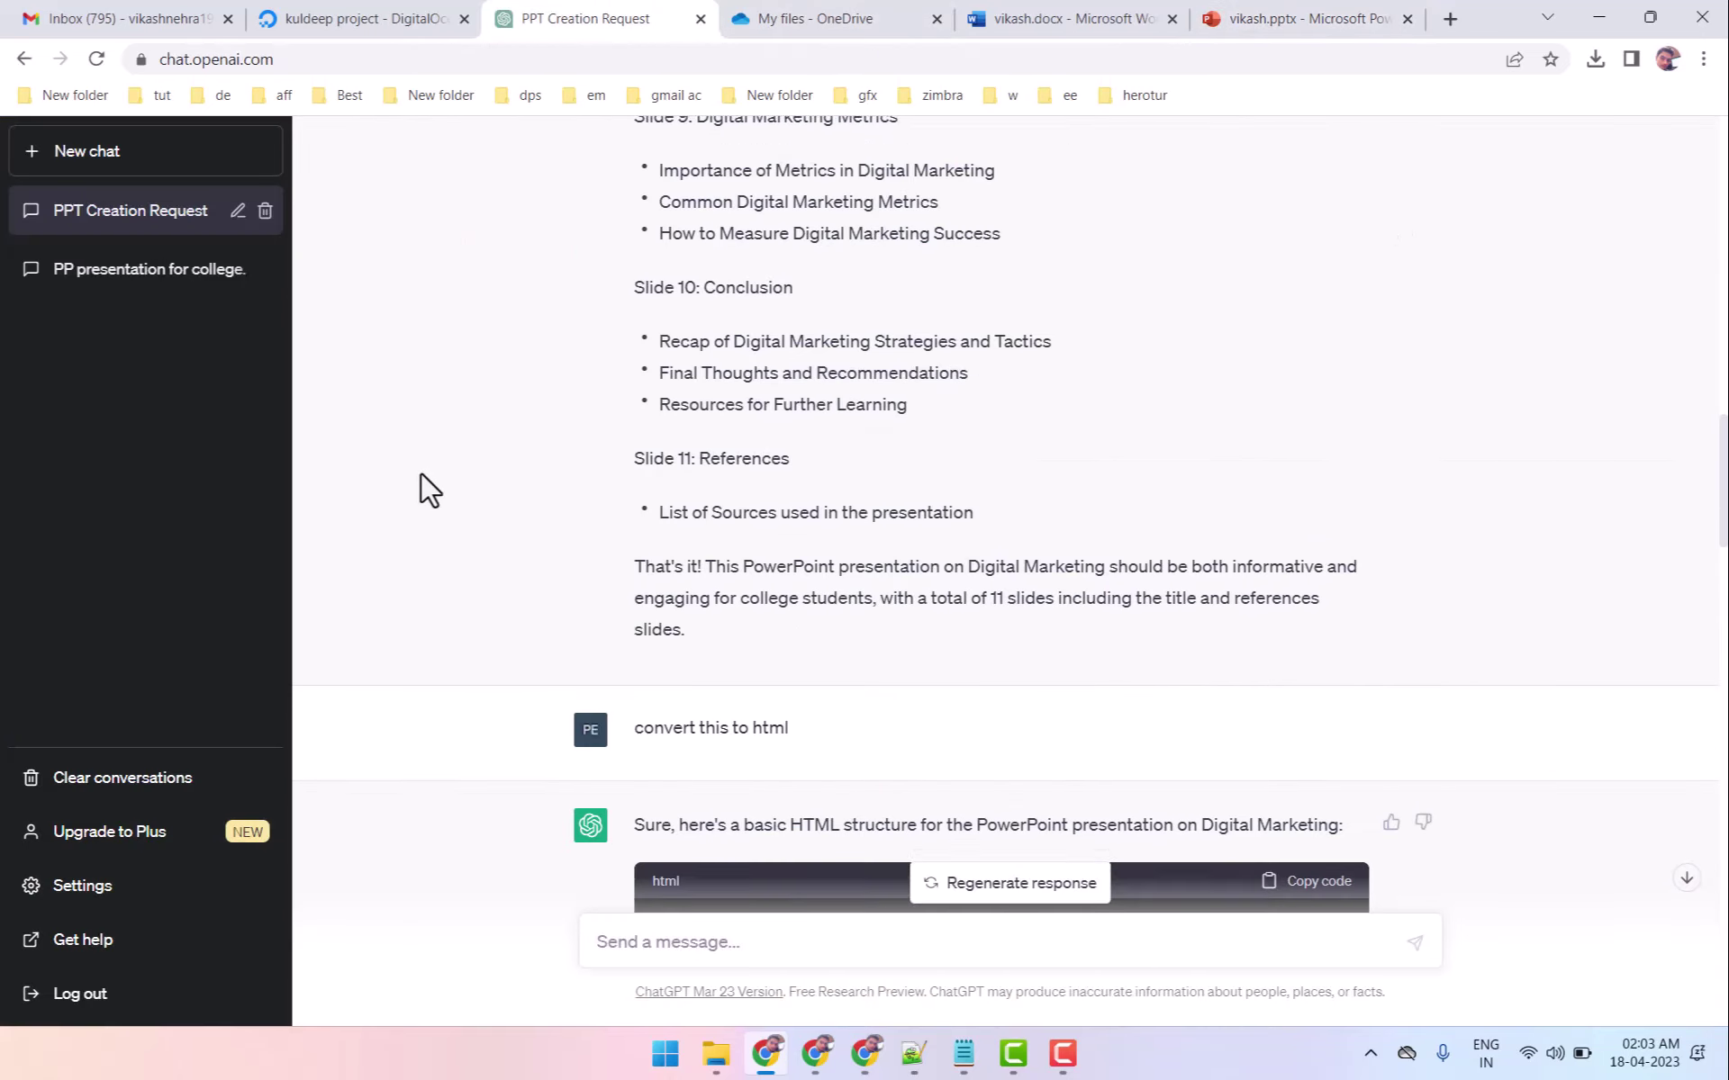
{"action": "scroll", "coordinate": [419, 472], "scroll_direction": "up", "scroll_amount": 10}
{"action": "scroll", "coordinate": [489, 471], "scroll_direction": "up", "scroll_amount": 10}
{"action": "scroll", "coordinate": [540, 464], "scroll_direction": "up", "scroll_amount": 5}
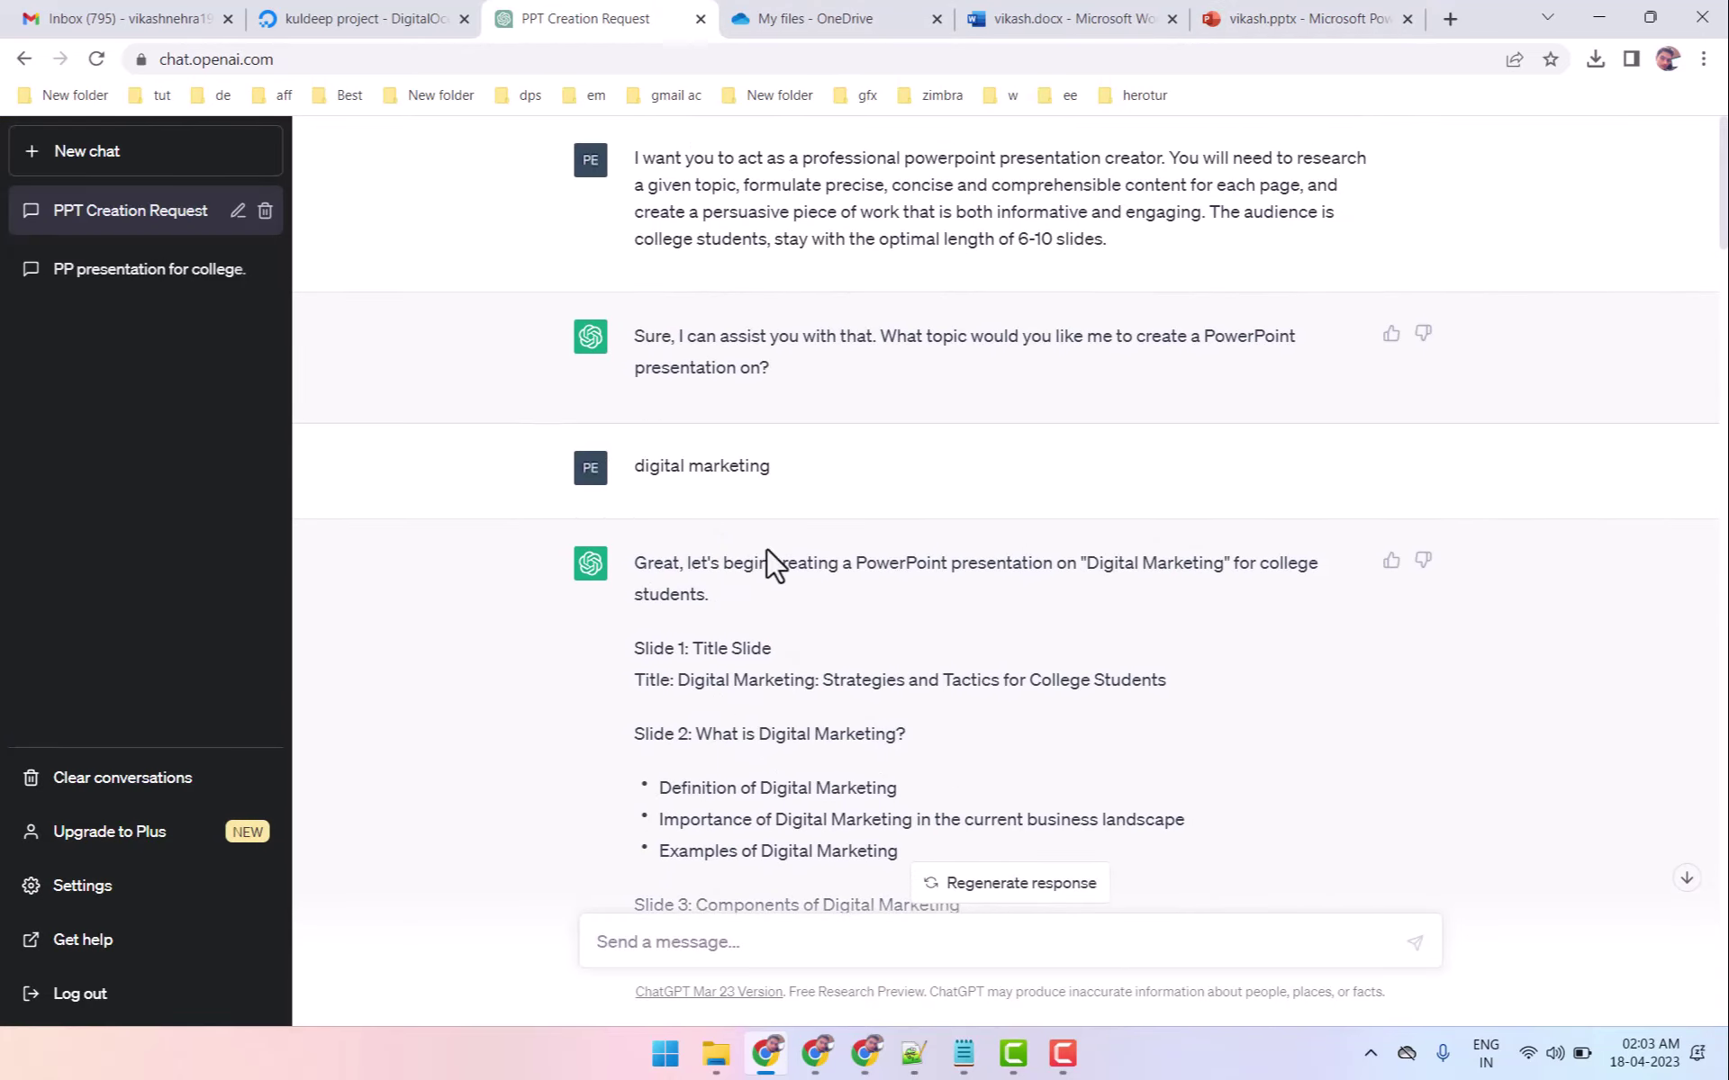
{"action": "scroll", "coordinate": [671, 558], "scroll_direction": "down", "scroll_amount": 3}
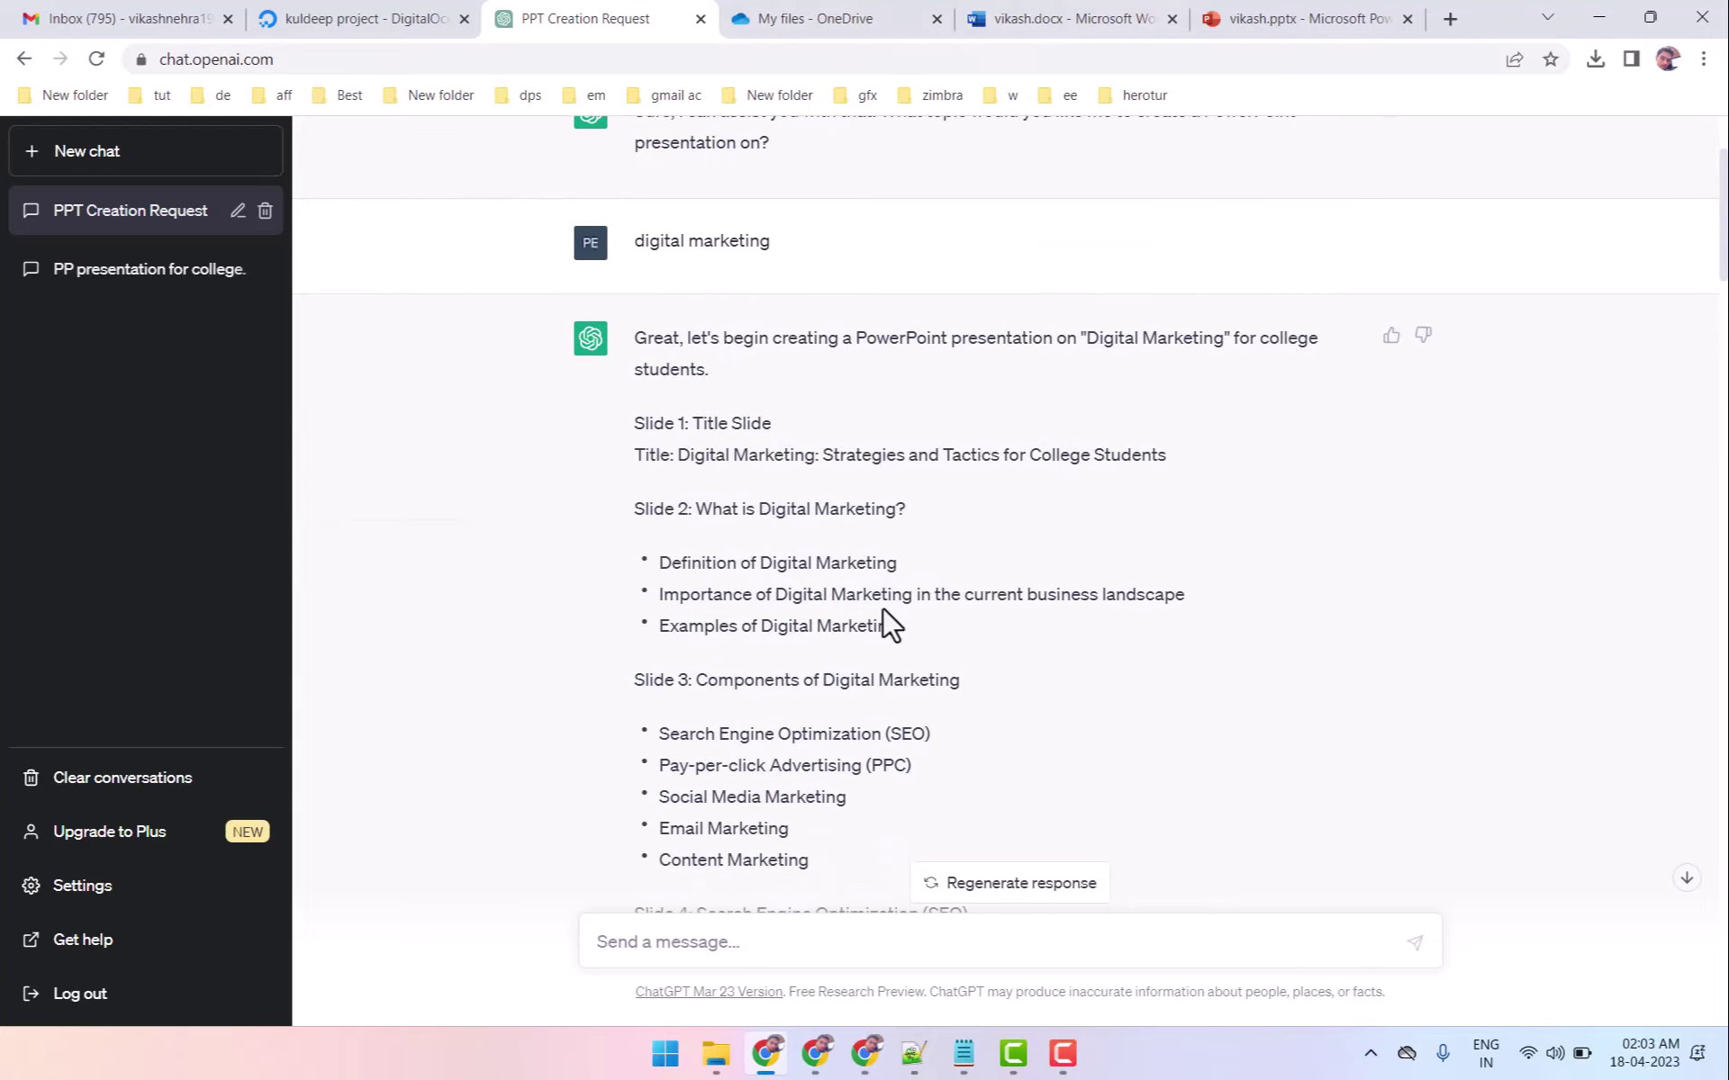
Scroll vikash.docx down to Digital Marketing Metrics, then switch to the YouTube Videos page.
{"action": "left_click", "coordinate": [1064, 18]}
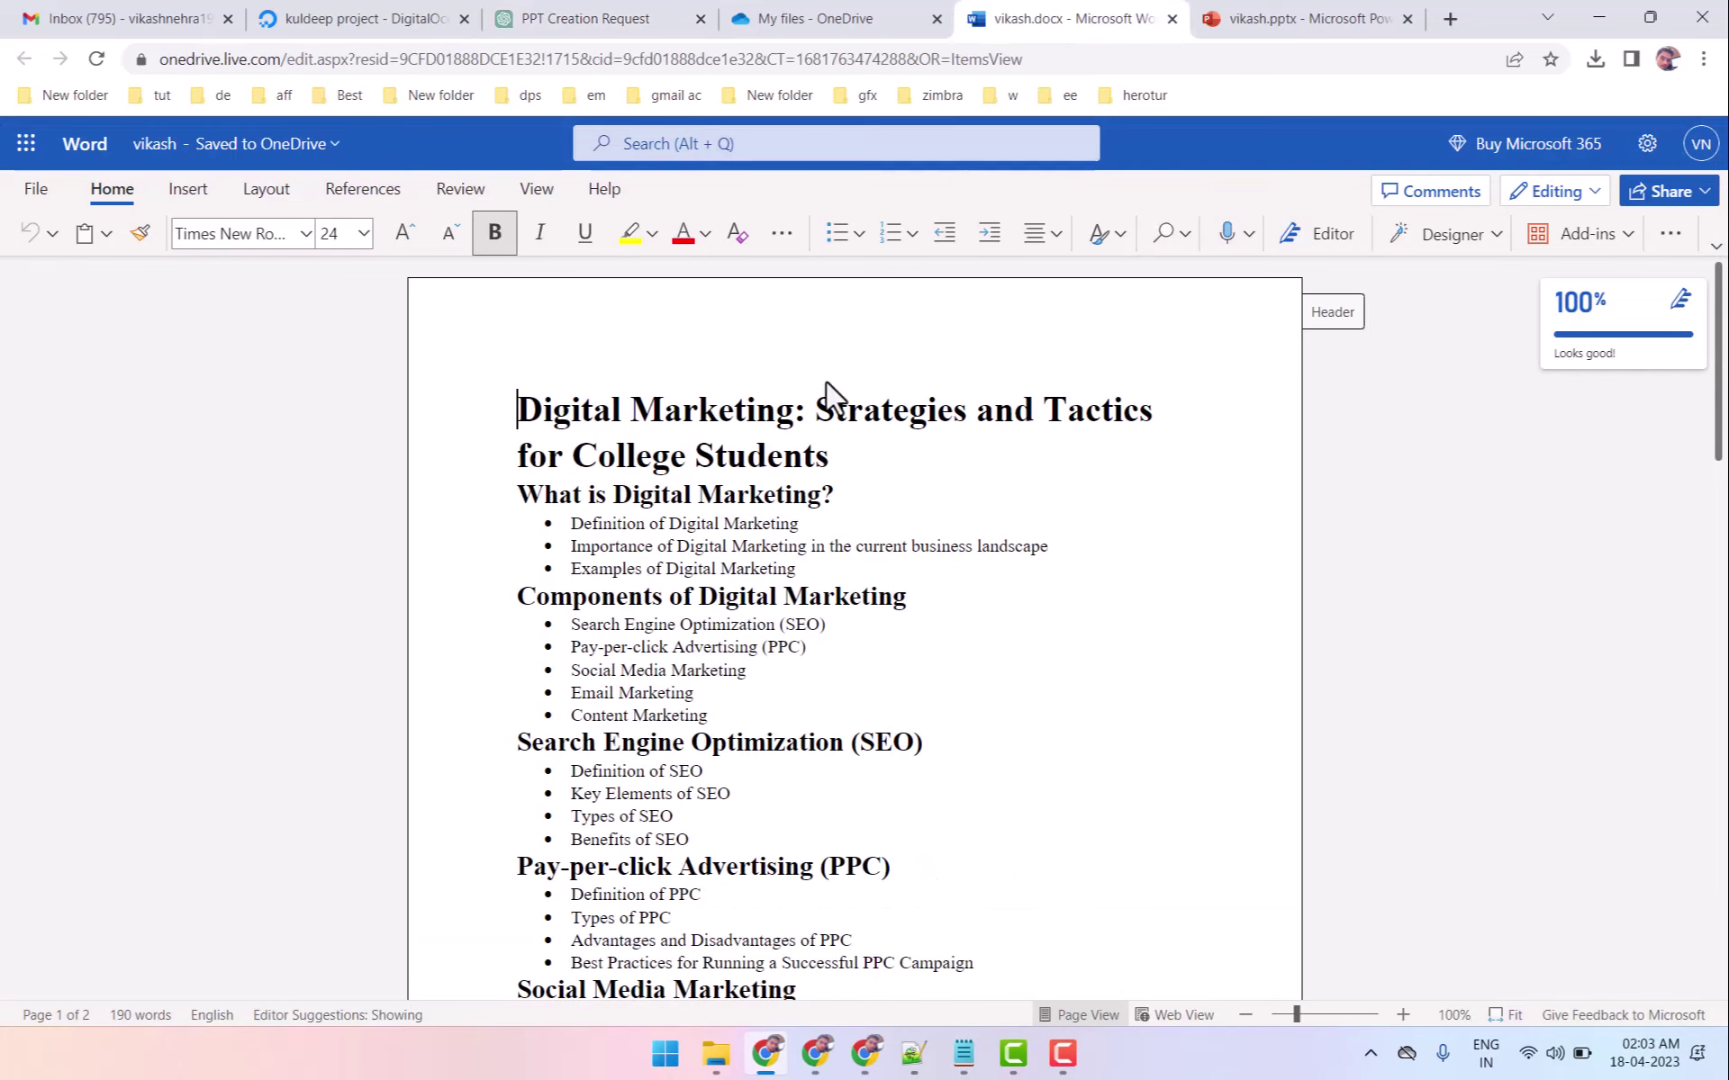
{"action": "scroll", "coordinate": [814, 648], "scroll_direction": "down", "scroll_amount": 3}
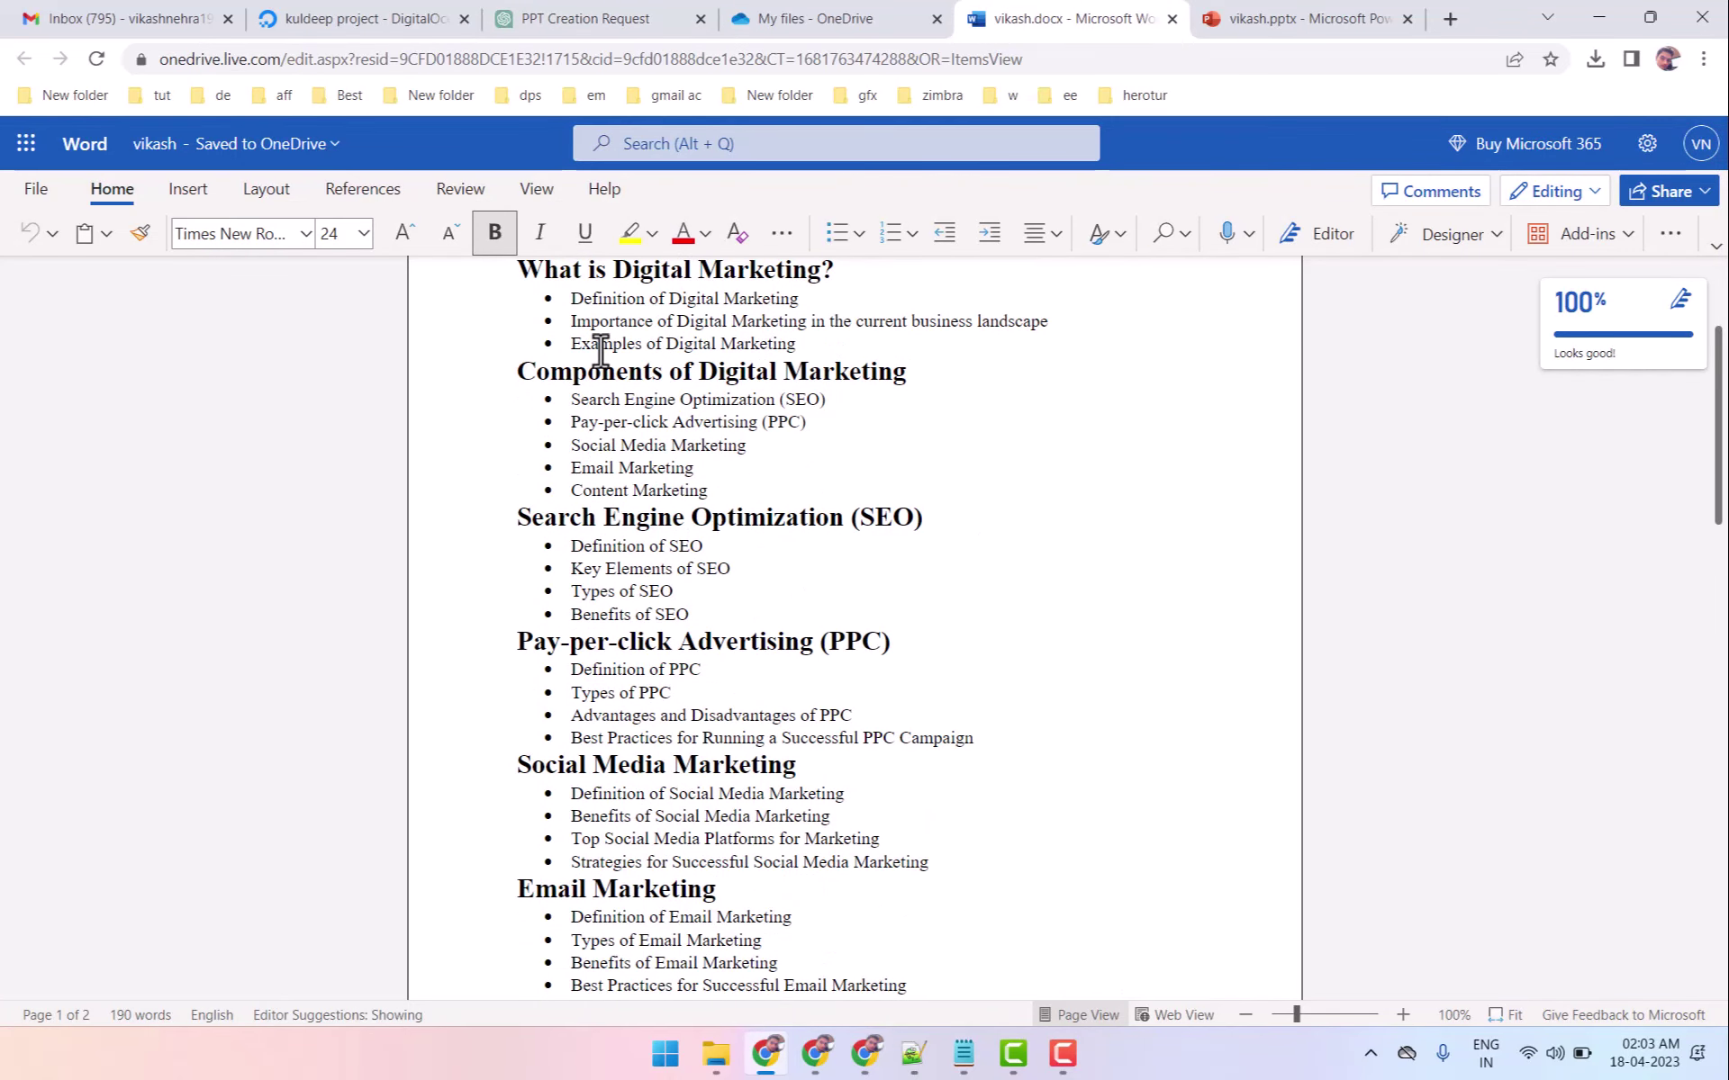
{"action": "scroll", "coordinate": [621, 657], "scroll_direction": "down", "scroll_amount": 4}
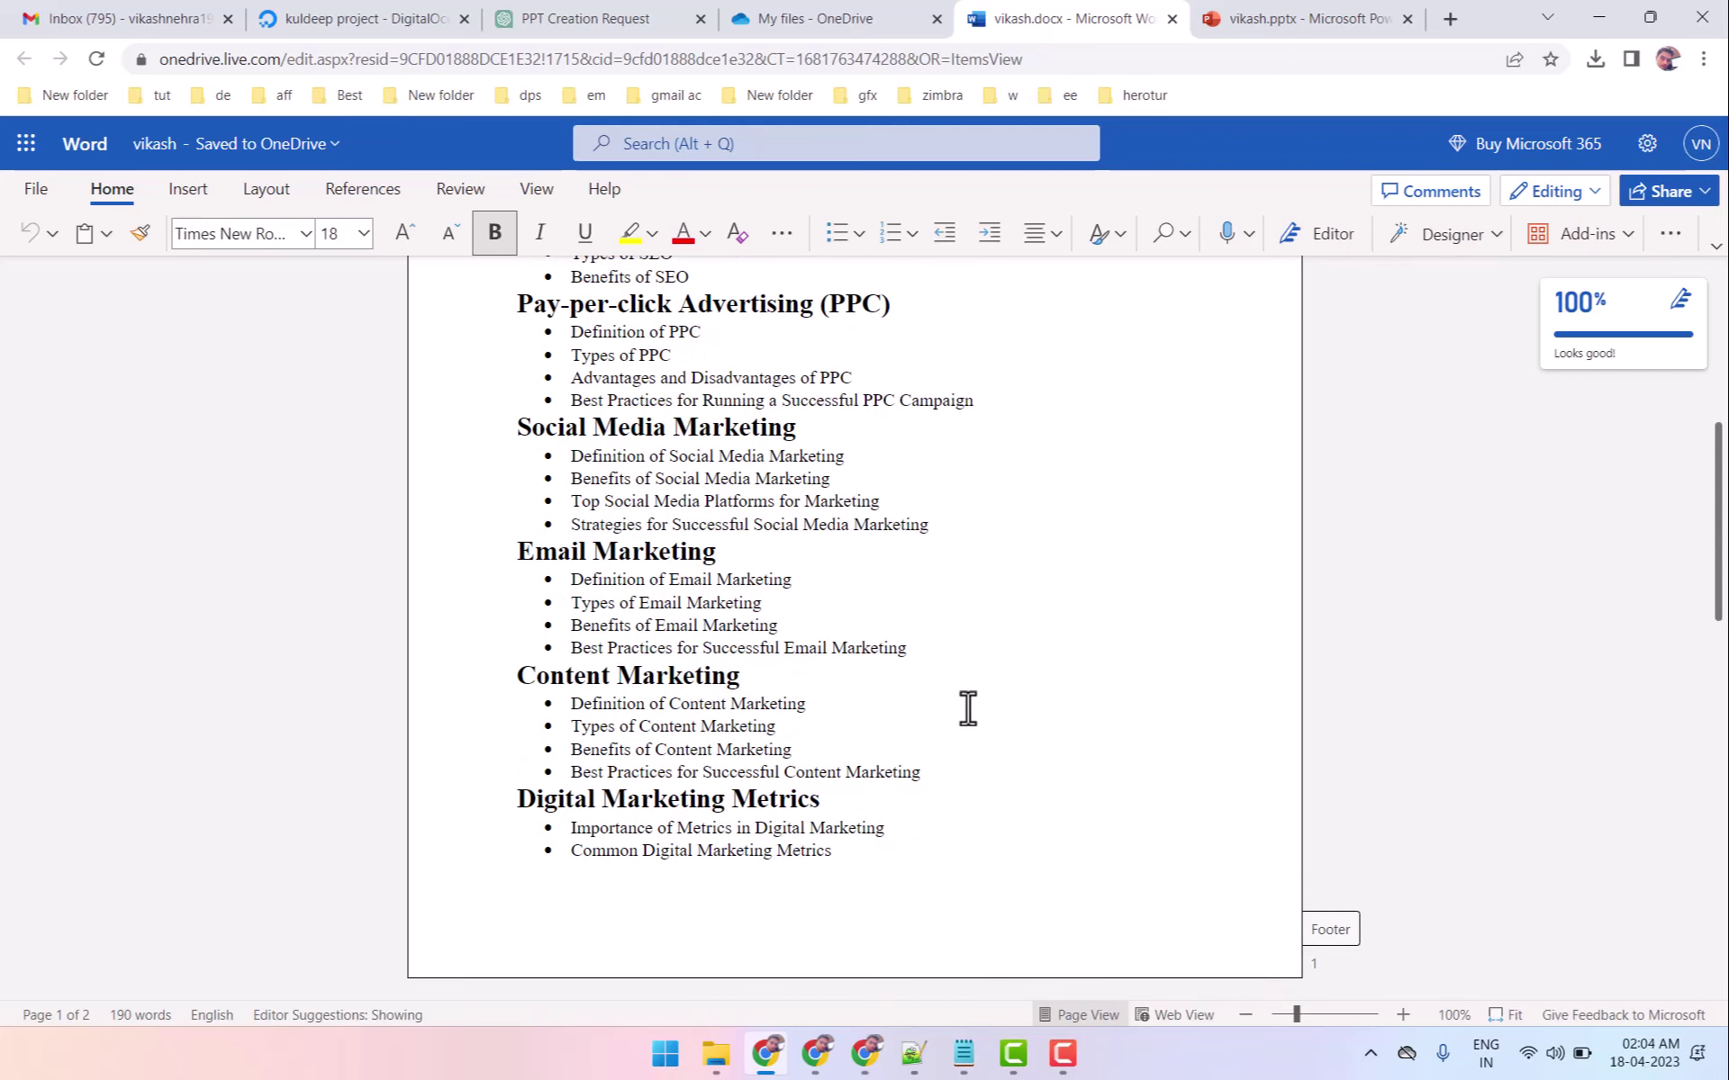
{"action": "left_click", "coordinate": [813, 1058]}
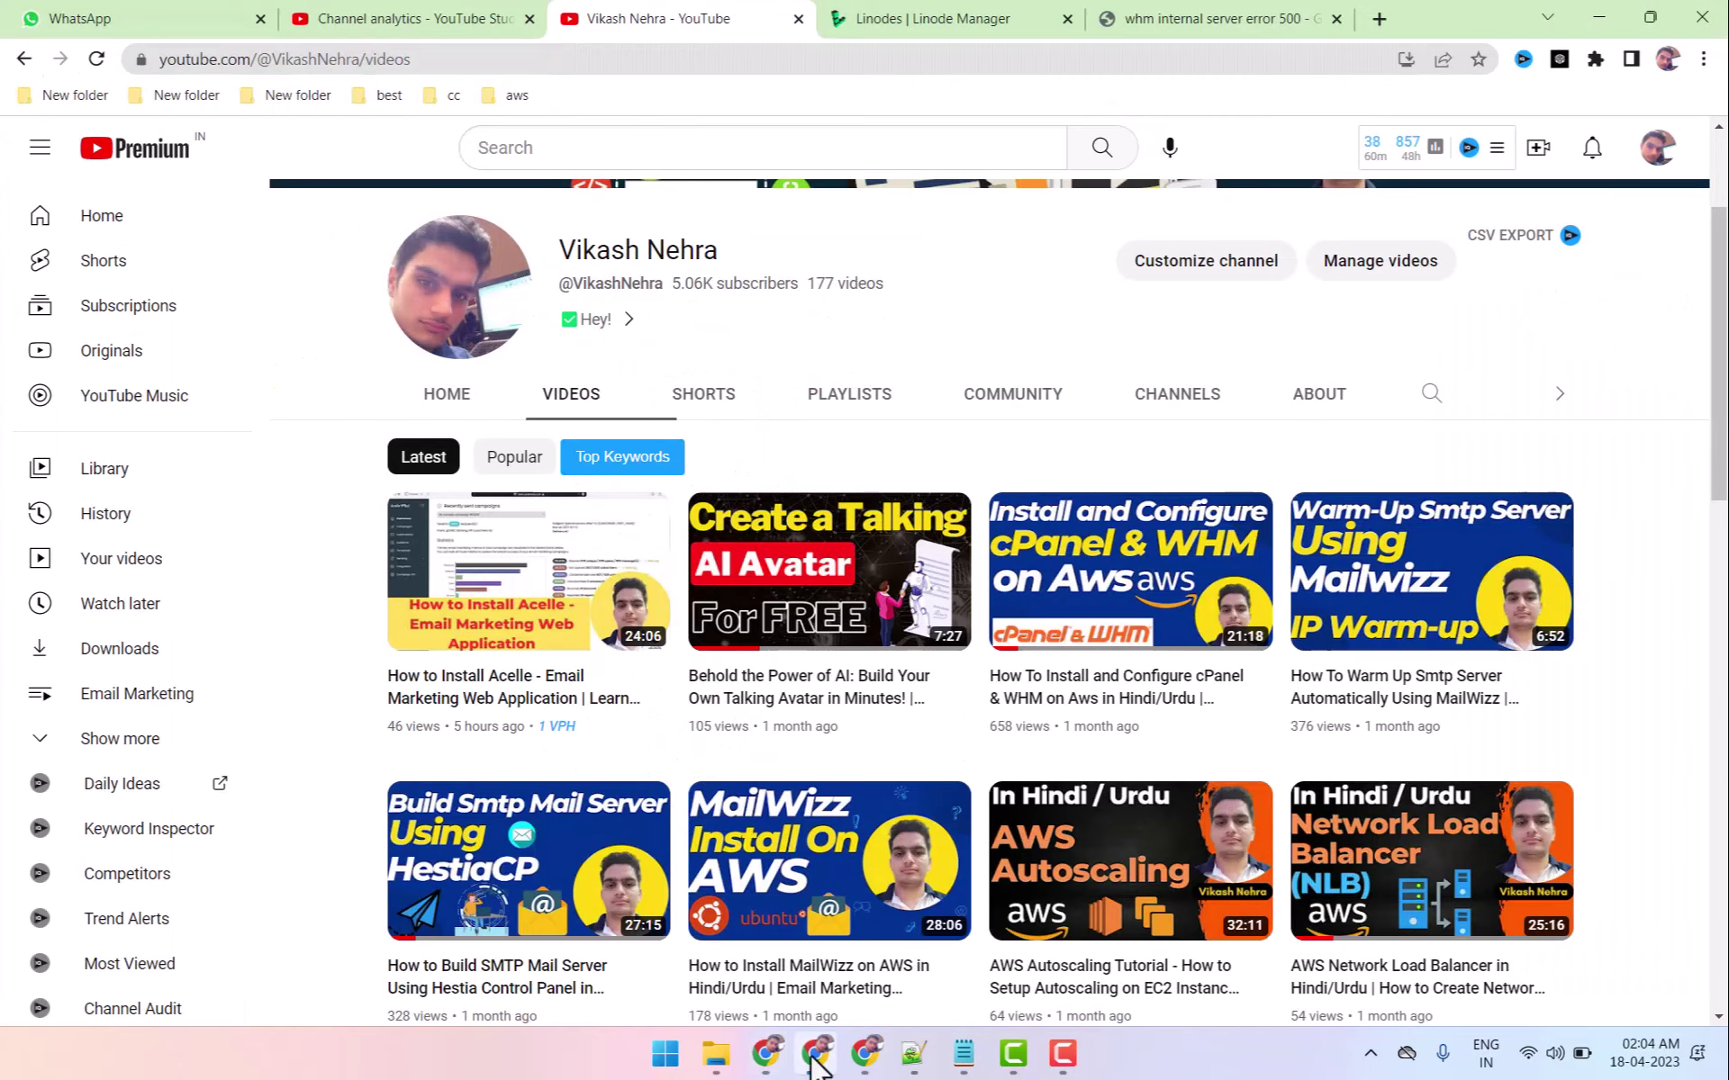